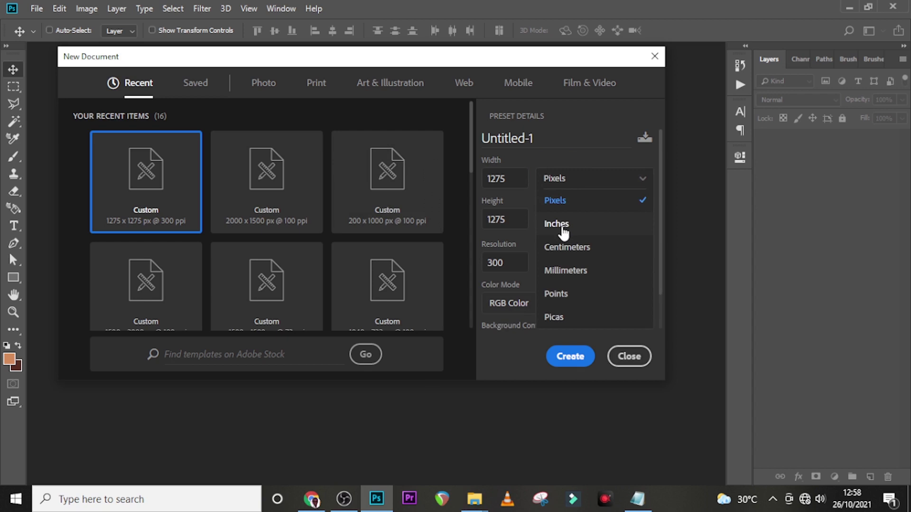
Check the new document's dimensions in inches and return the units to pixels.
{"action": "left_click", "coordinate": [562, 230]}
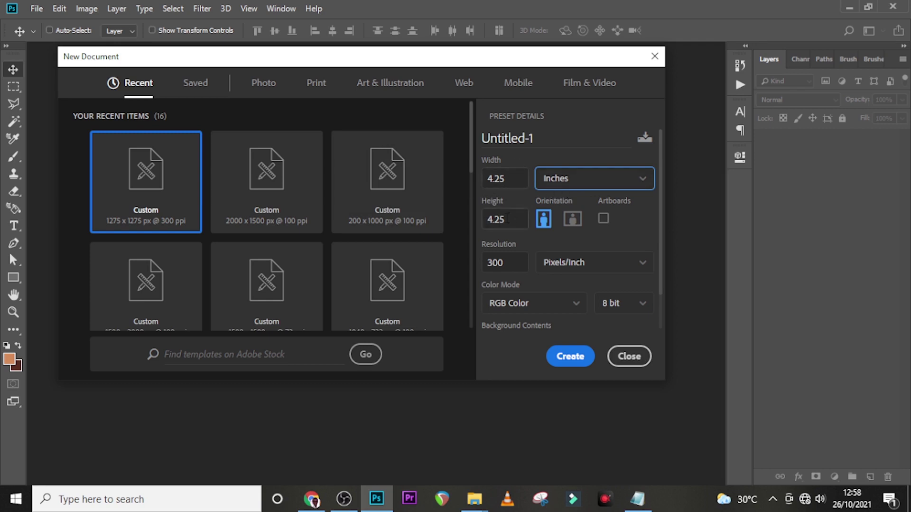
{"action": "left_click", "coordinate": [491, 261]}
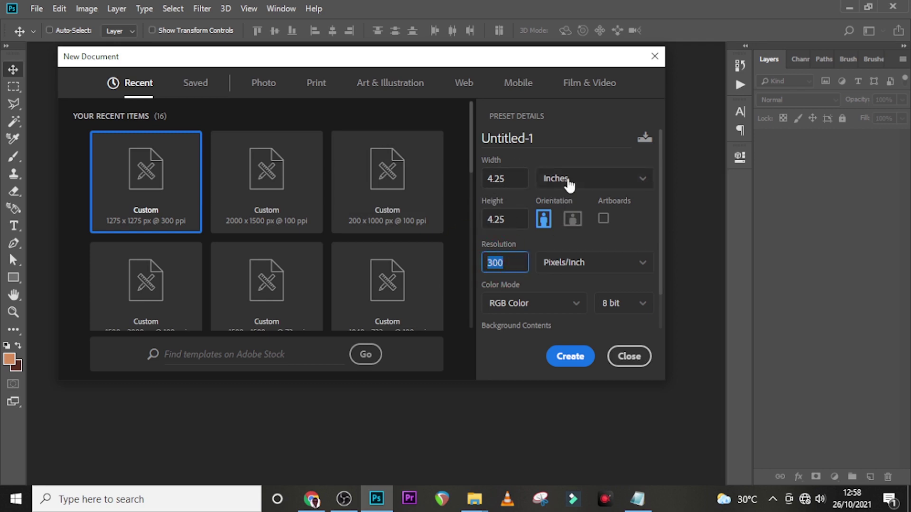
{"action": "left_click", "coordinate": [569, 183]}
{"action": "left_click", "coordinate": [568, 203]}
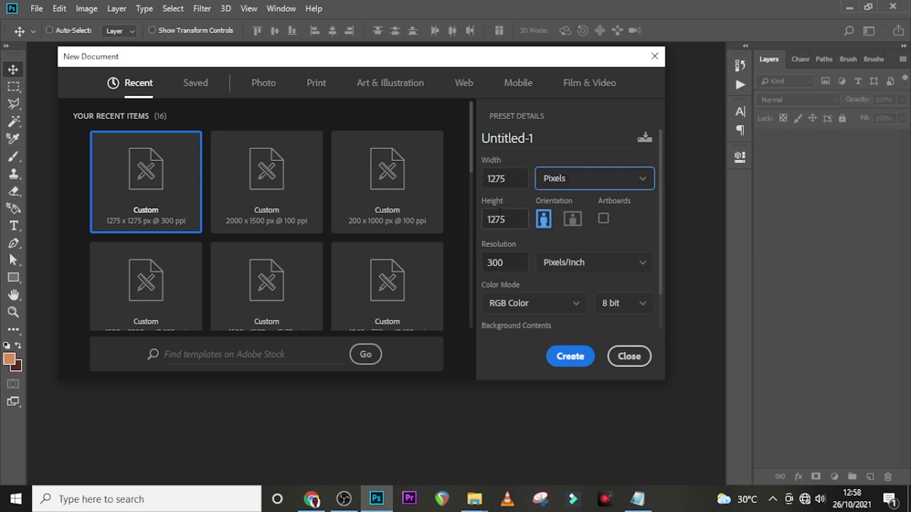
Create a 1275 x 1275 pixel RGB document at 300 pixels/inch named "prophetic service".
{"action": "left_click", "coordinate": [541, 138]}
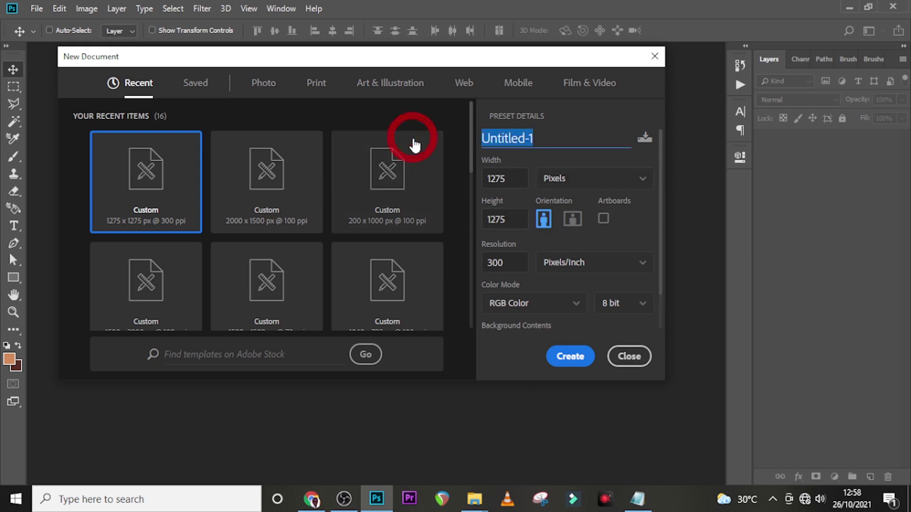
{"action": "type", "text": "proph"}
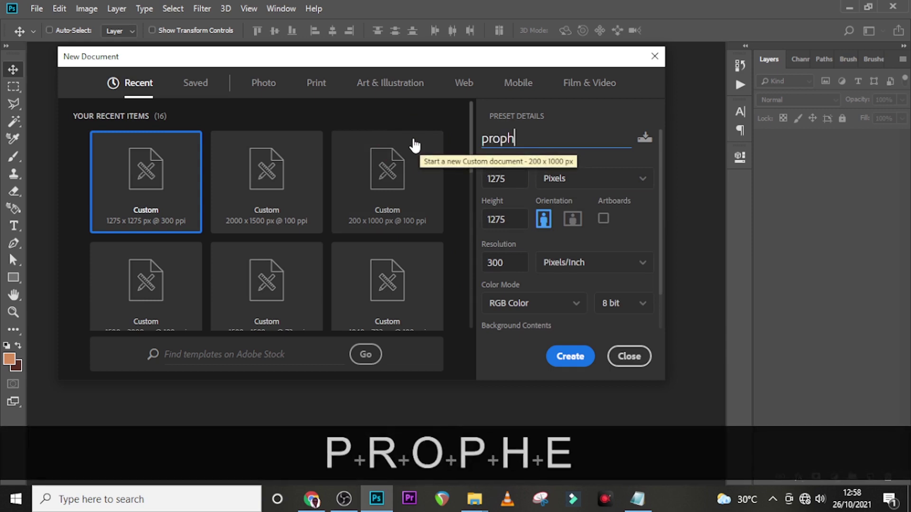
{"action": "type", "text": "etic service"}
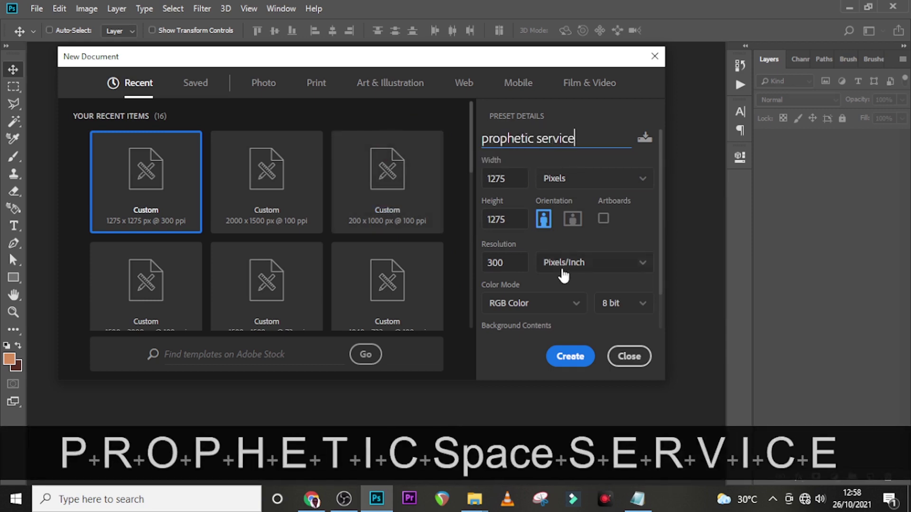
{"action": "scroll", "coordinate": [566, 251], "scroll_direction": "down", "scroll_amount": 1}
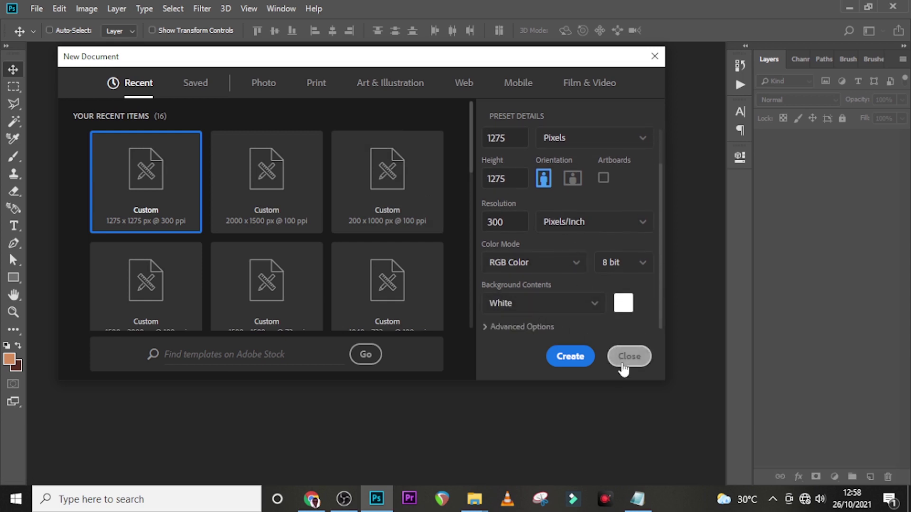
{"action": "left_click", "coordinate": [577, 358]}
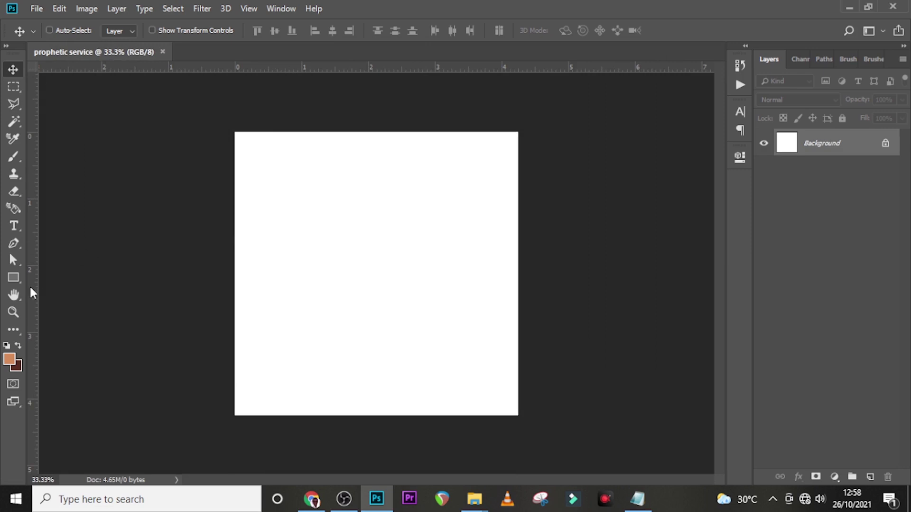
Place vertical guides on the canvas's left and right edges, plus one about 0.08 in inside each edge.
{"action": "left_click_drag", "start_coordinate": [31, 287], "coordinate": [232, 291]}
{"action": "left_click_drag", "start_coordinate": [29, 278], "coordinate": [240, 265]}
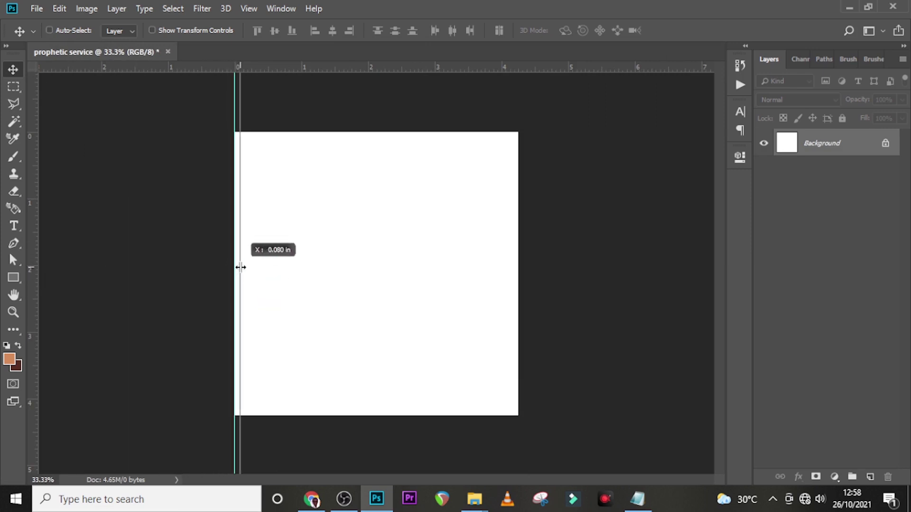
{"action": "left_click_drag", "start_coordinate": [35, 254], "coordinate": [517, 258]}
{"action": "left_click_drag", "start_coordinate": [29, 259], "coordinate": [513, 287]}
Place horizontal guides on the canvas's top and bottom edges, plus one slightly inside each edge.
{"action": "left_click_drag", "start_coordinate": [345, 70], "coordinate": [347, 135]}
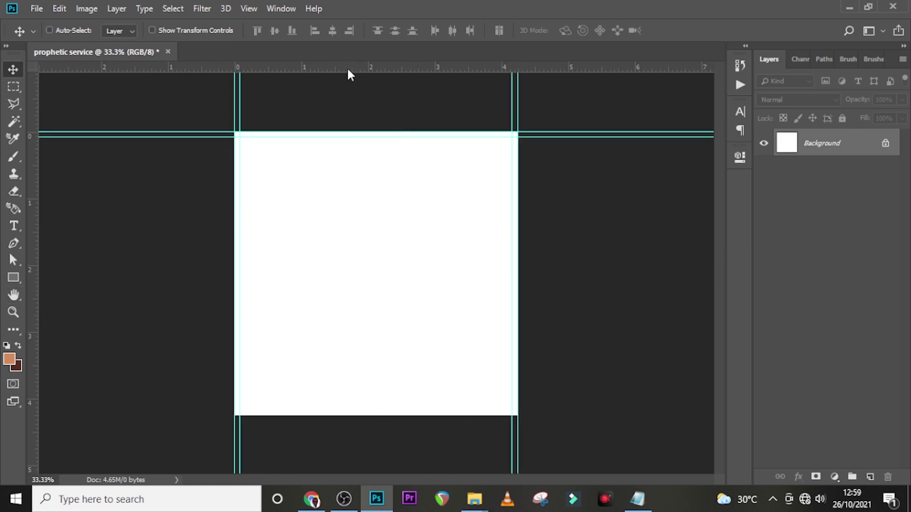
{"action": "left_click_drag", "start_coordinate": [348, 69], "coordinate": [362, 414]}
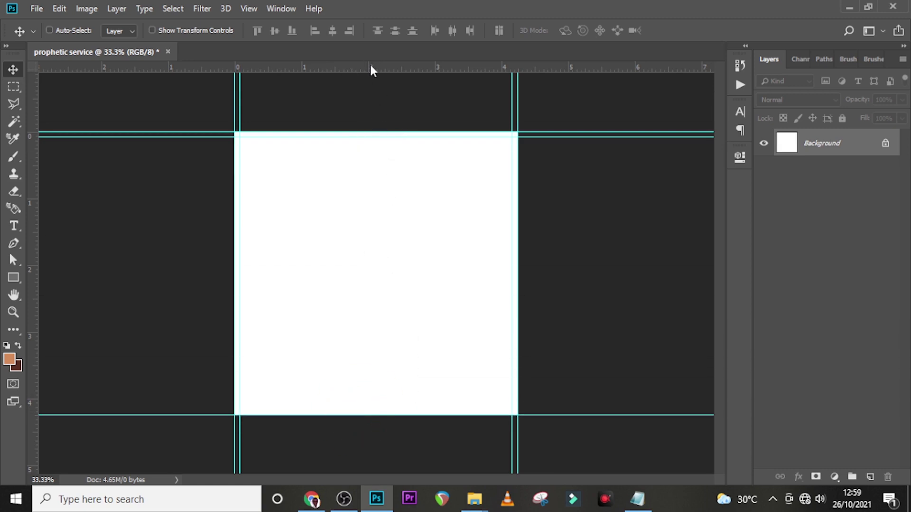
{"action": "left_click_drag", "start_coordinate": [369, 66], "coordinate": [382, 411]}
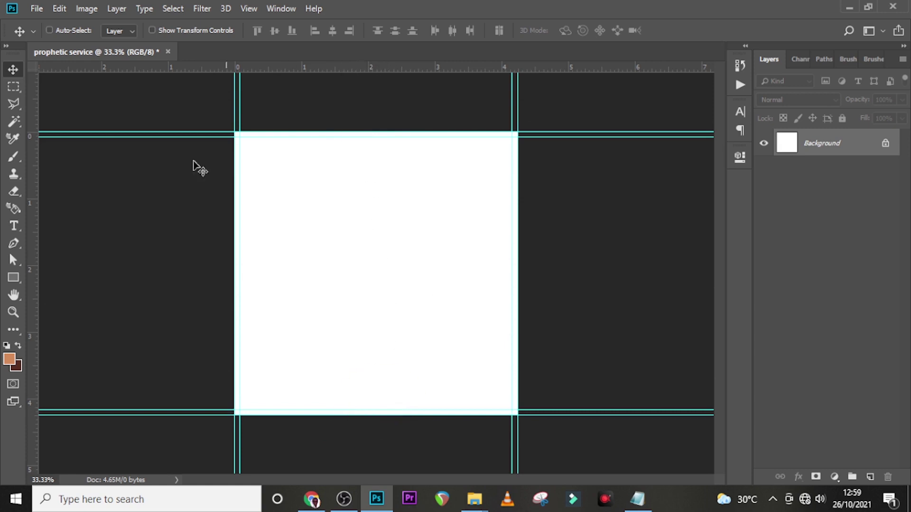
Add a vertical and a horizontal guide through the canvas centre and fit the canvas to the view.
{"action": "left_click_drag", "start_coordinate": [31, 288], "coordinate": [376, 294]}
{"action": "left_click_drag", "start_coordinate": [391, 76], "coordinate": [393, 274]}
{"action": "key", "text": "ctrl+0"}
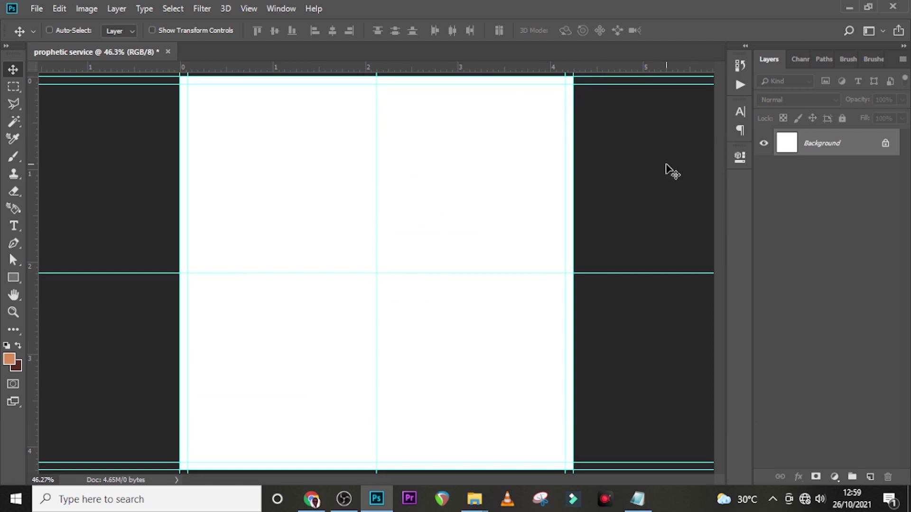
Place the futuristic city wallpaper from the U36 folder across the canvas's upper part, scaled to about 27.4%.
{"action": "mouse_move", "coordinate": [475, 498]}
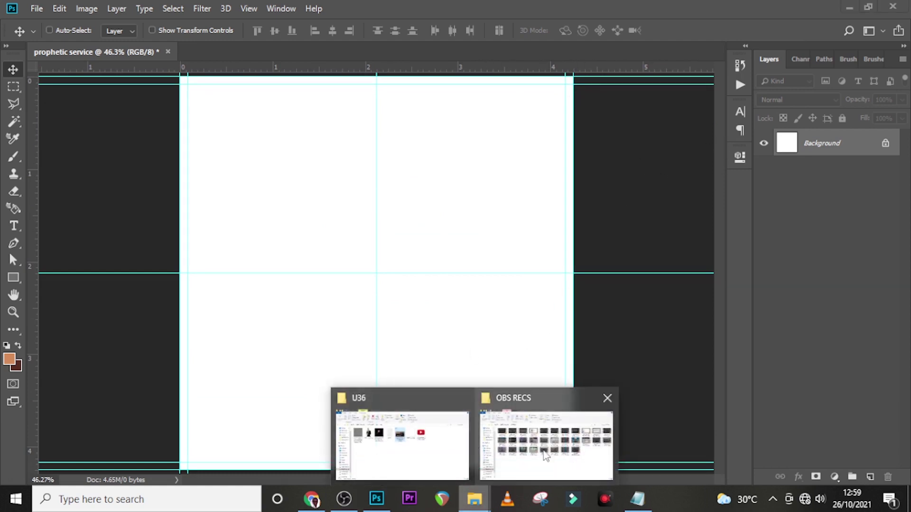
{"action": "left_click", "coordinate": [417, 443]}
{"action": "left_click_drag", "start_coordinate": [436, 199], "coordinate": [403, 336]}
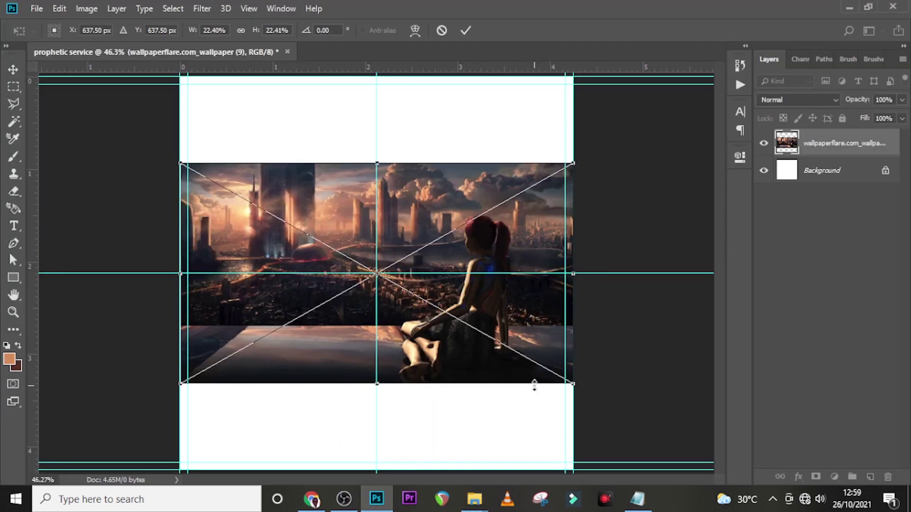
{"action": "left_click_drag", "start_coordinate": [518, 321], "coordinate": [529, 220]}
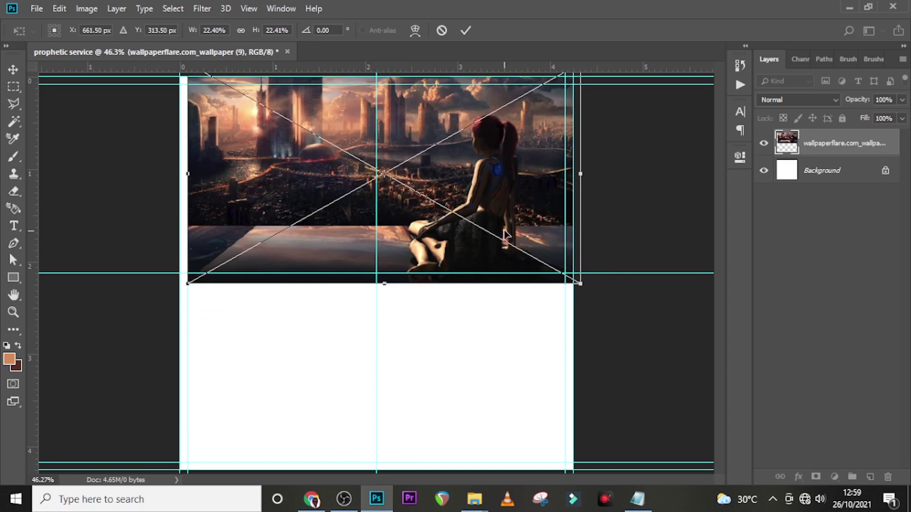
{"action": "left_click_drag", "start_coordinate": [578, 283], "coordinate": [645, 328]}
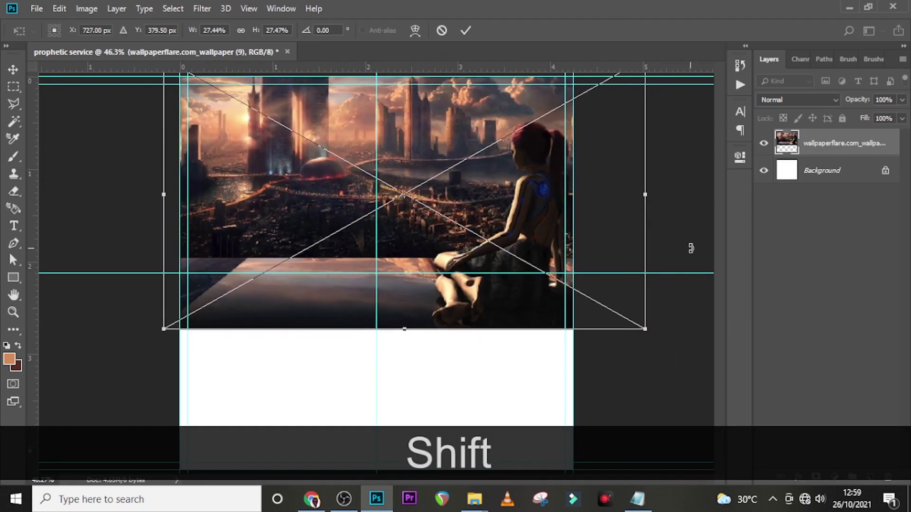
{"action": "key", "text": "Return"}
Duplicate the wallpaper layer, flip the copy horizontally and shift it left so the seated figure sits at the left edge.
{"action": "key", "text": "ctrl+j"}
{"action": "left_click", "coordinate": [817, 151]}
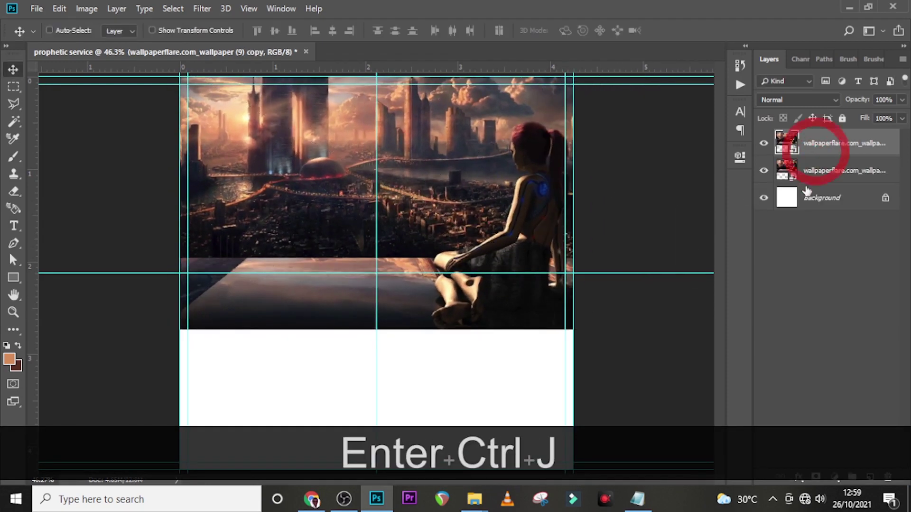
{"action": "key", "text": "ctrl+t"}
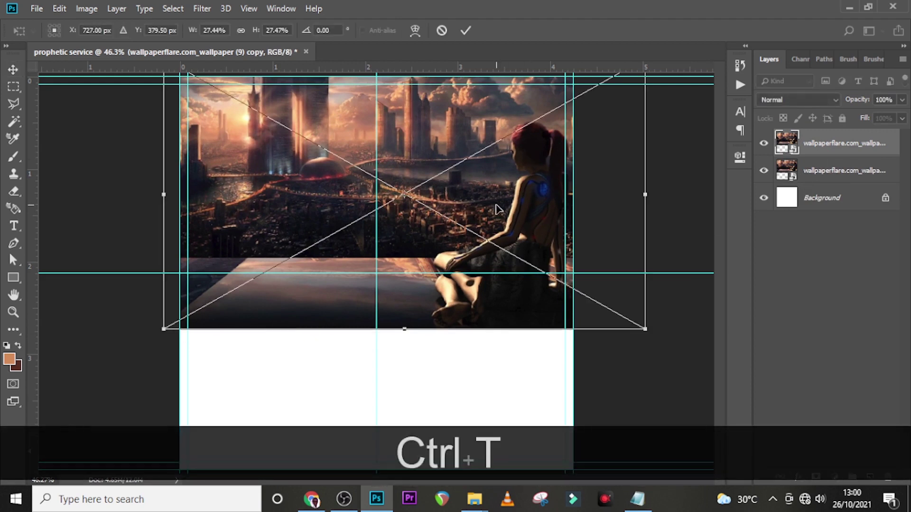
{"action": "right_click", "coordinate": [498, 204]}
{"action": "left_click", "coordinate": [531, 359]}
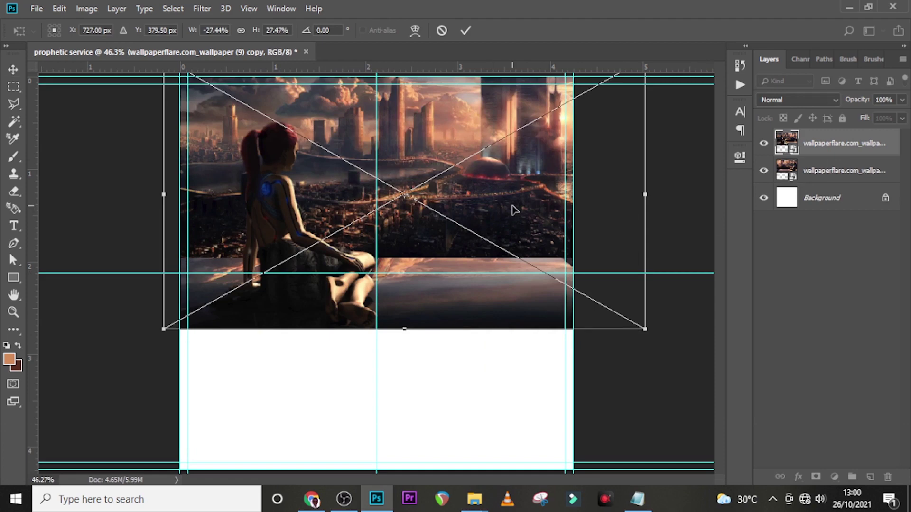
{"action": "left_click_drag", "start_coordinate": [515, 210], "coordinate": [460, 210]}
{"action": "key", "text": "shift+Return"}
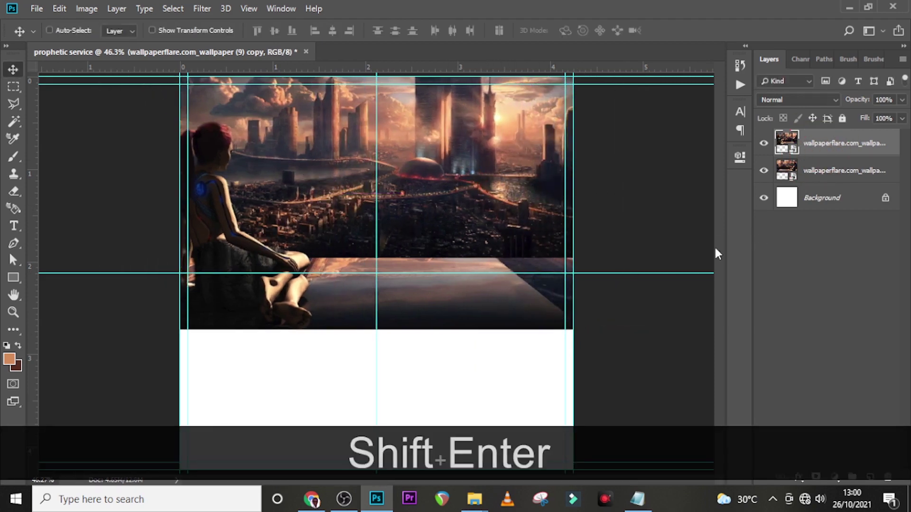
Add a layer mask to the flipped copy and ready a black 250 px Soft Round brush with 0% hardness.
{"action": "left_click", "coordinate": [816, 476]}
{"action": "key", "text": "b"}
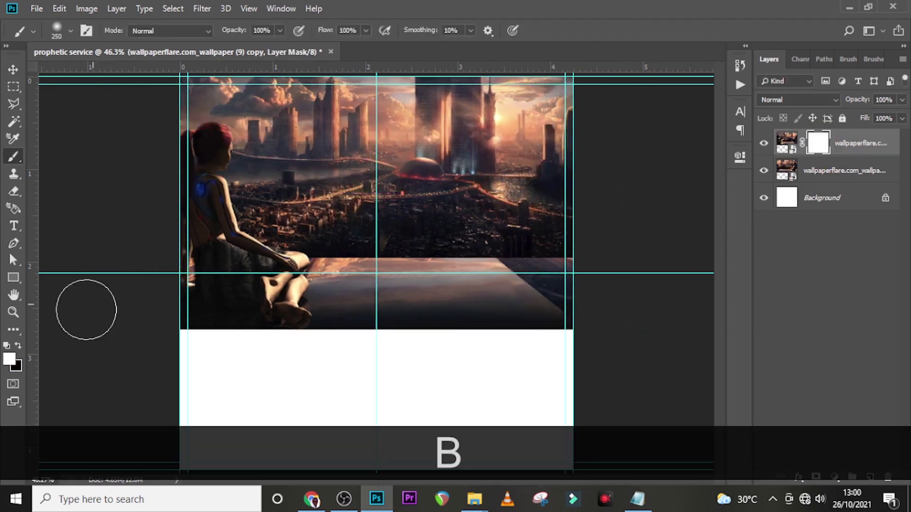
{"action": "left_click", "coordinate": [818, 145]}
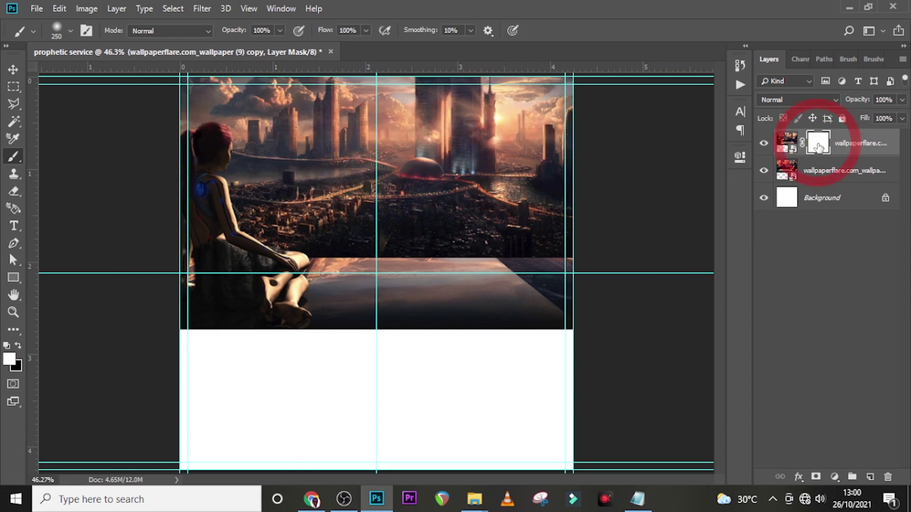
{"action": "left_click", "coordinate": [18, 345]}
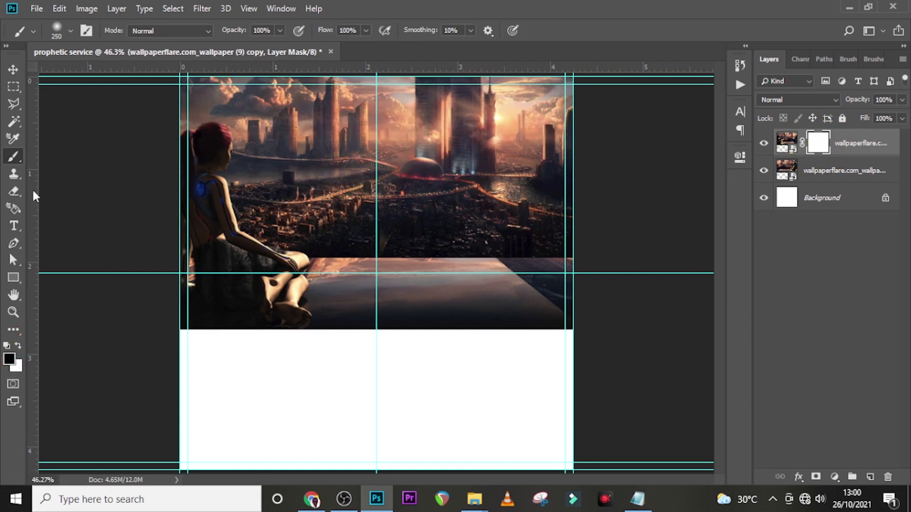
{"action": "left_click", "coordinate": [56, 28]}
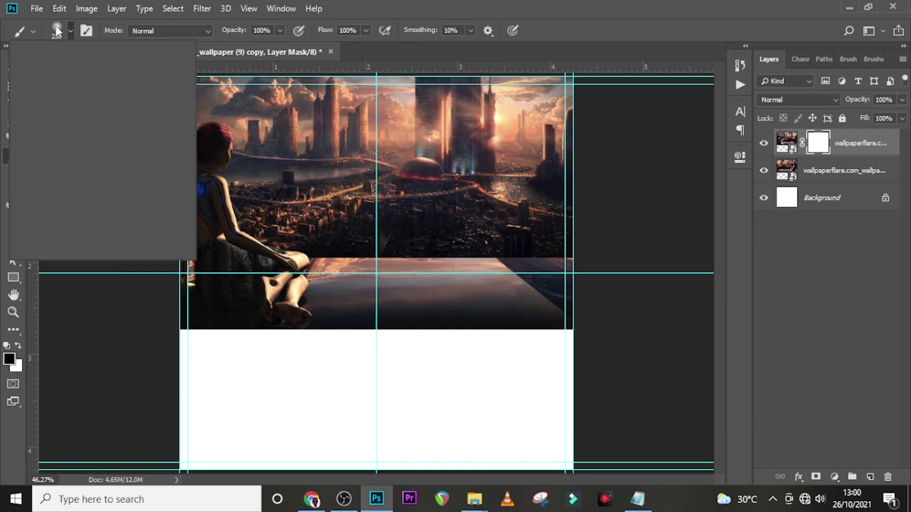
{"action": "left_click", "coordinate": [57, 185]}
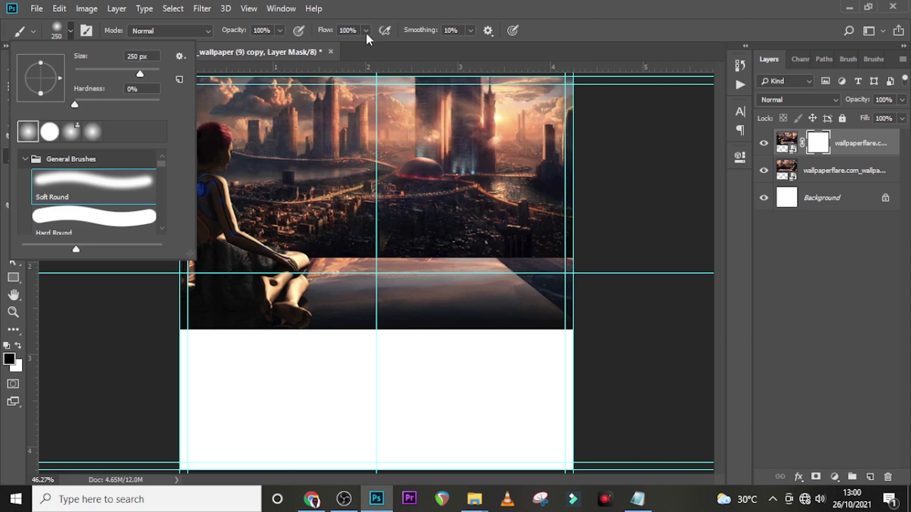
{"action": "left_click", "coordinate": [399, 6]}
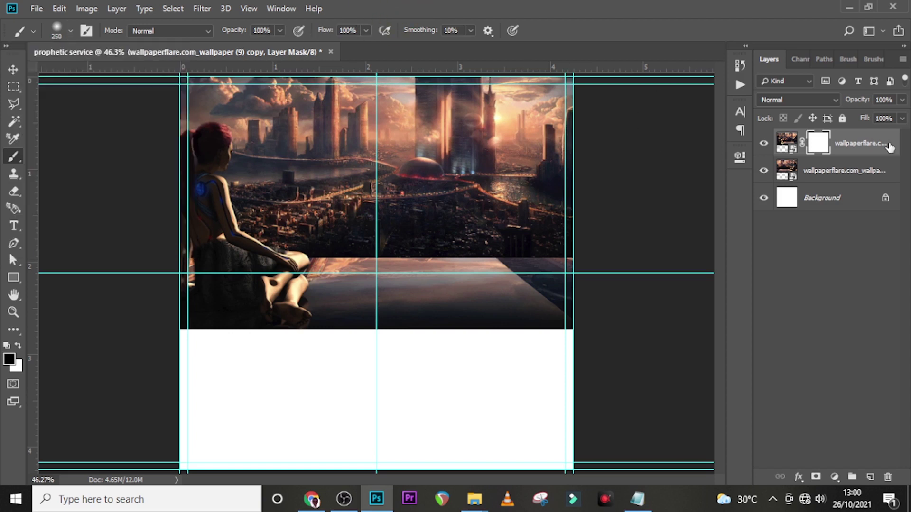
{"action": "left_click", "coordinate": [819, 146]}
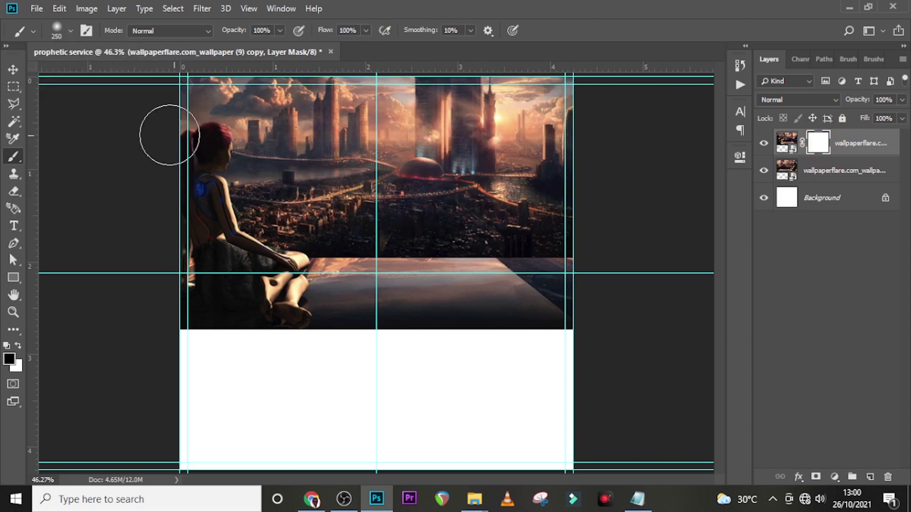
Paint black on the flipped copy's mask over the seated figure and left side to blend both city images symmetrically.
{"action": "mouse_move", "coordinate": [180, 136]}
{"action": "left_mouse_down"}
{"action": "mouse_move", "coordinate": [218, 153]}
{"action": "mouse_move", "coordinate": [192, 148]}
{"action": "mouse_move", "coordinate": [193, 191]}
{"action": "mouse_move", "coordinate": [234, 231]}
{"action": "mouse_move", "coordinate": [244, 258]}
{"action": "mouse_move", "coordinate": [289, 266]}
{"action": "mouse_move", "coordinate": [263, 301]}
{"action": "mouse_move", "coordinate": [267, 318]}
{"action": "mouse_move", "coordinate": [299, 323]}
{"action": "mouse_move", "coordinate": [219, 300]}
{"action": "mouse_move", "coordinate": [192, 255]}
{"action": "mouse_move", "coordinate": [187, 290]}
{"action": "mouse_move", "coordinate": [237, 249]}
{"action": "mouse_move", "coordinate": [268, 265]}
{"action": "left_mouse_up"}
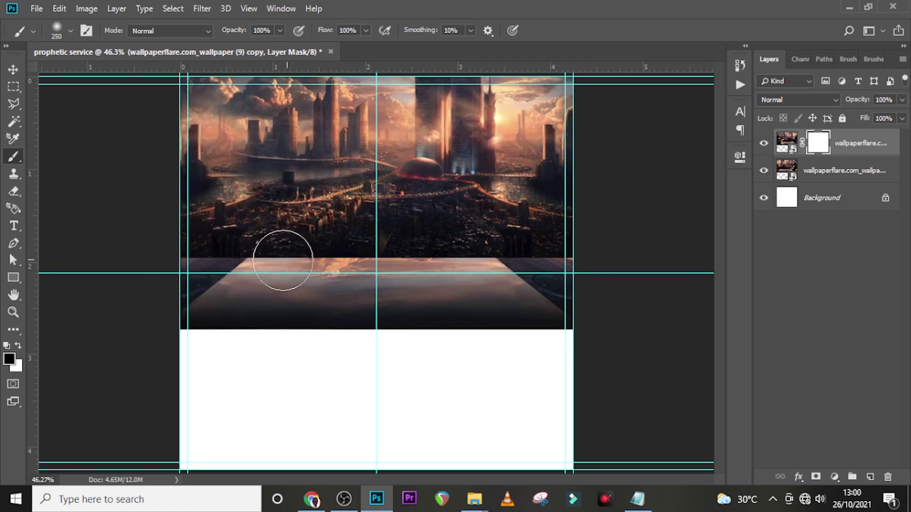
{"action": "left_click", "coordinate": [204, 214]}
{"action": "left_click_drag", "start_coordinate": [217, 199], "coordinate": [187, 102]}
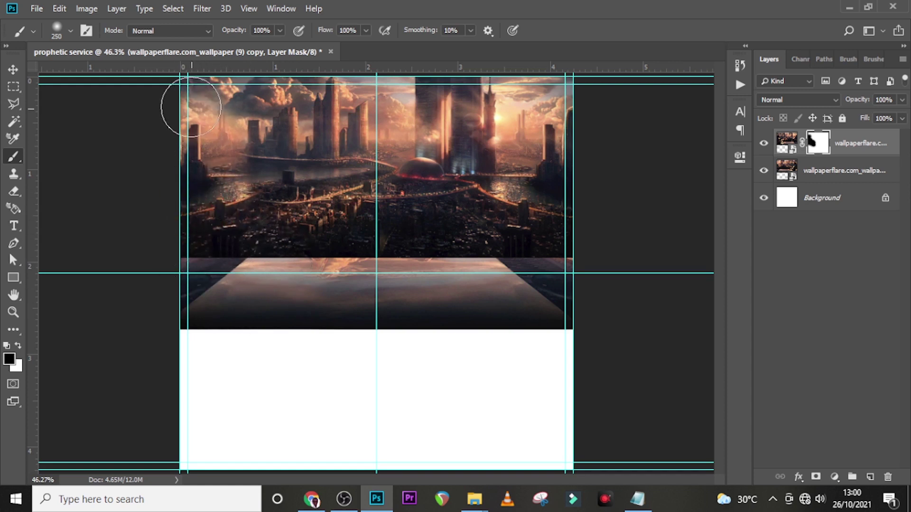
{"action": "left_click", "coordinate": [209, 327]}
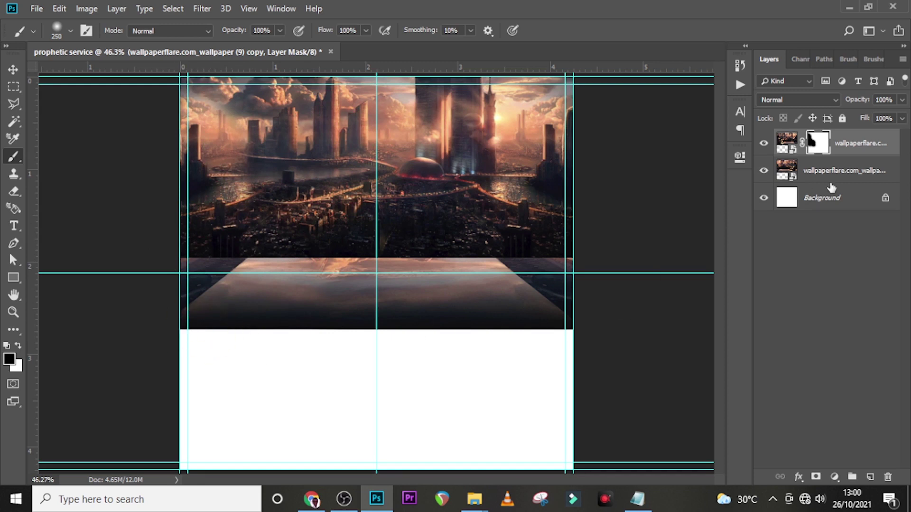
Rotate both city wallpaper layers together by -3.6° and nudge them down about 9 px.
{"action": "left_click", "coordinate": [843, 151]}
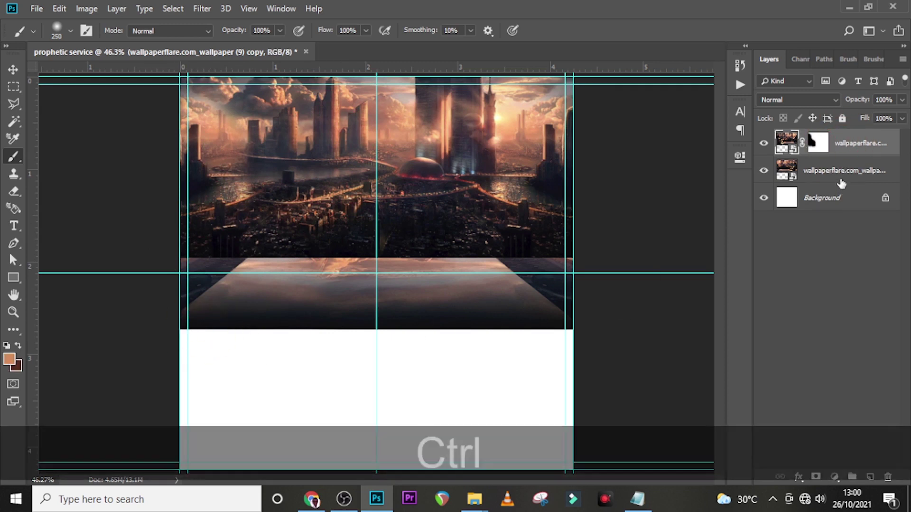
{"action": "left_click", "coordinate": [841, 183], "text": "ctrl"}
{"action": "key", "text": "ctrl+t"}
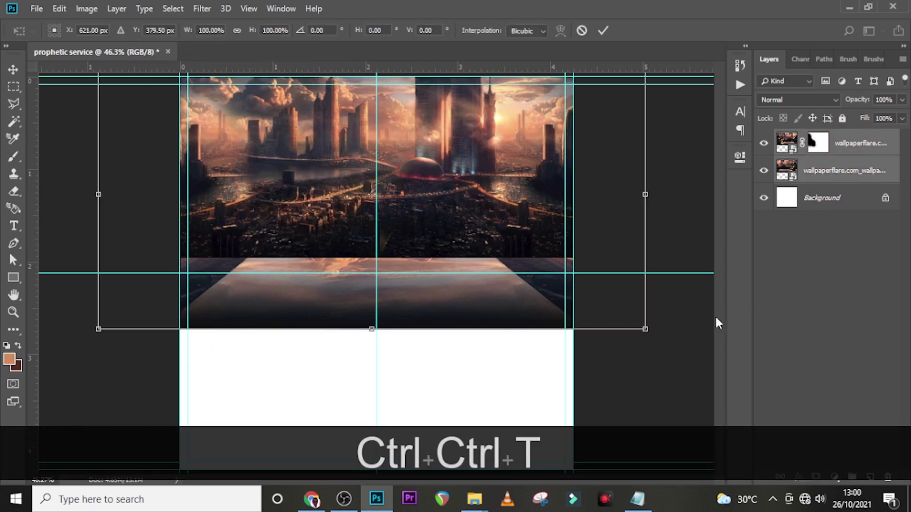
{"action": "left_click_drag", "start_coordinate": [662, 368], "coordinate": [674, 351]}
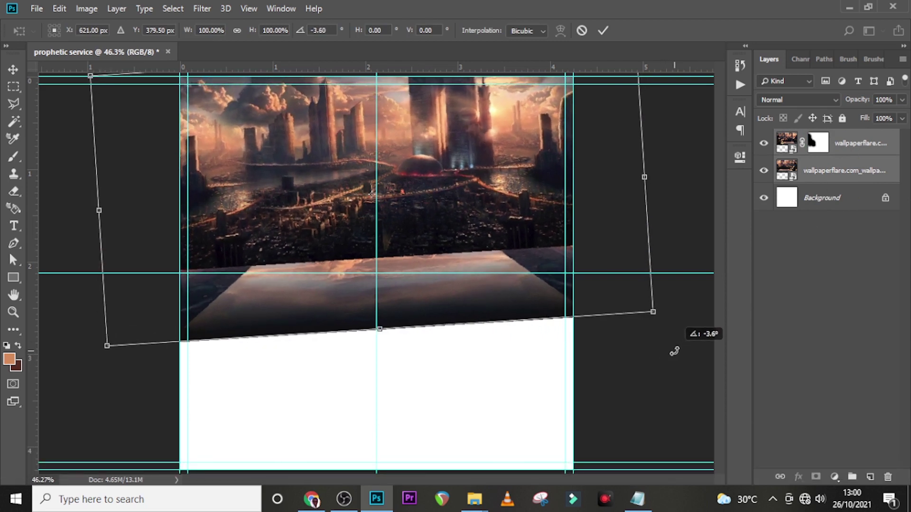
{"action": "left_click_drag", "start_coordinate": [674, 351], "coordinate": [674, 351]}
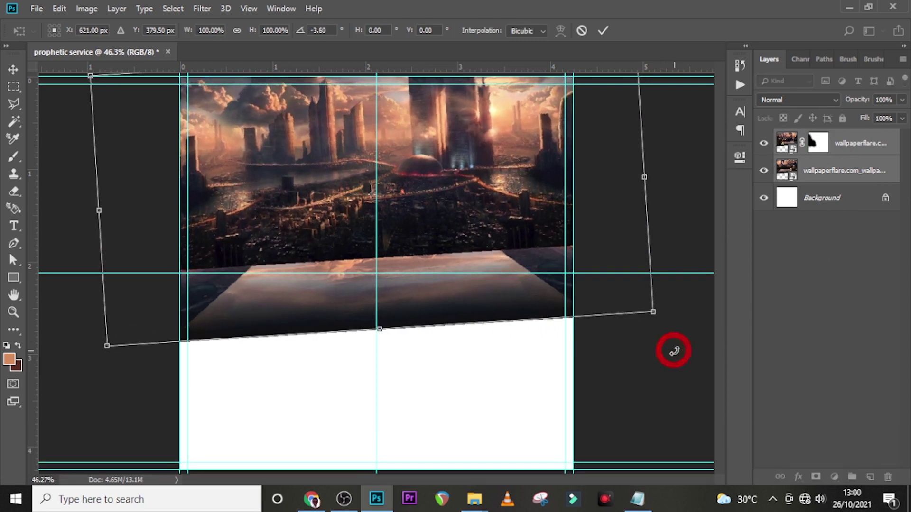
{"action": "key", "text": "ctrl+minus"}
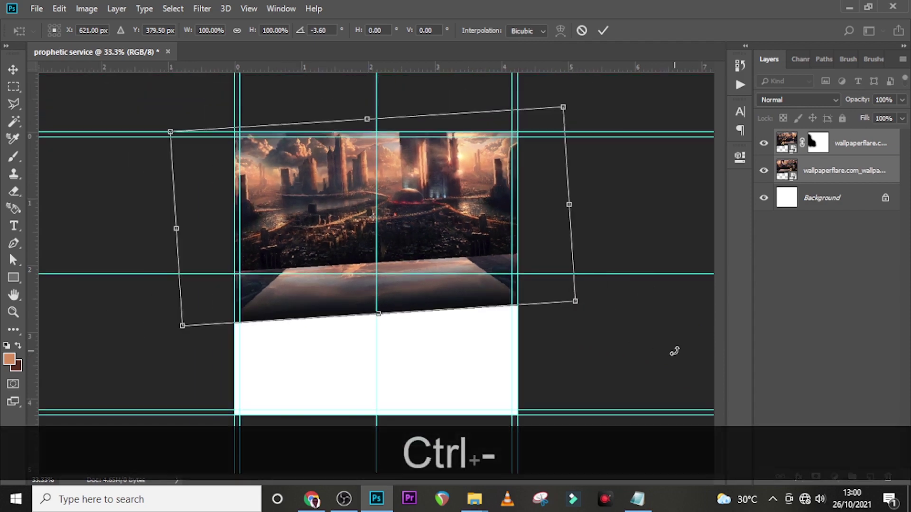
{"action": "key", "text": "Down"}
{"action": "key", "text": "Down"}
{"action": "key", "text": "Down"}
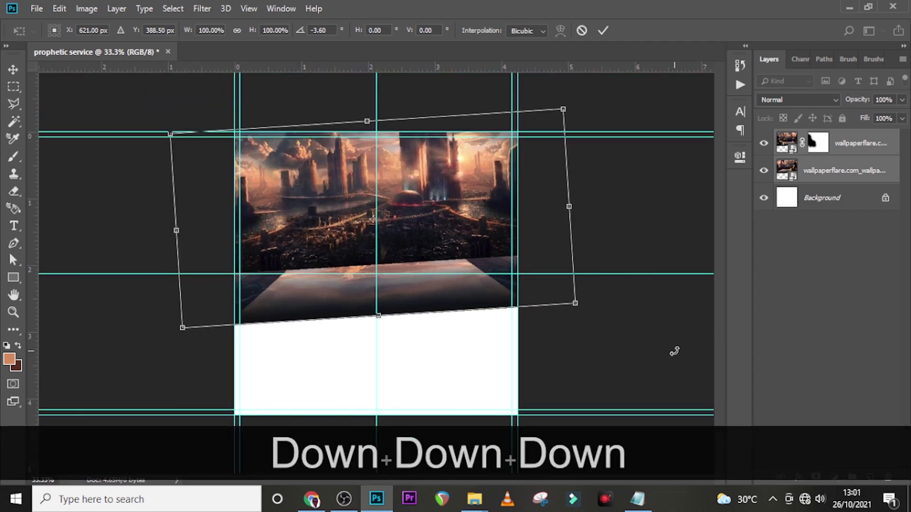
{"action": "key", "text": "ctrl+0"}
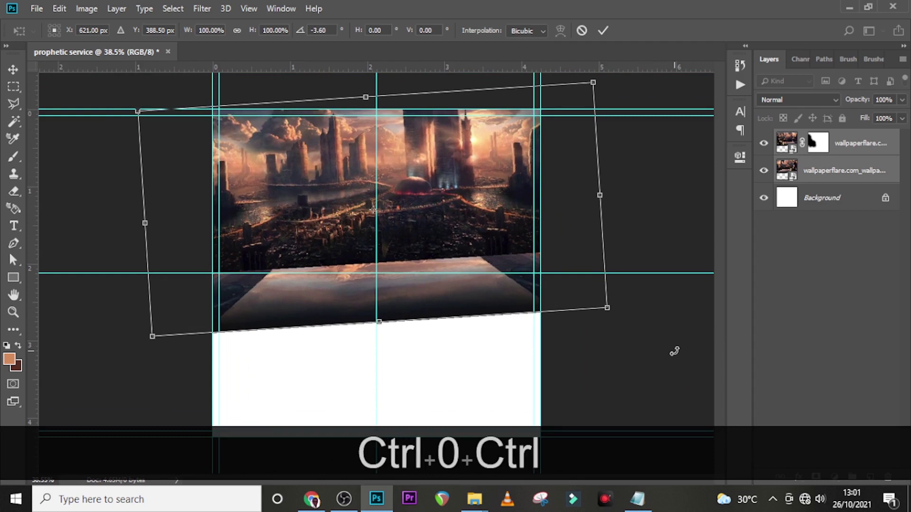
{"action": "key", "text": "ctrl+Return"}
{"action": "key", "text": "ctrl+equal"}
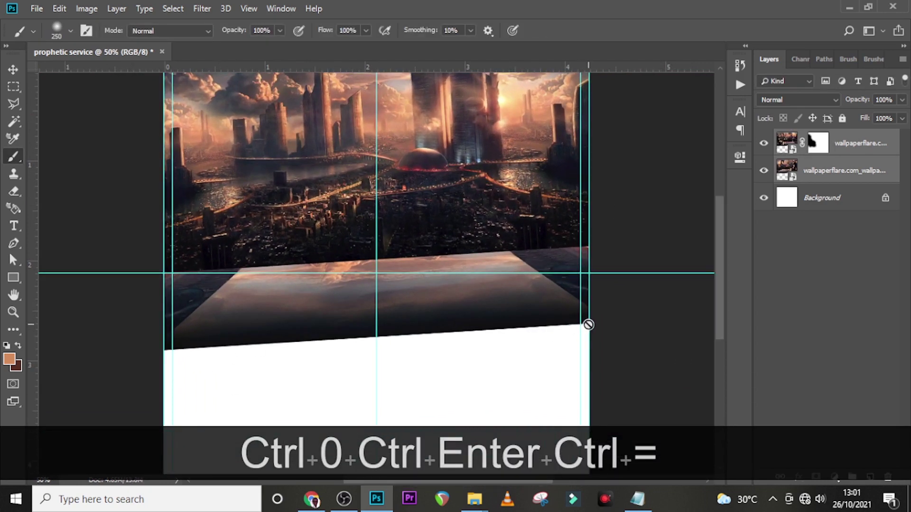
Enlarge both city wallpaper layers from the centre to about 101.9% and shift them down 30 px.
{"action": "key", "text": "alt+bracketleft"}
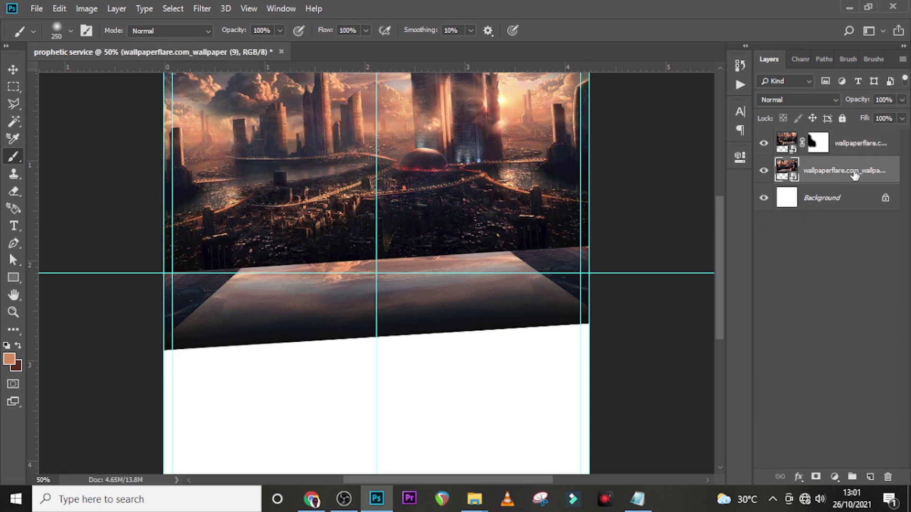
{"action": "left_click", "coordinate": [858, 143], "text": "ctrl"}
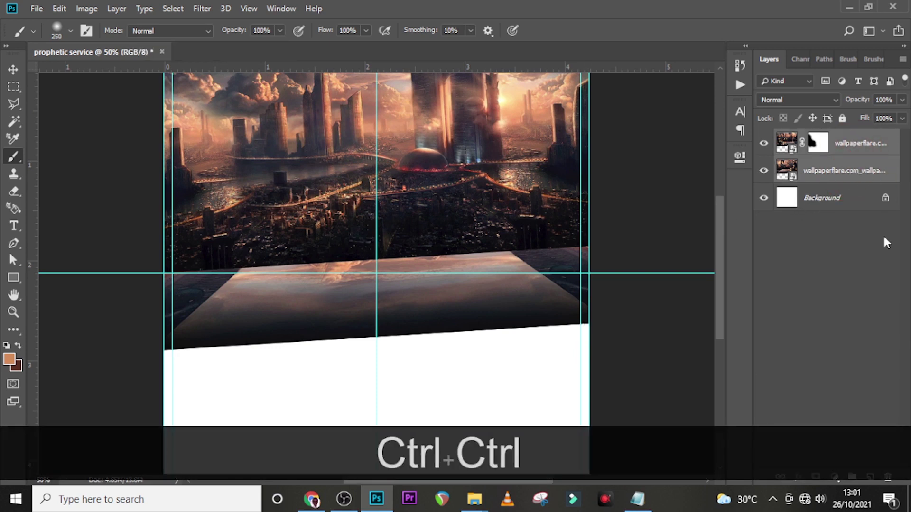
{"action": "key", "text": "ctrl+t"}
{"action": "key", "text": "alt+shift"}
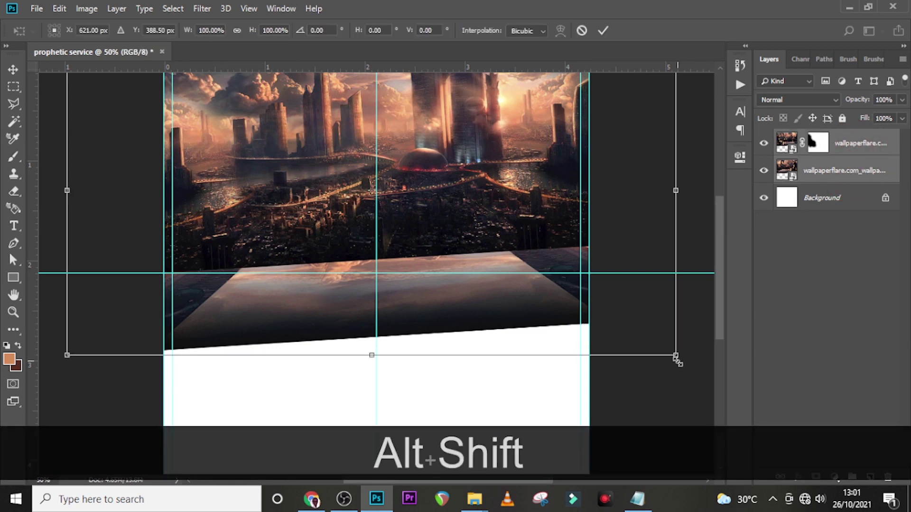
{"action": "left_click_drag", "start_coordinate": [677, 364], "coordinate": [680, 372]}
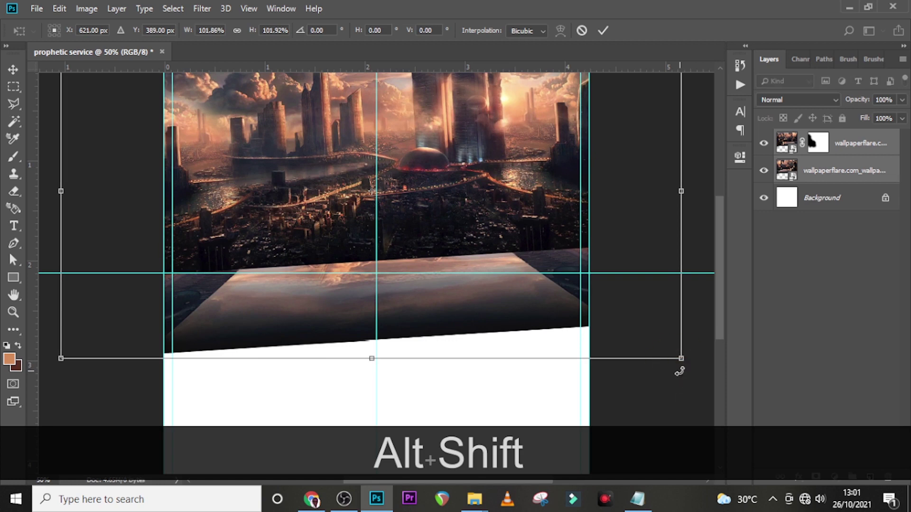
{"action": "key", "text": "shift+Down"}
{"action": "key", "text": "shift+Down"}
{"action": "key", "text": "shift+Down"}
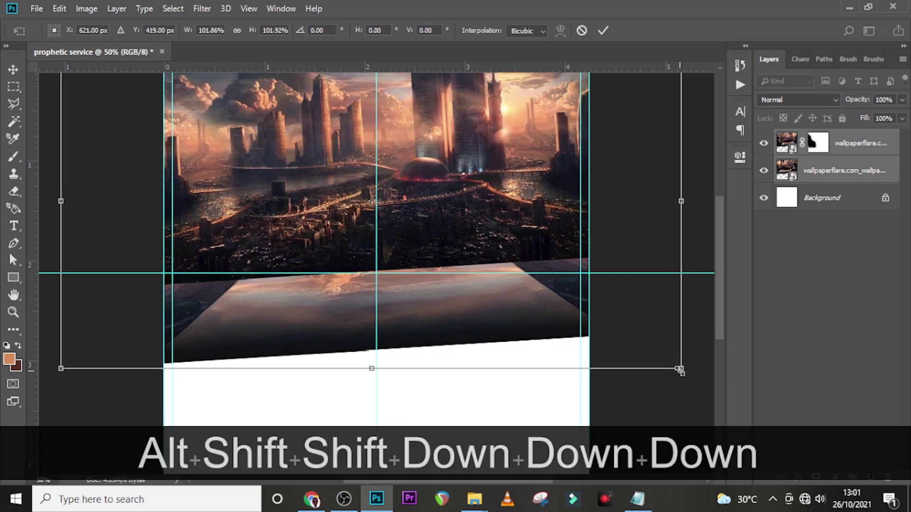
Nudge both wallpaper layers up a few pixels until they cover the white gap at the canvas's upper edge, and apply the transform.
{"action": "scroll", "coordinate": [623, 257], "scroll_direction": "up", "scroll_amount": 2}
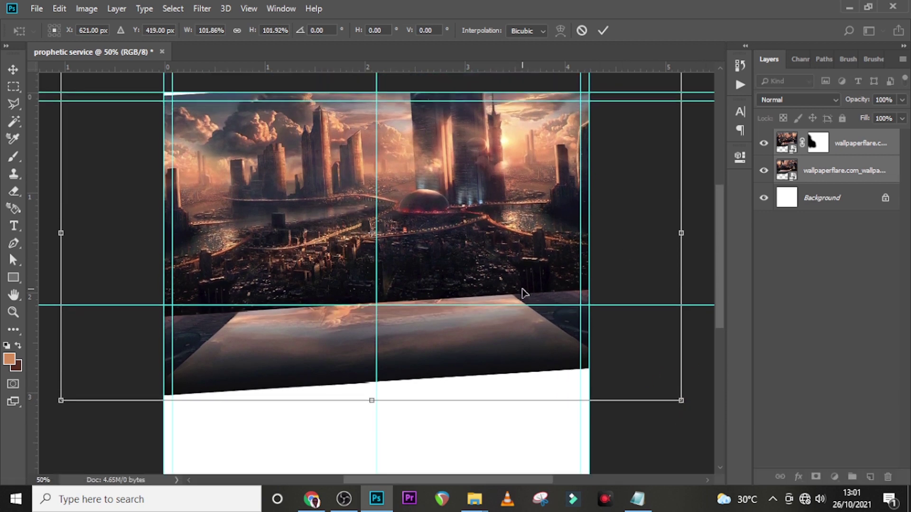
{"action": "key", "text": "Up"}
{"action": "key", "text": "Up"}
{"action": "key", "text": "Up"}
{"action": "key", "text": "Up"}
{"action": "key", "text": "Up"}
{"action": "key", "text": "Up"}
{"action": "key", "text": "Up"}
{"action": "key", "text": "Up"}
{"action": "key", "text": "Up"}
{"action": "key", "text": "Up"}
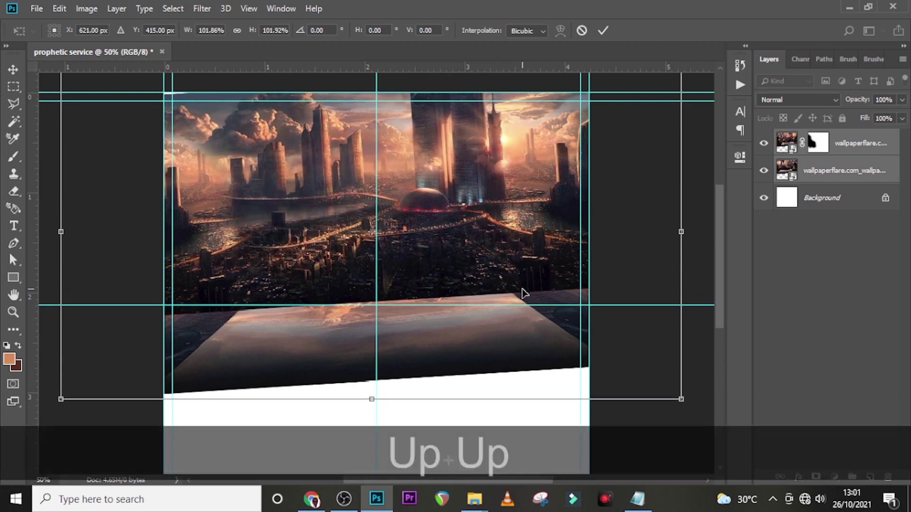
{"action": "key", "text": "Return"}
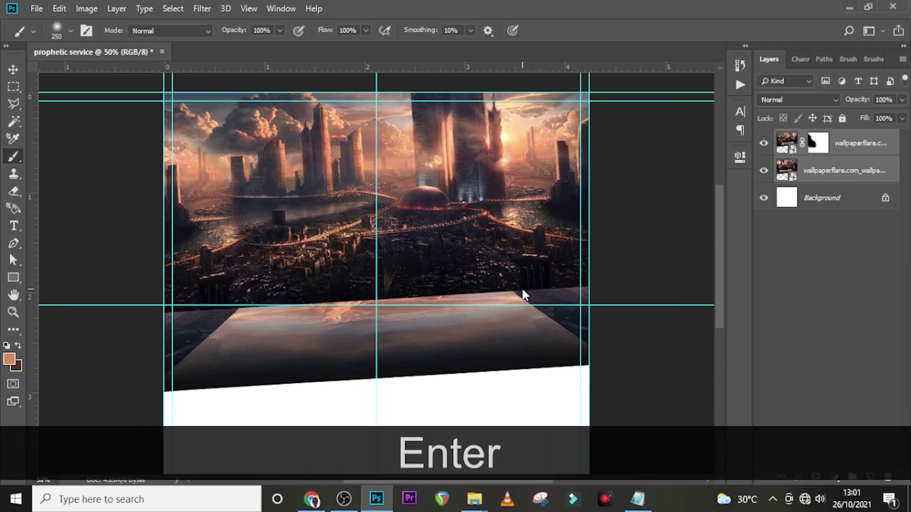
{"action": "key", "text": "ctrl+0"}
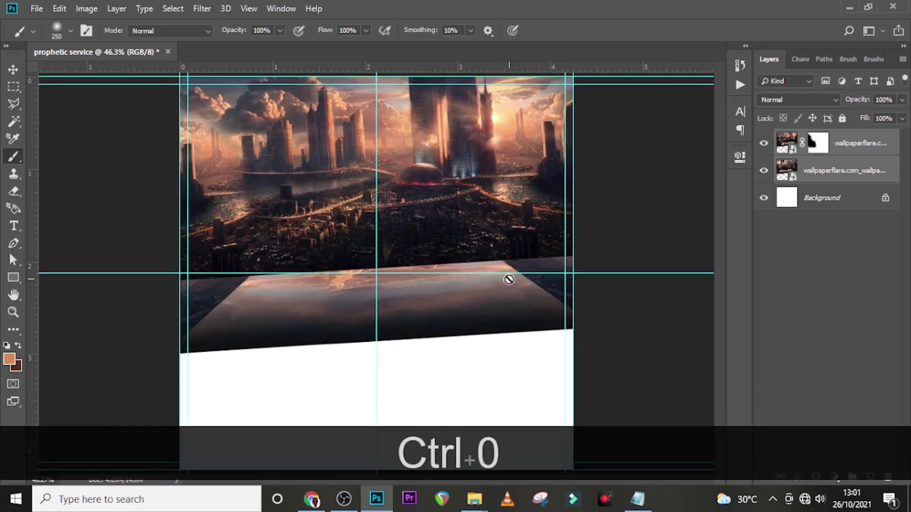
Make only the flipped wallpaper copy active and set the foreground colour to 1f0f0a.
{"action": "left_click", "coordinate": [524, 203], "text": "ctrl"}
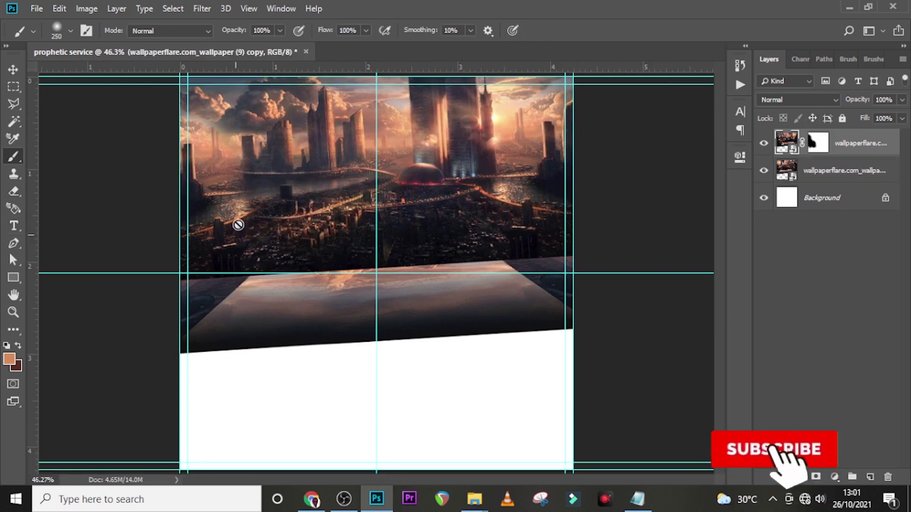
{"action": "left_click", "coordinate": [10, 360]}
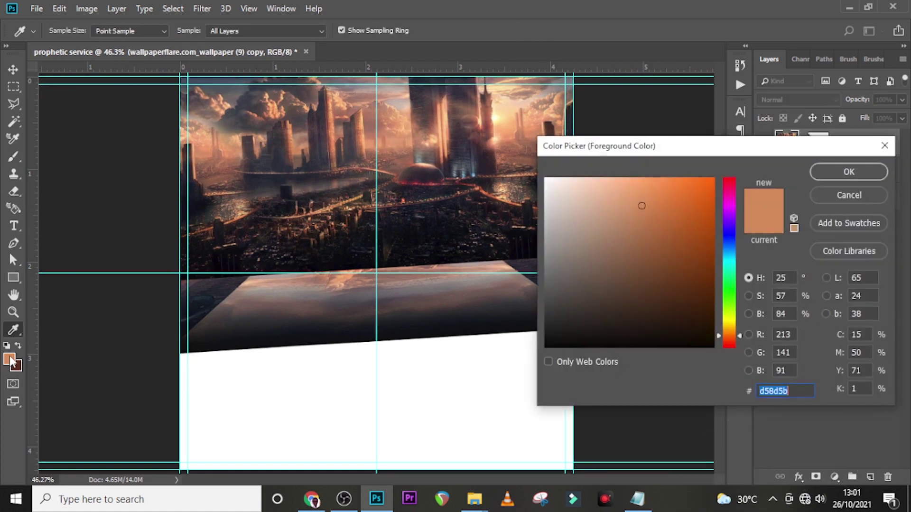
{"action": "type", "text": "1f"}
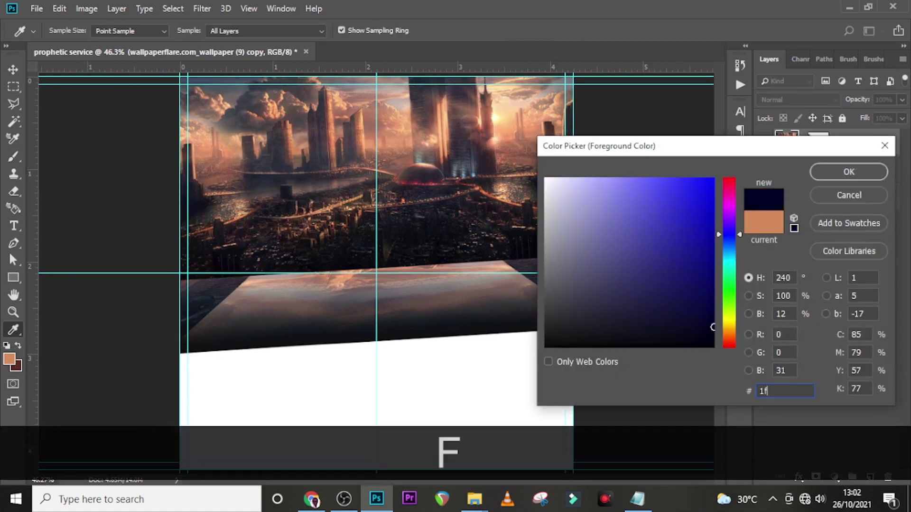
{"action": "type", "text": "0"}
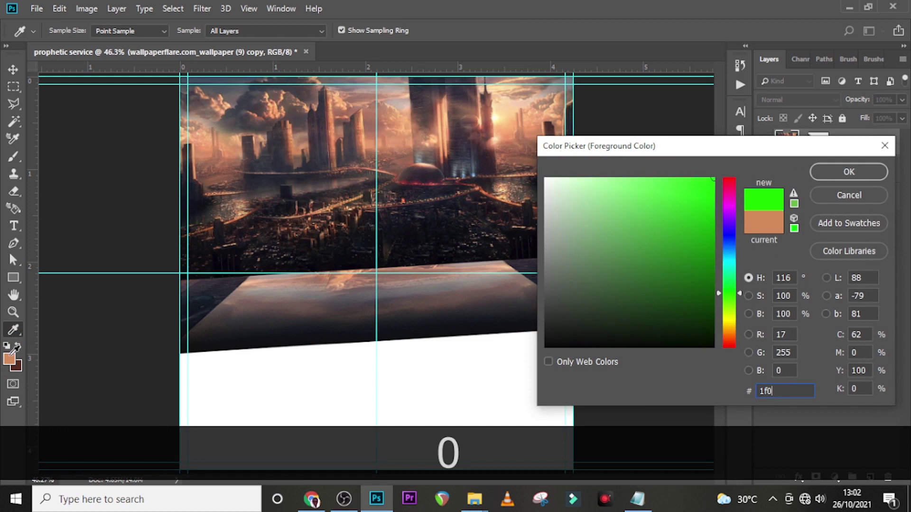
{"action": "type", "text": "f0a"}
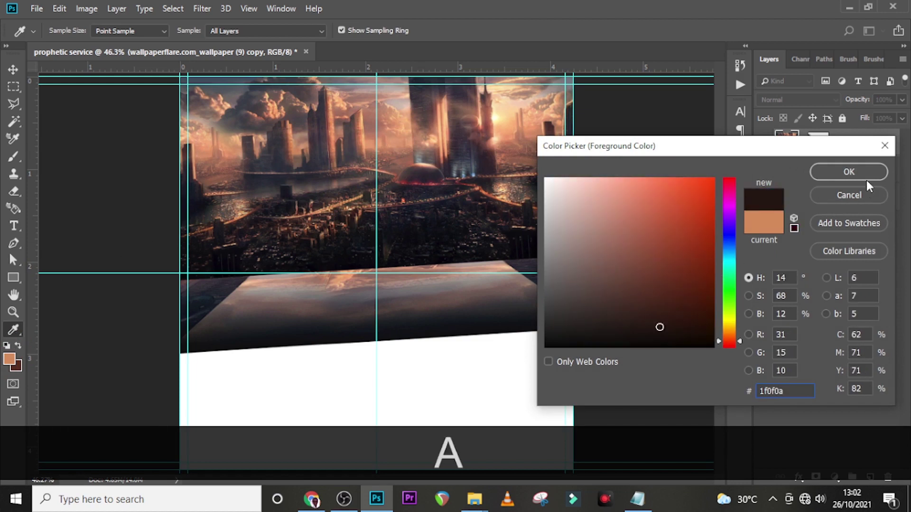
{"action": "left_click", "coordinate": [849, 171]}
Add a new layer above the wallpapers and paint the white lower area dark brown with a 700 px Soft Round brush.
{"action": "key", "text": "b"}
{"action": "key", "text": "ctrl+shift+alt+n"}
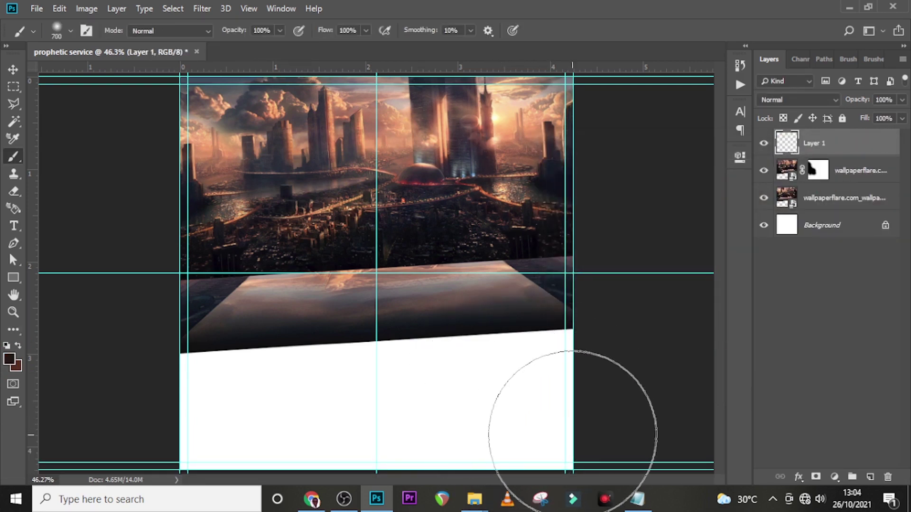
{"action": "mouse_move", "coordinate": [573, 437]}
{"action": "left_mouse_down"}
{"action": "mouse_move", "coordinate": [397, 417]}
{"action": "mouse_move", "coordinate": [169, 422]}
{"action": "mouse_move", "coordinate": [508, 417]}
{"action": "mouse_move", "coordinate": [40, 386]}
{"action": "left_mouse_up"}
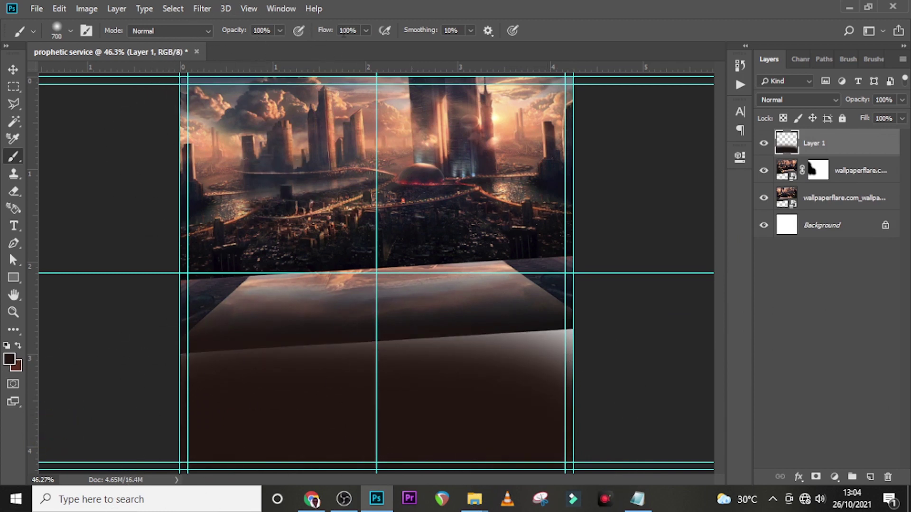
{"action": "left_click", "coordinate": [59, 29]}
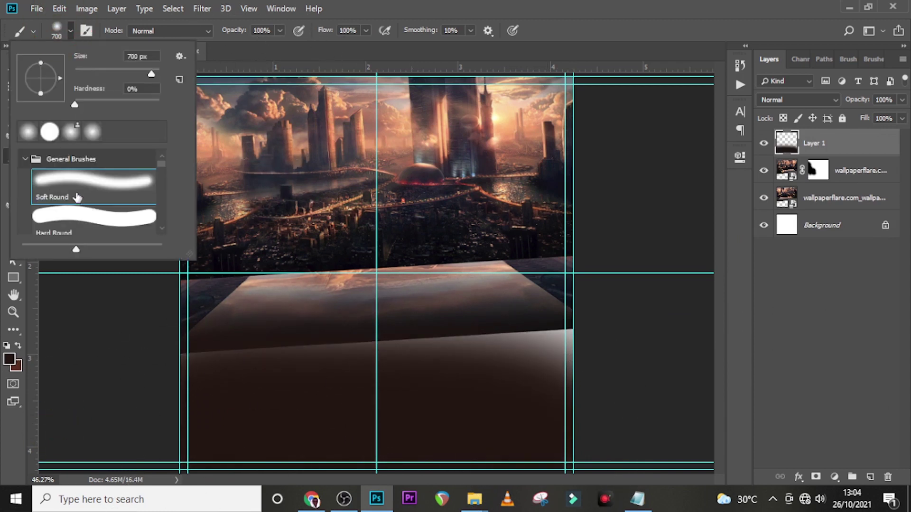
{"action": "left_click", "coordinate": [465, 5]}
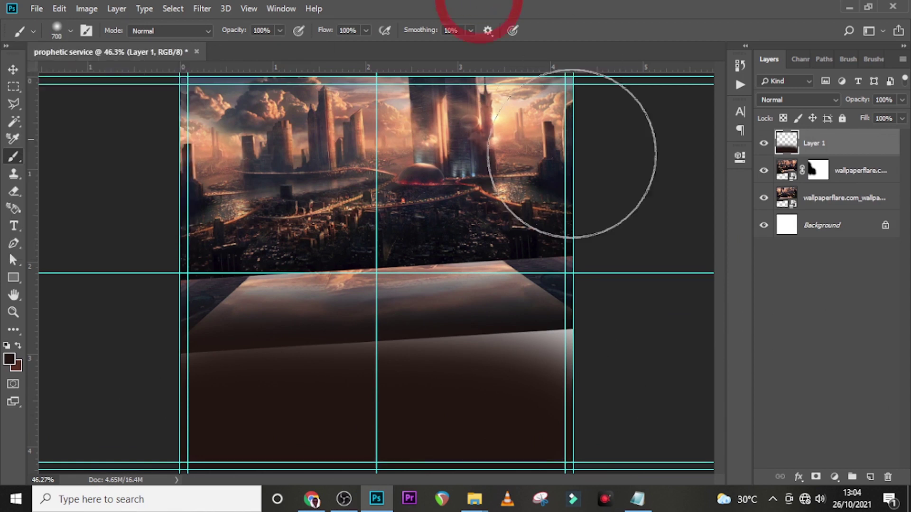
Reduce the brush to 400 px and paint over the wallpaper's slanted lower edge and remaining light corner to fade them into dark brown.
{"action": "key", "text": "bracketleft"}
{"action": "key", "text": "bracketleft"}
{"action": "key", "text": "bracketleft"}
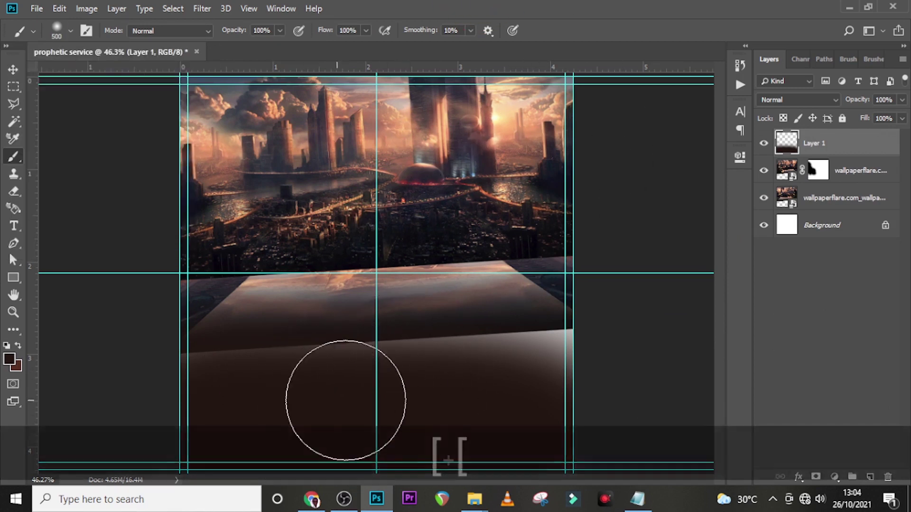
{"action": "mouse_move", "coordinate": [580, 386]}
{"action": "left_mouse_down"}
{"action": "mouse_move", "coordinate": [534, 376]}
{"action": "mouse_move", "coordinate": [532, 356]}
{"action": "mouse_move", "coordinate": [555, 369]}
{"action": "mouse_move", "coordinate": [151, 365]}
{"action": "mouse_move", "coordinate": [598, 361]}
{"action": "mouse_move", "coordinate": [444, 365]}
{"action": "mouse_move", "coordinate": [554, 350]}
{"action": "mouse_move", "coordinate": [134, 382]}
{"action": "mouse_move", "coordinate": [176, 414]}
{"action": "mouse_move", "coordinate": [544, 437]}
{"action": "left_mouse_up"}
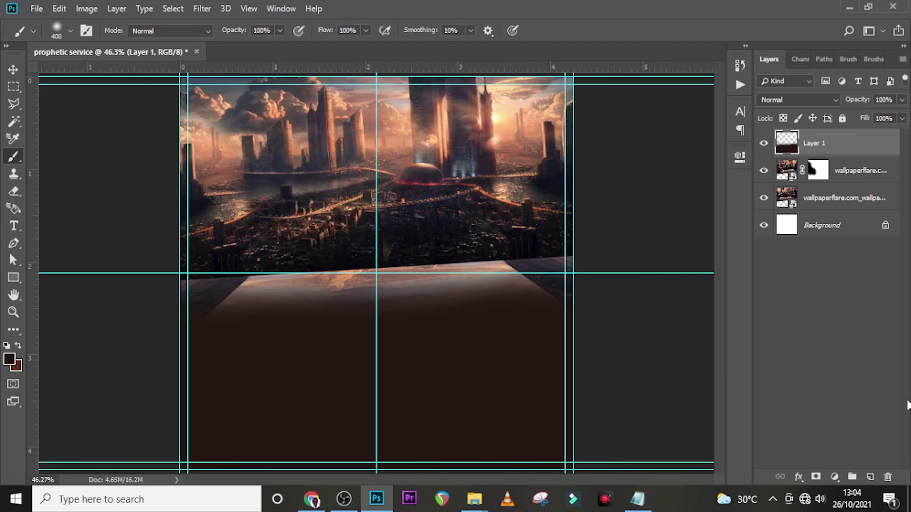
Add a black Solid Color fill layer above all layers and set its opacity to 48%.
{"action": "left_click", "coordinate": [834, 476]}
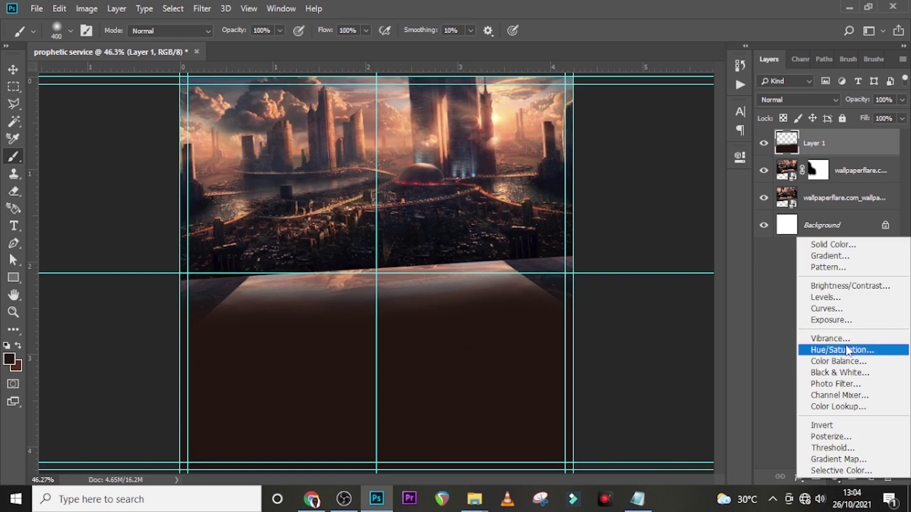
{"action": "left_click", "coordinate": [829, 244]}
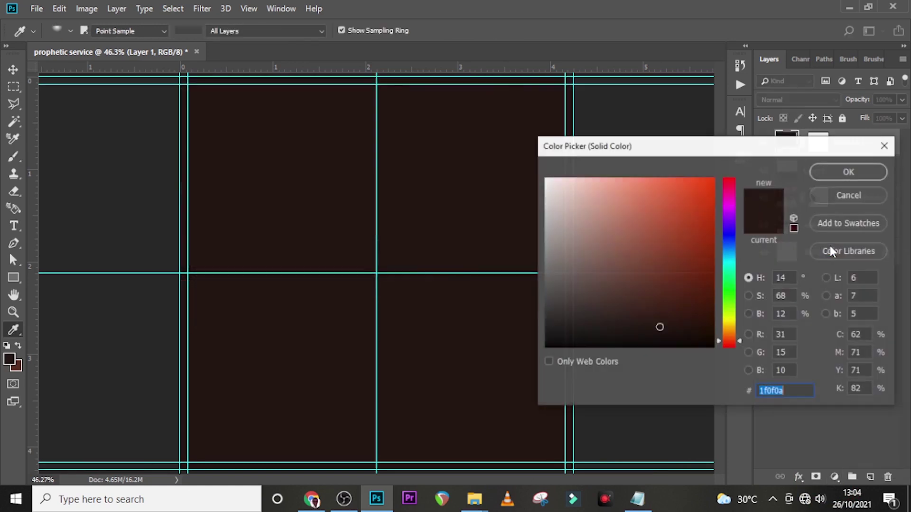
{"action": "left_click", "coordinate": [835, 172]}
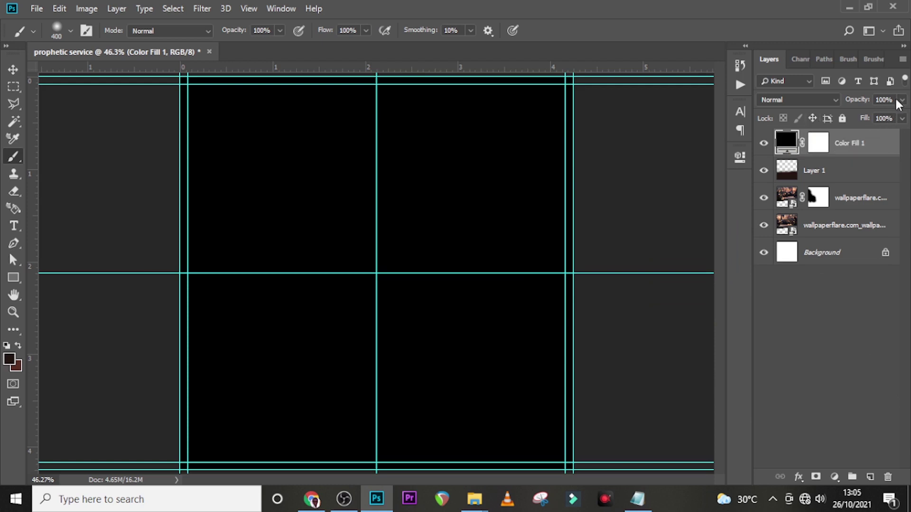
{"action": "left_click", "coordinate": [856, 102]}
{"action": "type", "text": "48"}
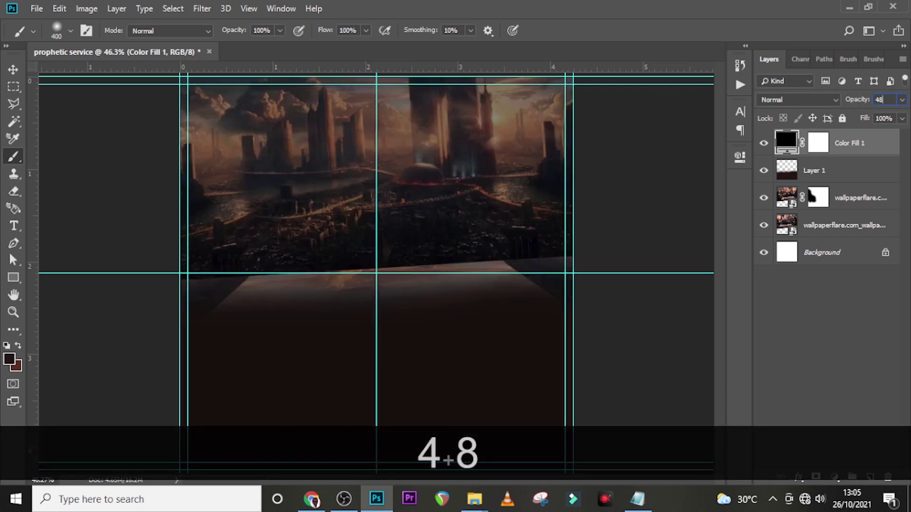
{"action": "left_click", "coordinate": [784, 121]}
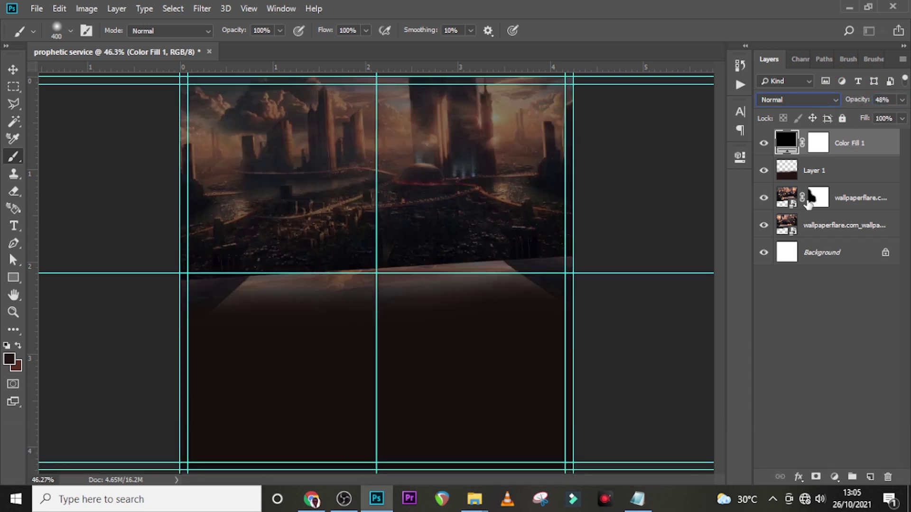
{"action": "left_click", "coordinate": [813, 100]}
{"action": "left_click", "coordinate": [780, 150]}
Add a new layer above the black fill layer and set the foreground colour to d58d5b.
{"action": "left_click", "coordinate": [870, 477]}
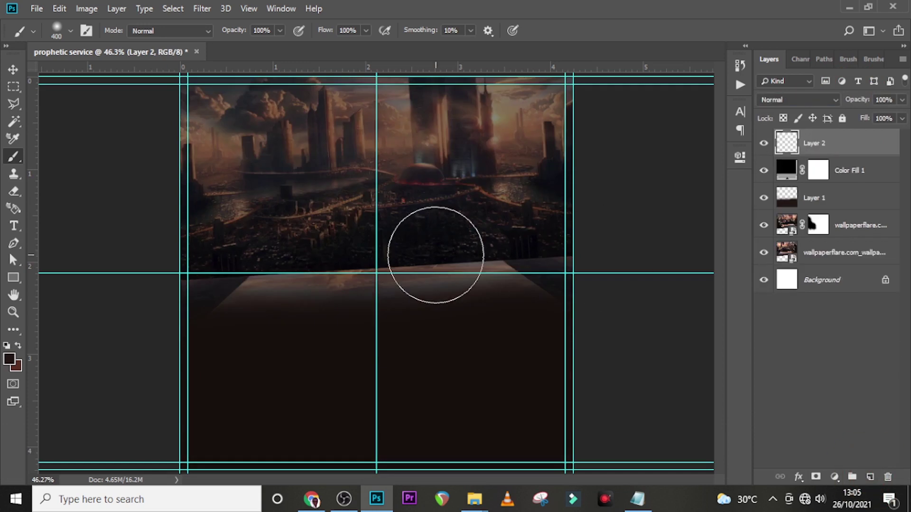
{"action": "left_click", "coordinate": [8, 363]}
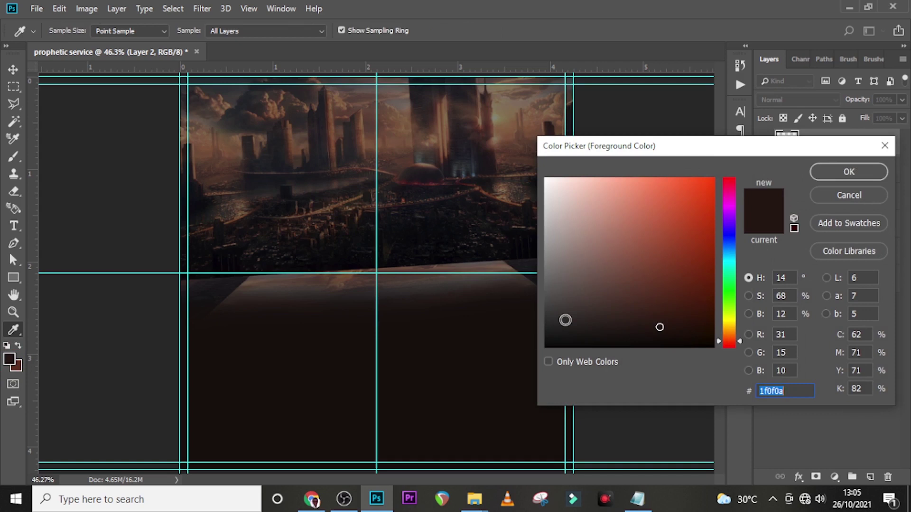
{"action": "type", "text": "d"}
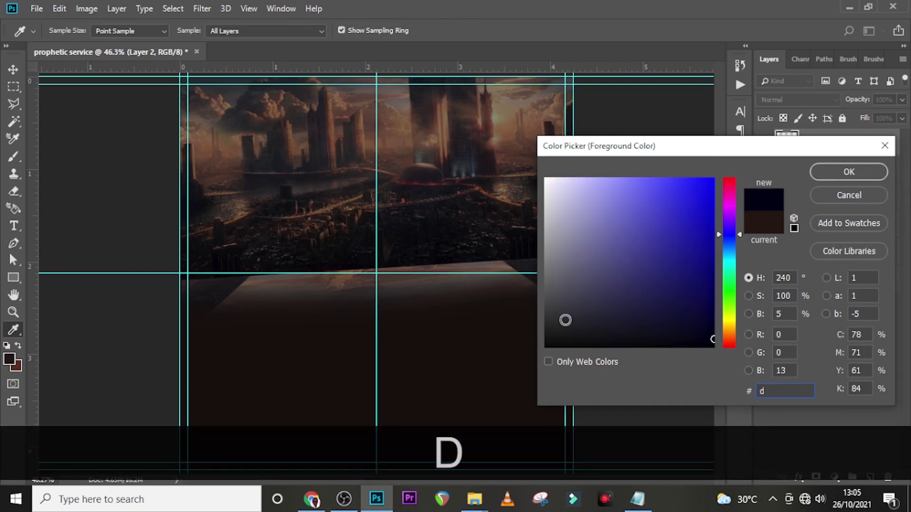
{"action": "type", "text": "5"}
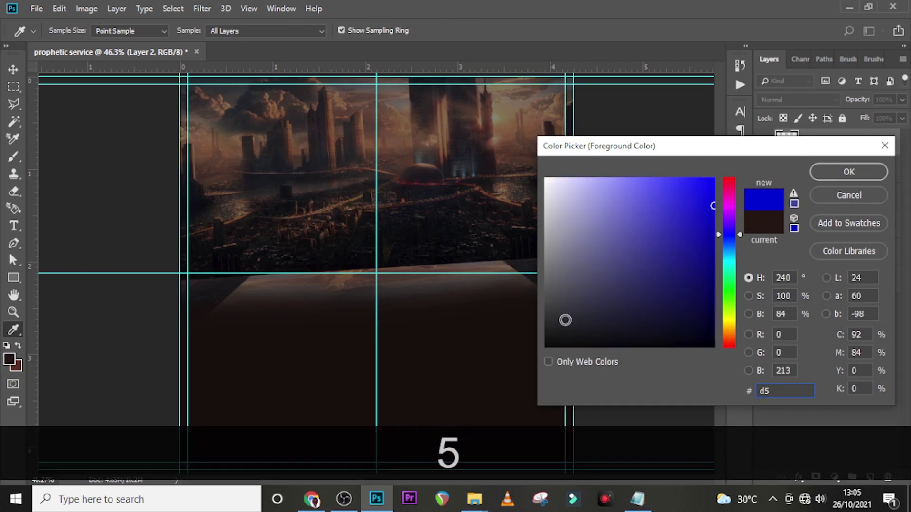
{"action": "type", "text": "8d"}
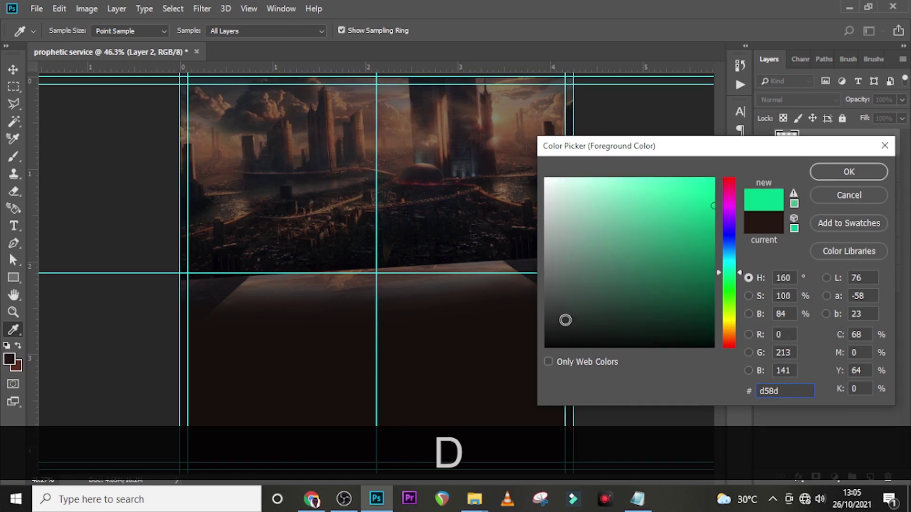
{"action": "type", "text": "5b"}
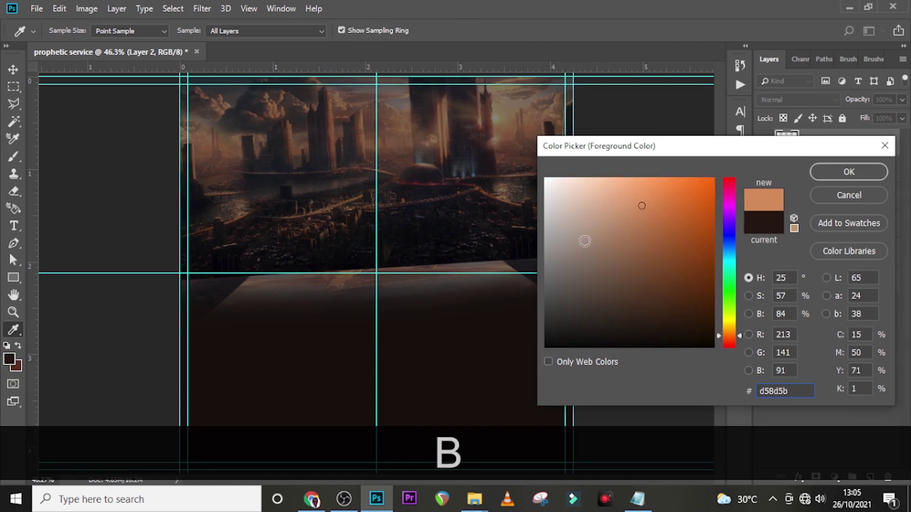
{"action": "left_click", "coordinate": [840, 170]}
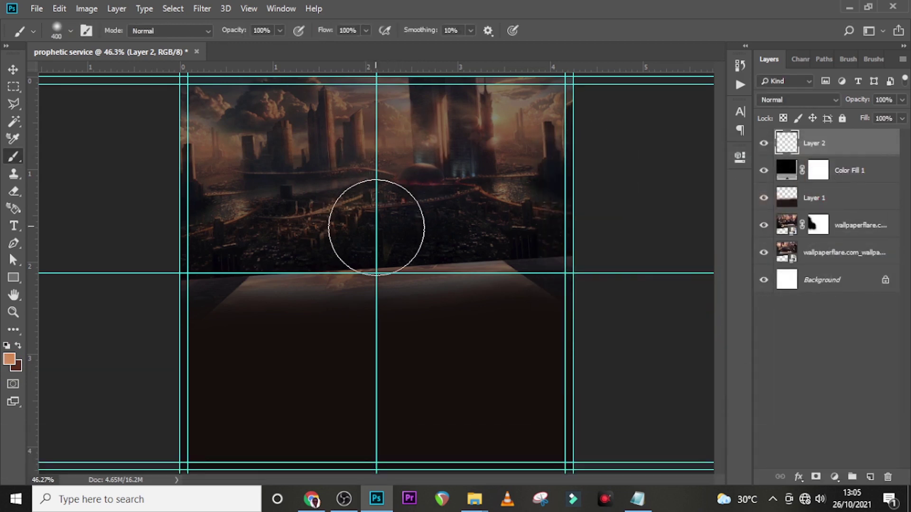
Paint one soft 700 px orange glow over the middle of the city and set its layer's blend mode to Linear Dodge (Add).
{"action": "key", "text": "bracketright"}
{"action": "key", "text": "bracketright"}
{"action": "key", "text": "bracketright"}
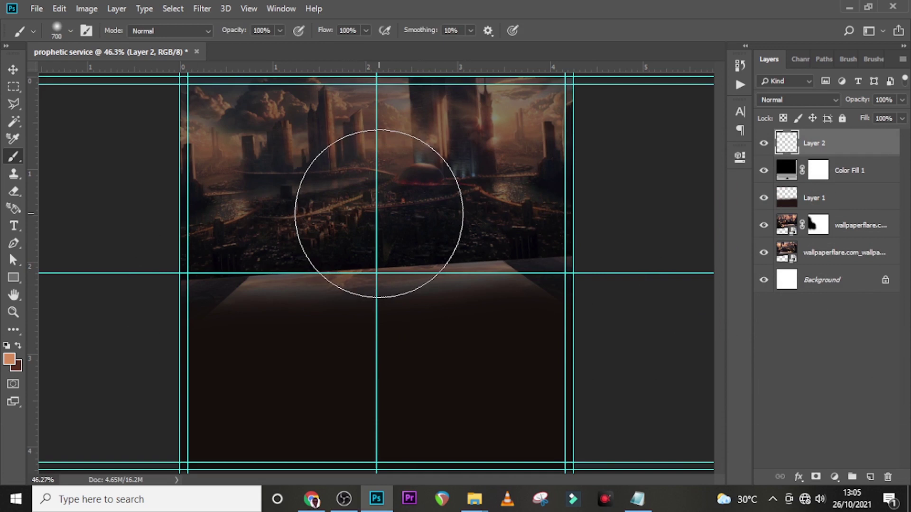
{"action": "key", "text": "bracketleft"}
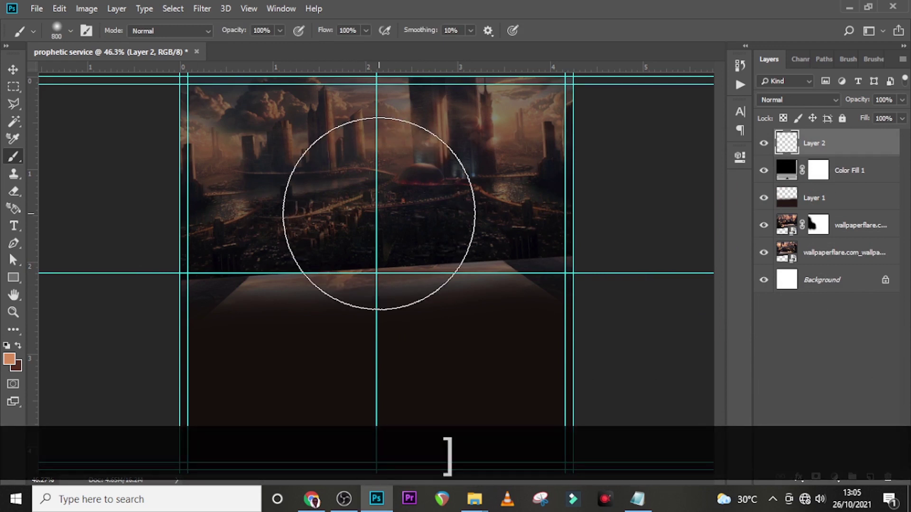
{"action": "left_click", "coordinate": [379, 213]}
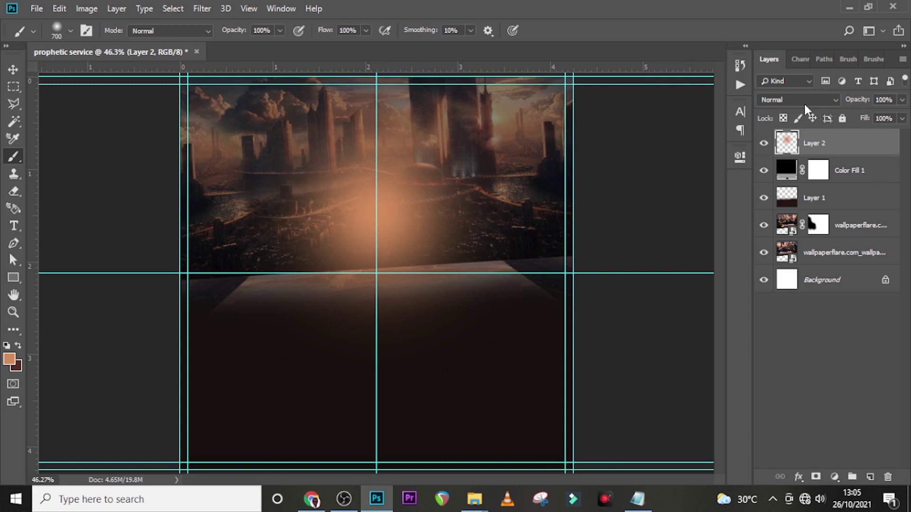
{"action": "left_click", "coordinate": [804, 104]}
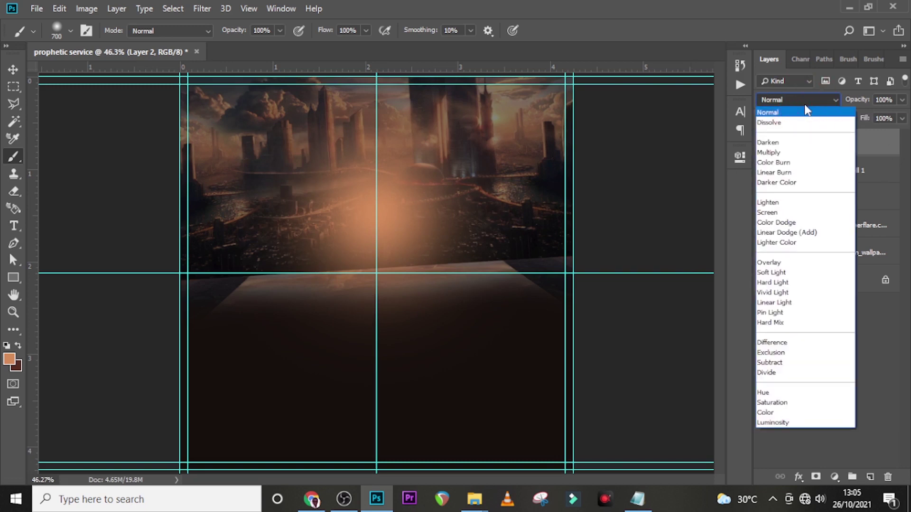
{"action": "left_click", "coordinate": [789, 232]}
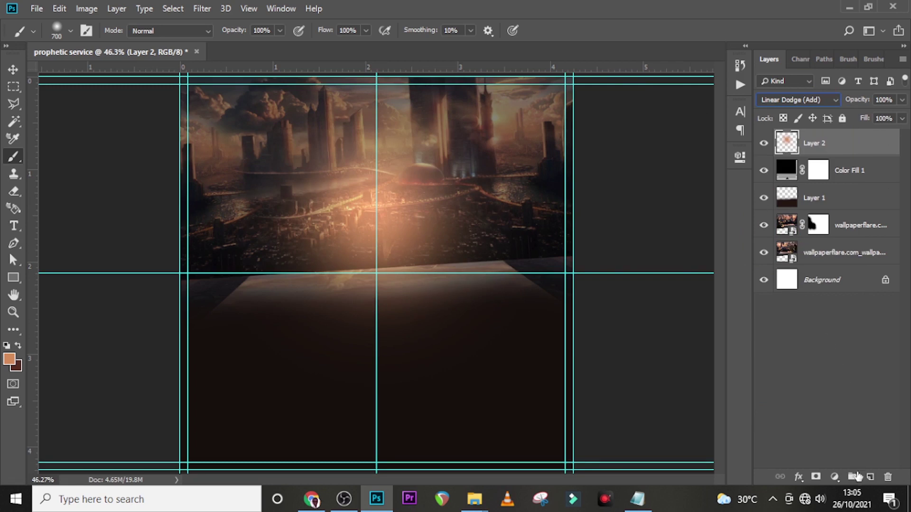
Add another new layer above the orange glow and set the foreground colour to white (ffffff).
{"action": "left_click", "coordinate": [870, 477]}
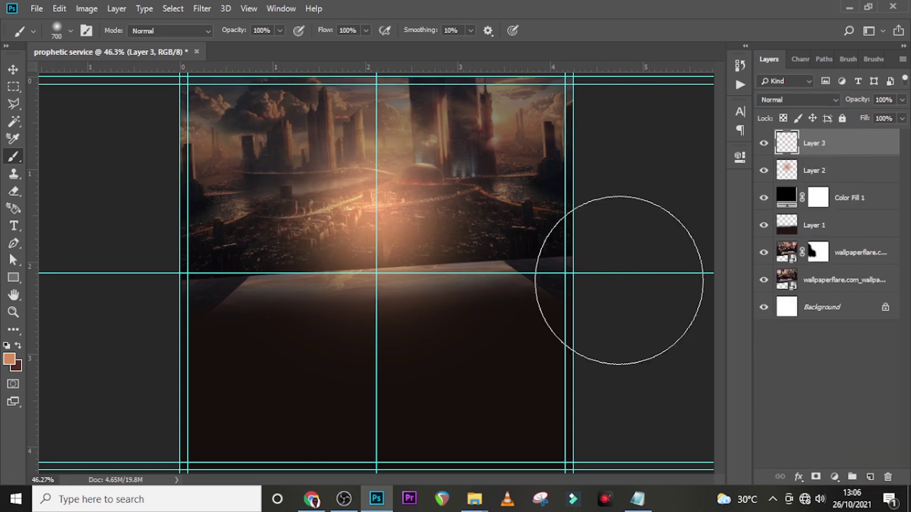
{"action": "left_click", "coordinate": [15, 362]}
{"action": "left_click", "coordinate": [545, 179]}
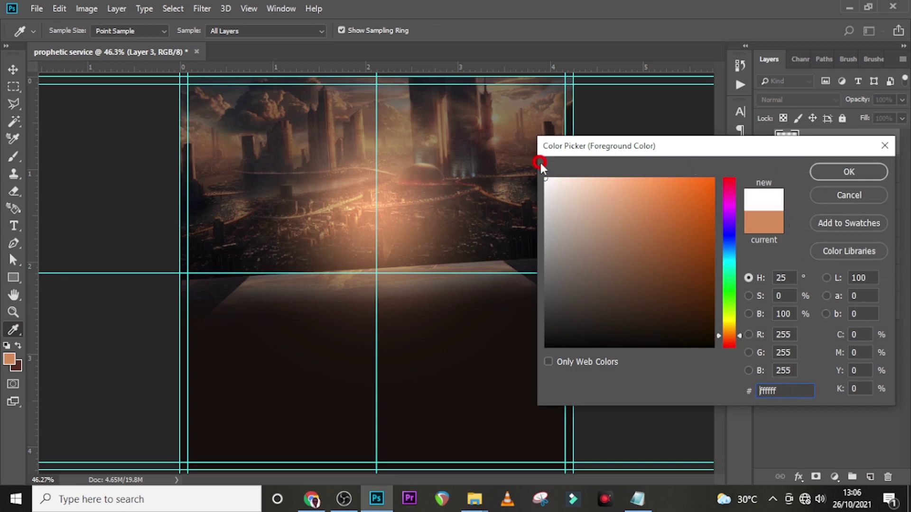
{"action": "left_click", "coordinate": [843, 170]}
Paint a single soft white glow with an 800 px brush over the orange glow and move it slightly upward.
{"action": "key", "text": "bracketright"}
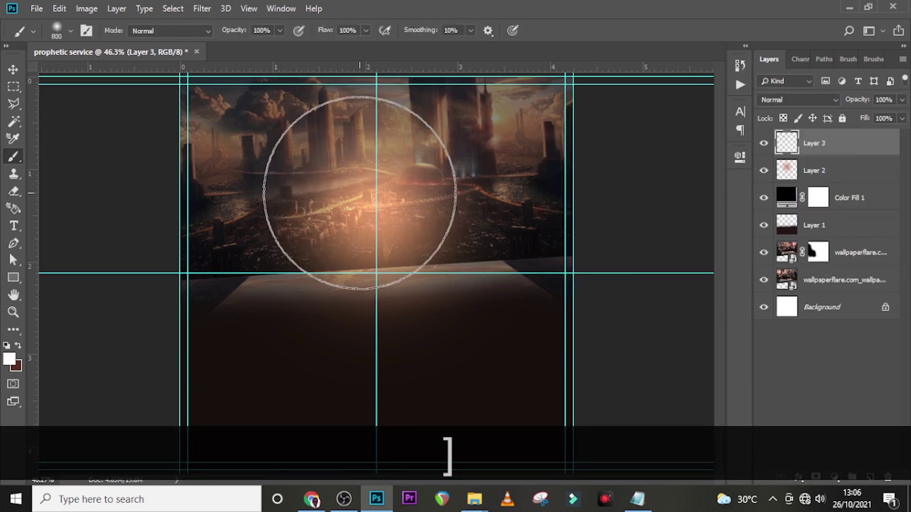
{"action": "left_click", "coordinate": [358, 189]}
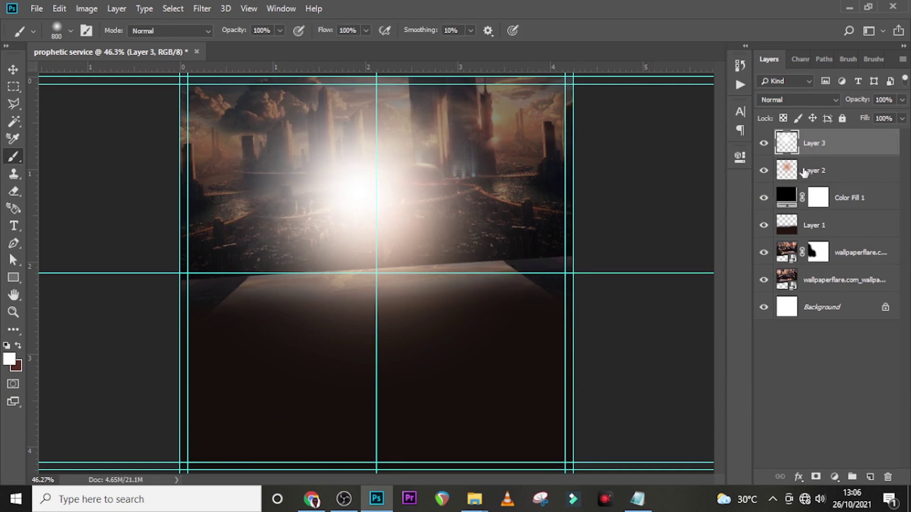
{"action": "key", "text": "v"}
{"action": "left_click_drag", "start_coordinate": [360, 180], "coordinate": [362, 163]}
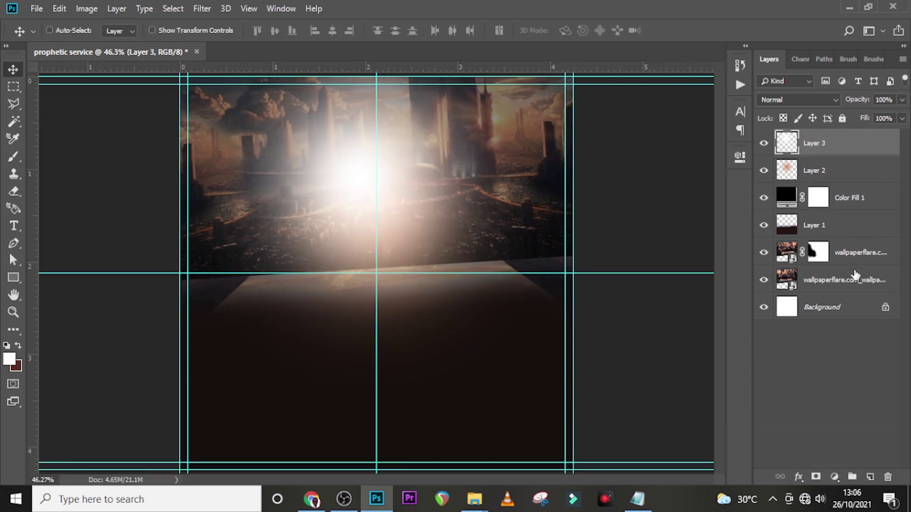
Group all layers except Background and name the group BG.
{"action": "left_click", "coordinate": [840, 280], "text": "shift"}
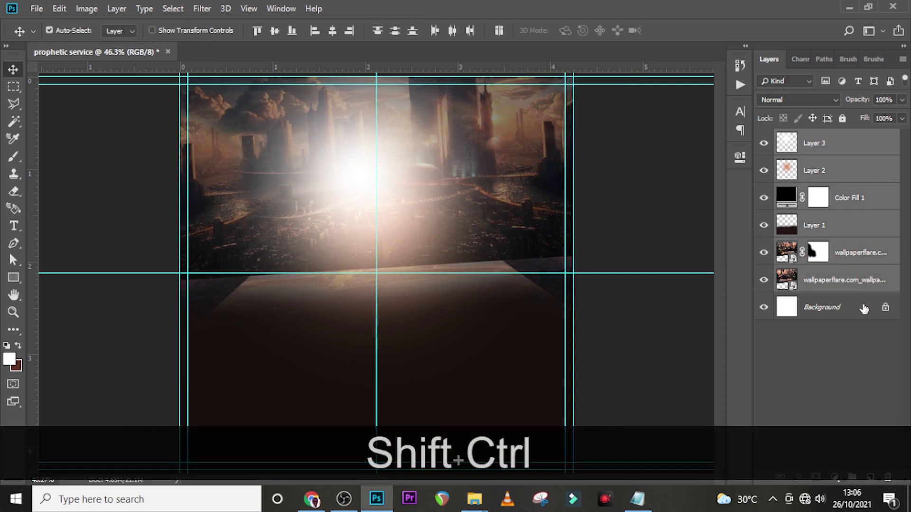
{"action": "key", "text": "ctrl+shift+g"}
{"action": "double_click", "coordinate": [820, 142]}
{"action": "key", "text": "Caps_Lock"}
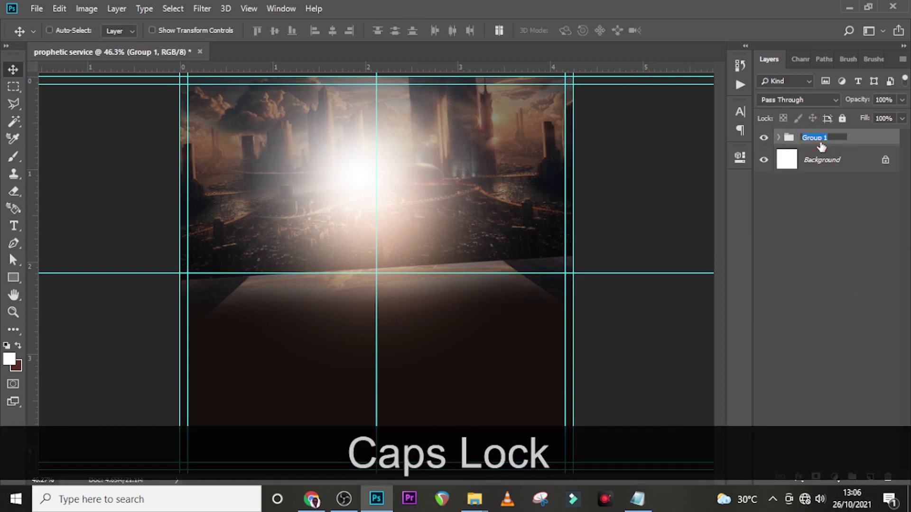
{"action": "type", "text": "BG"}
{"action": "key", "text": "Return"}
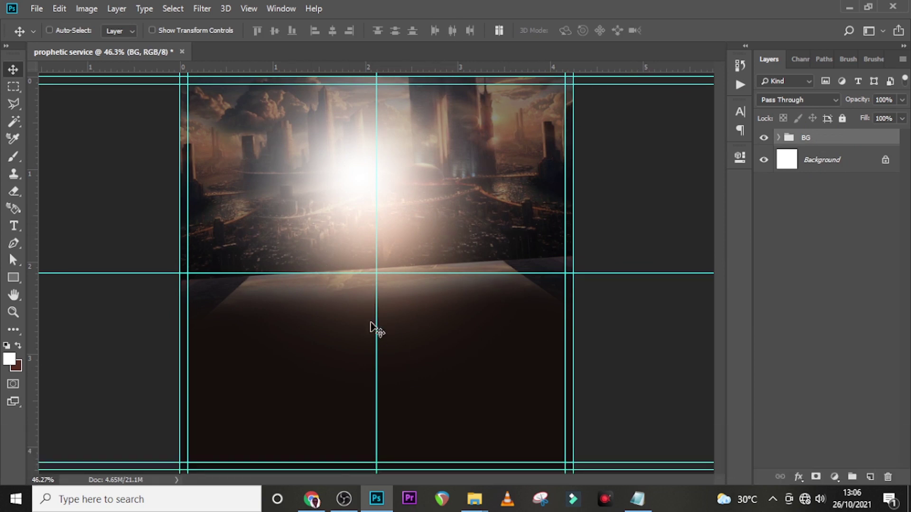
Place the diagonal stripes PNG from the U36 folder into the flyer and shrink it into a small tile at the canvas's upper-left corner.
{"action": "mouse_move", "coordinate": [474, 499]}
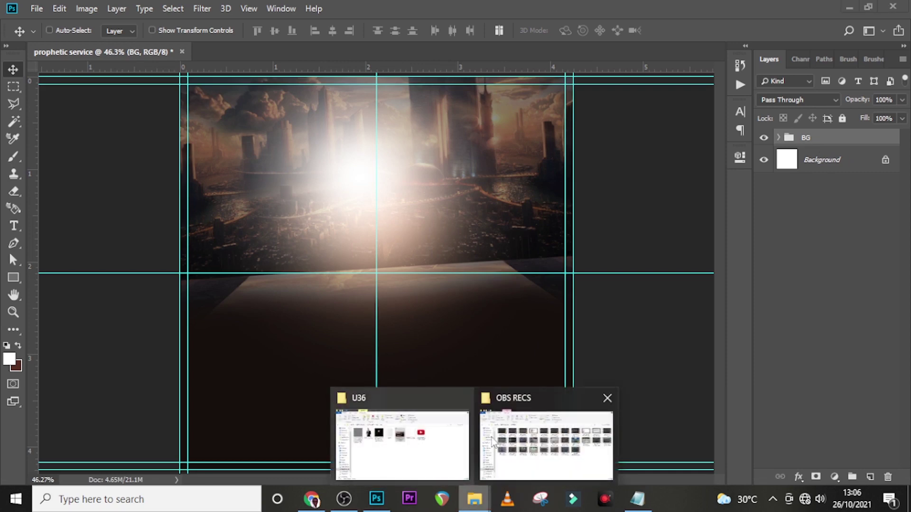
{"action": "left_click", "coordinate": [406, 436]}
{"action": "left_click", "coordinate": [168, 173]}
{"action": "left_click_drag", "start_coordinate": [169, 173], "coordinate": [281, 197]}
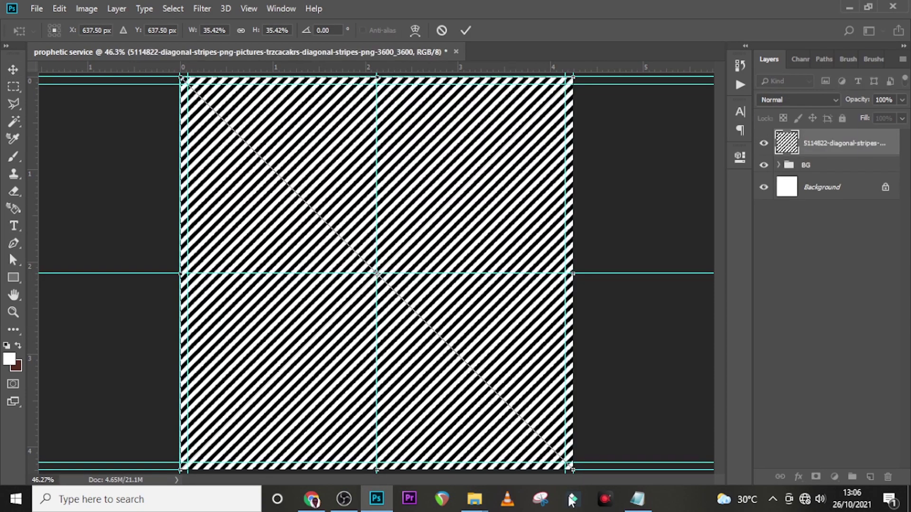
{"action": "left_click_drag", "start_coordinate": [572, 471], "coordinate": [480, 136]}
{"action": "key", "text": "shift+Return"}
Duplicate the stripe tile twice and line the copies up side by side in a seamless row along the canvas's top edge.
{"action": "key", "text": "ctrl+j"}
{"action": "key", "text": "ctrl+j"}
{"action": "key", "text": "Left"}
{"action": "key", "text": "Left"}
{"action": "key", "text": "Left"}
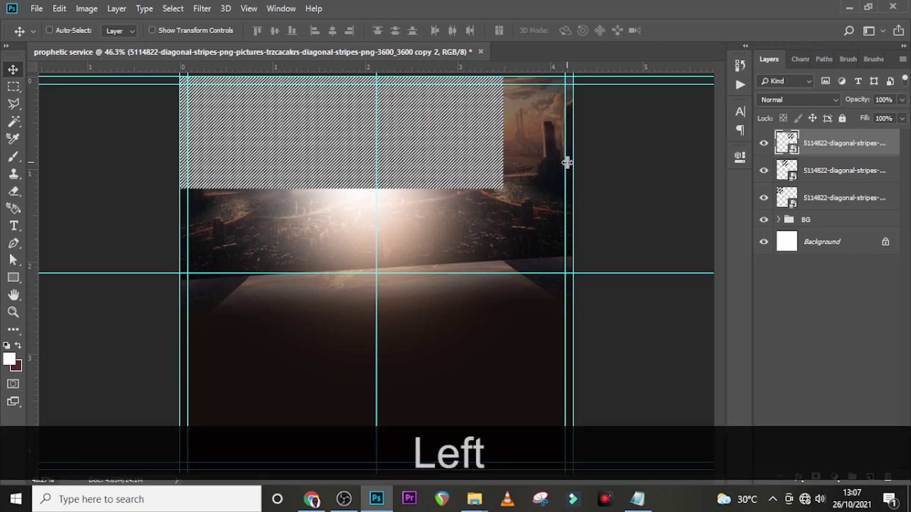
Scale the three stripe tiles together to about 121.8% to span the canvas width, and duplicate the row directly beneath it.
{"action": "left_click", "coordinate": [835, 170], "text": "ctrl"}
{"action": "left_click", "coordinate": [835, 199], "text": "ctrl"}
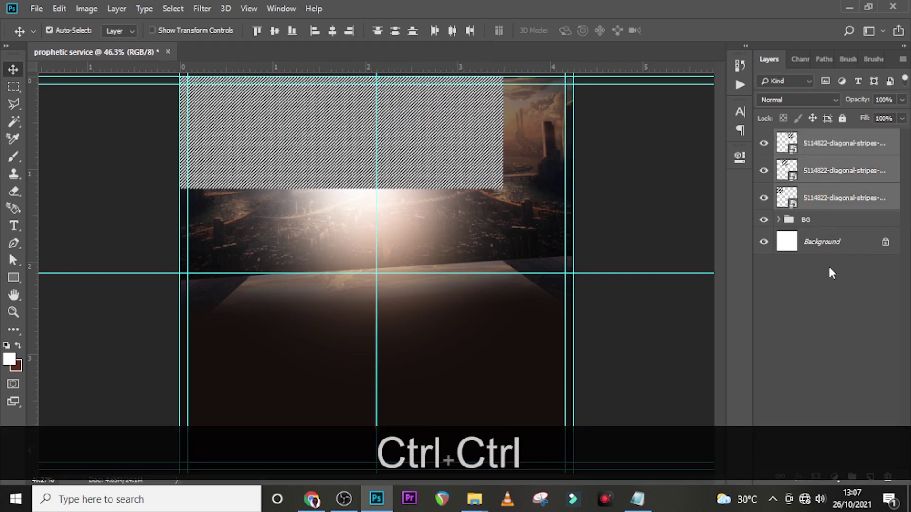
{"action": "key", "text": "ctrl+t"}
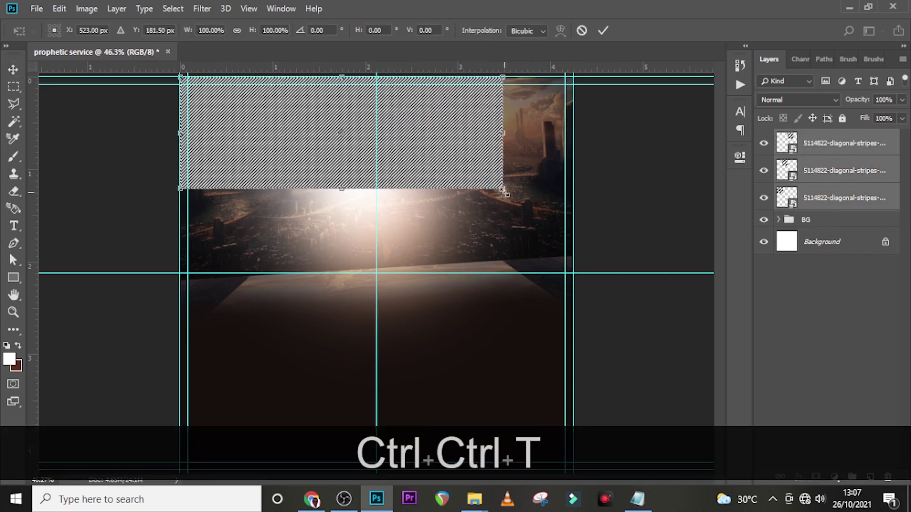
{"action": "left_click_drag", "start_coordinate": [504, 192], "coordinate": [573, 214]}
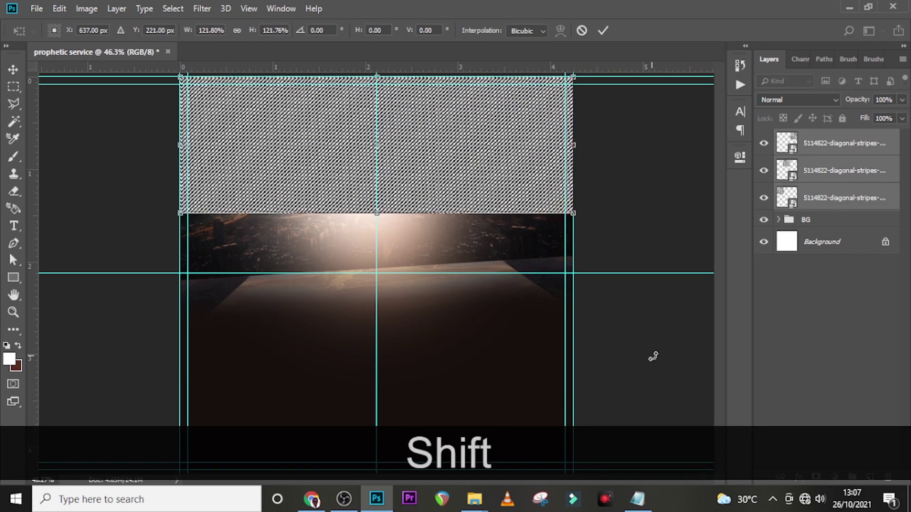
{"action": "key", "text": "Return"}
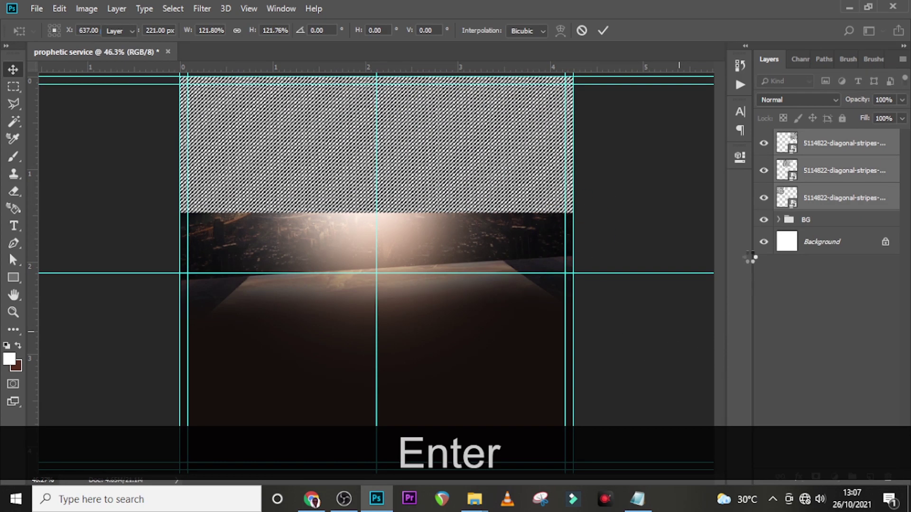
{"action": "key", "text": "ctrl+j"}
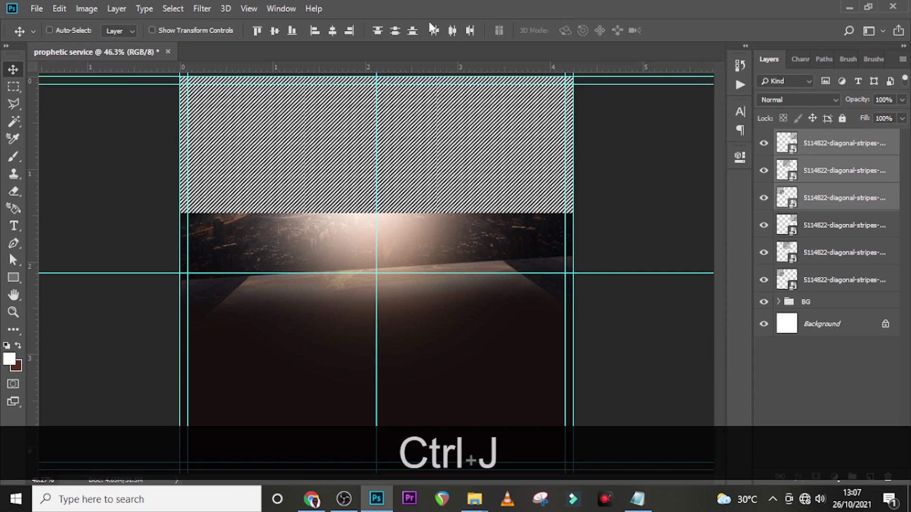
{"action": "left_click_drag", "start_coordinate": [410, 147], "coordinate": [411, 278]}
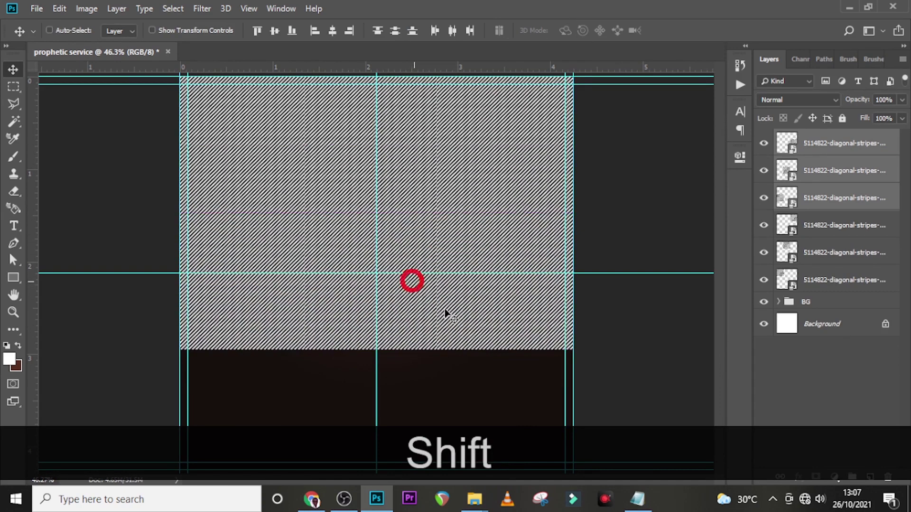
Group all six stripe layers as LINES and set the group's blend mode to Subtract.
{"action": "left_click", "coordinate": [834, 148]}
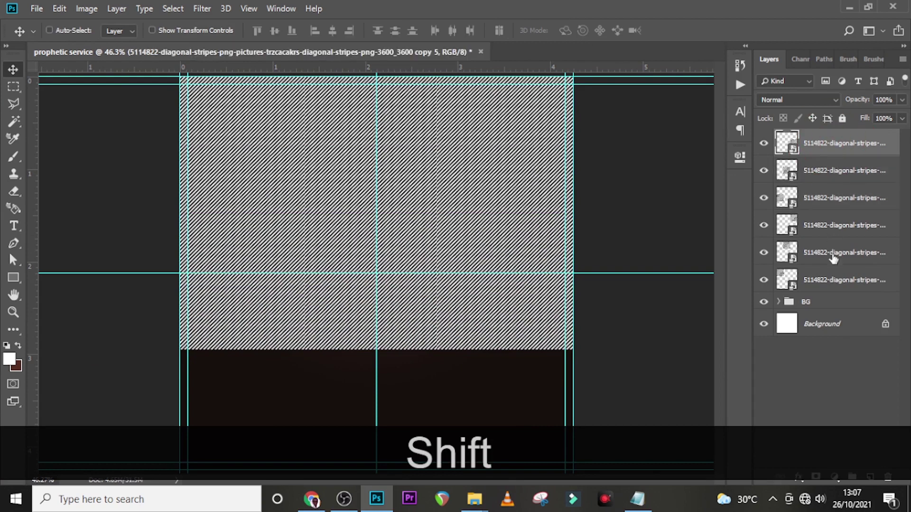
{"action": "left_click", "coordinate": [831, 281], "text": "shift"}
{"action": "key", "text": "ctrl+shift+g"}
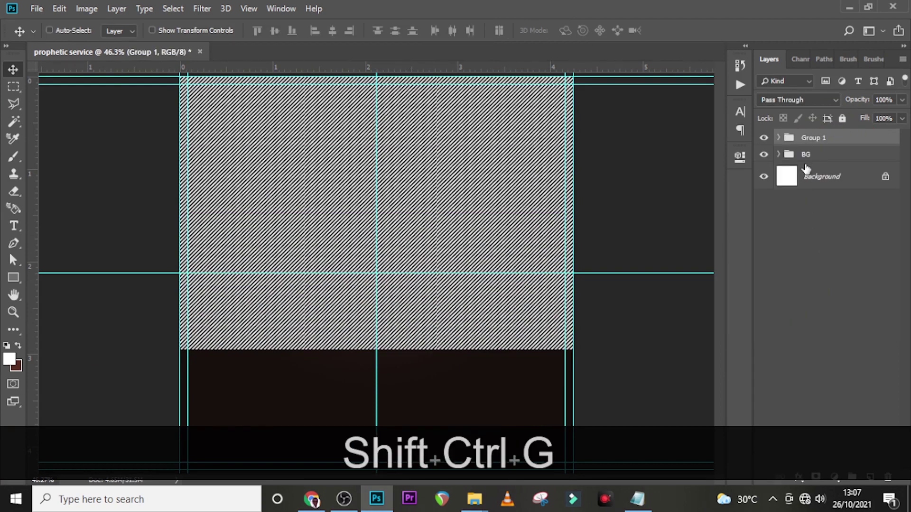
{"action": "double_click", "coordinate": [813, 137]}
{"action": "type", "text": "LINES"}
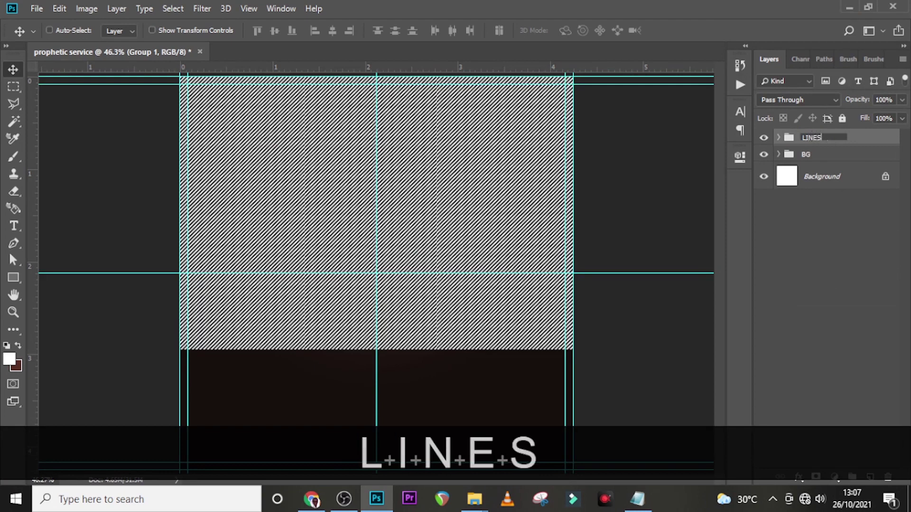
{"action": "key", "text": "Return"}
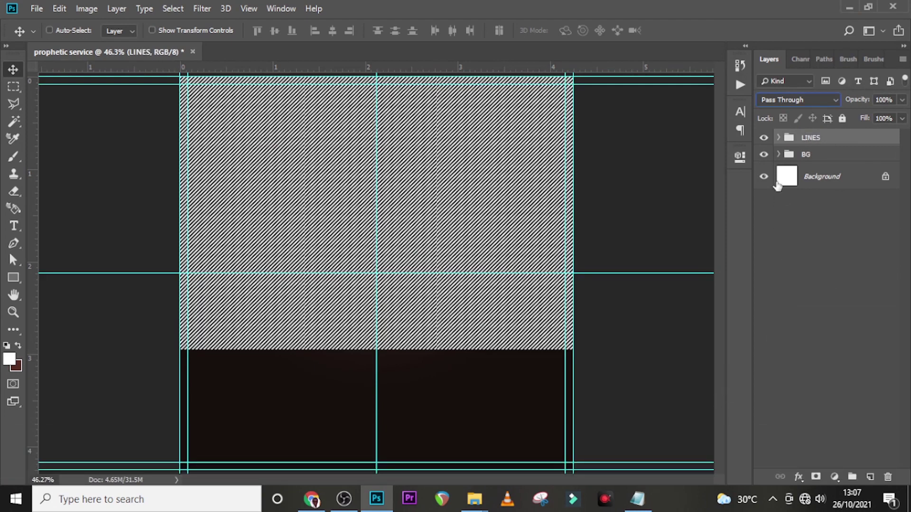
{"action": "left_click", "coordinate": [766, 101]}
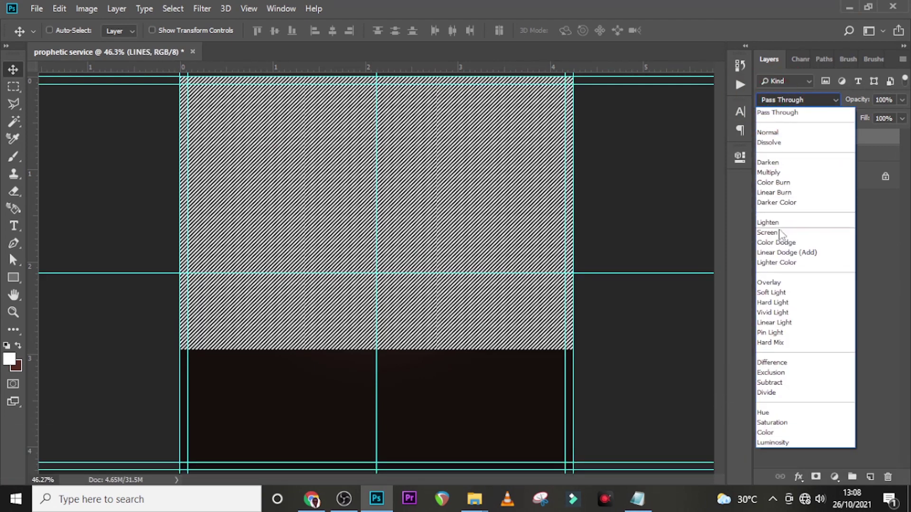
{"action": "left_click", "coordinate": [770, 382]}
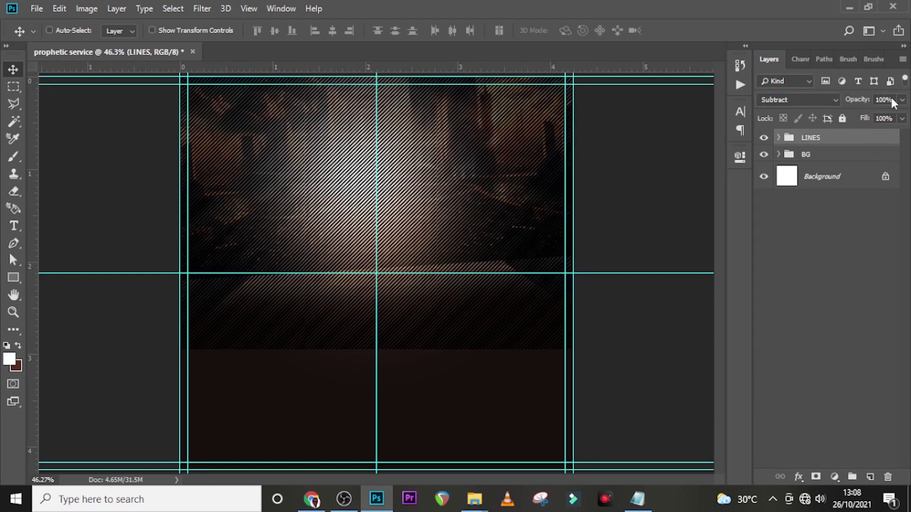
Set the LINES group's opacity to 14%.
{"action": "left_click", "coordinate": [847, 100]}
{"action": "type", "text": "14"}
{"action": "key", "text": "Return"}
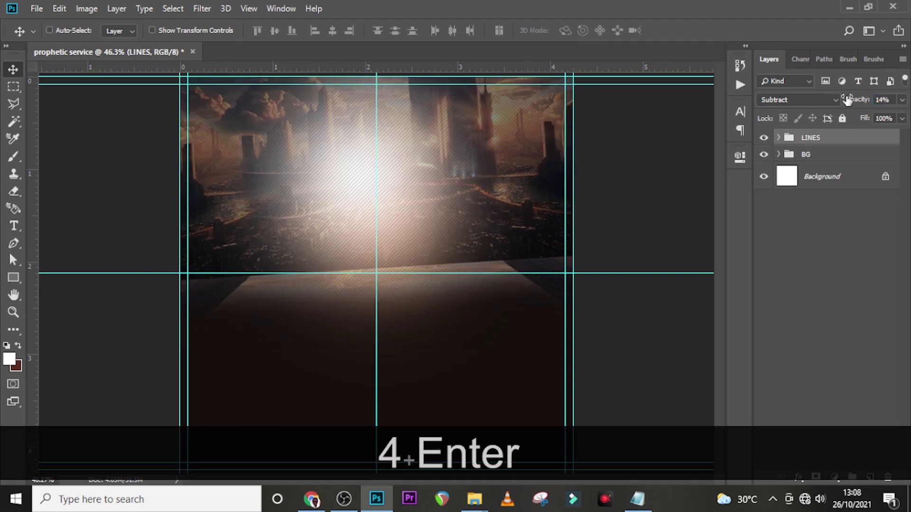
{"action": "left_click", "coordinate": [813, 139]}
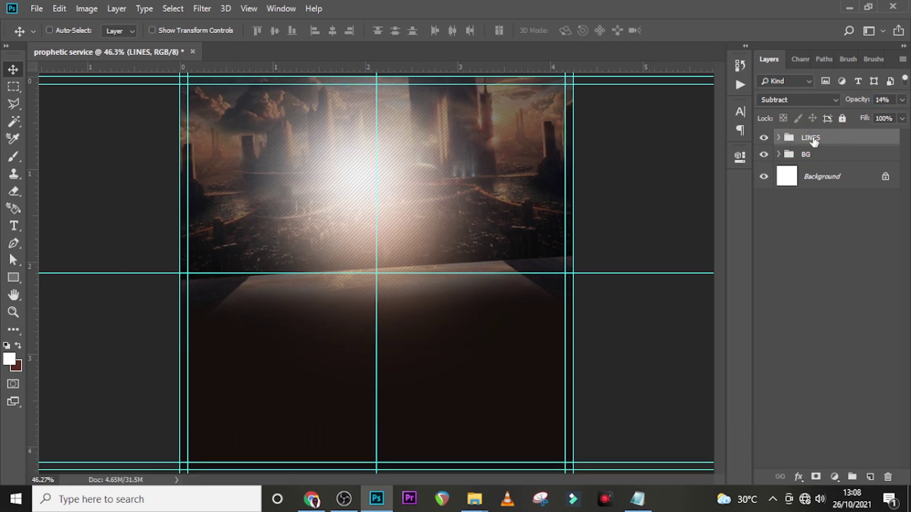
{"action": "key", "text": "ctrl+equal"}
{"action": "key", "text": "ctrl+minus"}
{"action": "key", "text": "ctrl+0"}
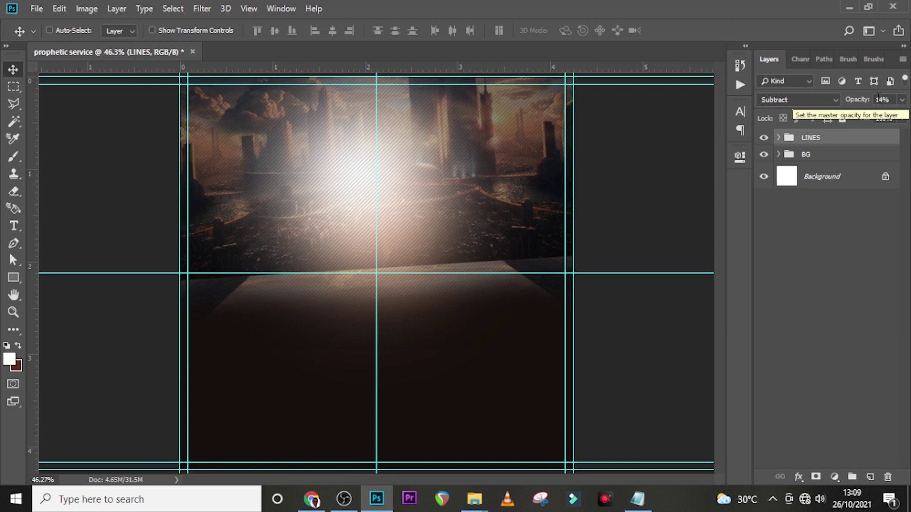
Move the LINES group into the BG group above Layer 3 and collapse BG.
{"action": "left_click", "coordinate": [778, 154]}
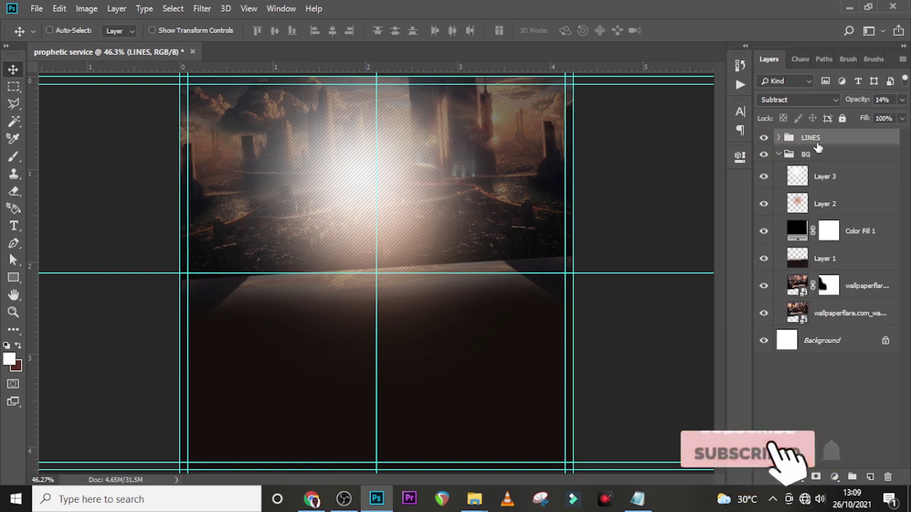
{"action": "left_click_drag", "start_coordinate": [815, 143], "coordinate": [822, 155]}
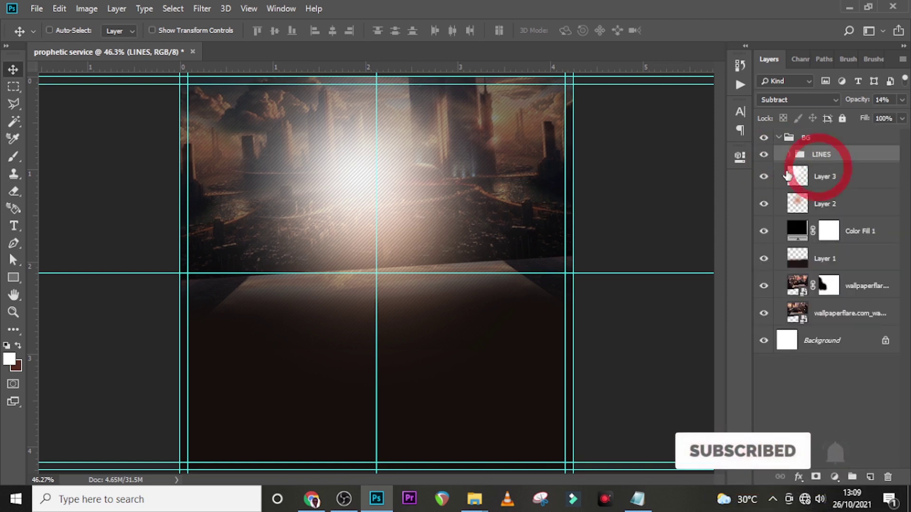
{"action": "left_click", "coordinate": [778, 139]}
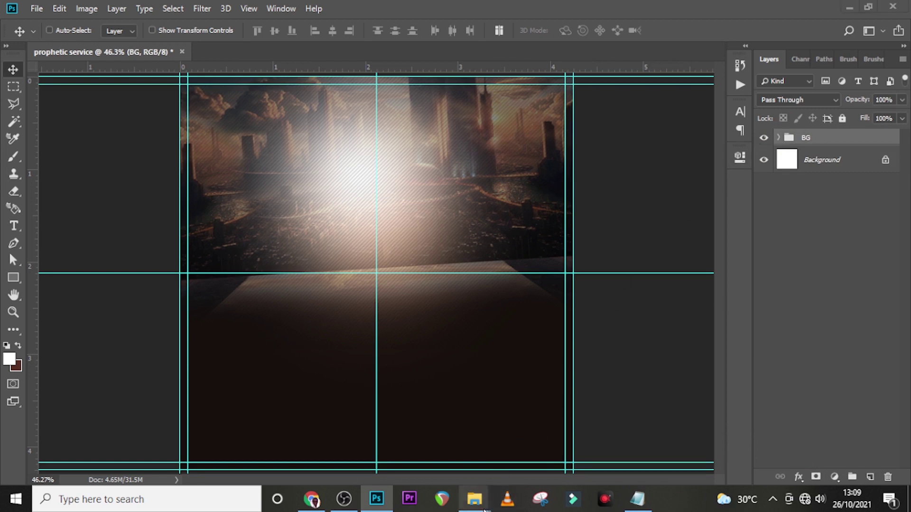
Place the men-in-suit image above the BG group at about 20.9% scale and raise it so the head nears the canvas's top edge.
{"action": "mouse_move", "coordinate": [484, 510]}
{"action": "left_click", "coordinate": [412, 449]}
{"action": "left_click_drag", "start_coordinate": [223, 161], "coordinate": [381, 376]}
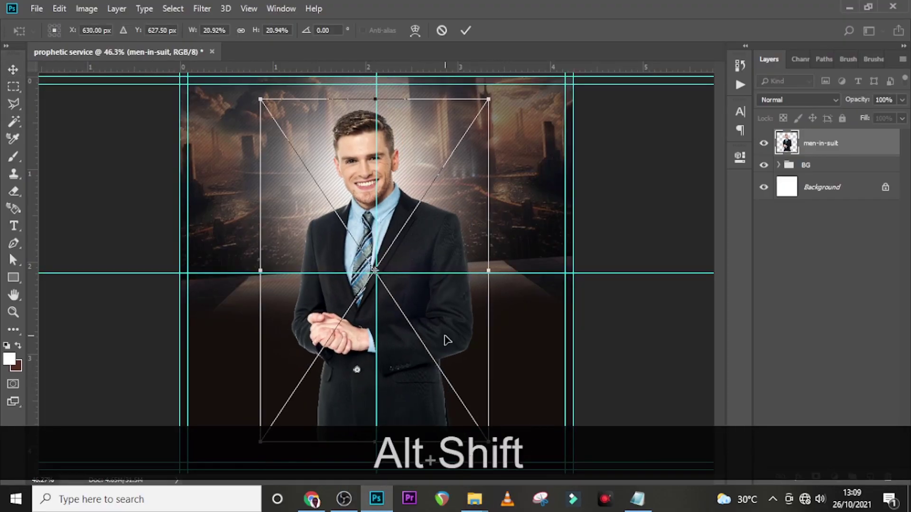
{"action": "key", "text": "shift+Up"}
{"action": "key", "text": "shift+Up"}
{"action": "key", "text": "shift+Up"}
{"action": "key", "text": "shift+Up"}
{"action": "key", "text": "shift+Up"}
{"action": "key", "text": "shift+Up"}
{"action": "key", "text": "shift+Up"}
{"action": "key", "text": "shift+Up"}
{"action": "key", "text": "shift+Up"}
{"action": "key", "text": "Return"}
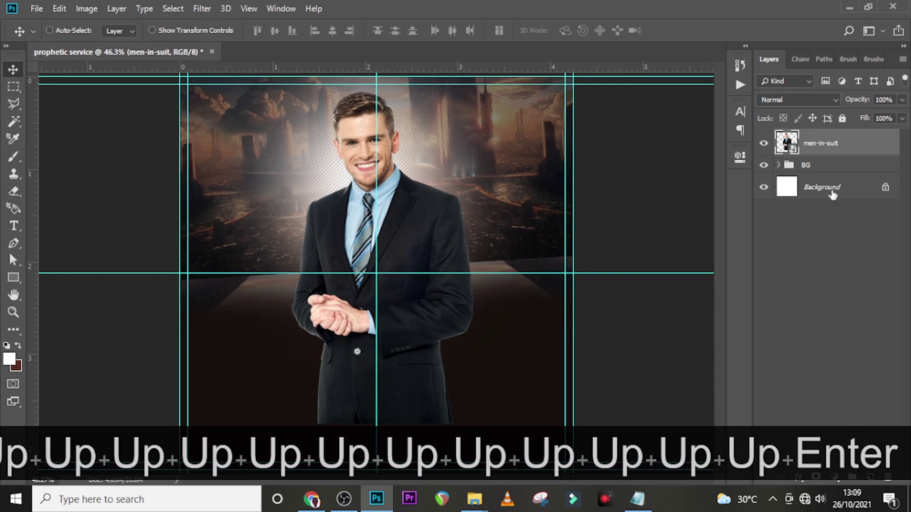
Add a layer mask to men-in-suit and fade out the body below the hands with a soft black brush at size 400.
{"action": "left_click", "coordinate": [815, 476]}
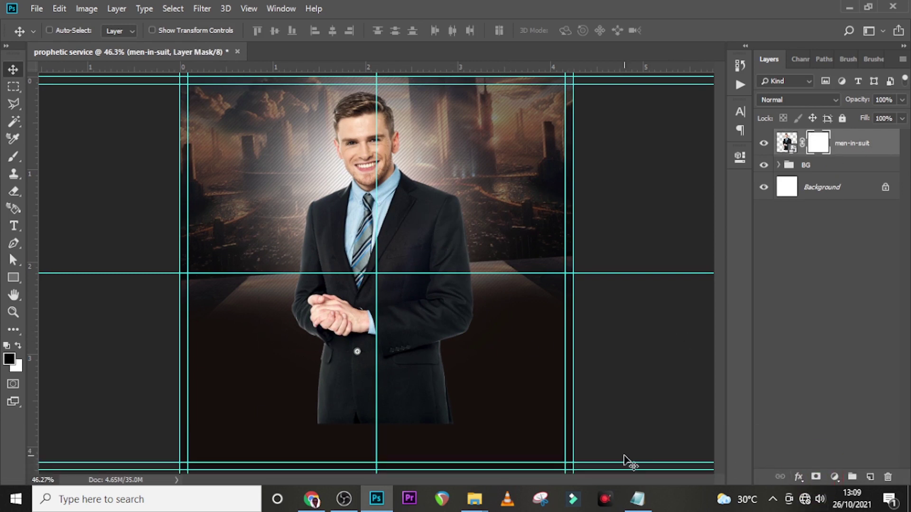
{"action": "key", "text": "b"}
{"action": "key", "text": "Caps_Lock"}
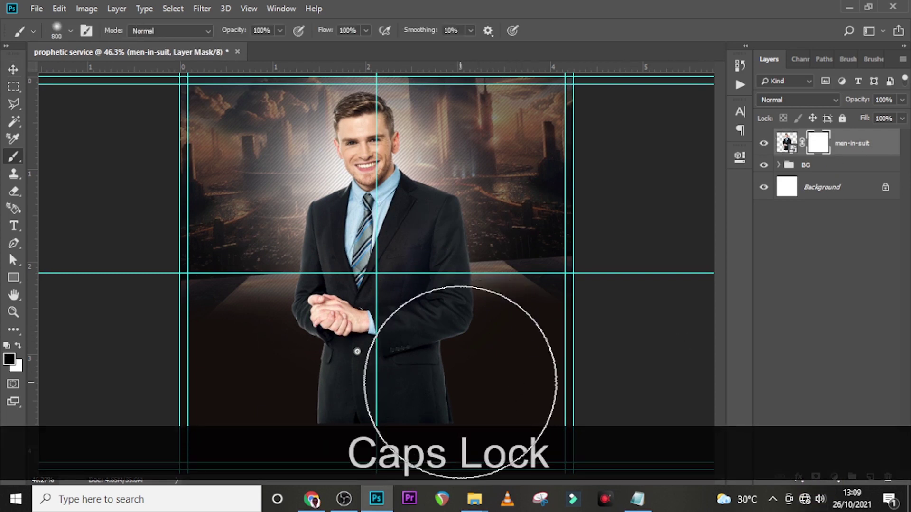
{"action": "key", "text": "bracketleft"}
{"action": "key", "text": "bracketleft"}
{"action": "key", "text": "bracketleft"}
{"action": "key", "text": "bracketleft"}
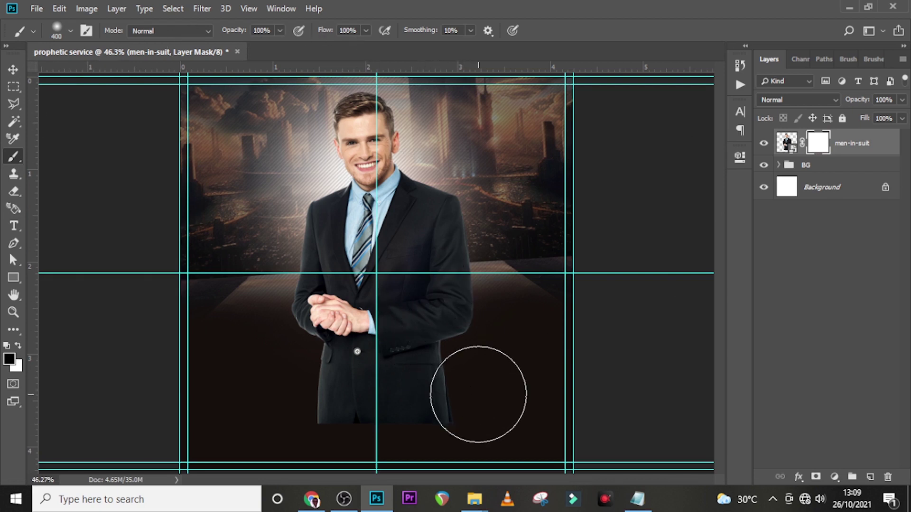
{"action": "left_click_drag", "start_coordinate": [479, 392], "coordinate": [433, 401]}
{"action": "mouse_move", "coordinate": [501, 388]}
{"action": "left_mouse_down"}
{"action": "mouse_move", "coordinate": [317, 385]}
{"action": "mouse_move", "coordinate": [443, 427]}
{"action": "left_mouse_up"}
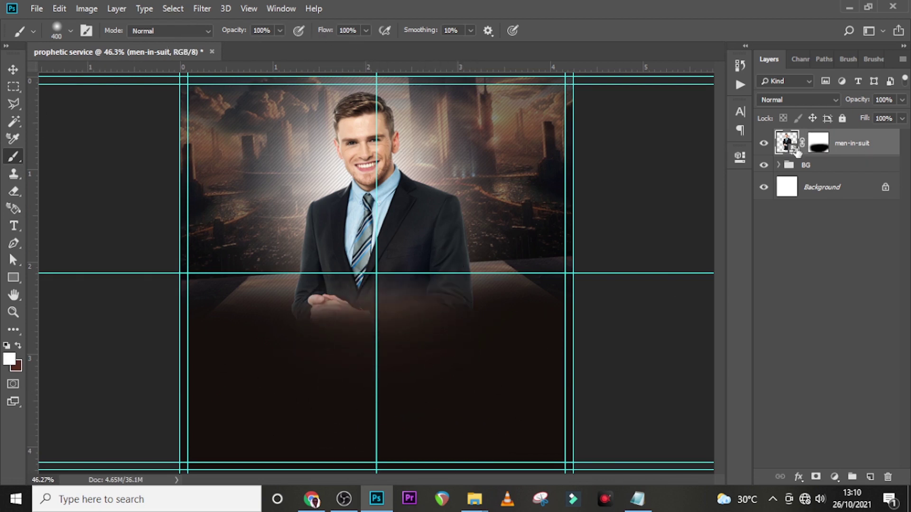
Add an outer glow to the men-in-suit layer with 15% opacity and white colour (ffffff).
{"action": "left_click", "coordinate": [887, 149]}
{"action": "double_click", "coordinate": [887, 150]}
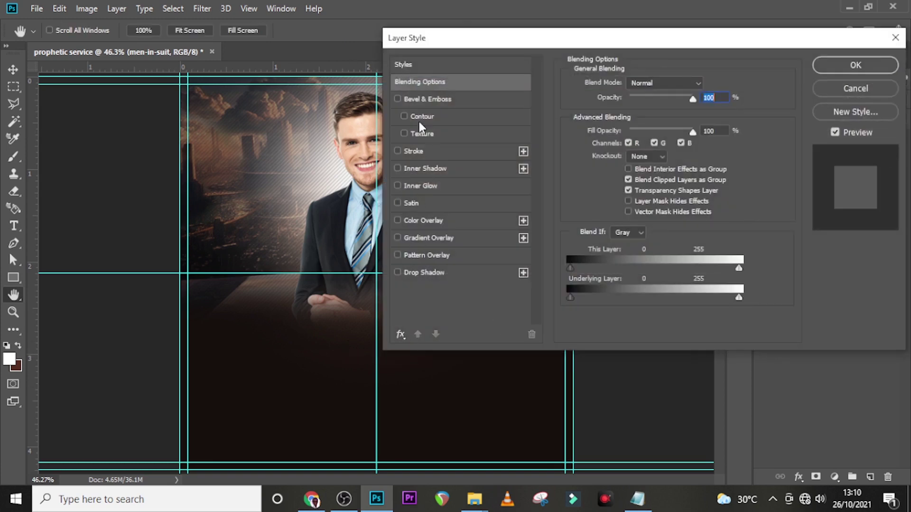
{"action": "left_click", "coordinate": [400, 335]}
{"action": "left_click", "coordinate": [421, 282]}
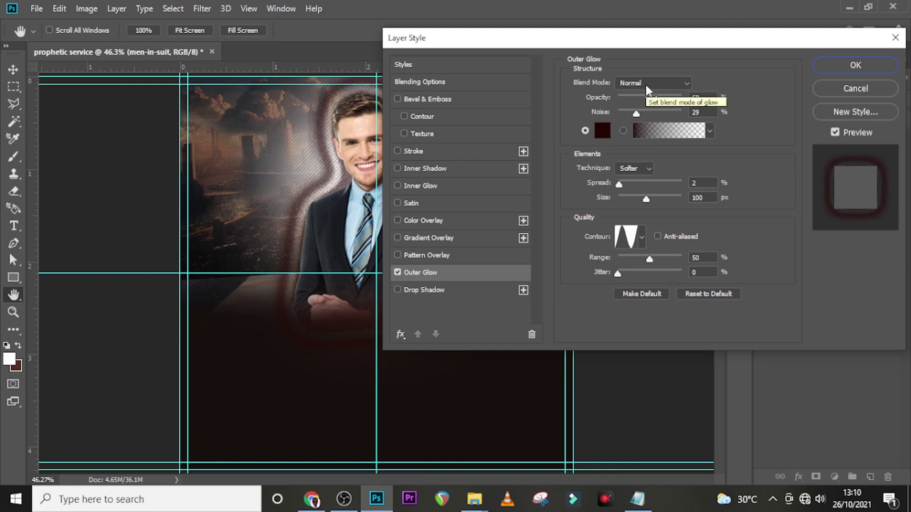
{"action": "left_click", "coordinate": [702, 97]}
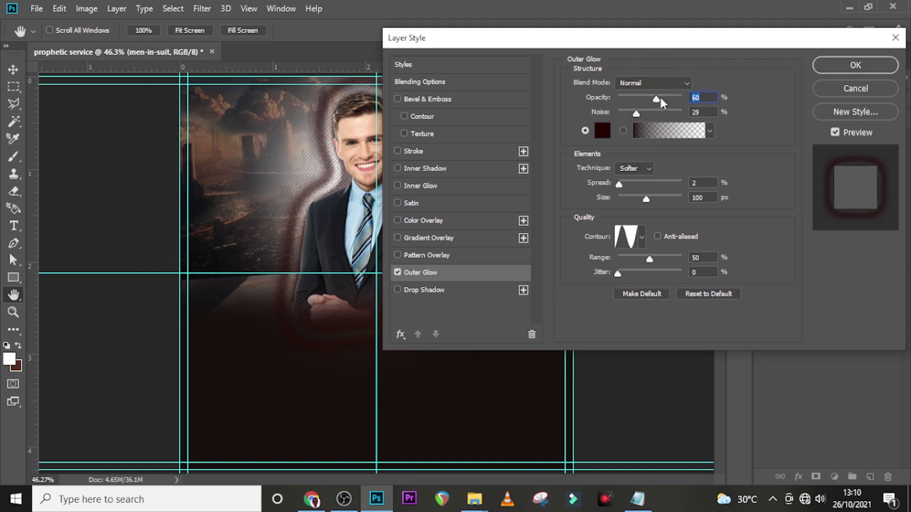
{"action": "type", "text": "15"}
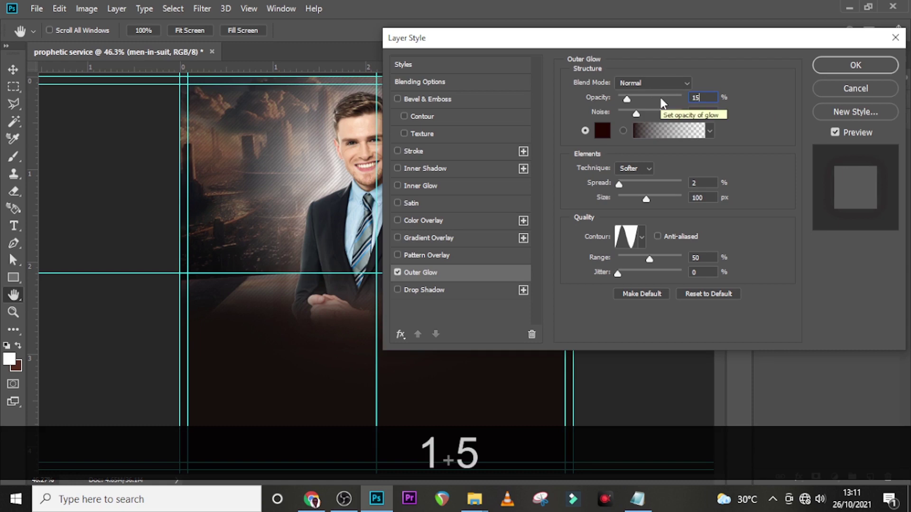
{"action": "left_click", "coordinate": [603, 130]}
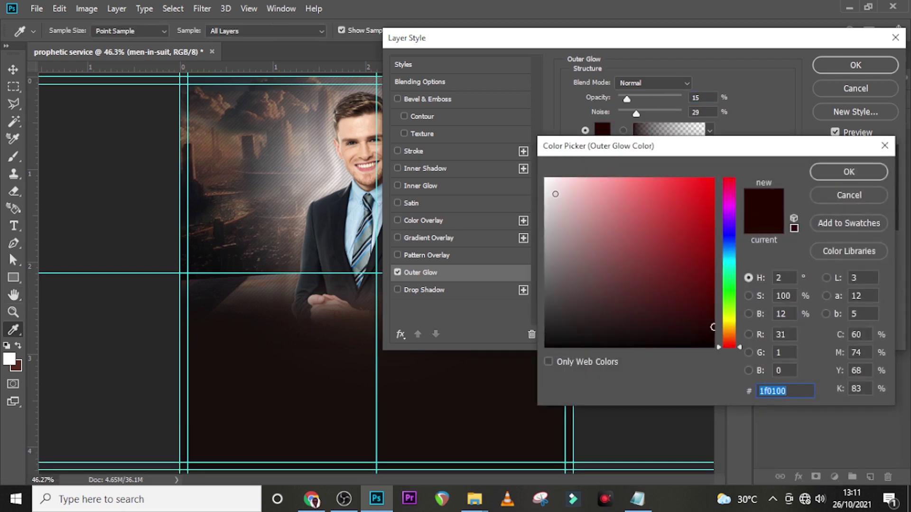
{"action": "type", "text": "ffffff"}
{"action": "left_click", "coordinate": [871, 171]}
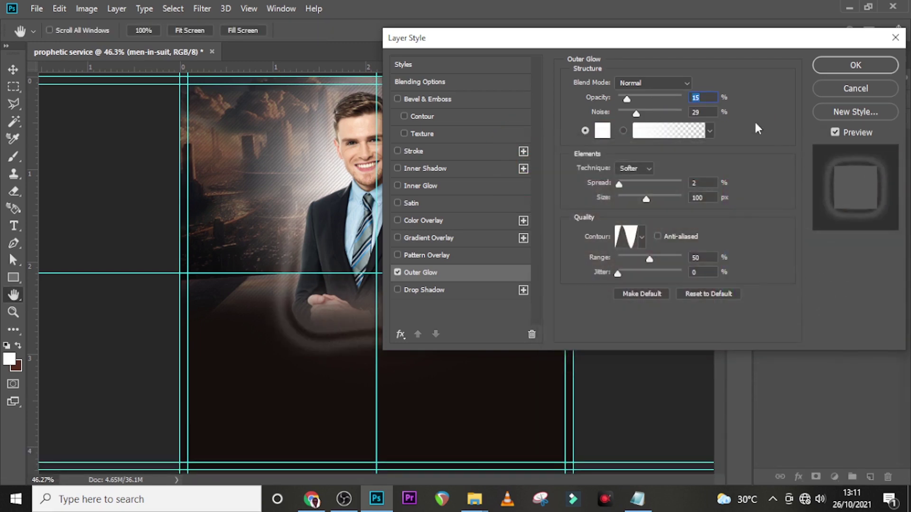
Set the outer glow's noise to 0%, spread to 13% and size to 67 px, and apply it with the straight diagonal contour.
{"action": "left_click_drag", "start_coordinate": [639, 119], "coordinate": [574, 116]}
{"action": "left_click", "coordinate": [705, 182]}
{"action": "type", "text": "2"}
{"action": "type", "text": "13"}
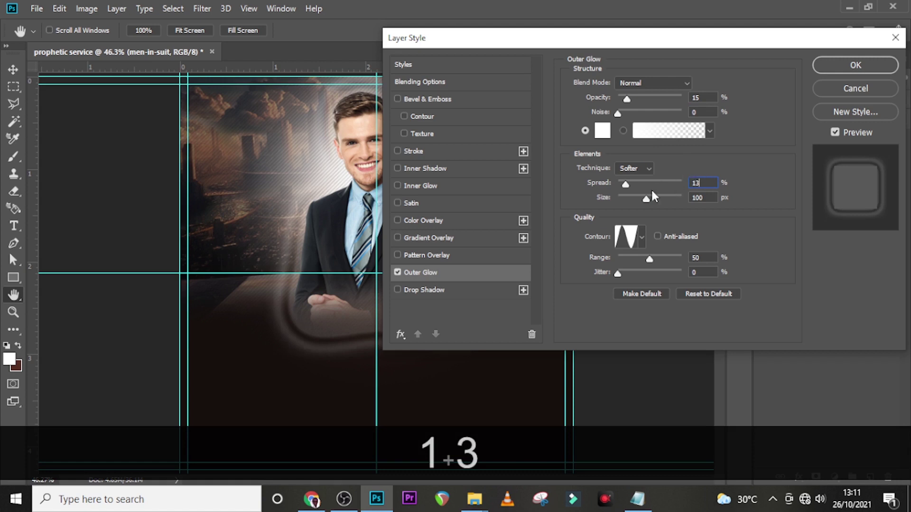
{"action": "left_click", "coordinate": [668, 202]}
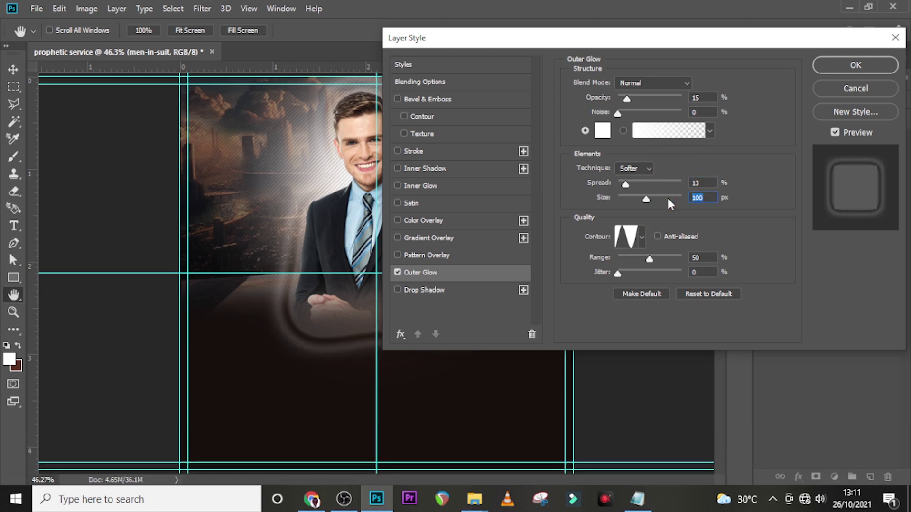
{"action": "type", "text": "67"}
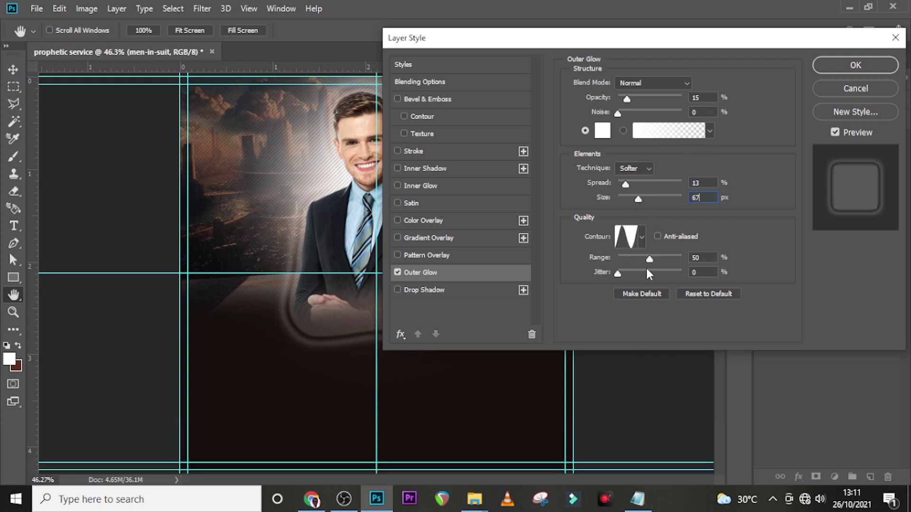
{"action": "left_click", "coordinate": [641, 235]}
{"action": "left_click", "coordinate": [563, 273]}
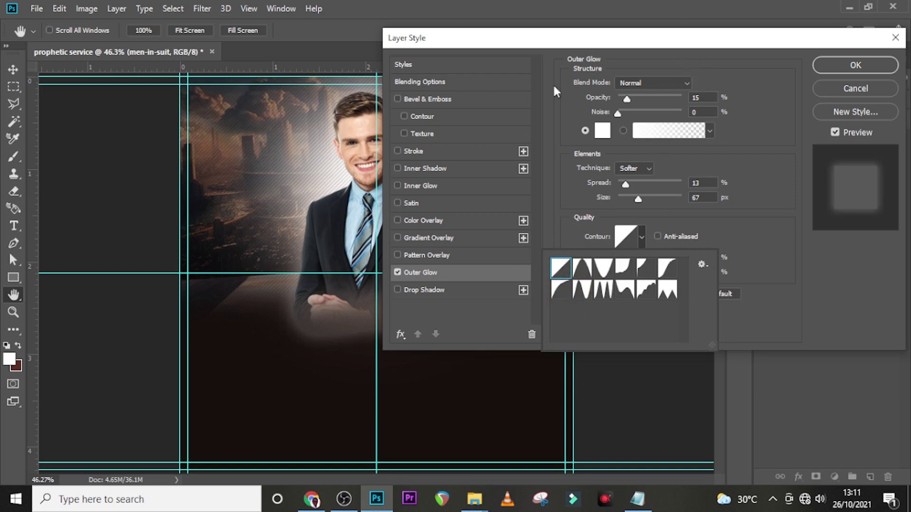
{"action": "left_click", "coordinate": [787, 123]}
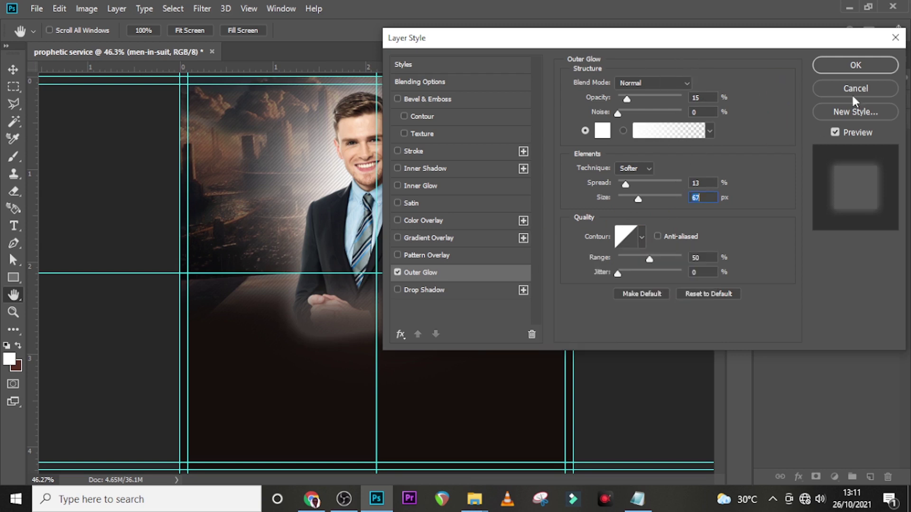
{"action": "left_click", "coordinate": [856, 65]}
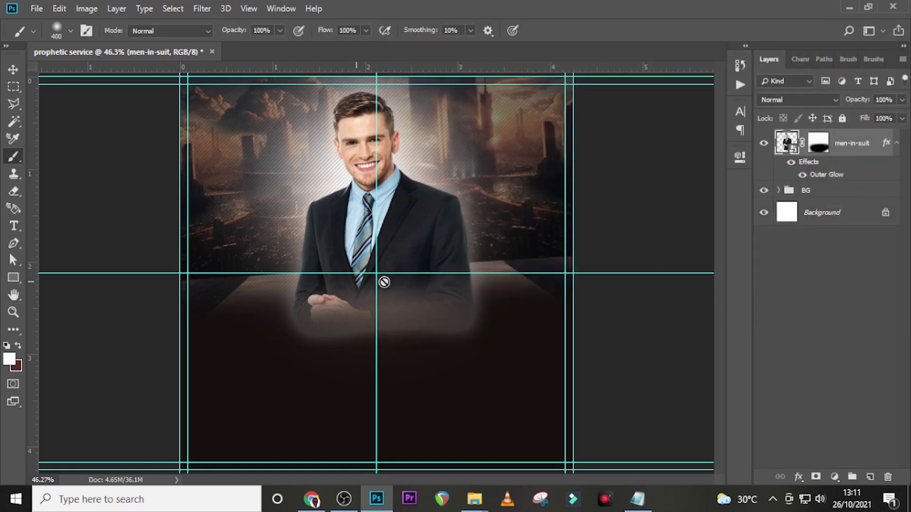
Group the men-in-suit layer, name the group PHOTO and collapse it.
{"action": "left_click", "coordinate": [896, 143]}
{"action": "key", "text": "ctrl+g"}
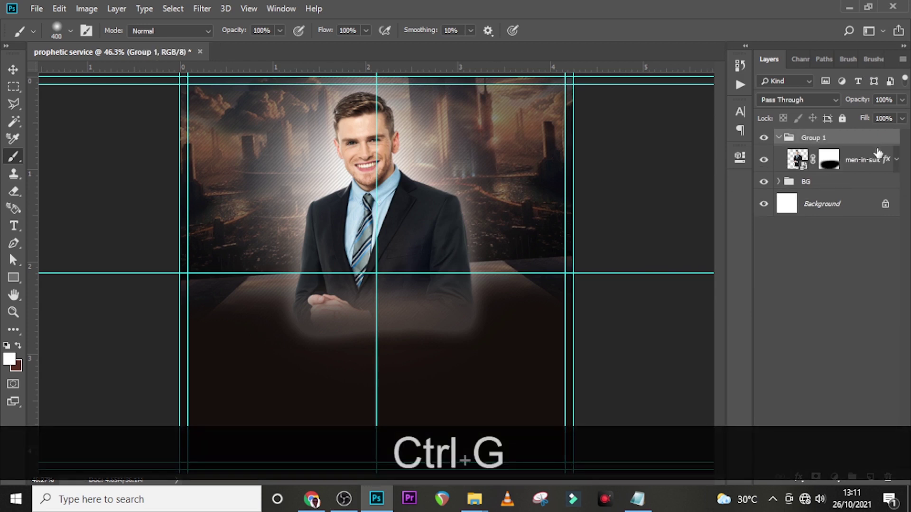
{"action": "double_click", "coordinate": [812, 138]}
{"action": "key", "text": "Caps_Lock"}
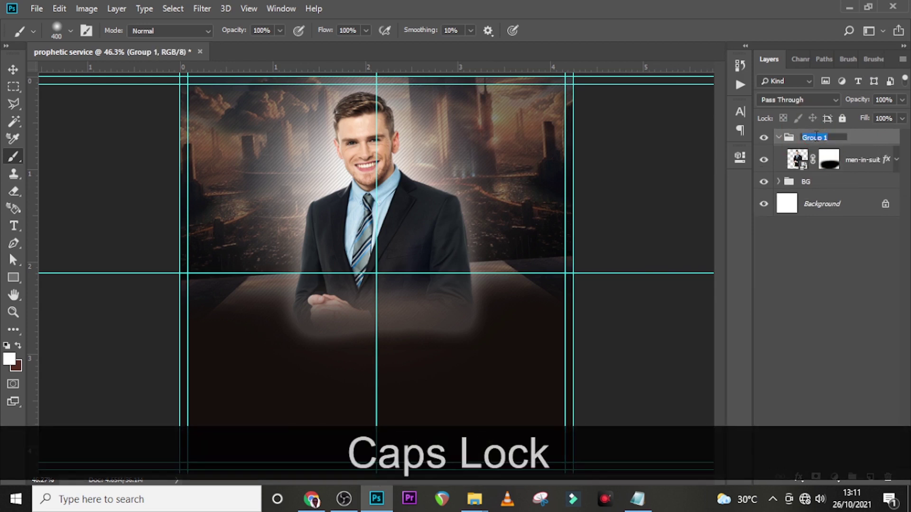
{"action": "type", "text": "PHOTO"}
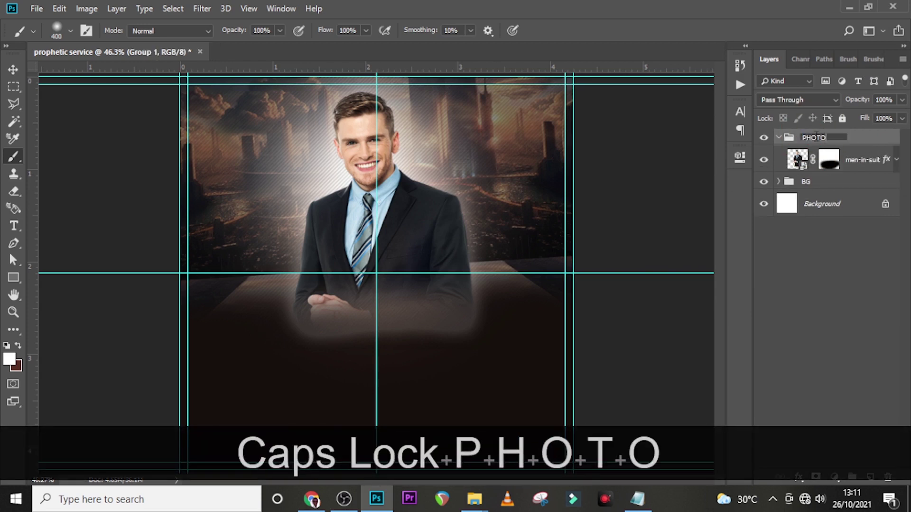
{"action": "key", "text": "Return"}
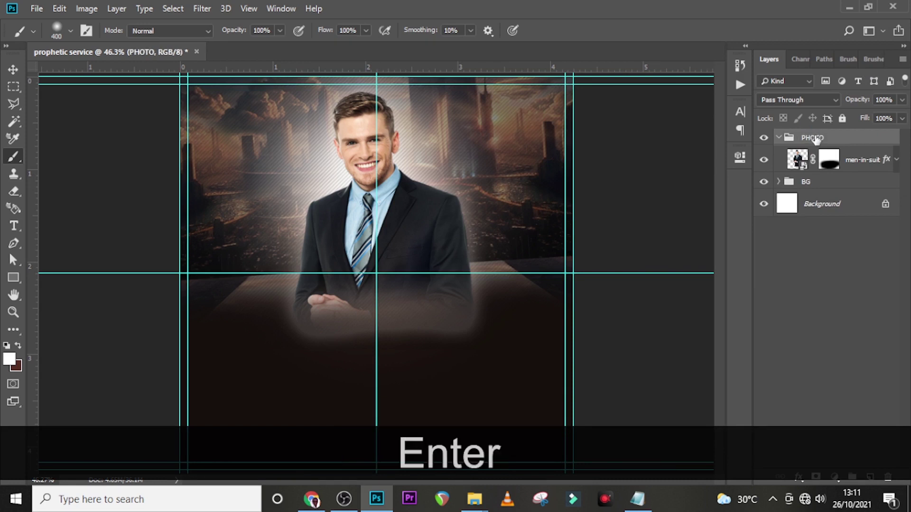
{"action": "left_click", "coordinate": [778, 138]}
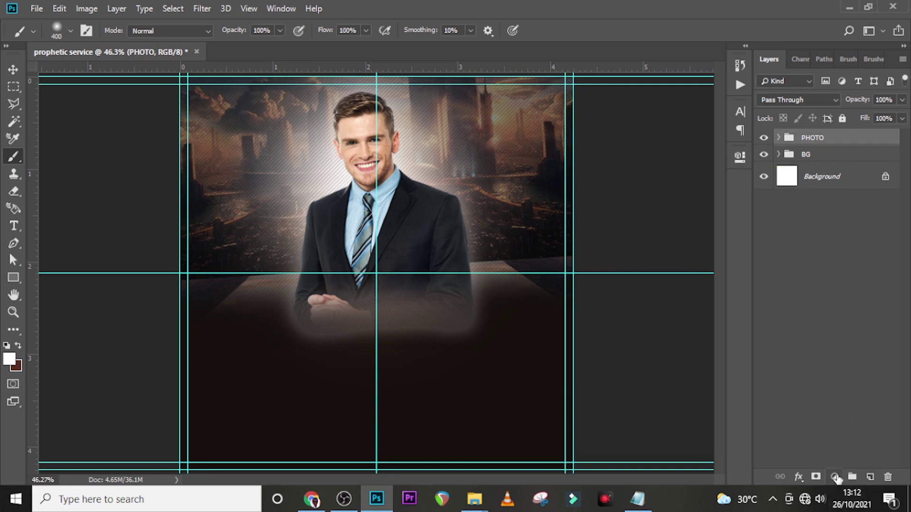
Add a Gradient Map adjustment layer above the PHOTO group using the Violet, Orange preset.
{"action": "left_click", "coordinate": [835, 476]}
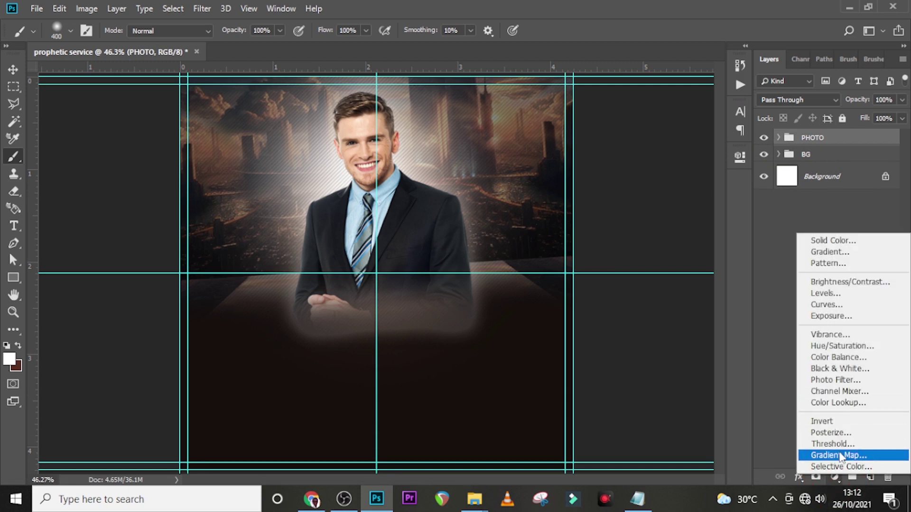
{"action": "left_click", "coordinate": [838, 456]}
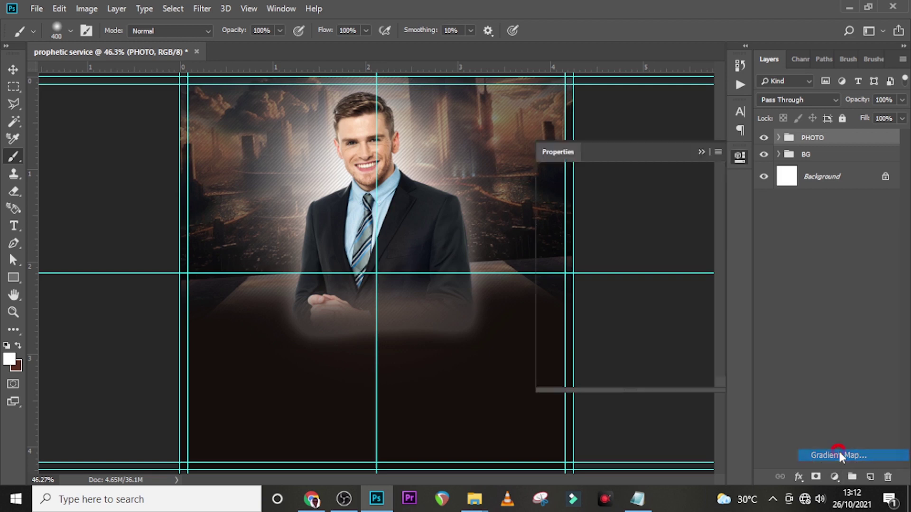
{"action": "left_click", "coordinate": [597, 203]}
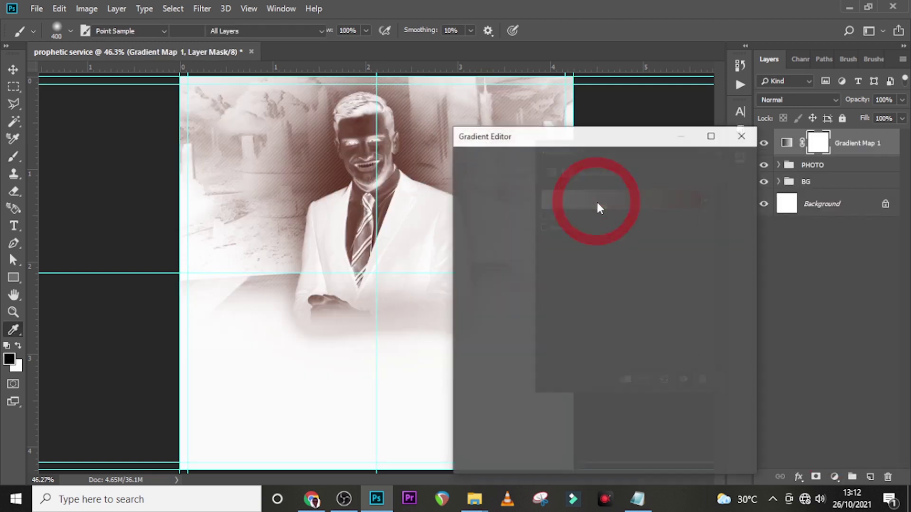
{"action": "left_click", "coordinate": [564, 183]}
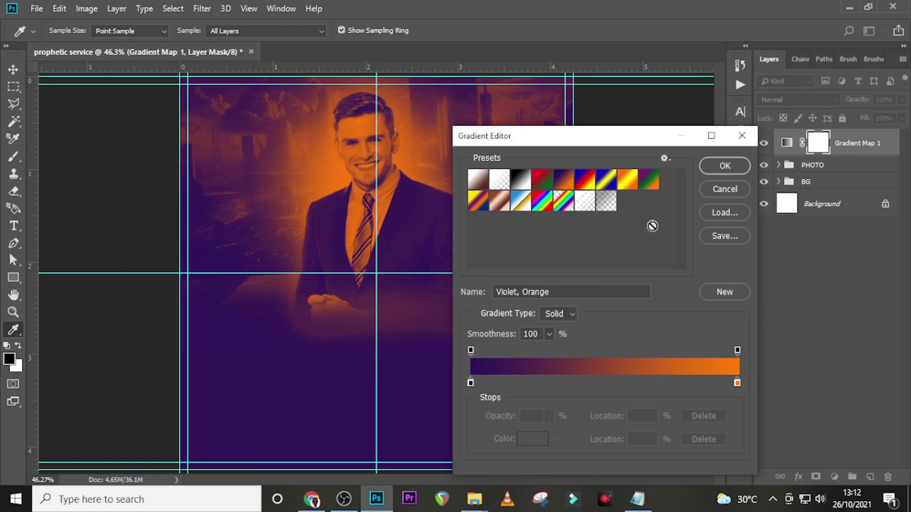
{"action": "left_click", "coordinate": [725, 166]}
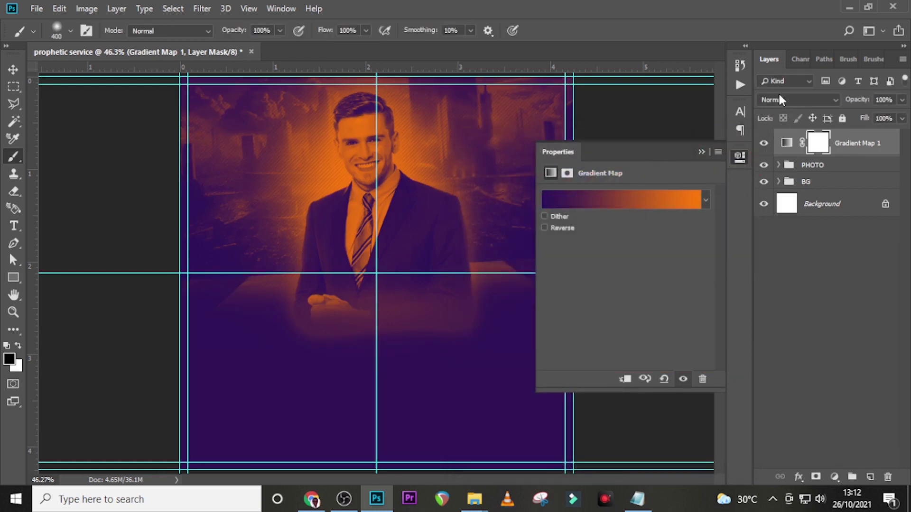
Set the Gradient Map layer's blend mode to Overlay and its opacity to 37%.
{"action": "left_click", "coordinate": [779, 95]}
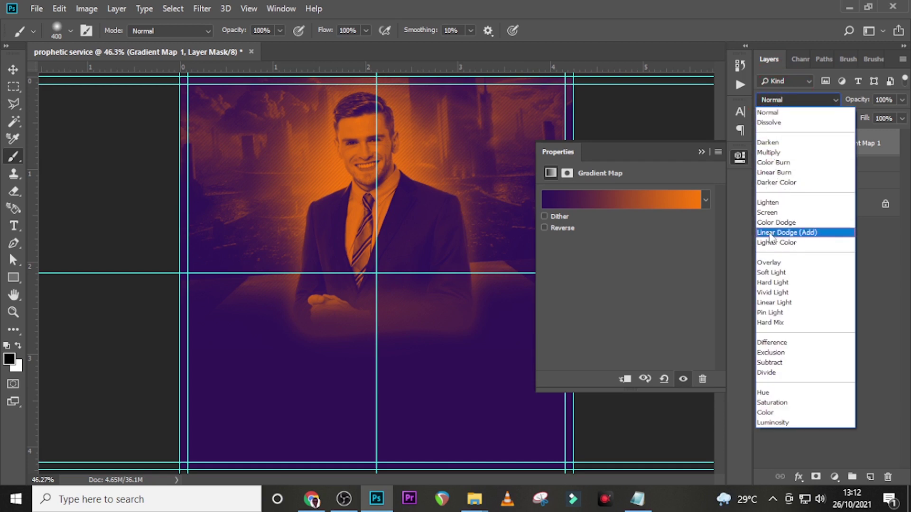
{"action": "left_click", "coordinate": [768, 262]}
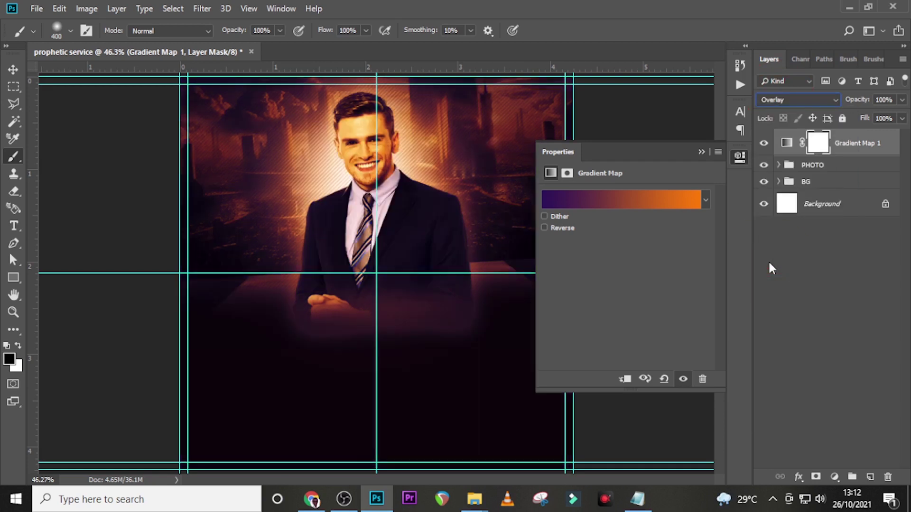
{"action": "left_click", "coordinate": [885, 100]}
{"action": "type", "text": "37"}
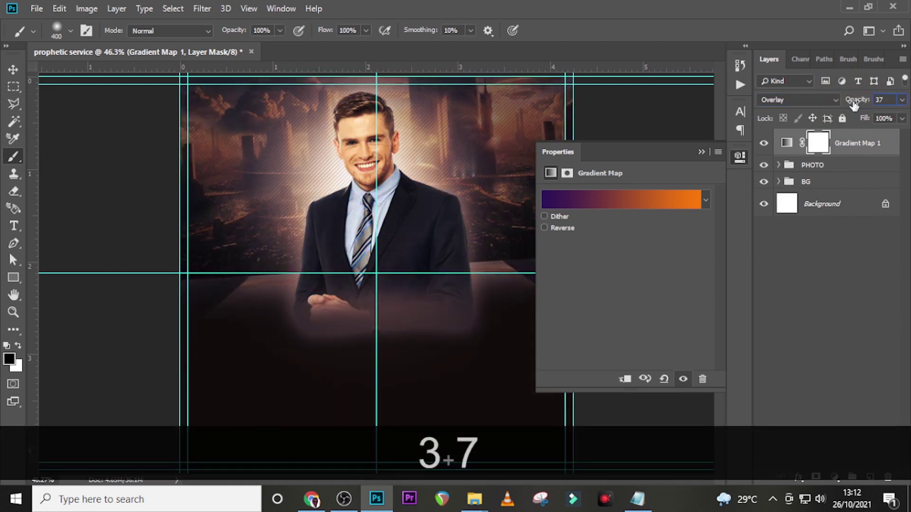
{"action": "left_click", "coordinate": [852, 146]}
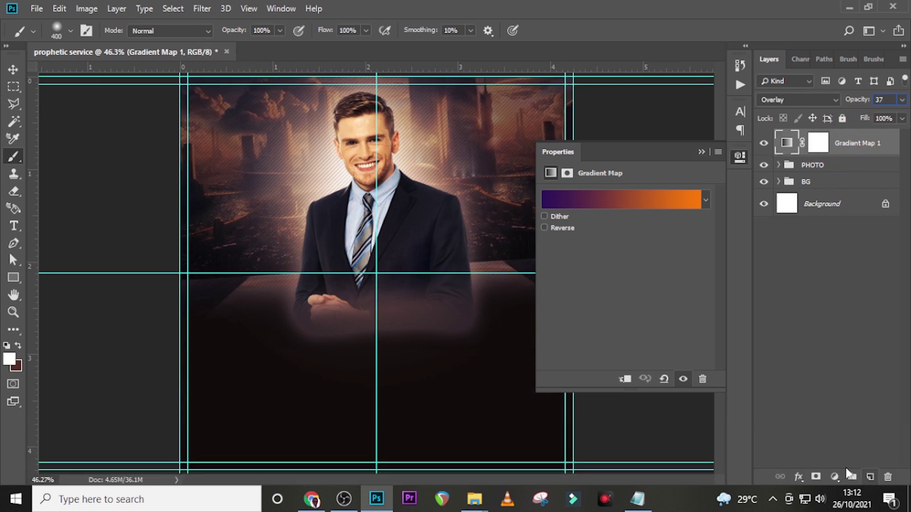
Add a Curves adjustment layer above the Gradient Map and pull its black and white points slightly inward to boost contrast.
{"action": "left_click", "coordinate": [834, 477]}
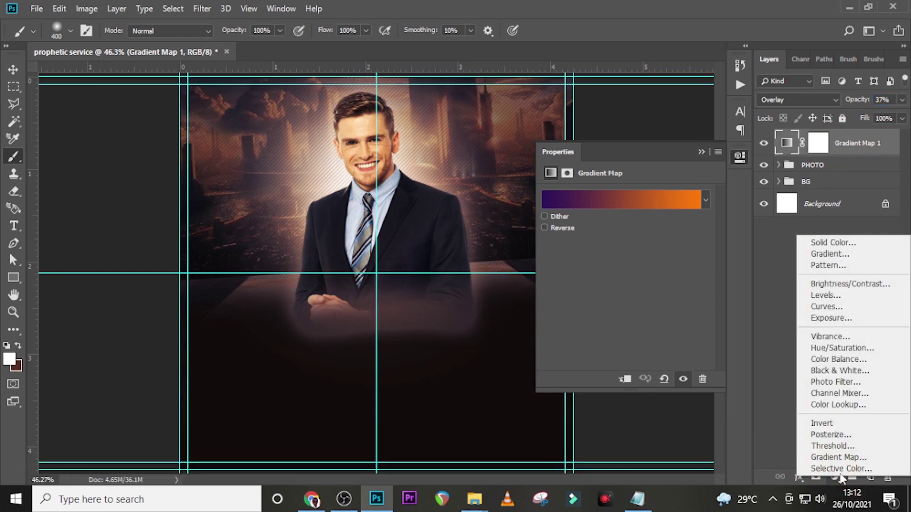
{"action": "left_click", "coordinate": [826, 307]}
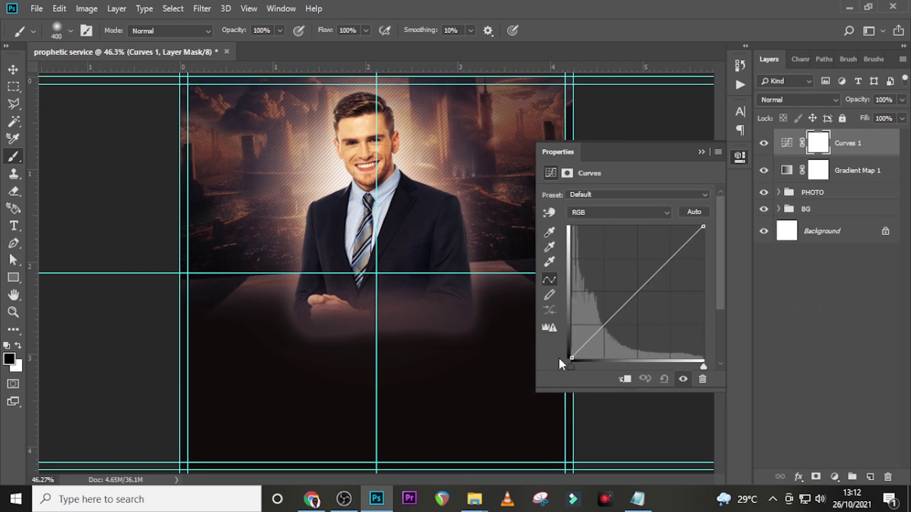
{"action": "left_click_drag", "start_coordinate": [571, 358], "coordinate": [574, 361]}
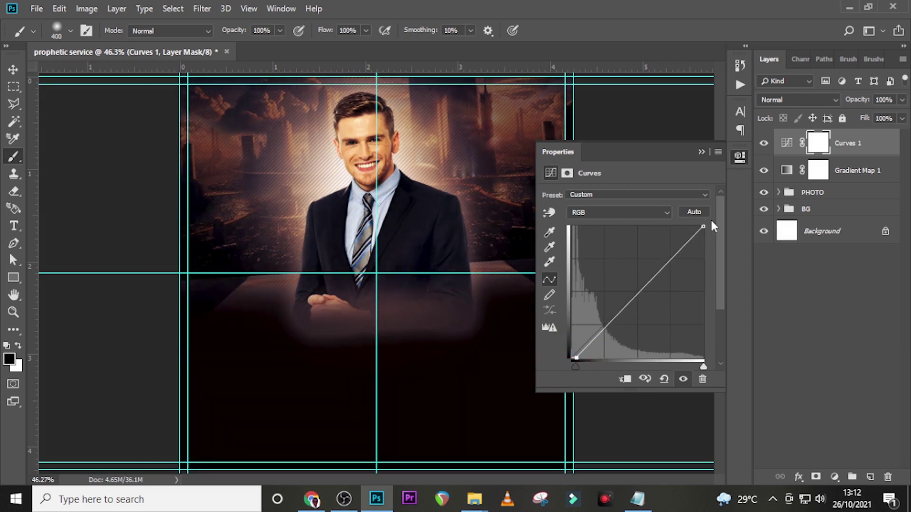
{"action": "left_click_drag", "start_coordinate": [700, 227], "coordinate": [694, 227]}
{"action": "left_click", "coordinate": [701, 151]}
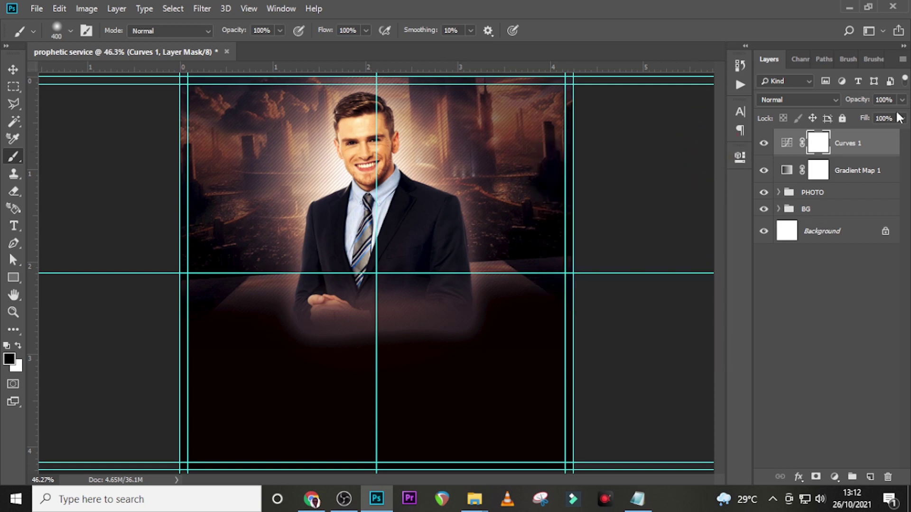
Set the opacity of the LINES group inside BG to 17% and collapse the BG group.
{"action": "left_click", "coordinate": [781, 209]}
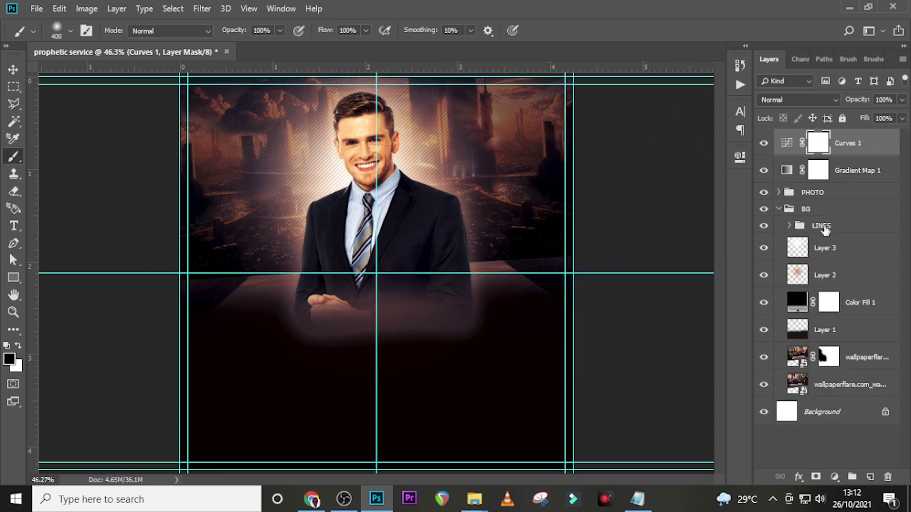
{"action": "left_click", "coordinate": [824, 225]}
{"action": "left_click", "coordinate": [860, 102]}
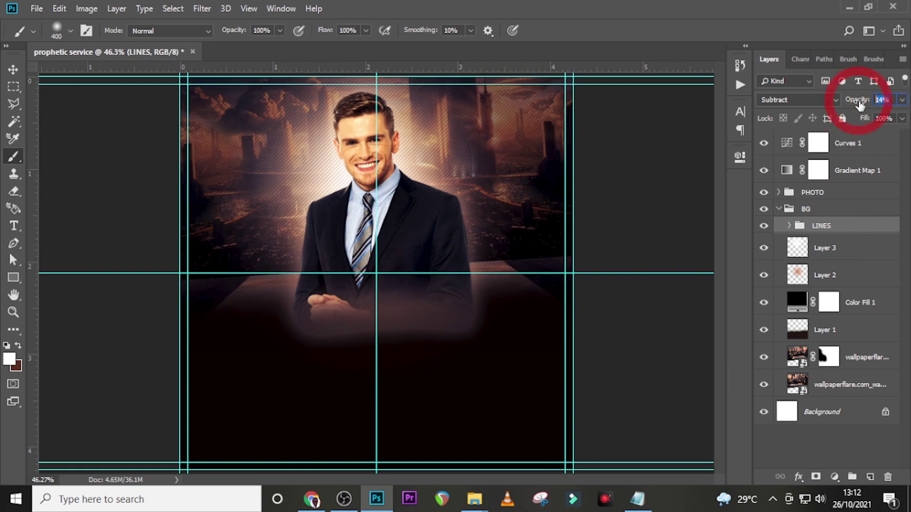
{"action": "type", "text": "17"}
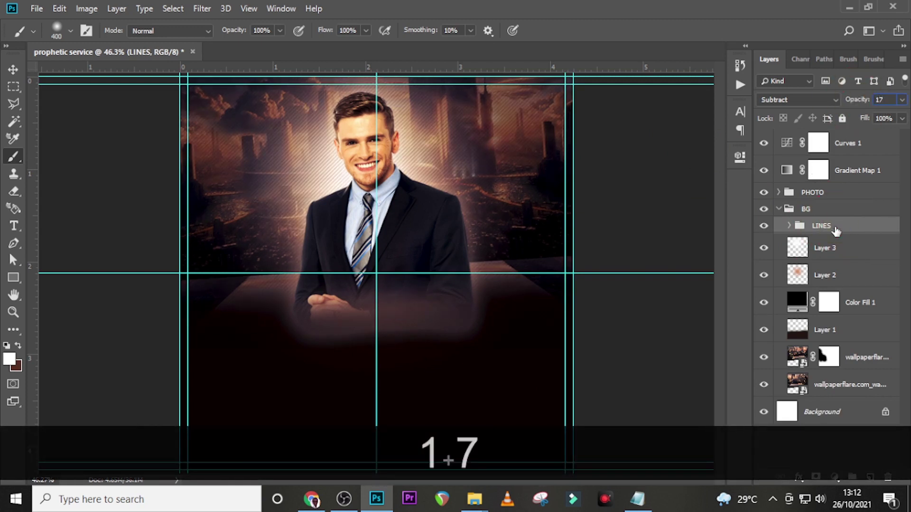
{"action": "left_click", "coordinate": [789, 226]}
{"action": "left_click", "coordinate": [786, 210]}
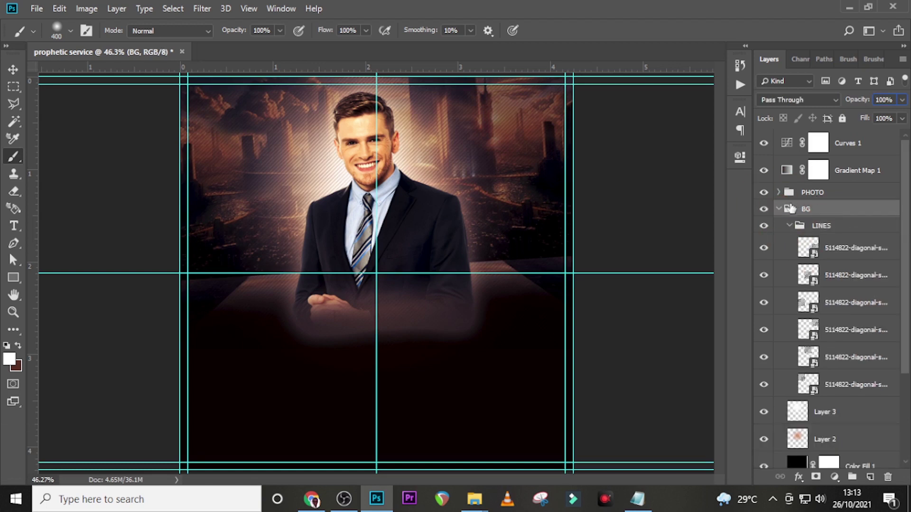
{"action": "left_click", "coordinate": [778, 209]}
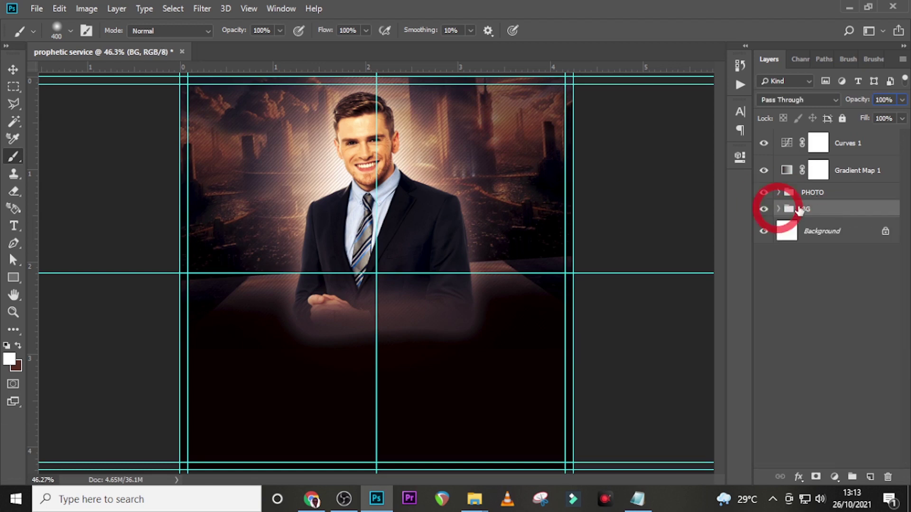
Group the Curves and Gradient Map adjustment layers and name the group COLOR GRADE.
{"action": "left_click", "coordinate": [850, 142]}
{"action": "left_click", "coordinate": [849, 167], "text": "ctrl"}
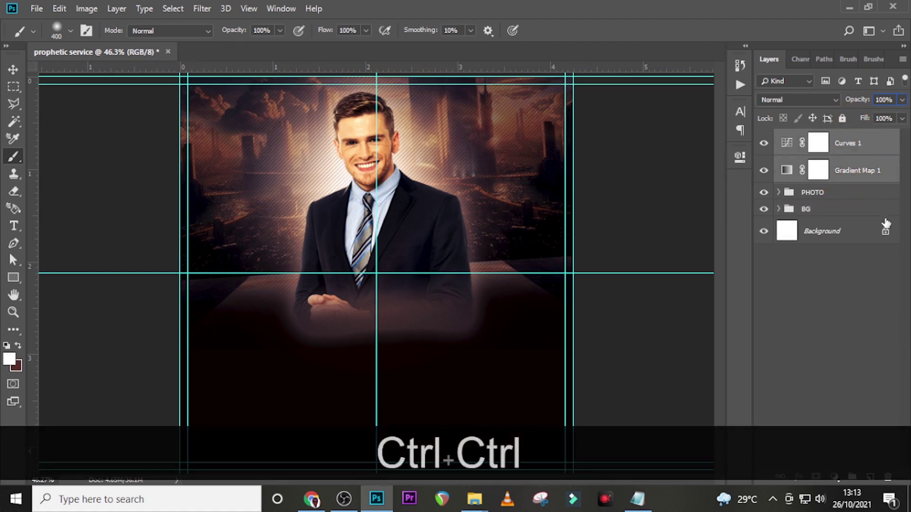
{"action": "key", "text": "ctrl+g"}
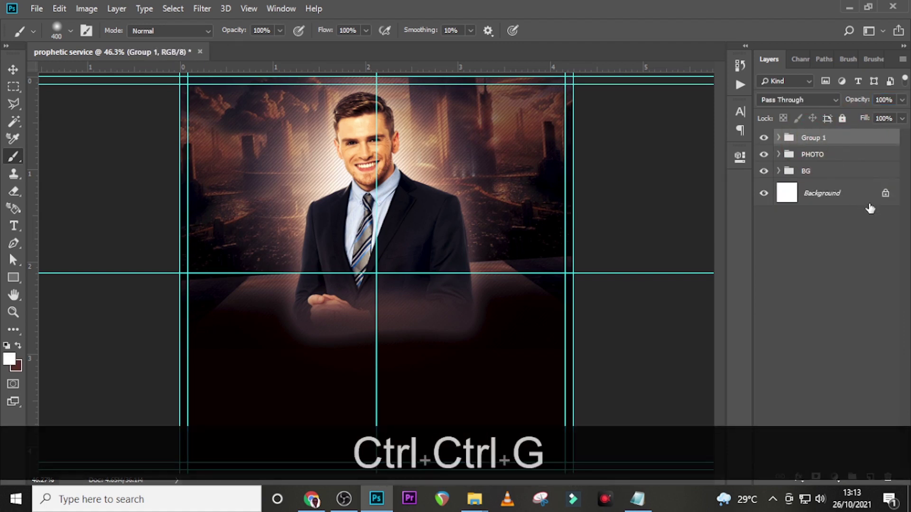
{"action": "double_click", "coordinate": [813, 139]}
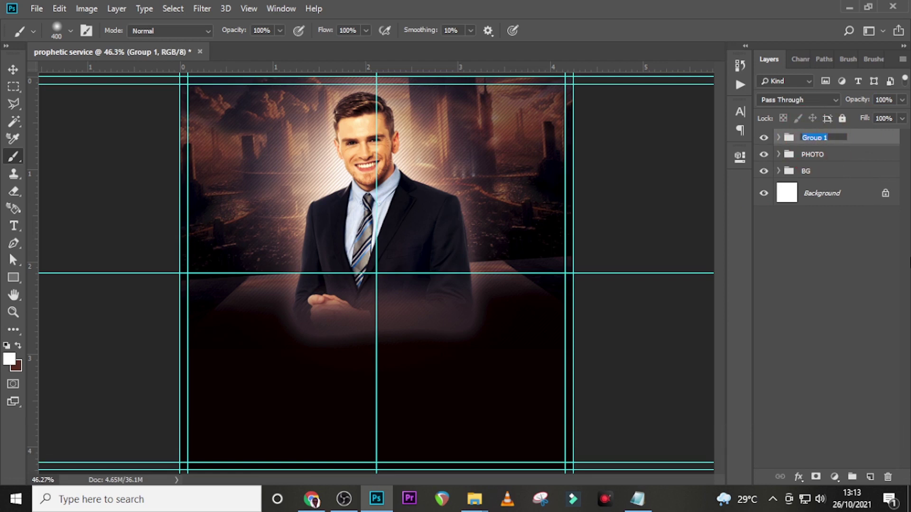
{"action": "type", "text": "COLOR G"}
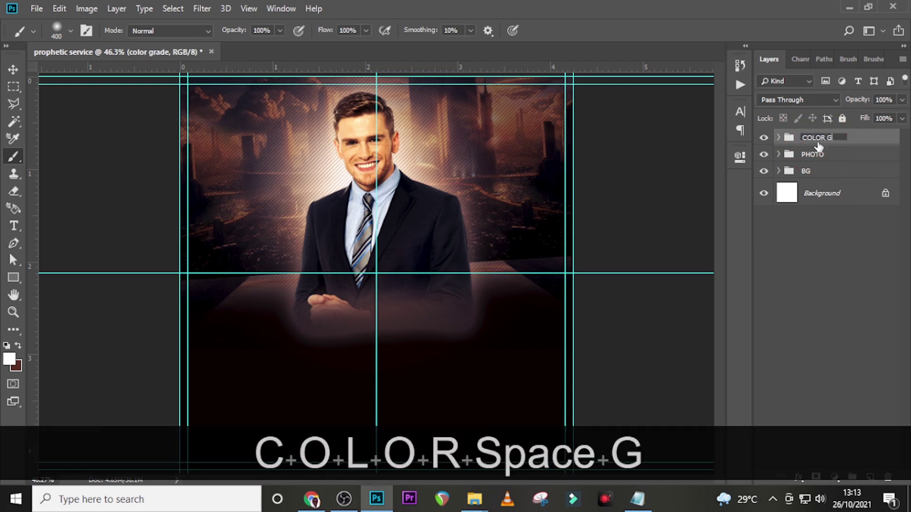
{"action": "type", "text": "RADE"}
{"action": "key", "text": "Return"}
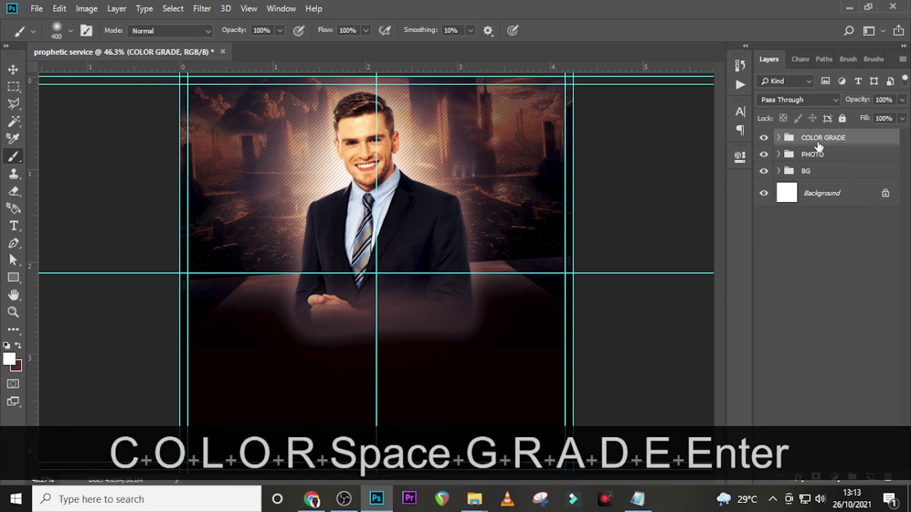
Add a text layer reading "extreme", copied from U36.txt in Notepad, and place it just below the horizontal centre guide.
{"action": "key", "text": "t"}
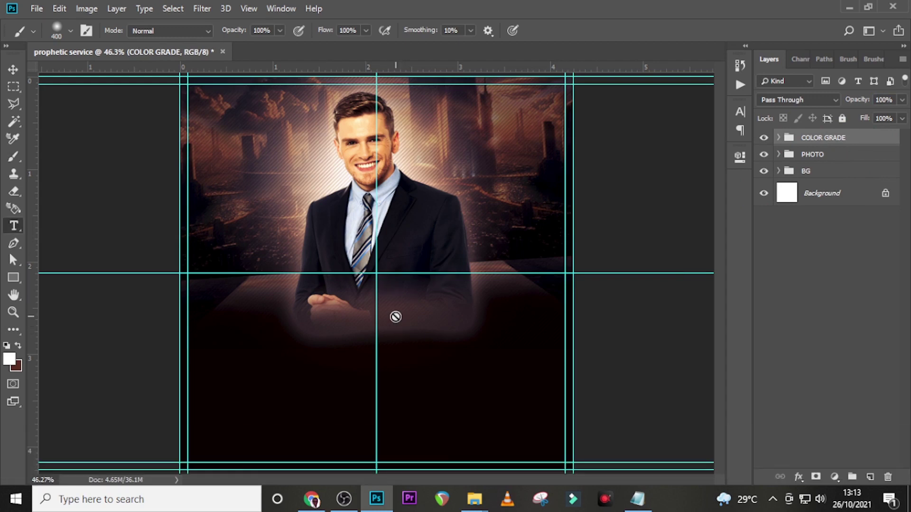
{"action": "left_click", "coordinate": [315, 307]}
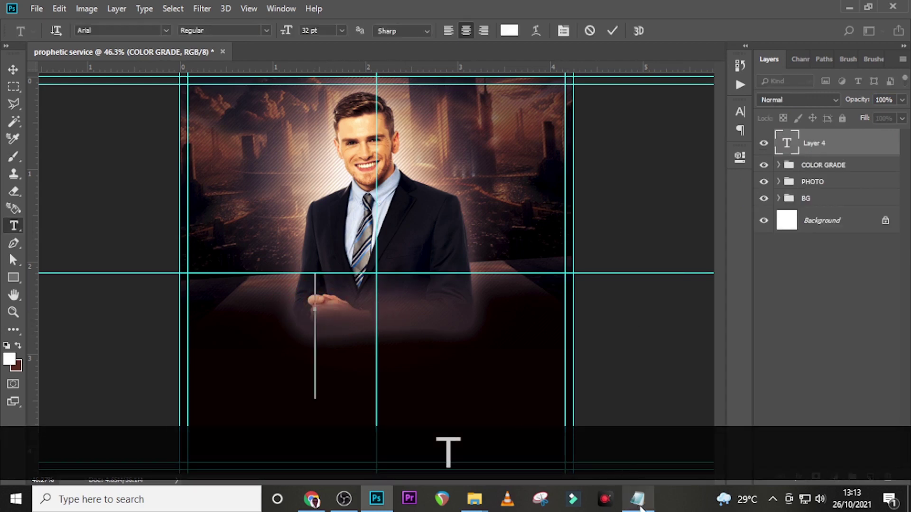
{"action": "left_click", "coordinate": [638, 499]}
{"action": "scroll", "coordinate": [538, 230], "scroll_direction": "up", "scroll_amount": 1}
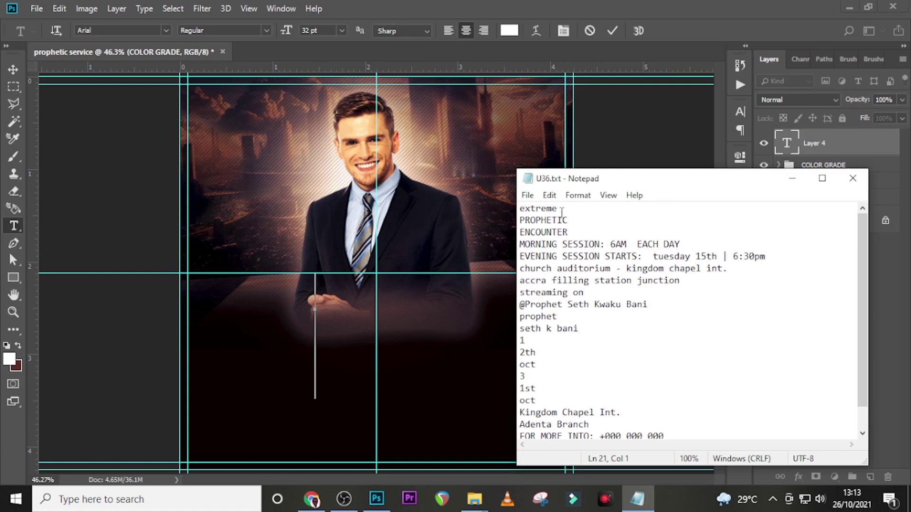
{"action": "left_click_drag", "start_coordinate": [561, 209], "coordinate": [494, 208]}
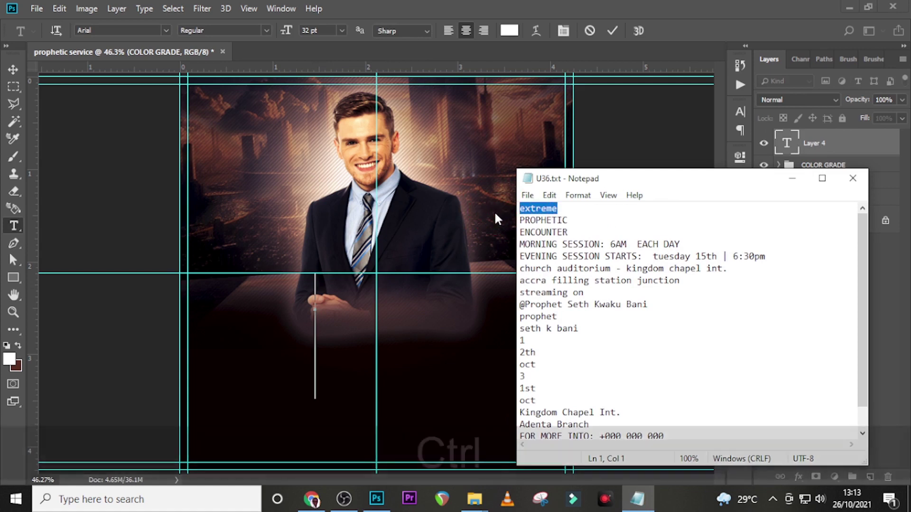
{"action": "key", "text": "ctrl+c"}
{"action": "left_click", "coordinate": [515, 117]}
{"action": "key", "text": "ctrl+v"}
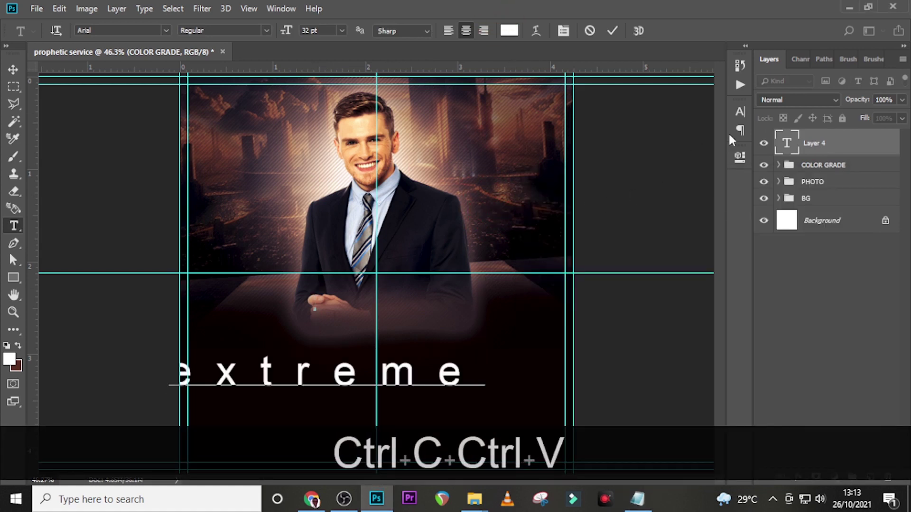
{"action": "left_click", "coordinate": [380, 292]}
{"action": "left_click", "coordinate": [14, 69]}
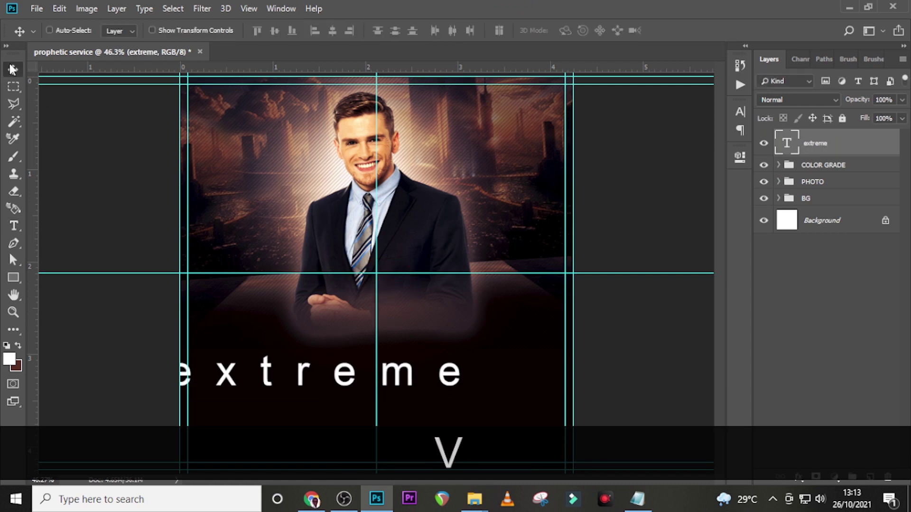
{"action": "left_click_drag", "start_coordinate": [323, 375], "coordinate": [381, 301]}
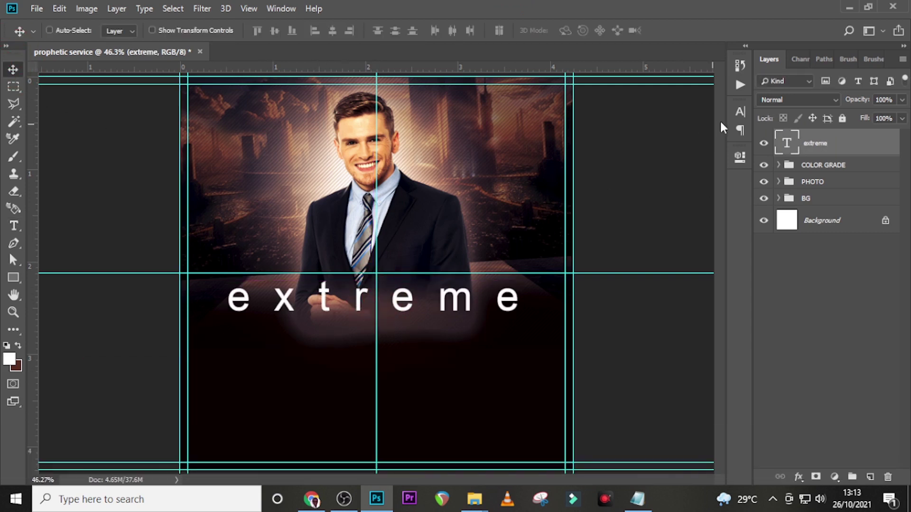
Set the "extreme" text's font to Raleway Bold.
{"action": "left_click", "coordinate": [740, 110]}
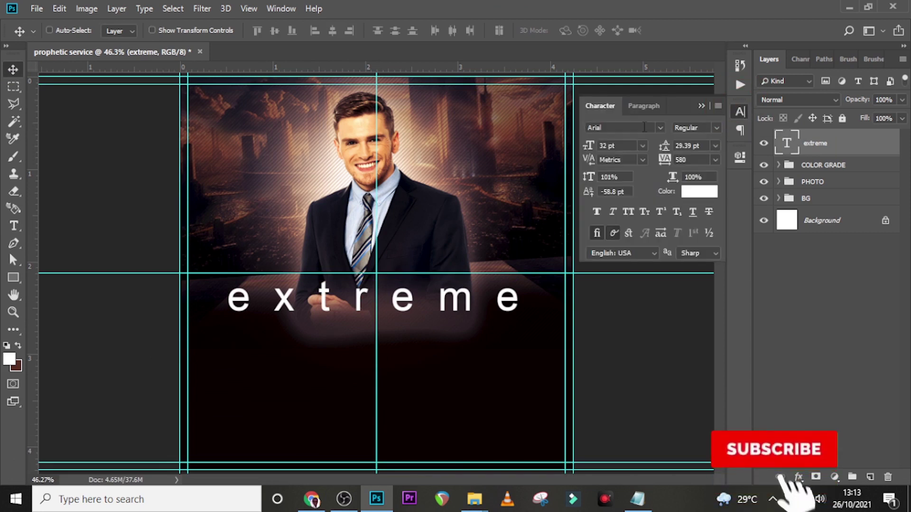
{"action": "left_click", "coordinate": [661, 128]}
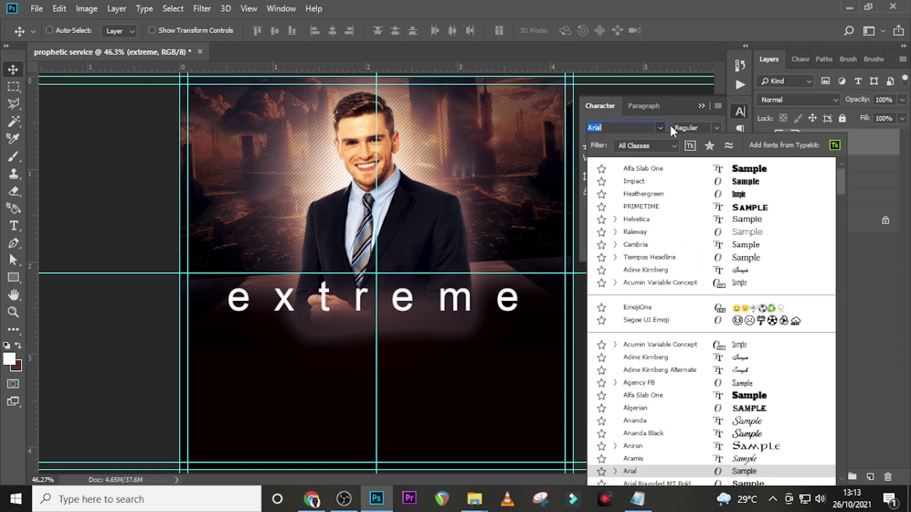
{"action": "left_click", "coordinate": [643, 231]}
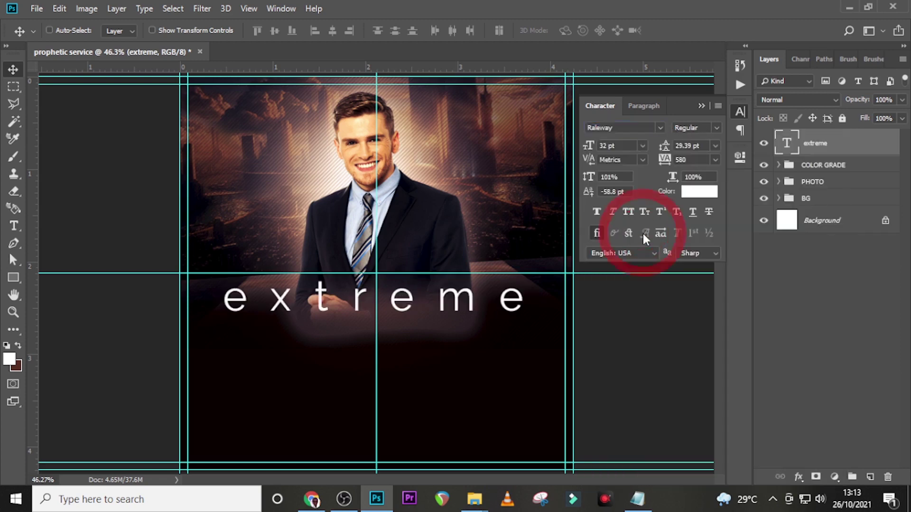
{"action": "left_click", "coordinate": [715, 128]}
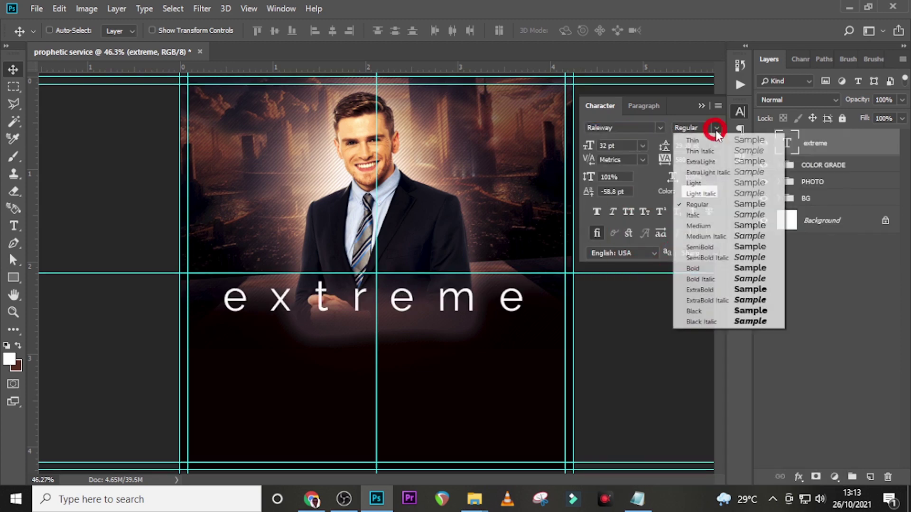
{"action": "left_click", "coordinate": [696, 271]}
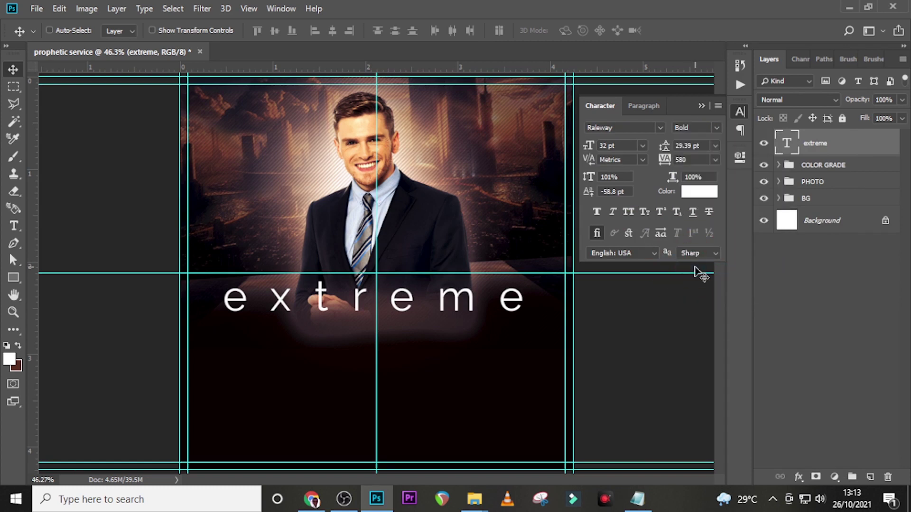
Tighten the "extreme" text's letter tracking to -40.
{"action": "left_click", "coordinate": [690, 160]}
{"action": "type", "text": "-4"}
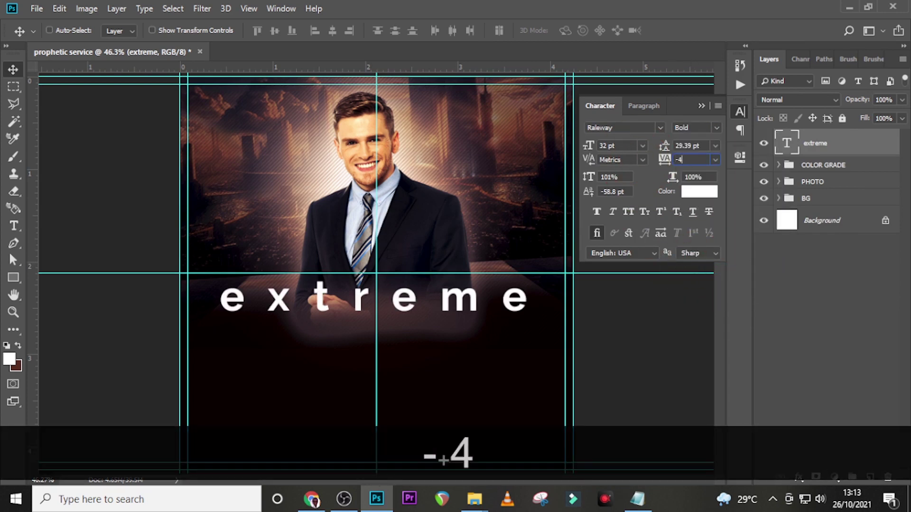
{"action": "type", "text": "0"}
{"action": "key", "text": "Return"}
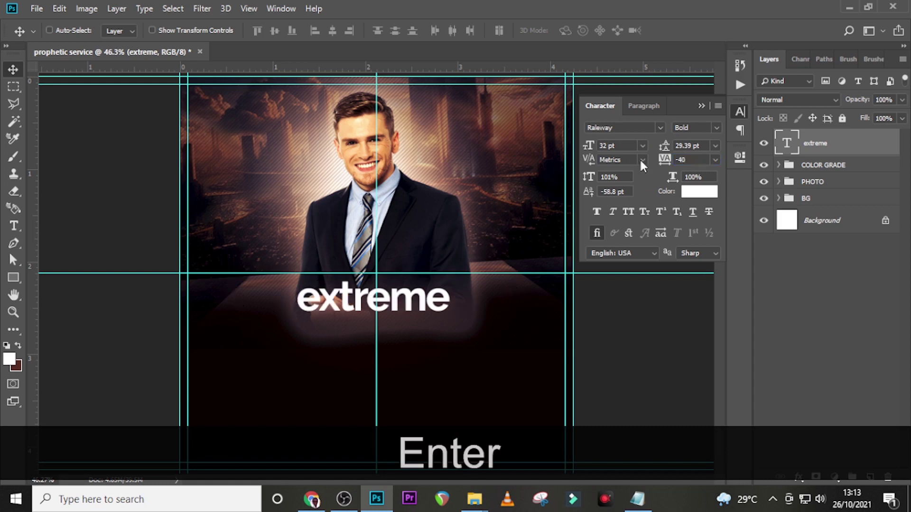
Format the "extreme" text as faux italic and all caps at a font size of 25 pt.
{"action": "left_click", "coordinate": [615, 212]}
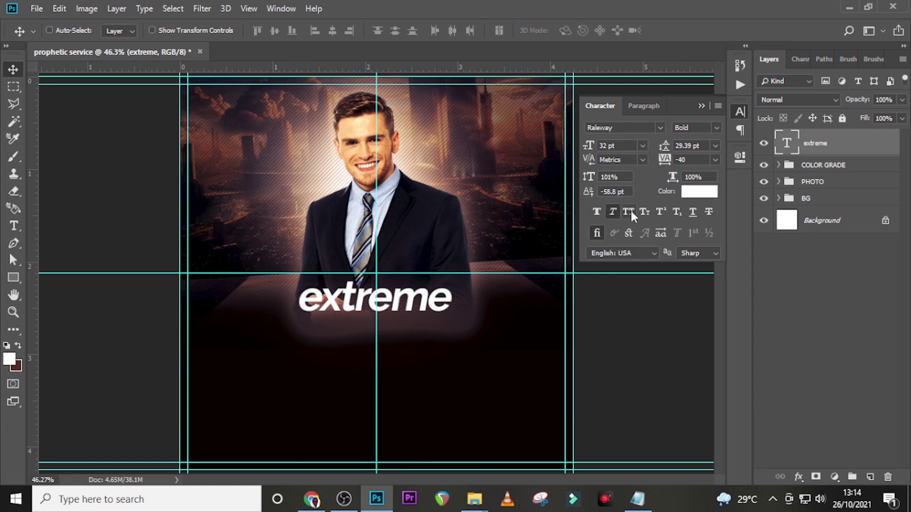
{"action": "left_click", "coordinate": [629, 212]}
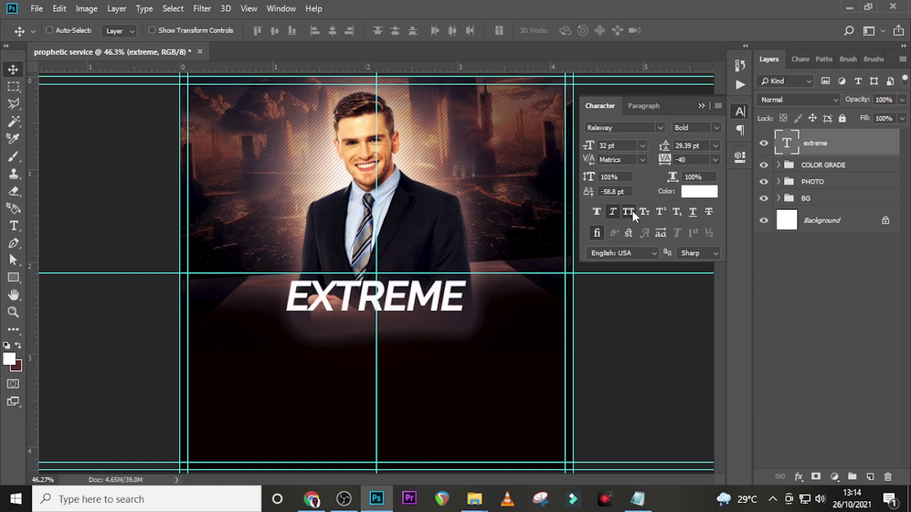
{"action": "left_click", "coordinate": [588, 145]}
{"action": "type", "text": "25"}
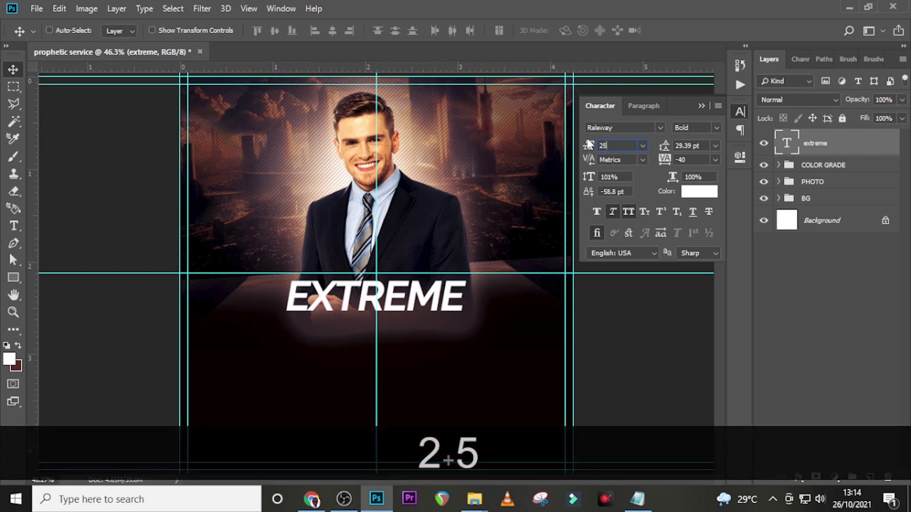
{"action": "key", "text": "Return"}
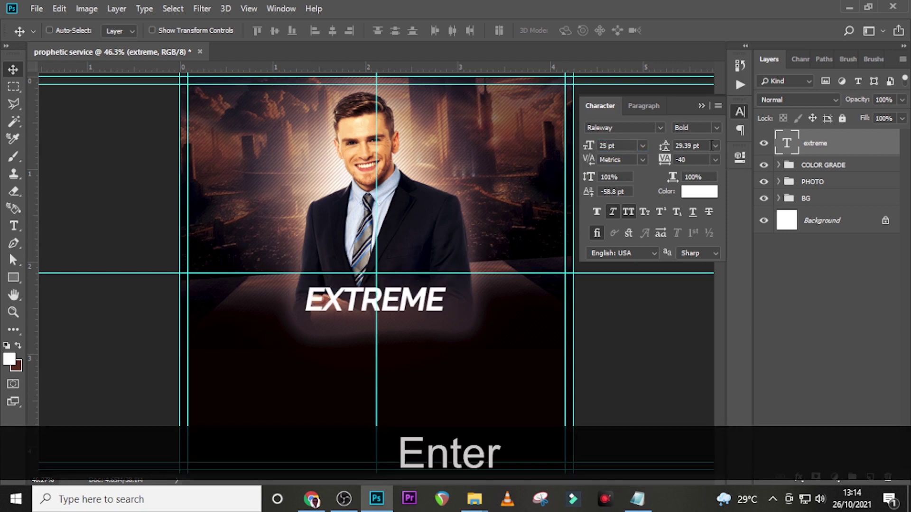
Nudge the EXTREME text up so that it overlaps the horizontal centre guide.
{"action": "key", "text": "shift+Up"}
{"action": "key", "text": "shift+Up"}
{"action": "key", "text": "shift+Up"}
{"action": "key", "text": "shift+Up"}
{"action": "key", "text": "shift+Up"}
Add an Outer Glow effect to the EXTREME text with Normal blend mode and 54% opacity.
{"action": "double_click", "coordinate": [884, 152]}
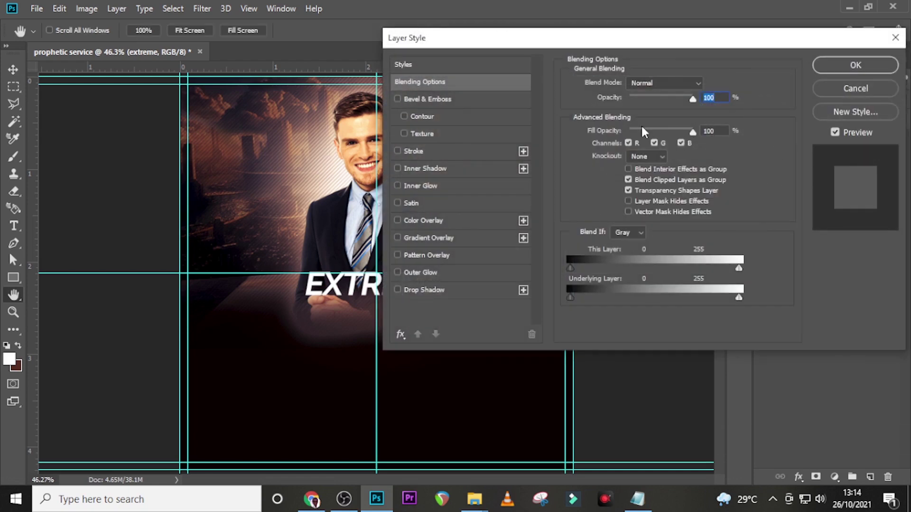
{"action": "left_click", "coordinate": [428, 274]}
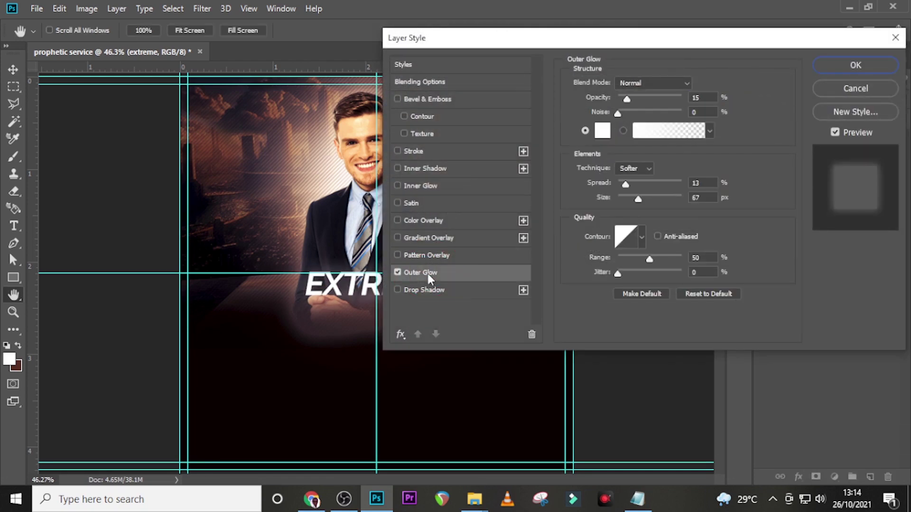
{"action": "left_click", "coordinate": [643, 83]}
{"action": "left_click", "coordinate": [642, 84]}
{"action": "left_click", "coordinate": [705, 100]}
{"action": "type", "text": "15"}
{"action": "left_click", "coordinate": [662, 104]}
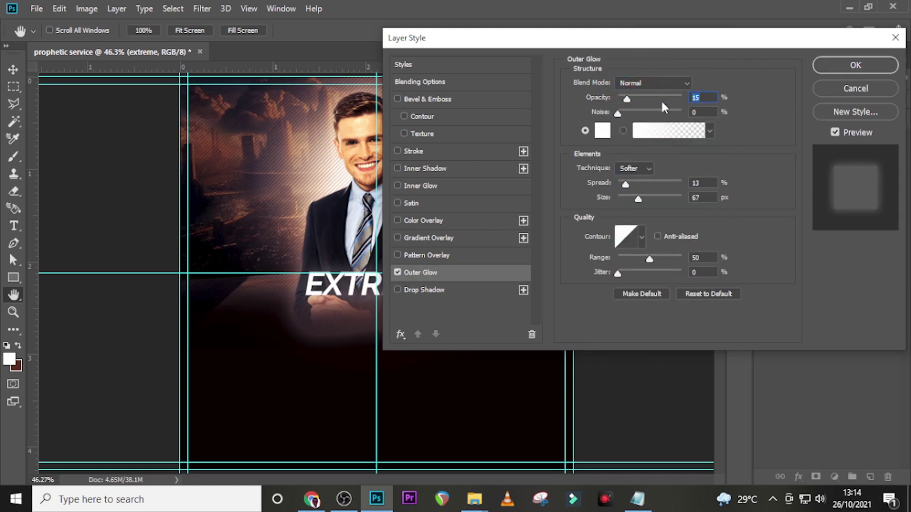
{"action": "type", "text": "54"}
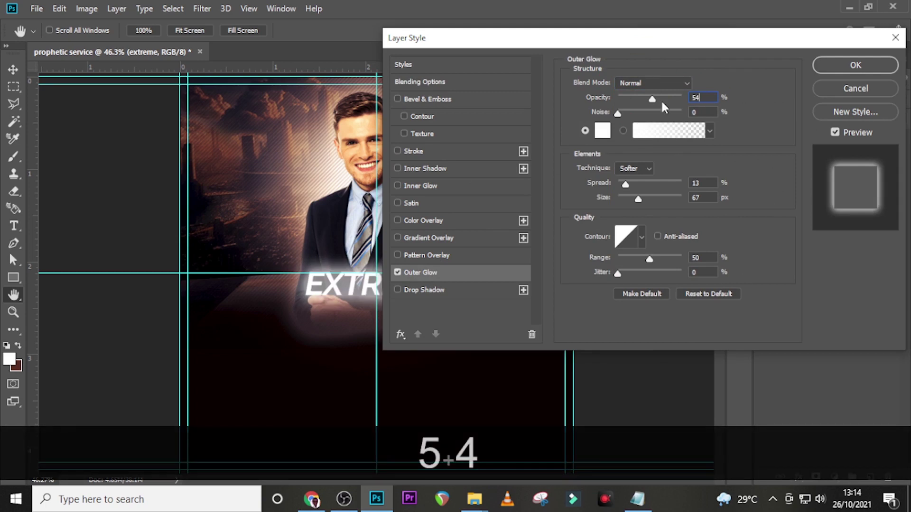
Set the outer glow colour to F8D9A6.
{"action": "left_click", "coordinate": [601, 132]}
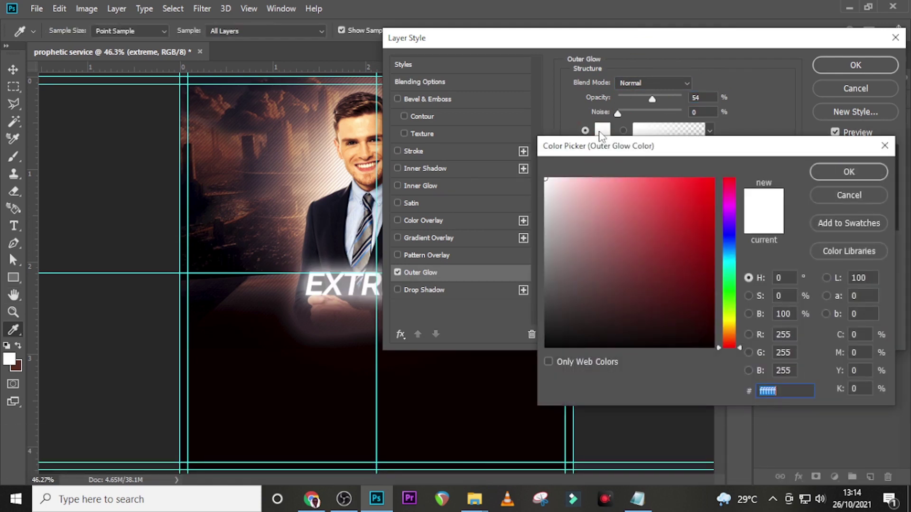
{"action": "type", "text": "F8"}
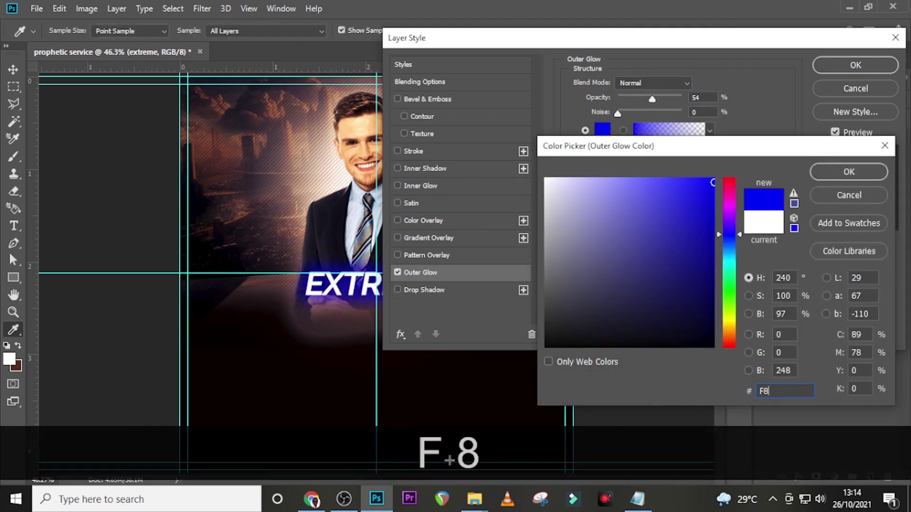
{"action": "type", "text": "D9"}
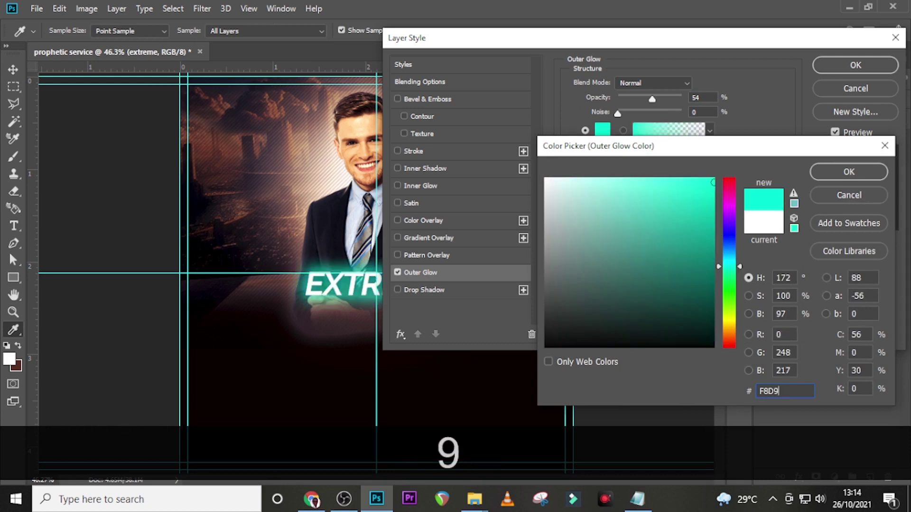
{"action": "type", "text": "A6"}
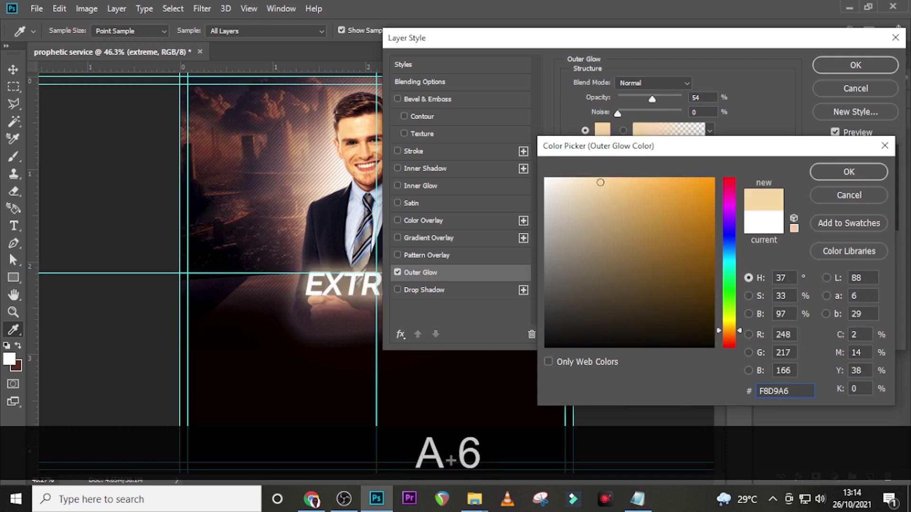
{"action": "left_click", "coordinate": [830, 171]}
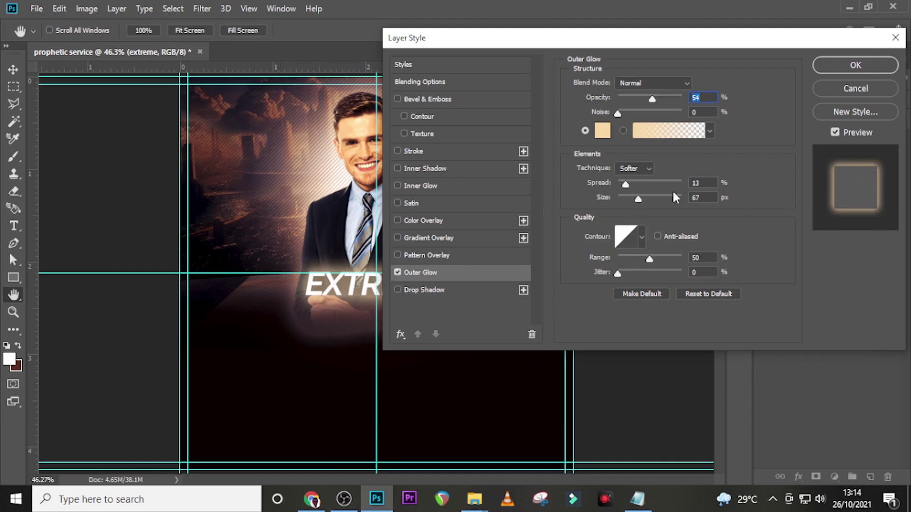
Set the outer glow's spread to 2% and size to 13 px, and apply the layer style.
{"action": "left_click", "coordinate": [702, 185]}
{"action": "type", "text": "2"}
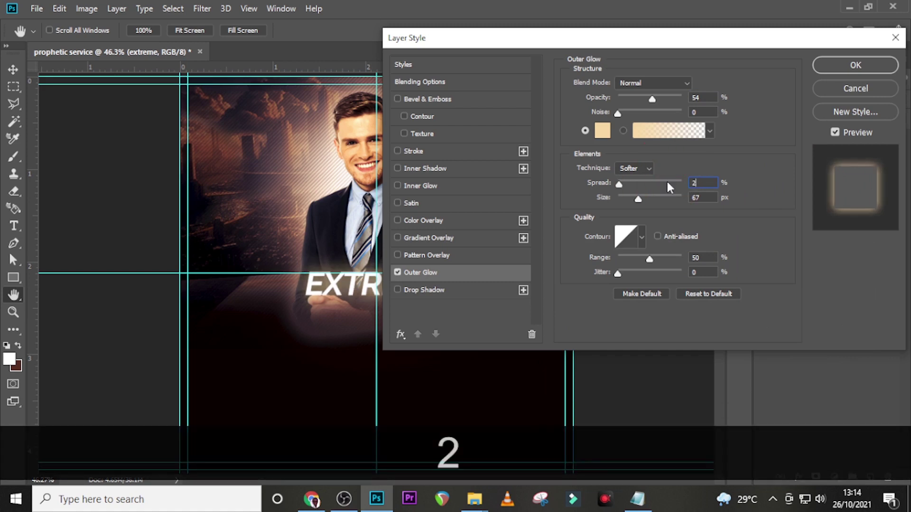
{"action": "left_click", "coordinate": [707, 200]}
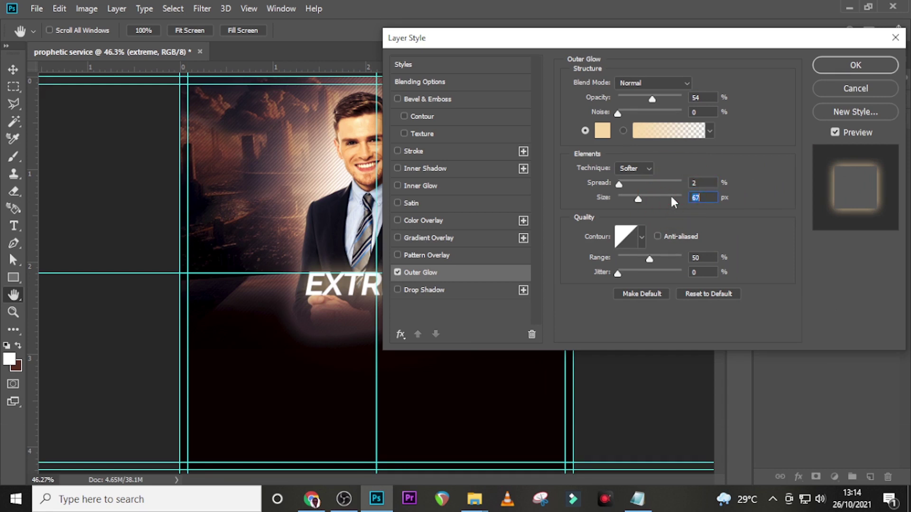
{"action": "type", "text": "13"}
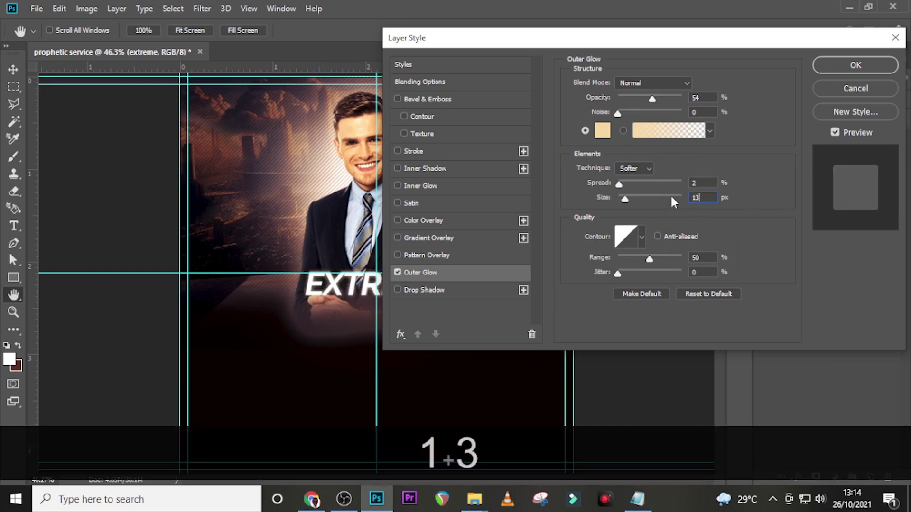
{"action": "left_click", "coordinate": [856, 66]}
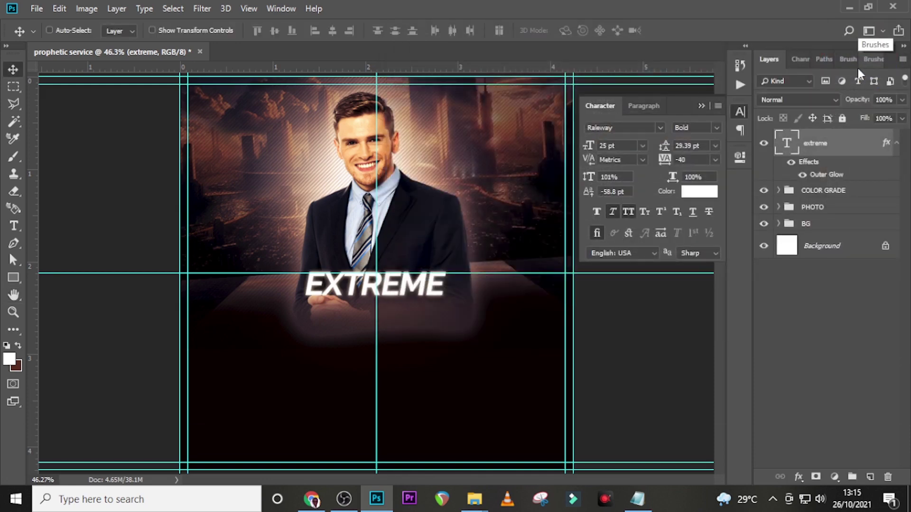
Add a Drop Shadow to the EXTREME text with distance 17 px, spread 11% and size 35 px, and collapse the layer's effects list.
{"action": "double_click", "coordinate": [807, 164]}
{"action": "left_click", "coordinate": [411, 289]}
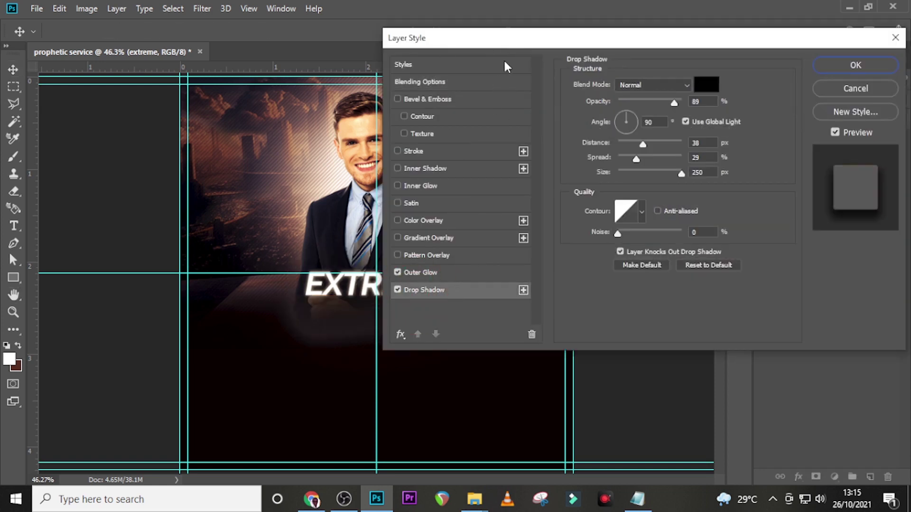
{"action": "left_click_drag", "start_coordinate": [502, 43], "coordinate": [567, 32]}
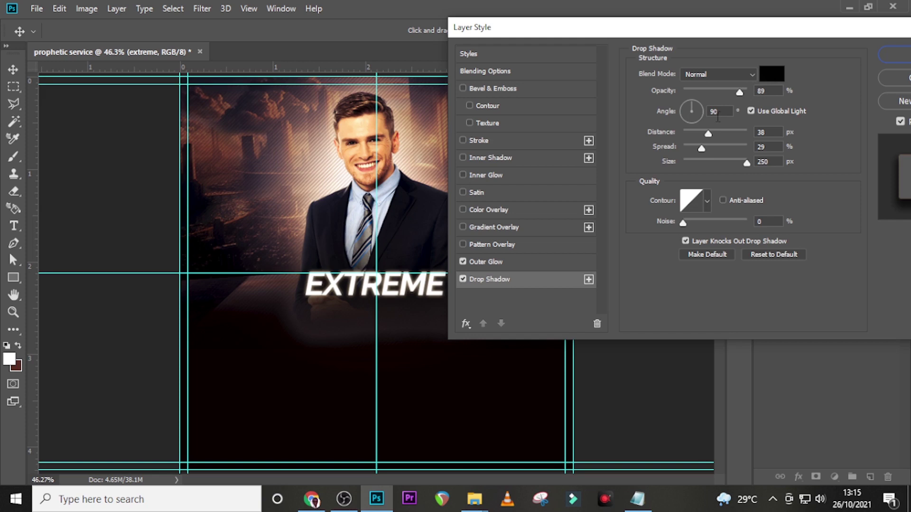
{"action": "left_click_drag", "start_coordinate": [707, 133], "coordinate": [689, 133]}
{"action": "type", "text": "17"}
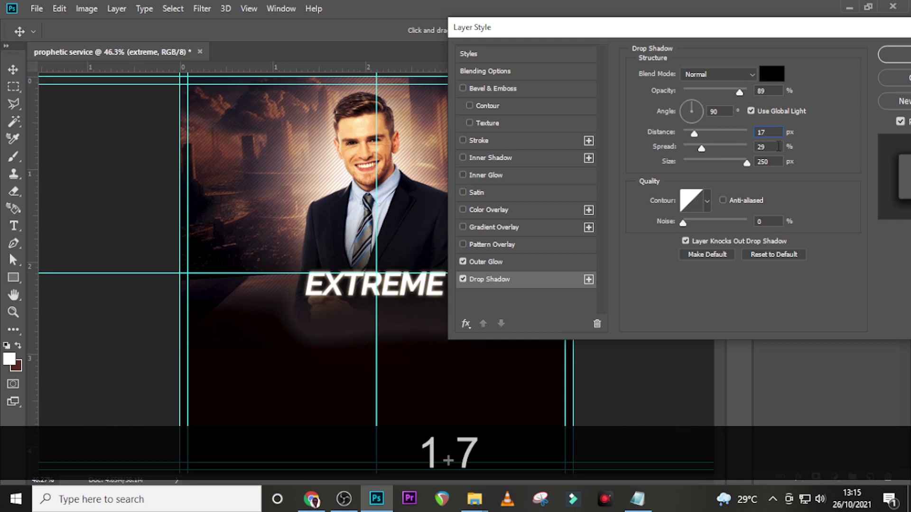
{"action": "left_click", "coordinate": [712, 147]}
{"action": "type", "text": "11"}
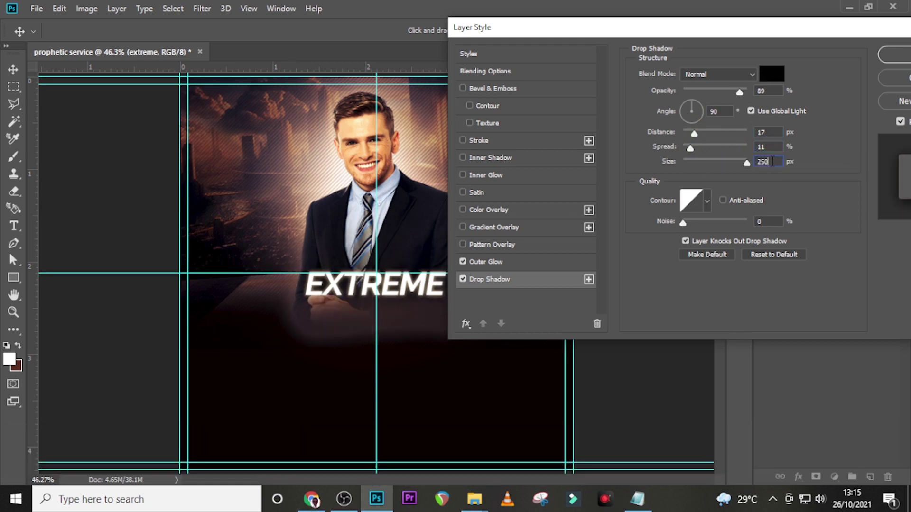
{"action": "left_click", "coordinate": [735, 163]}
{"action": "type", "text": "35"}
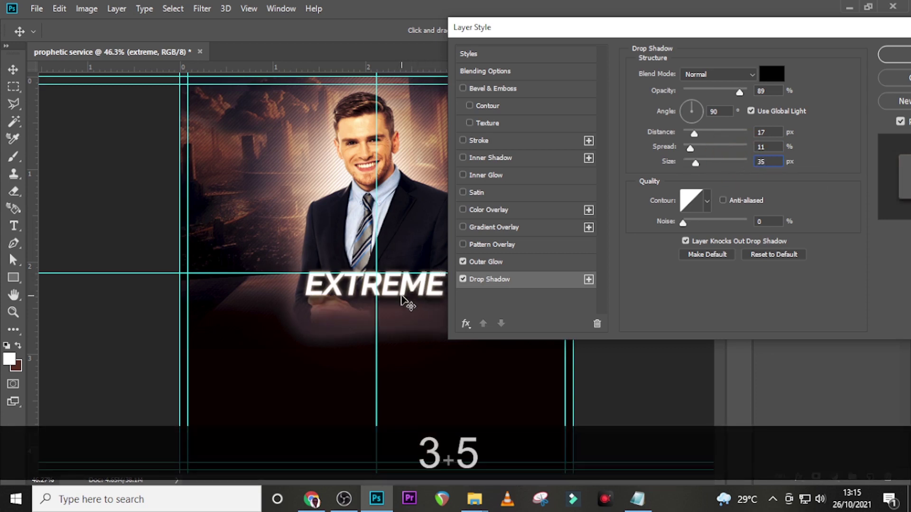
{"action": "left_click_drag", "start_coordinate": [780, 42], "coordinate": [688, 34]}
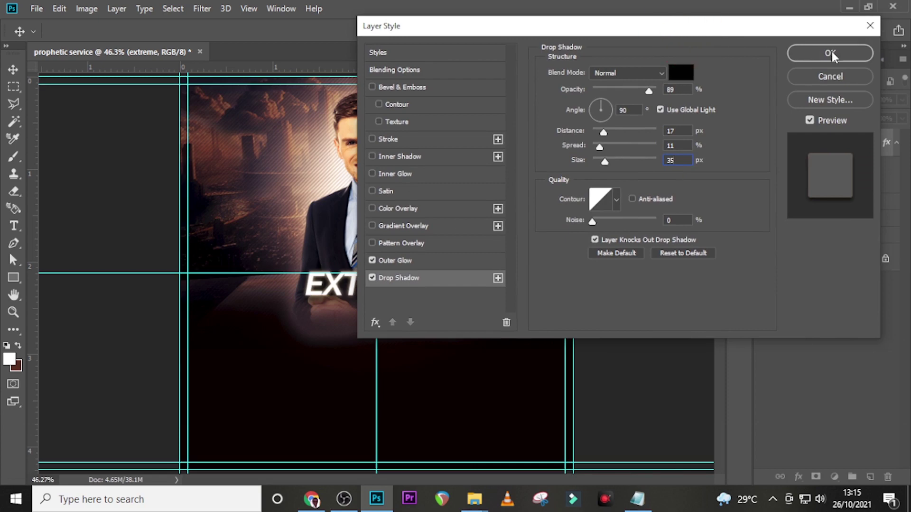
{"action": "left_click", "coordinate": [847, 52]}
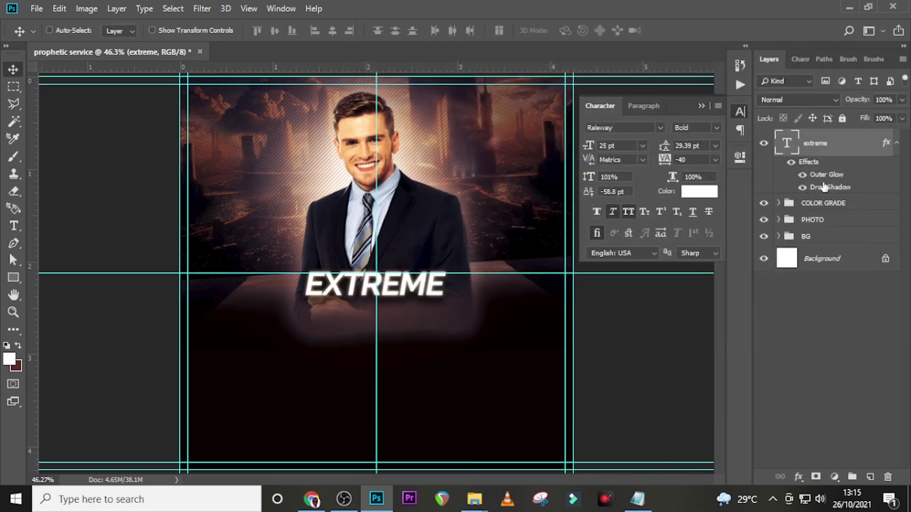
{"action": "left_click", "coordinate": [896, 143]}
Add a text layer reading "PROPHETIC", copied from U36.txt in Notepad, and place it centred directly below EXTREME.
{"action": "key", "text": "t"}
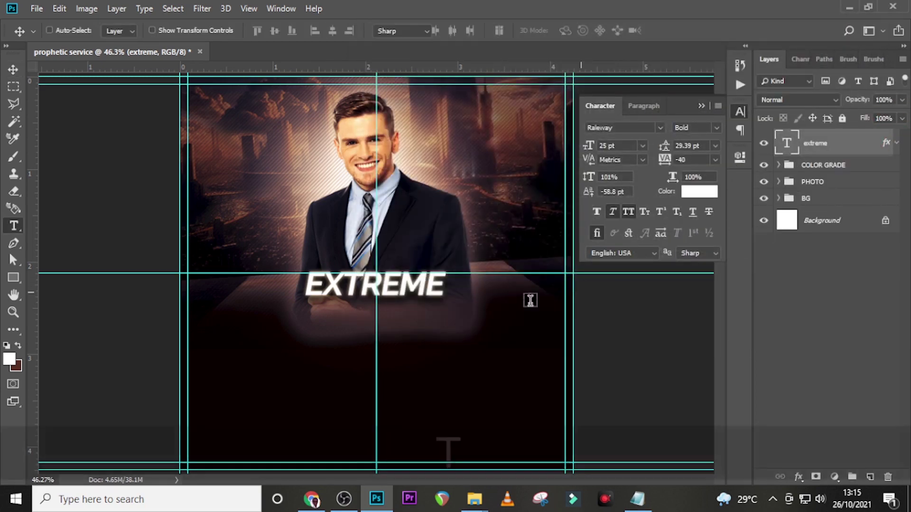
{"action": "left_click", "coordinate": [296, 326]}
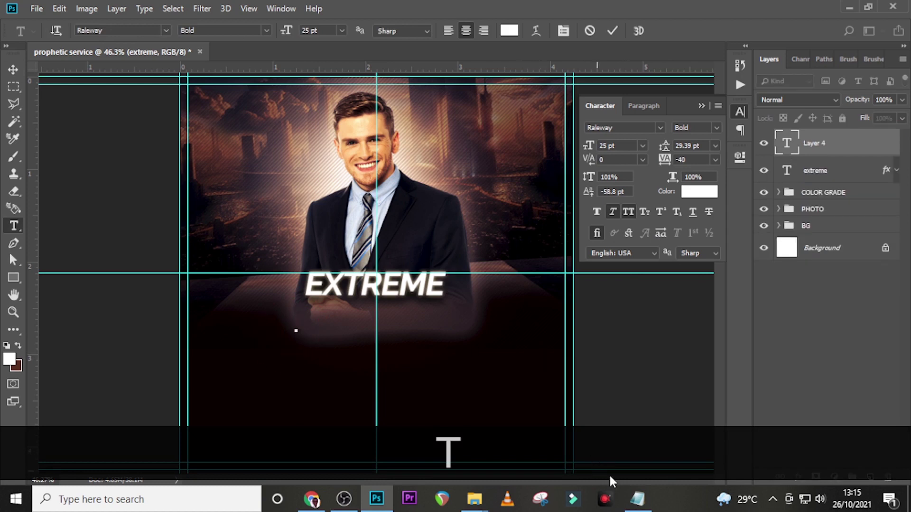
{"action": "left_click", "coordinate": [637, 498]}
{"action": "left_click_drag", "start_coordinate": [572, 220], "coordinate": [520, 221]}
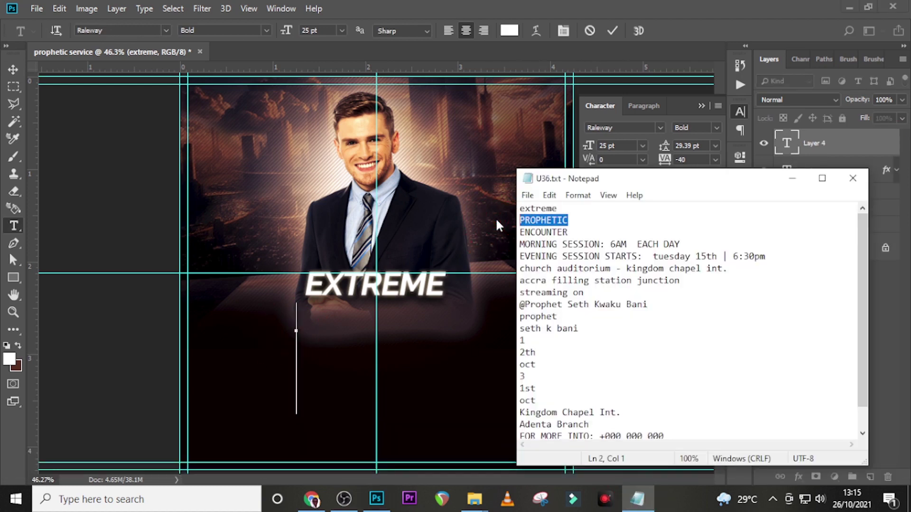
{"action": "key", "text": "ctrl+c"}
{"action": "left_click", "coordinate": [613, 115]}
{"action": "key", "text": "ctrl+v"}
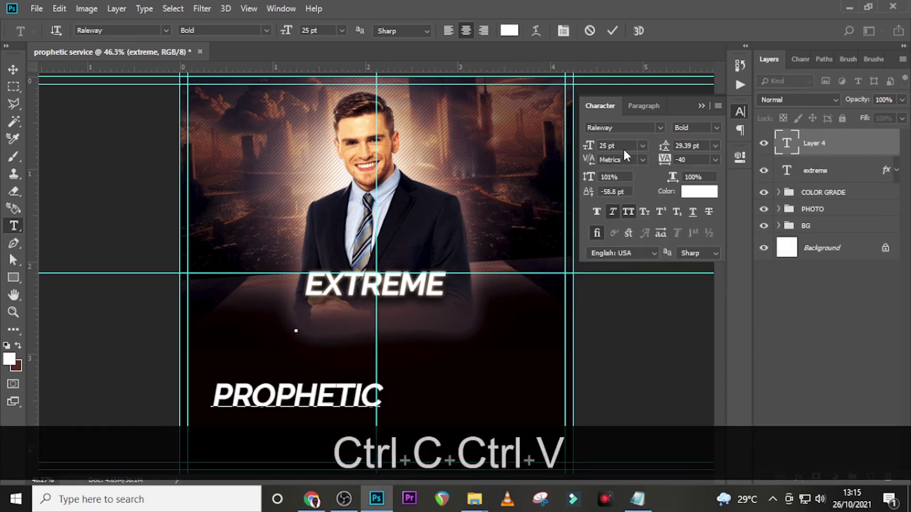
{"action": "left_click", "coordinate": [796, 156]}
{"action": "key", "text": "v"}
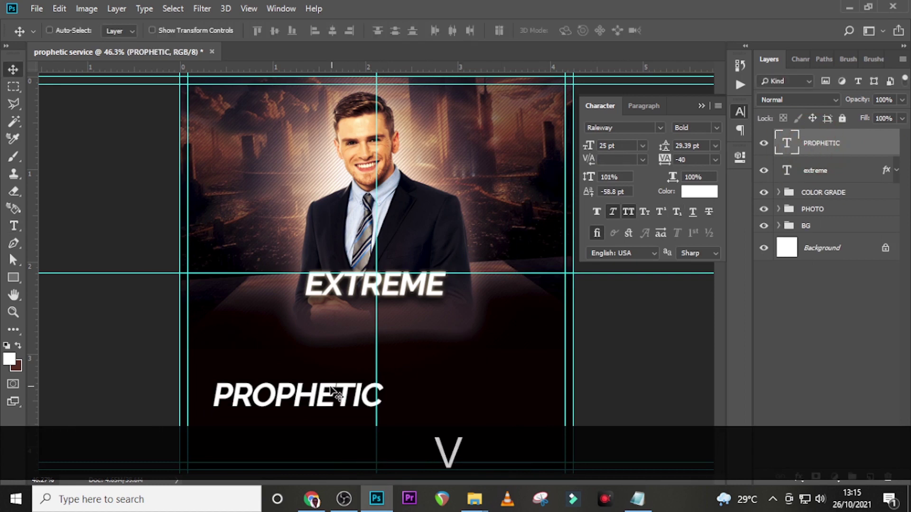
{"action": "left_click_drag", "start_coordinate": [335, 389], "coordinate": [413, 308]}
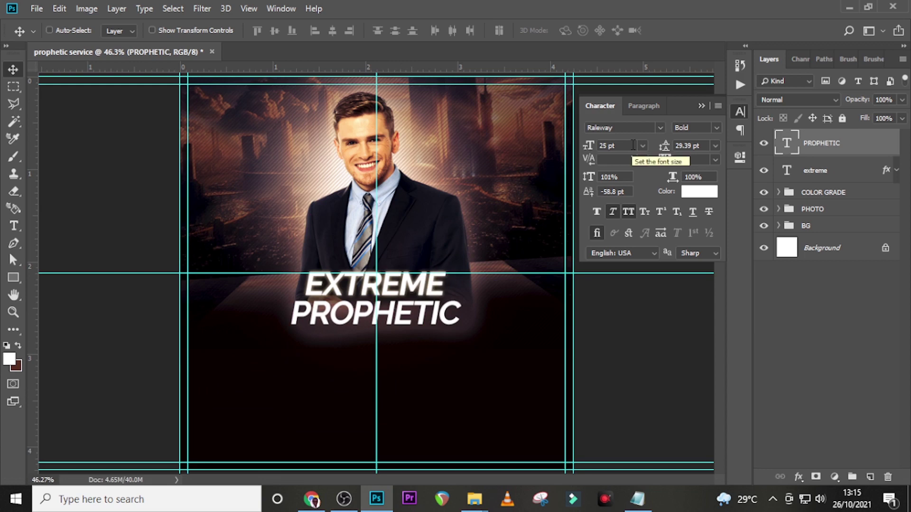
Set the PROPHETIC text's font to Impact and its size to 53 pt.
{"action": "left_click", "coordinate": [660, 129]}
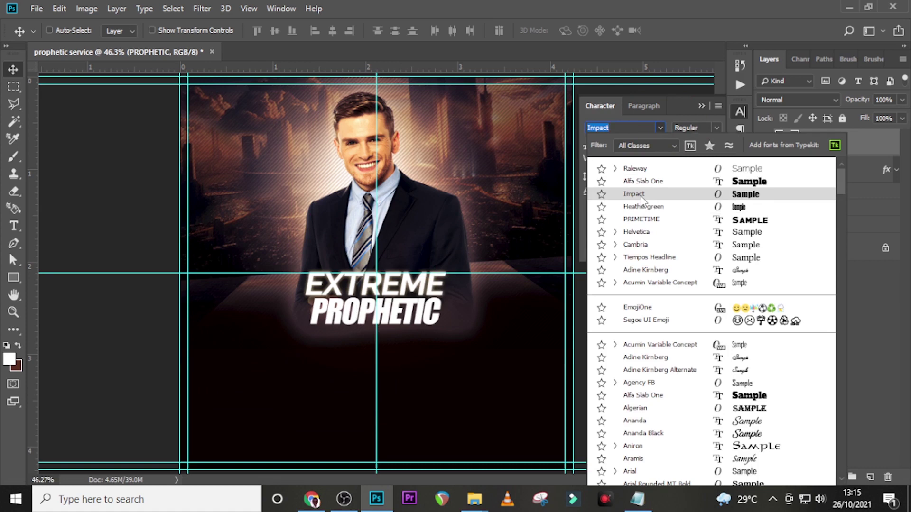
{"action": "left_click", "coordinate": [641, 197]}
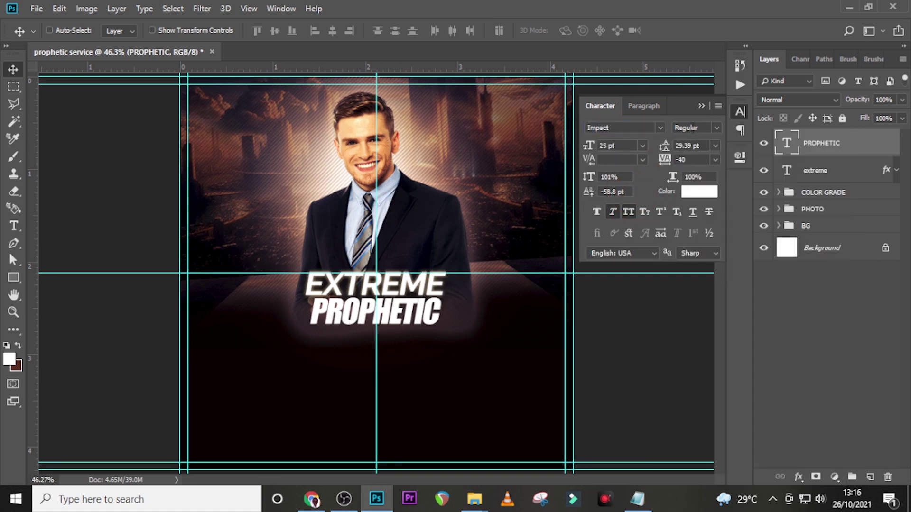
{"action": "left_click", "coordinate": [627, 146]}
{"action": "type", "text": "53"}
{"action": "key", "text": "Return"}
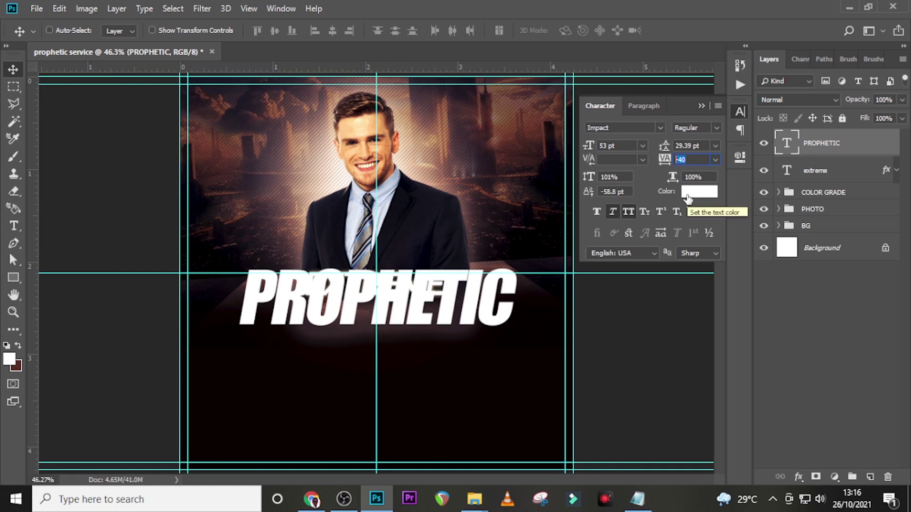
Convert the PROPHETIC text layer to a smart object.
{"action": "right_click", "coordinate": [888, 158]}
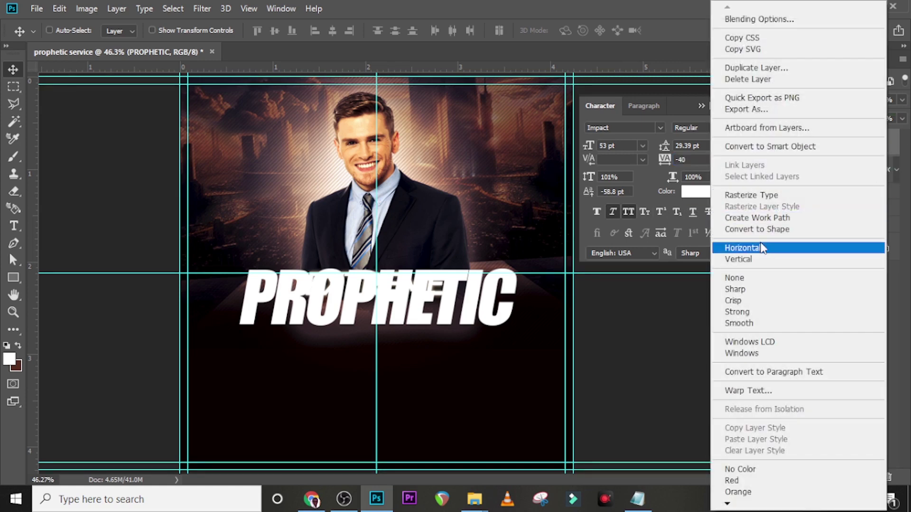
{"action": "left_click", "coordinate": [762, 147]}
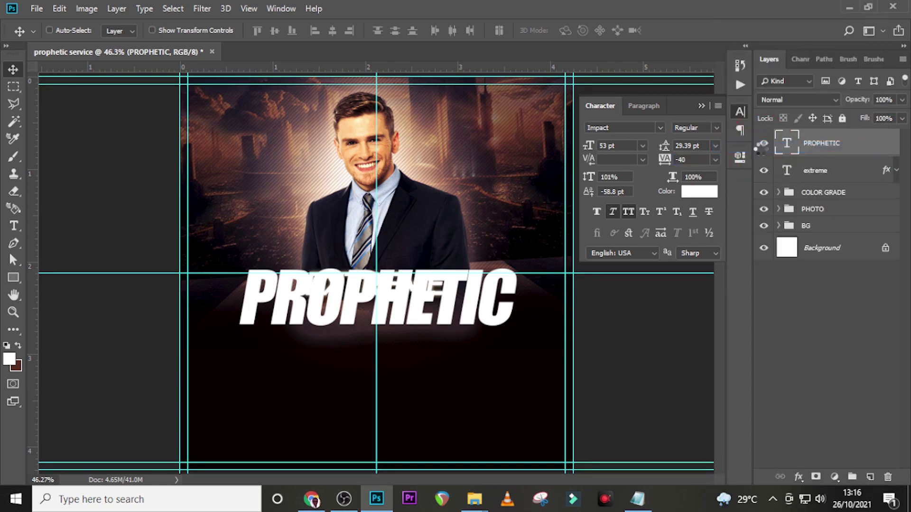
Move the PROPHETIC text straight down so it sits just beneath the EXTREME text without overlapping it.
{"action": "left_click", "coordinate": [815, 171]}
{"action": "key", "text": "v"}
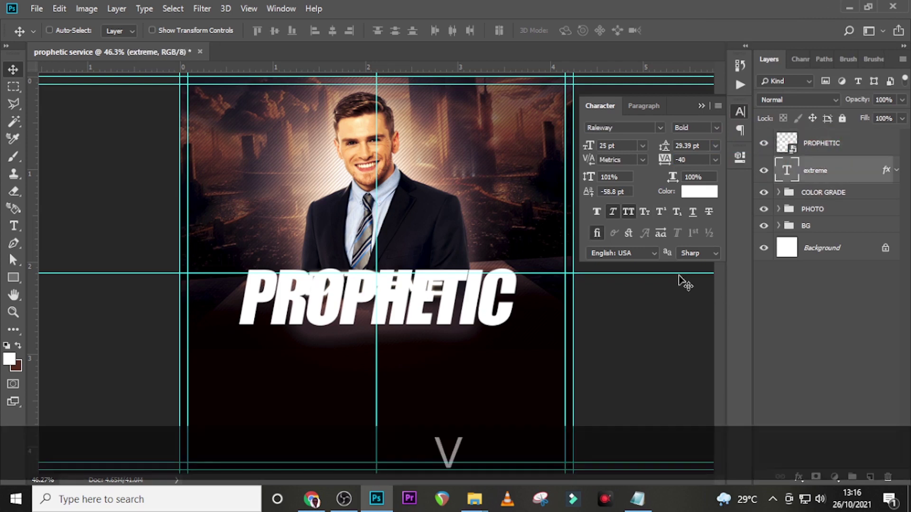
{"action": "key", "text": "ctrl+z"}
{"action": "key", "text": "shift+Down"}
{"action": "key", "text": "shift+Down"}
{"action": "key", "text": "shift+Down"}
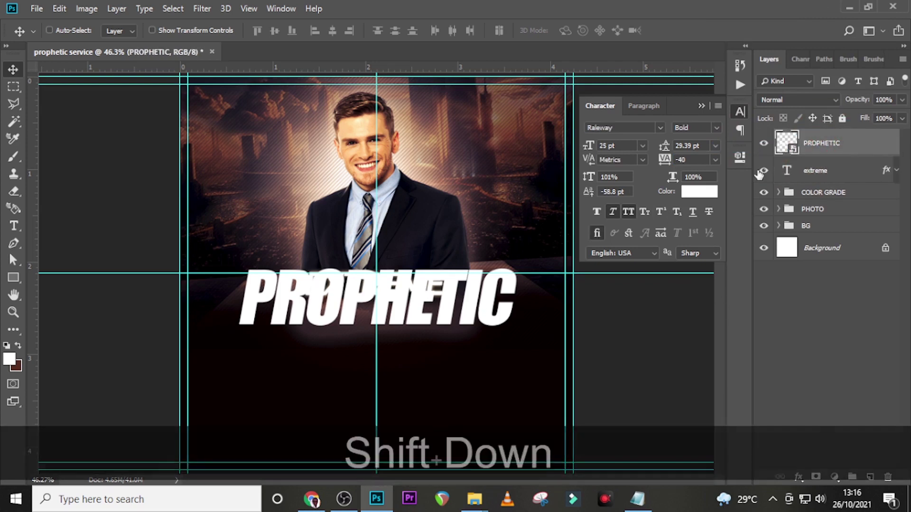
{"action": "key", "text": "v"}
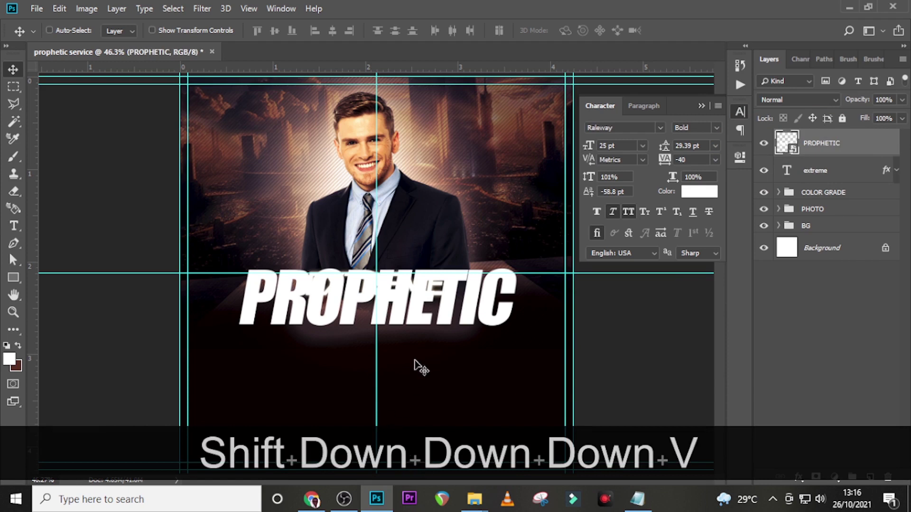
{"action": "left_click_drag", "start_coordinate": [412, 311], "coordinate": [412, 340]}
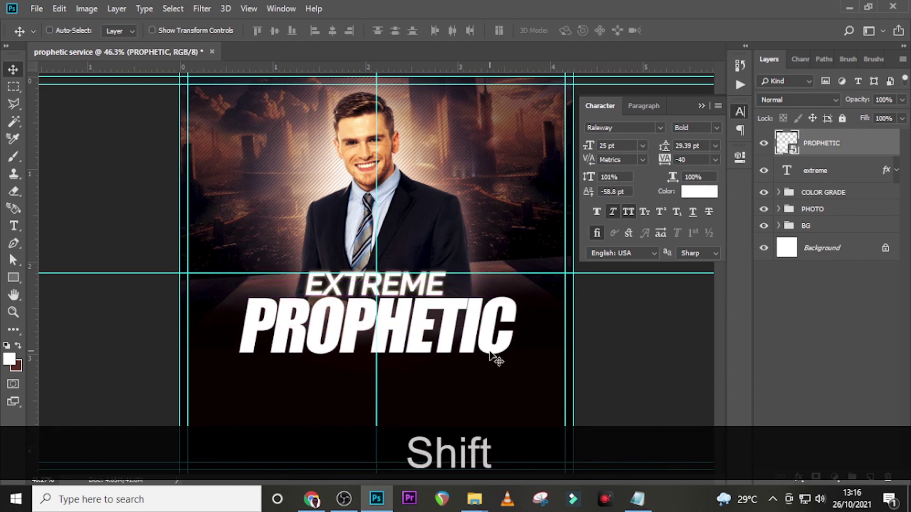
Nudge the PROPHETIC text slightly left so it is centred on the vertical guide.
{"action": "key", "text": "ctrl+t"}
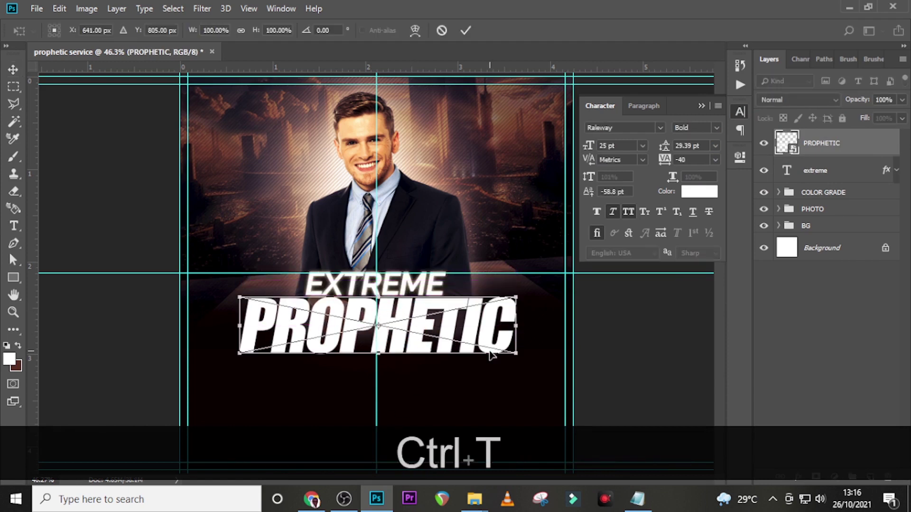
{"action": "key", "text": "Left"}
{"action": "key", "text": "Left"}
{"action": "key", "text": "Return"}
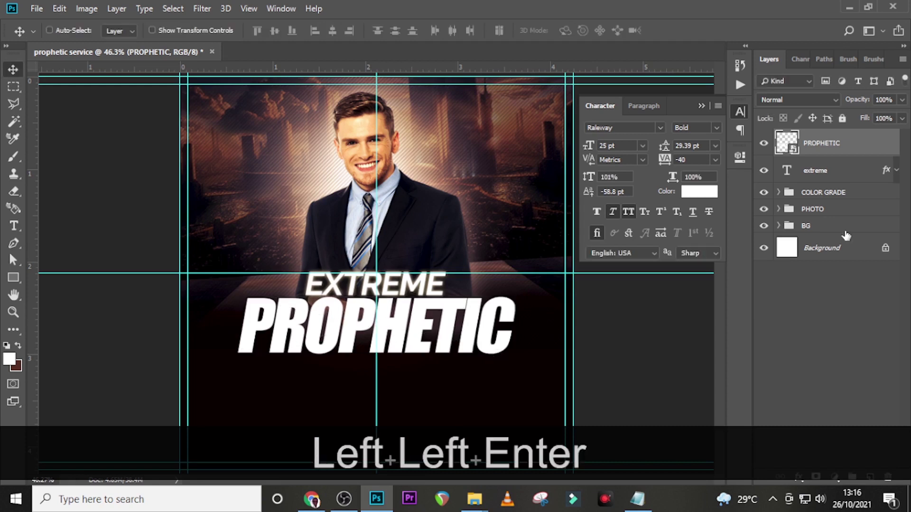
Nudge the EXTREME text slightly right so it is centred on the vertical guide.
{"action": "left_click", "coordinate": [840, 174]}
{"action": "key", "text": "ctrl+t"}
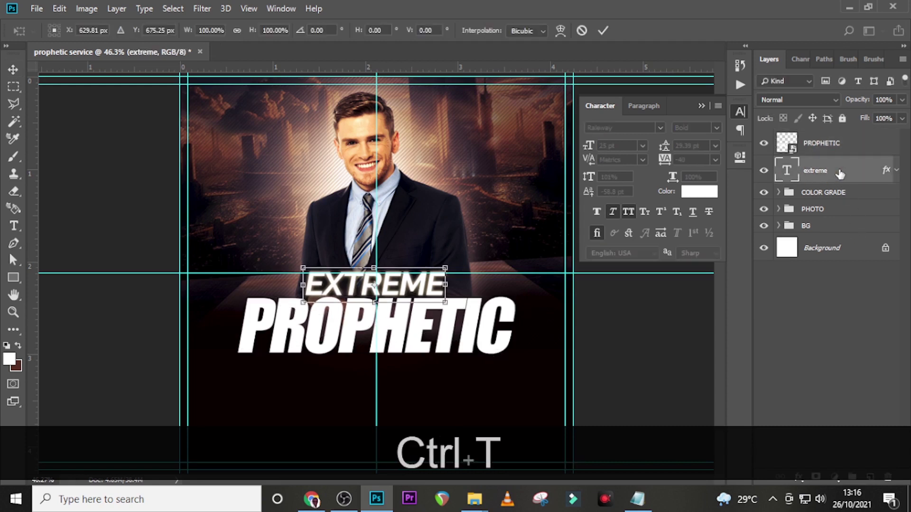
{"action": "key", "text": "Right"}
{"action": "key", "text": "Right"}
{"action": "key", "text": "Right"}
{"action": "key", "text": "Return"}
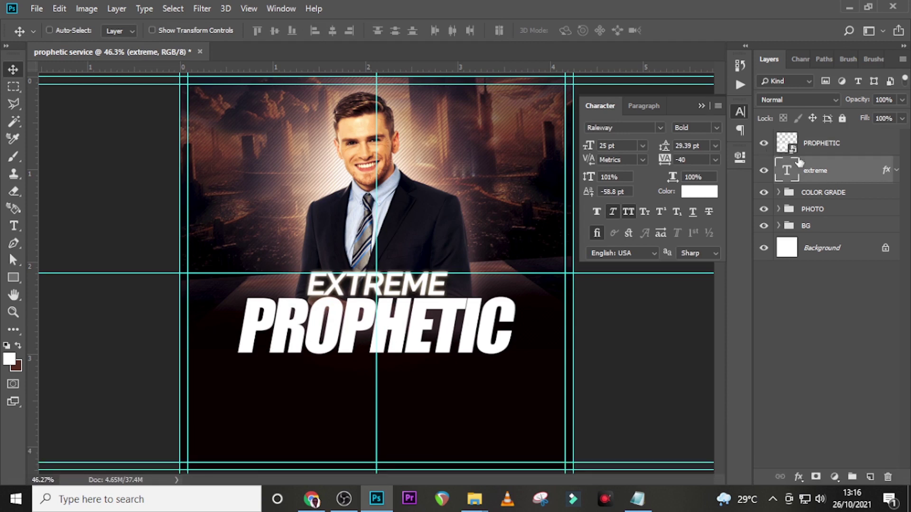
Add a Drop Shadow to the PROPHETIC layer with distance 17 px, spread 29% and size 27 px.
{"action": "left_click", "coordinate": [825, 143]}
{"action": "key", "text": "Delete"}
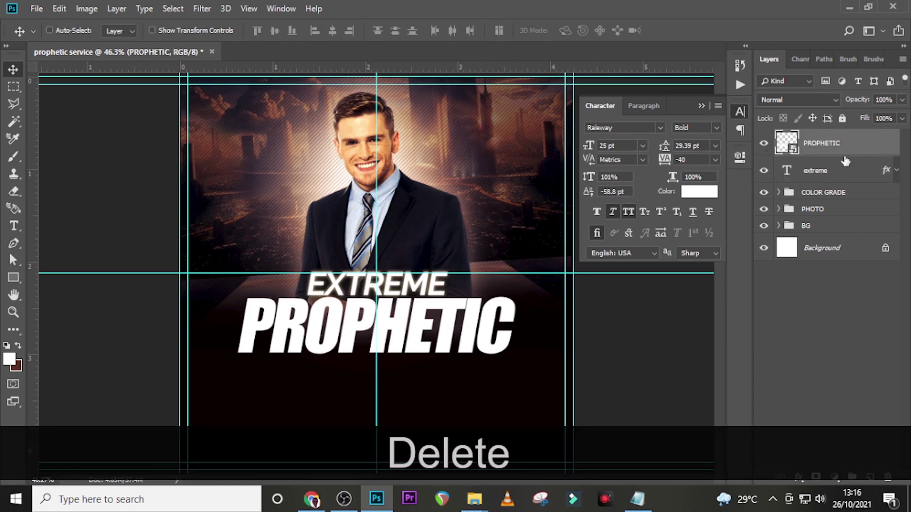
{"action": "double_click", "coordinate": [887, 151]}
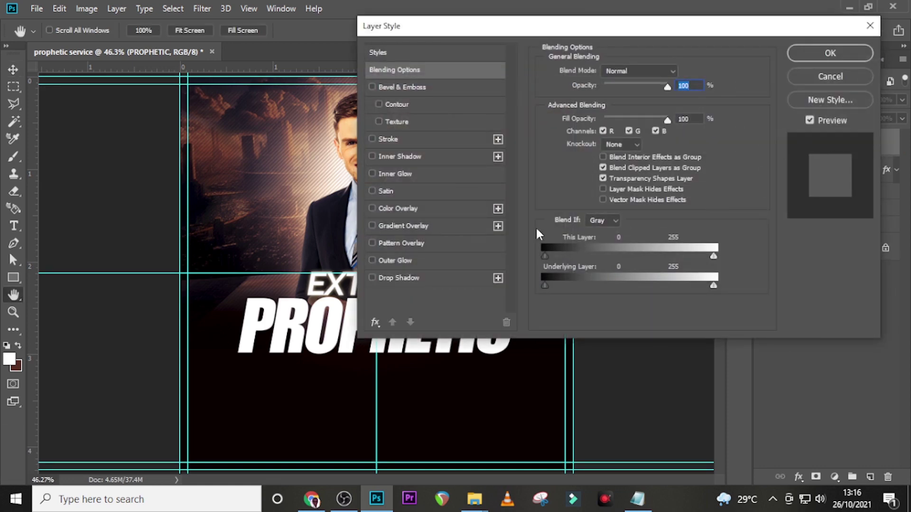
{"action": "left_click", "coordinate": [405, 280]}
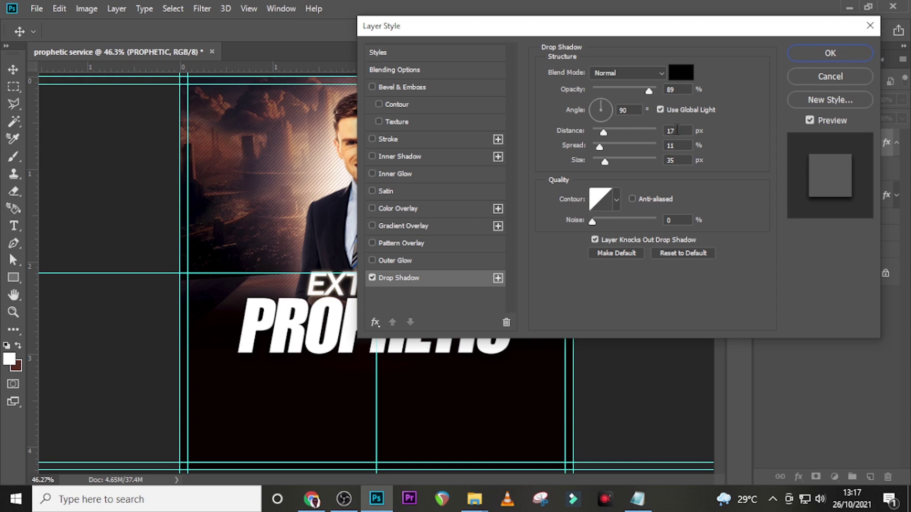
{"action": "left_click", "coordinate": [676, 144]}
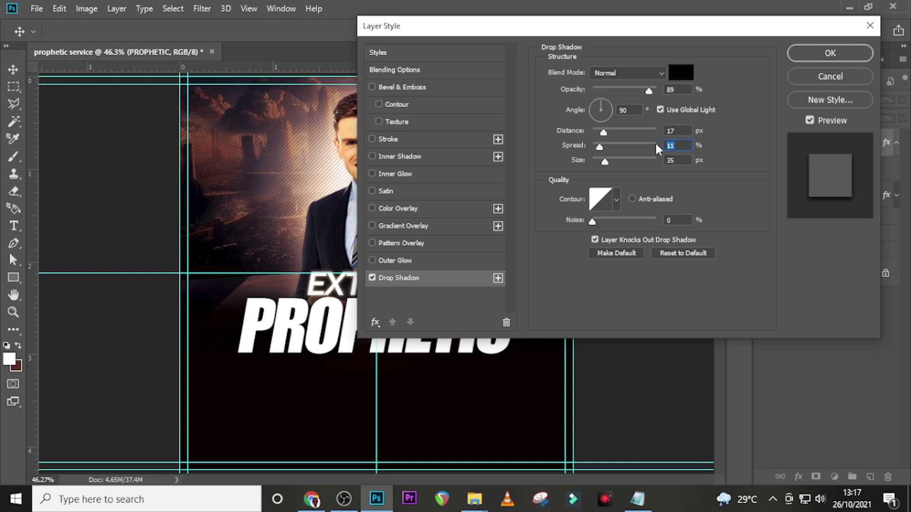
{"action": "type", "text": "29"}
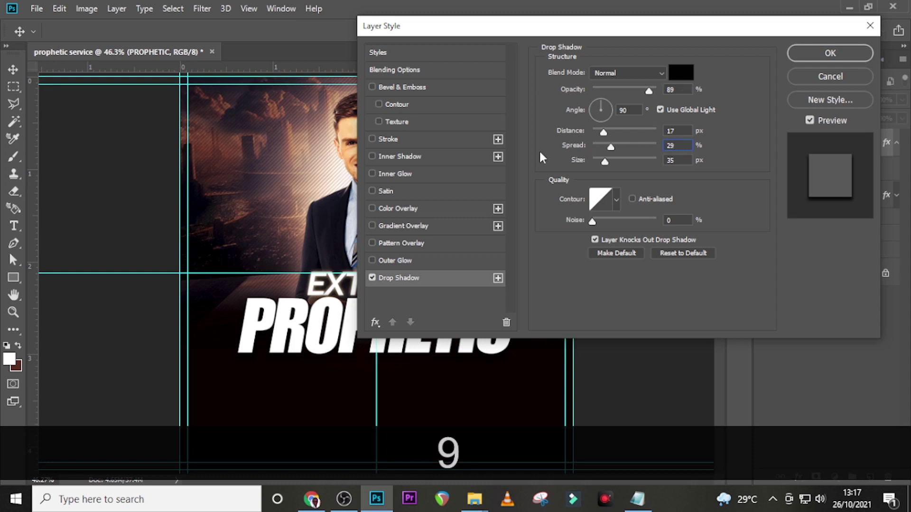
{"action": "key", "text": "Tab"}
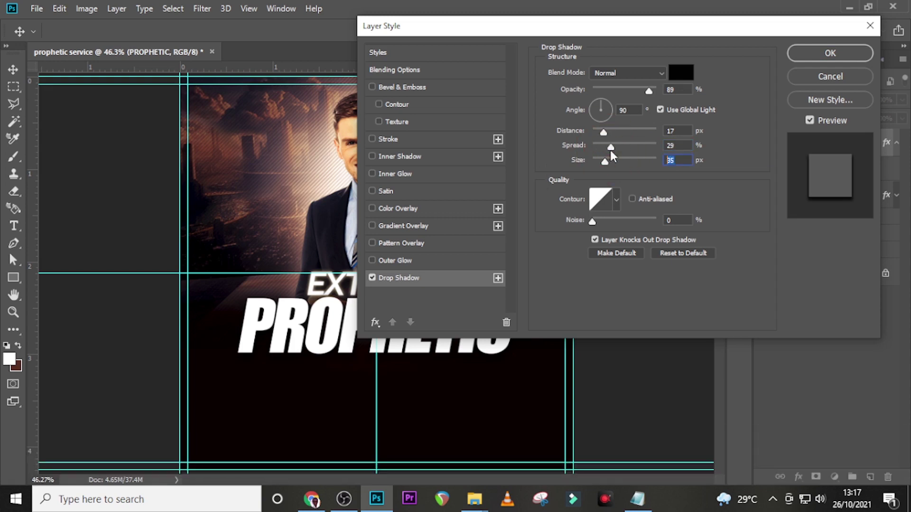
{"action": "type", "text": "27"}
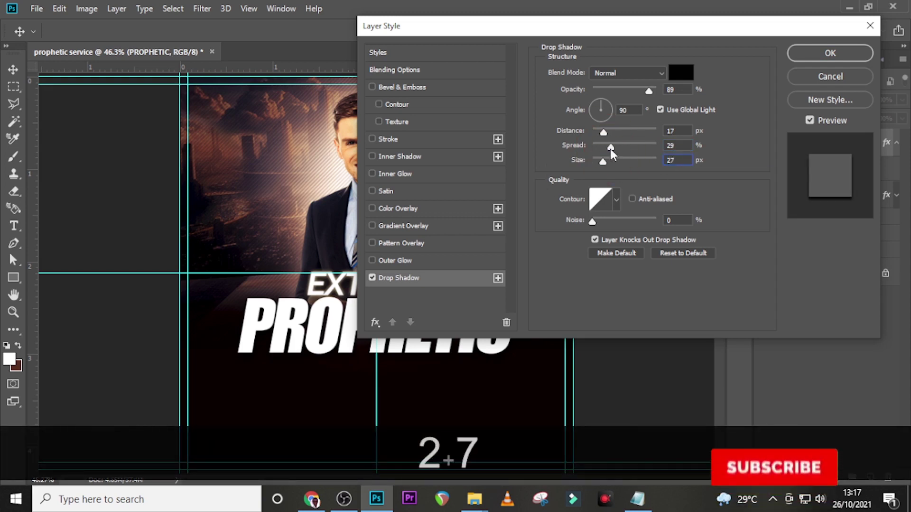
{"action": "left_click", "coordinate": [832, 52]}
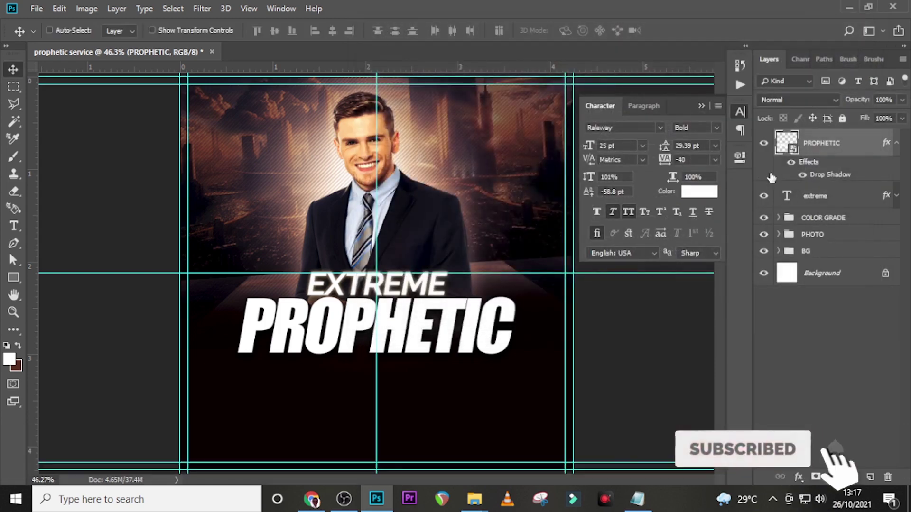
Compare the PROPHETIC text with and without its effects, and collapse the layer's effects list.
{"action": "left_click", "coordinate": [791, 162]}
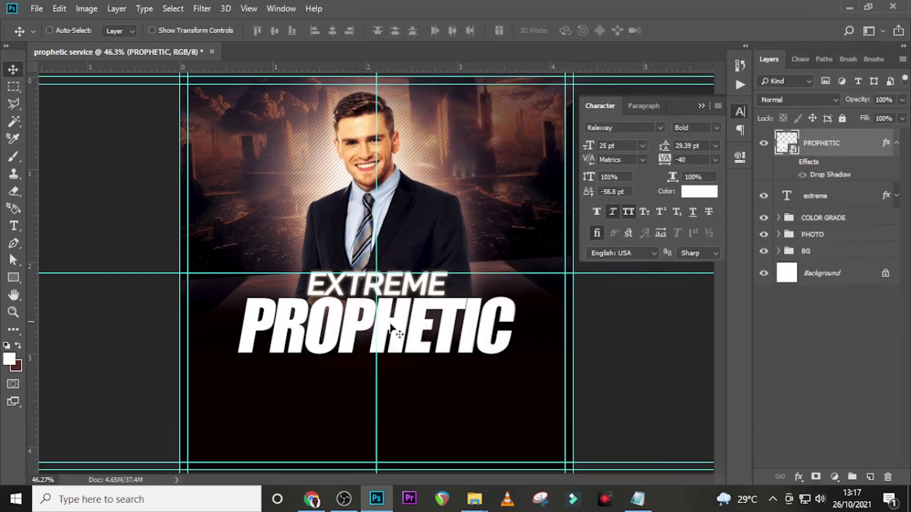
{"action": "left_click", "coordinate": [790, 162]}
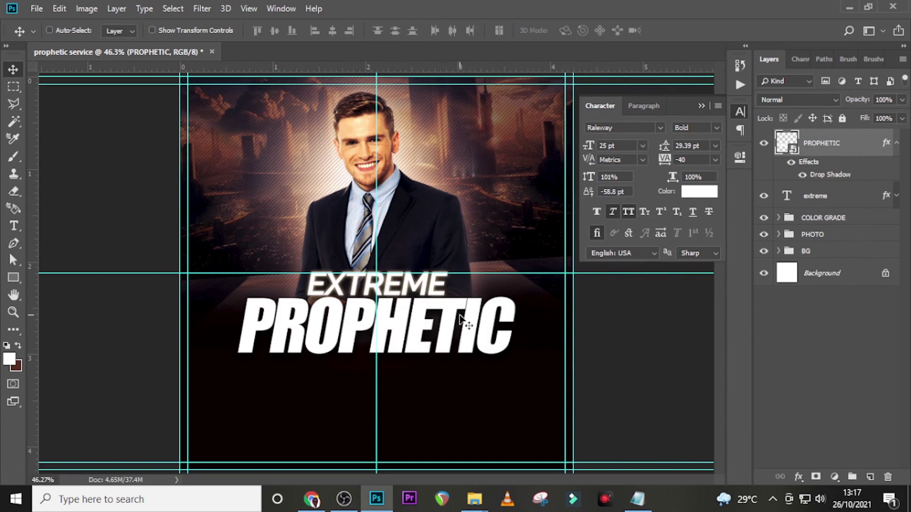
{"action": "left_click", "coordinate": [896, 143]}
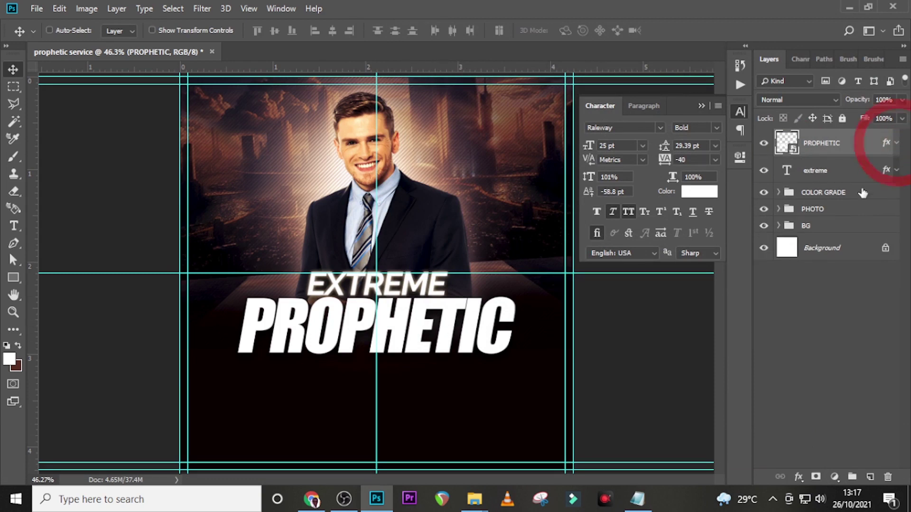
Duplicate the EXTREME text layer and place the copy directly below the PROPHETIC text.
{"action": "left_click", "coordinate": [824, 173]}
{"action": "key", "text": "ctrl+j"}
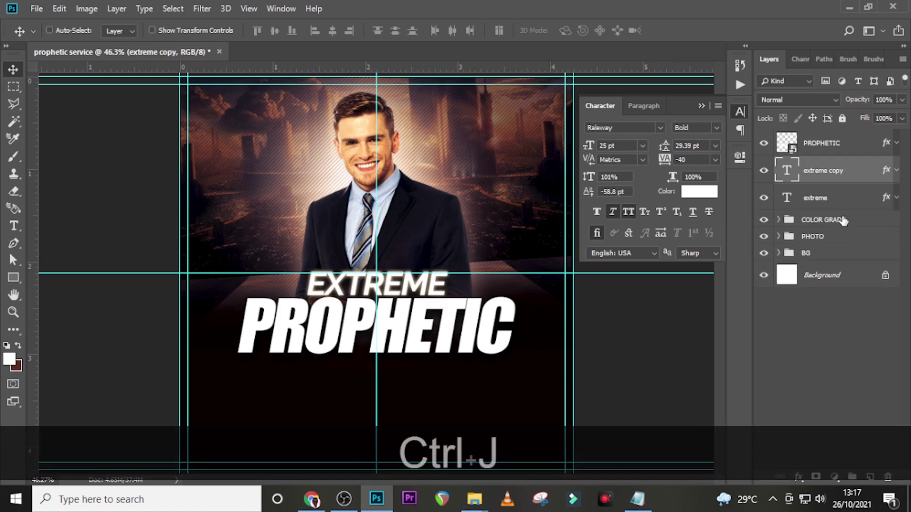
{"action": "key", "text": "v"}
{"action": "left_click_drag", "start_coordinate": [409, 301], "coordinate": [407, 384]}
{"action": "key", "text": "Up"}
{"action": "key", "text": "Up"}
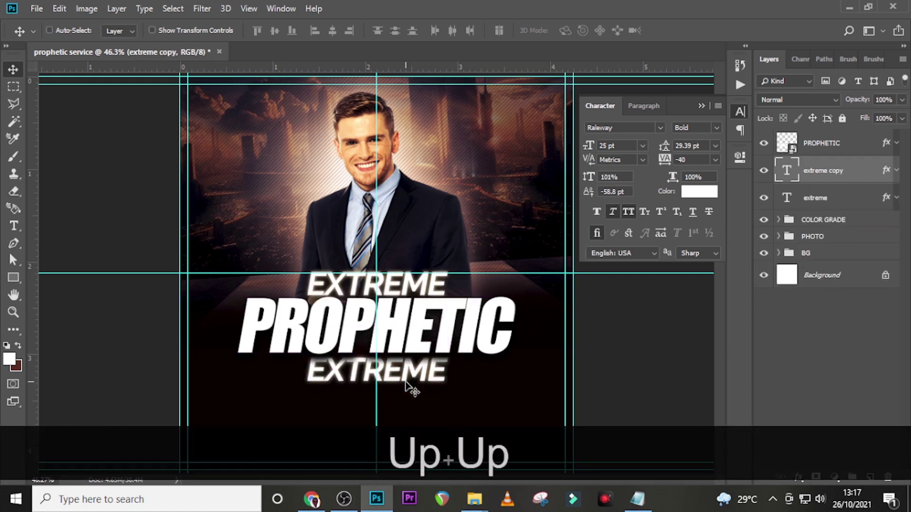
{"action": "key", "text": "Down"}
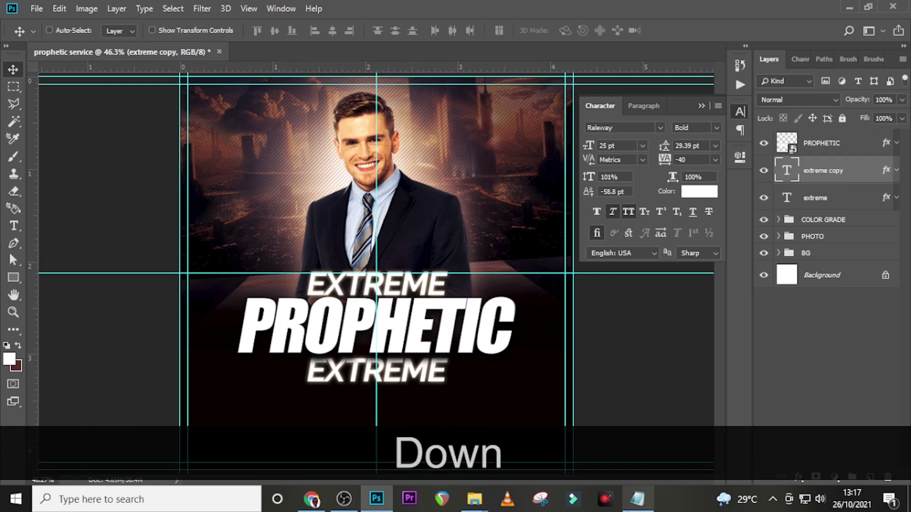
Replace the duplicated text below PROPHETIC with "ENCOUNTER", copied from U36.txt in Notepad.
{"action": "left_click", "coordinate": [637, 499]}
{"action": "left_click_drag", "start_coordinate": [574, 231], "coordinate": [490, 231]}
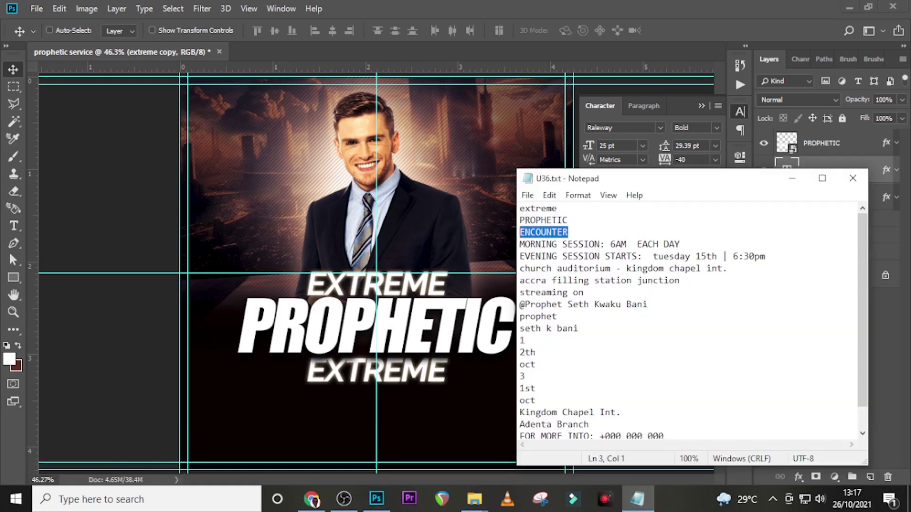
{"action": "key", "text": "ctrl+c"}
{"action": "left_click", "coordinate": [489, 232]}
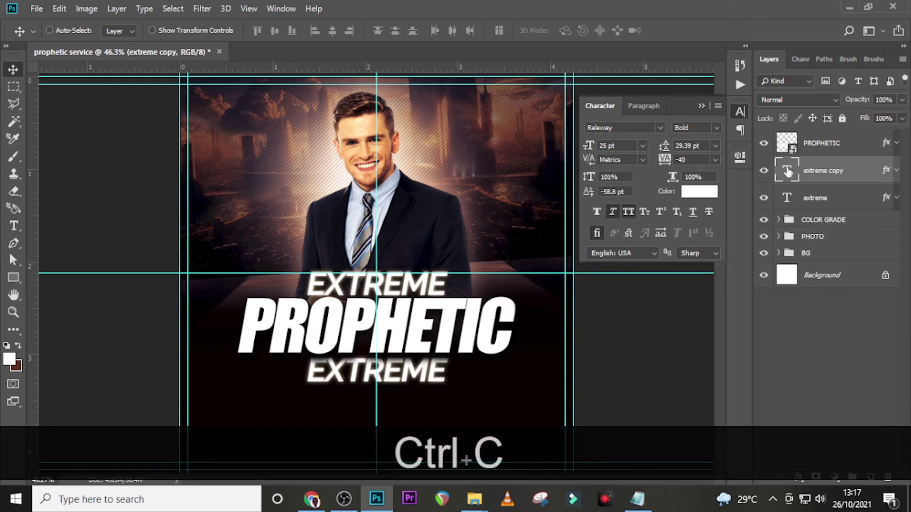
{"action": "double_click", "coordinate": [786, 170]}
{"action": "key", "text": "ctrl+v"}
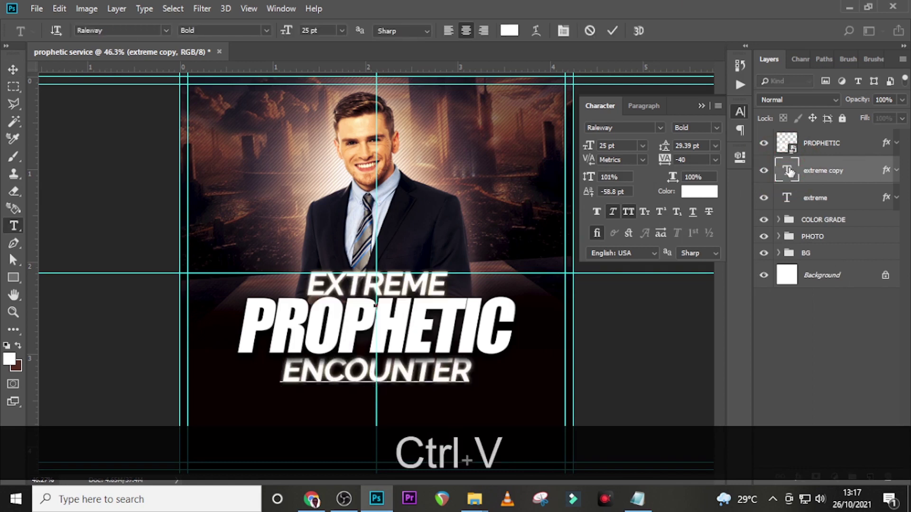
Nudge the ENCOUNTER text slightly right to centre it on the vertical guide, and a touch down.
{"action": "key", "text": "ctrl+t"}
{"action": "key", "text": "Right"}
{"action": "key", "text": "Right"}
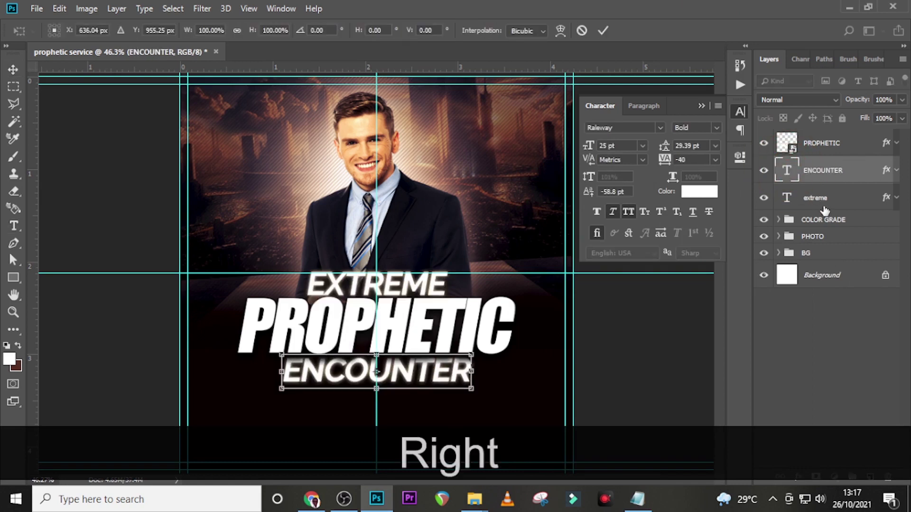
{"action": "key", "text": "Return"}
{"action": "key", "text": "v"}
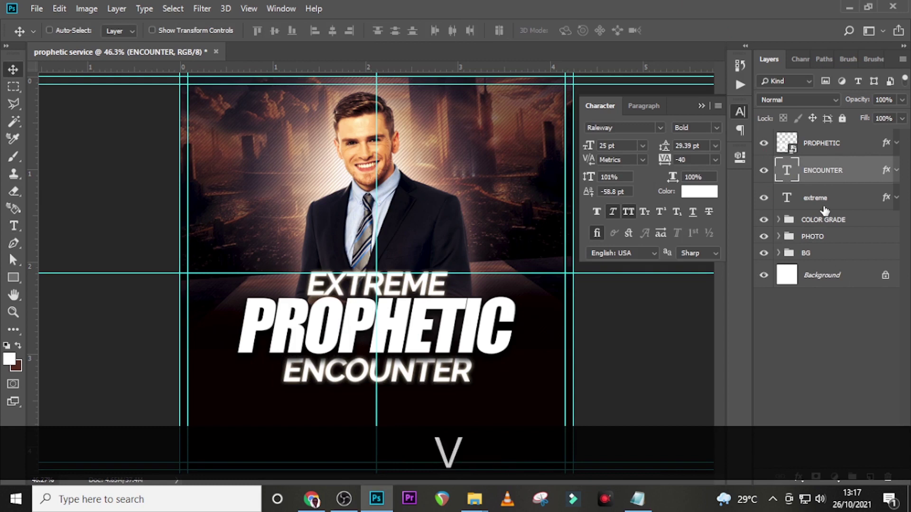
{"action": "key", "text": "Down"}
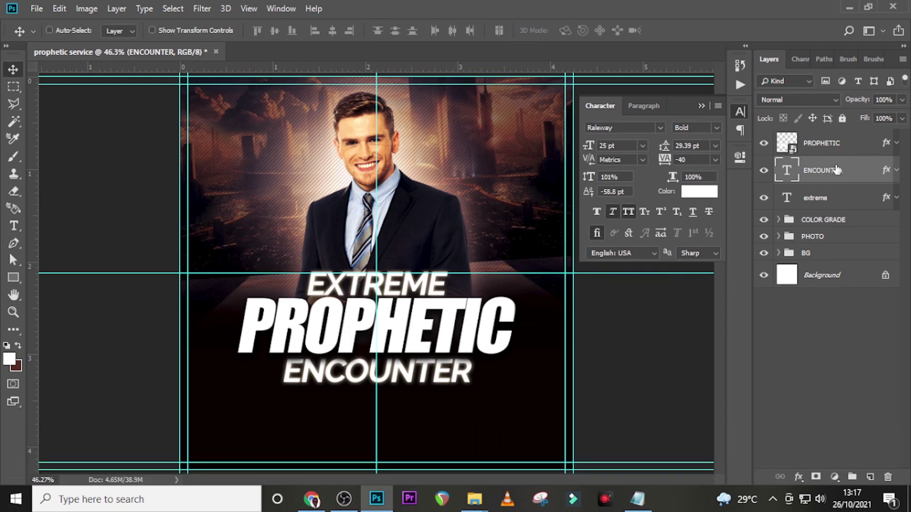
Move the extreme text layer above the PROPHETIC layer so its shadow falls on that word.
{"action": "left_click", "coordinate": [821, 203]}
{"action": "left_click_drag", "start_coordinate": [821, 203], "coordinate": [819, 138]}
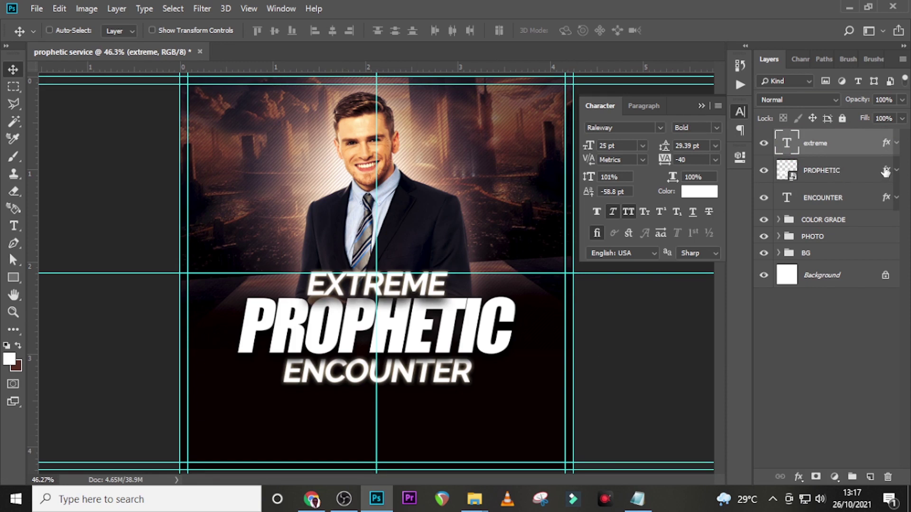
Nudge the ENCOUNTER text up closer to PROPHETIC and move its layer between extreme and PROPHETIC.
{"action": "left_click", "coordinate": [831, 200]}
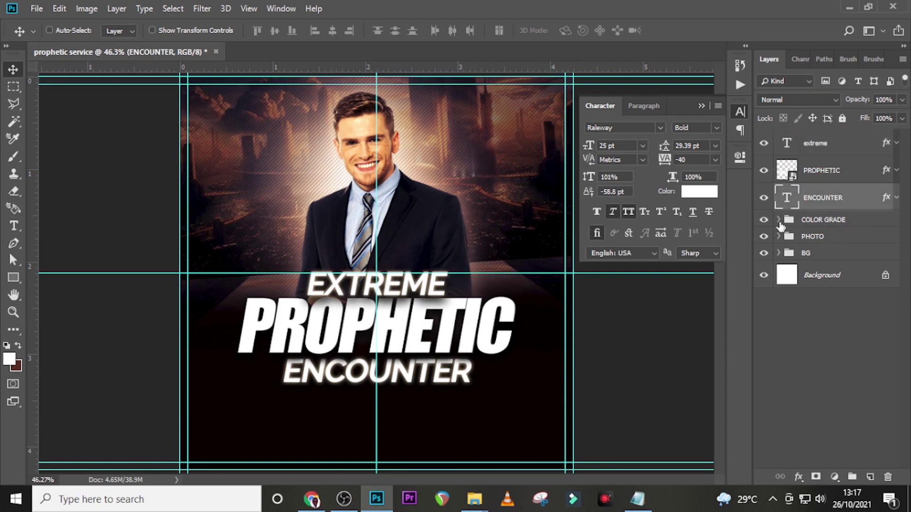
{"action": "key", "text": "Up"}
{"action": "key", "text": "Up"}
{"action": "key", "text": "Up"}
{"action": "key", "text": "Up"}
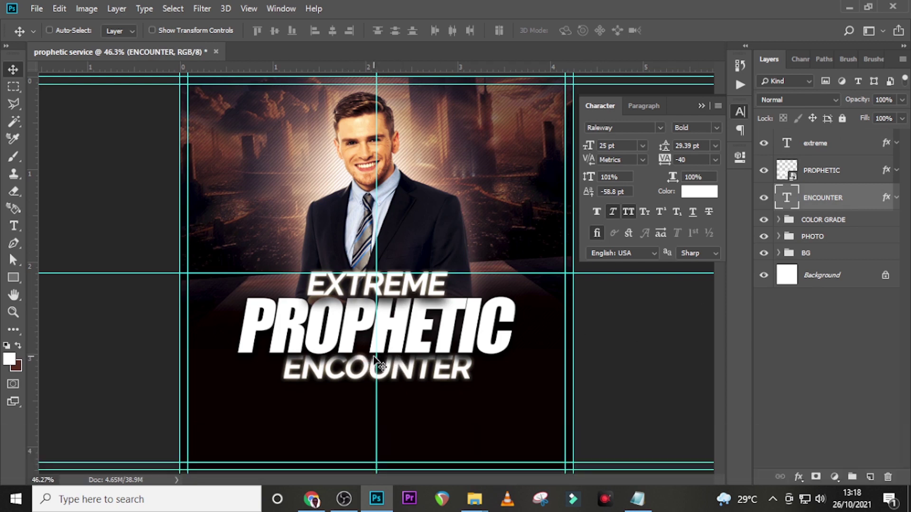
{"action": "left_click_drag", "start_coordinate": [816, 210], "coordinate": [821, 163]}
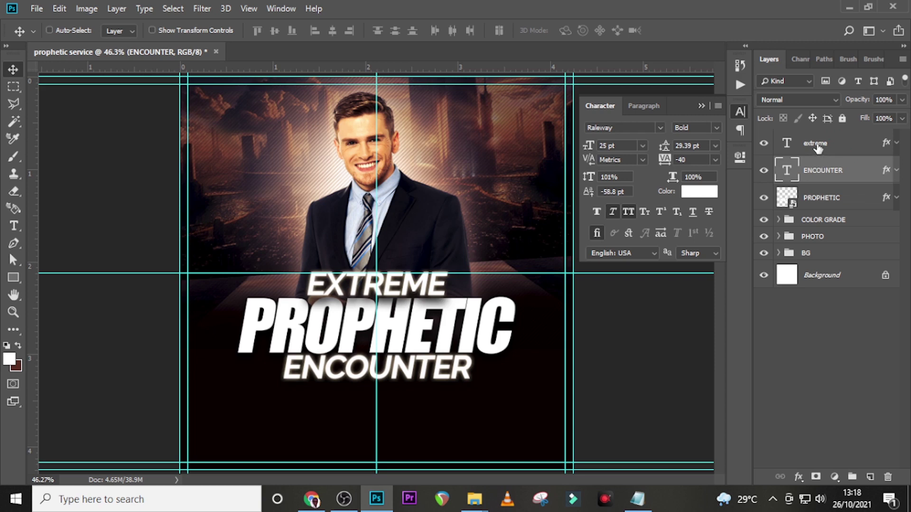
Group the extreme, ENCOUNTER and PROPHETIC layers together.
{"action": "left_click", "coordinate": [817, 145]}
{"action": "left_click", "coordinate": [821, 172], "text": "shift"}
{"action": "left_click", "coordinate": [823, 206], "text": "shift"}
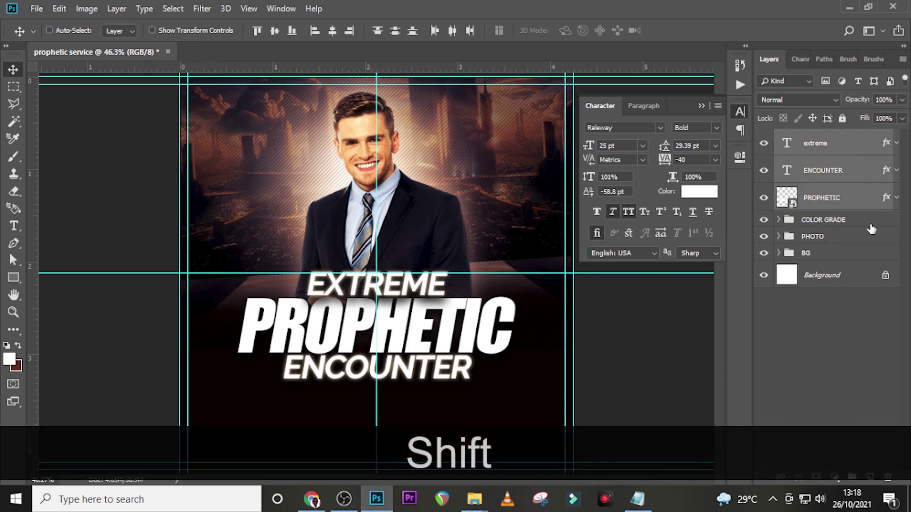
{"action": "key", "text": "shift+ctrl"}
{"action": "key", "text": "shift+ctrl+g"}
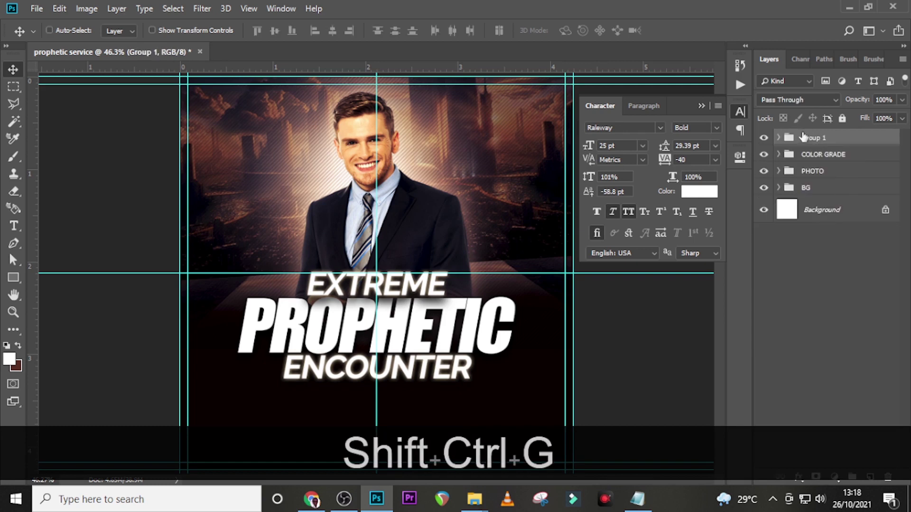
Rename the title text group as THEME.
{"action": "double_click", "coordinate": [813, 137]}
{"action": "key", "text": "Caps_Lock"}
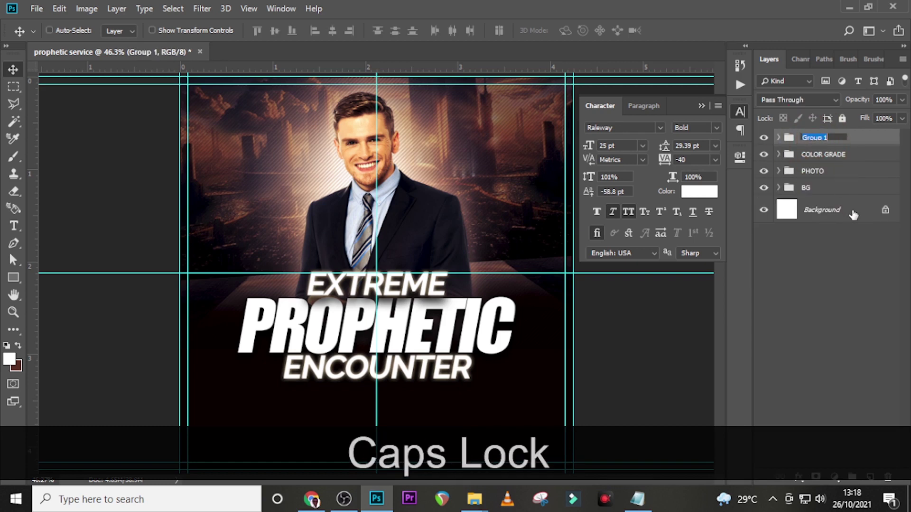
{"action": "type", "text": "THEME"}
{"action": "key", "text": "Return"}
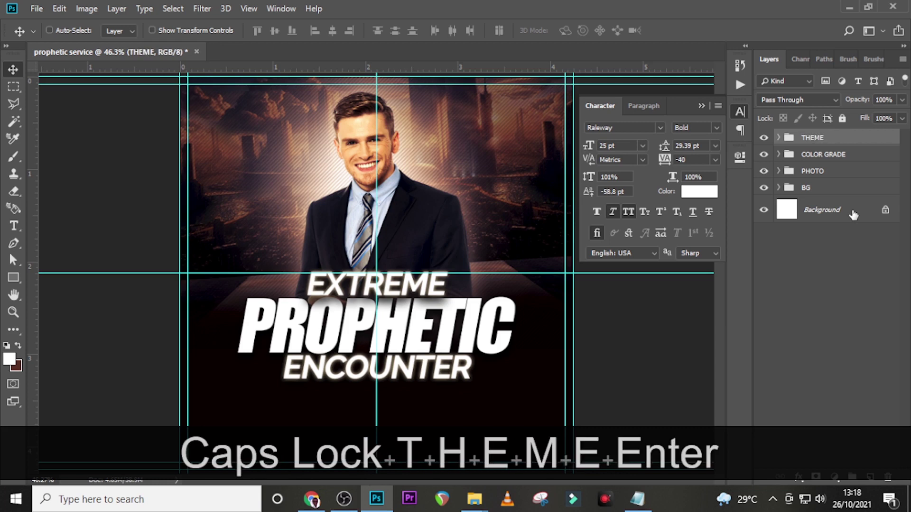
Rotate the whole THEME group counterclockwise by about 3.9° so the title tilts upward.
{"action": "key", "text": "ctrl"}
{"action": "key", "text": "ctrl+t"}
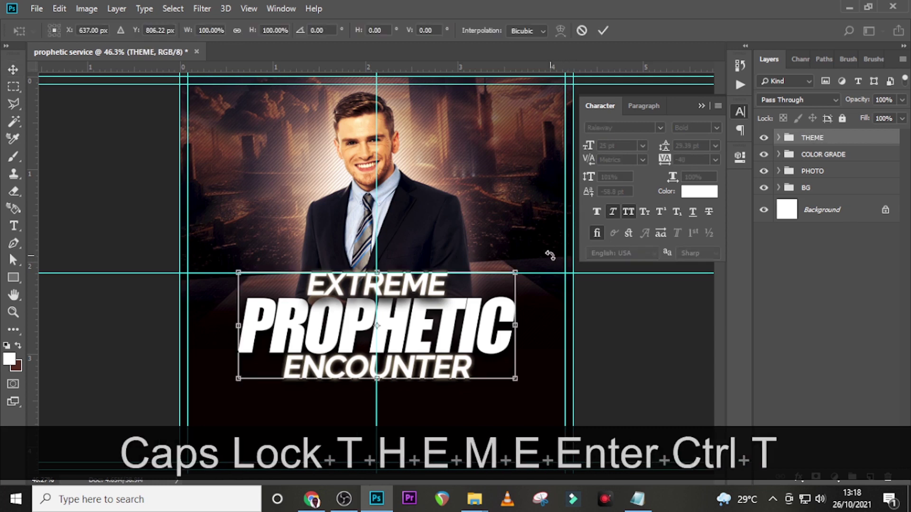
{"action": "left_click_drag", "start_coordinate": [547, 255], "coordinate": [549, 243]}
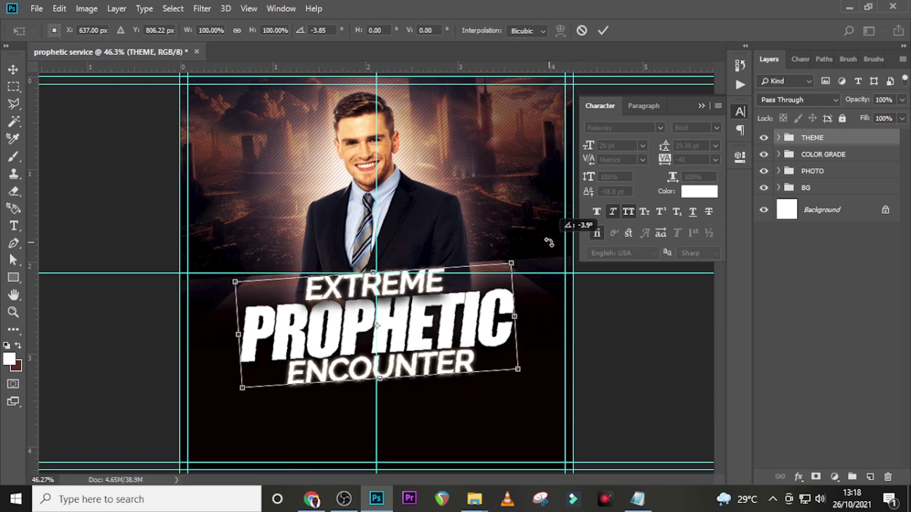
{"action": "key", "text": "Return"}
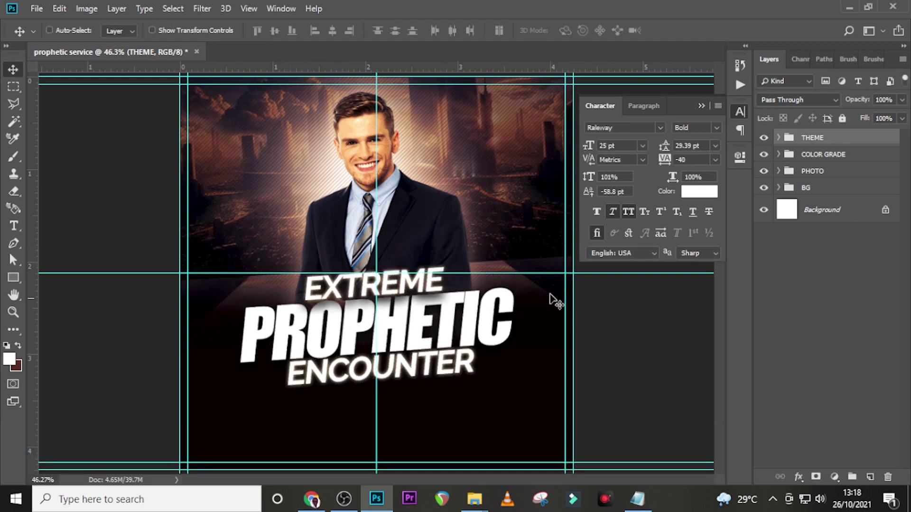
Duplicate the PROPHETIC layer inside the THEME group and clear the layer style from the original underneath.
{"action": "left_click", "coordinate": [779, 138]}
{"action": "left_click", "coordinate": [830, 186]}
{"action": "left_click", "coordinate": [883, 221]}
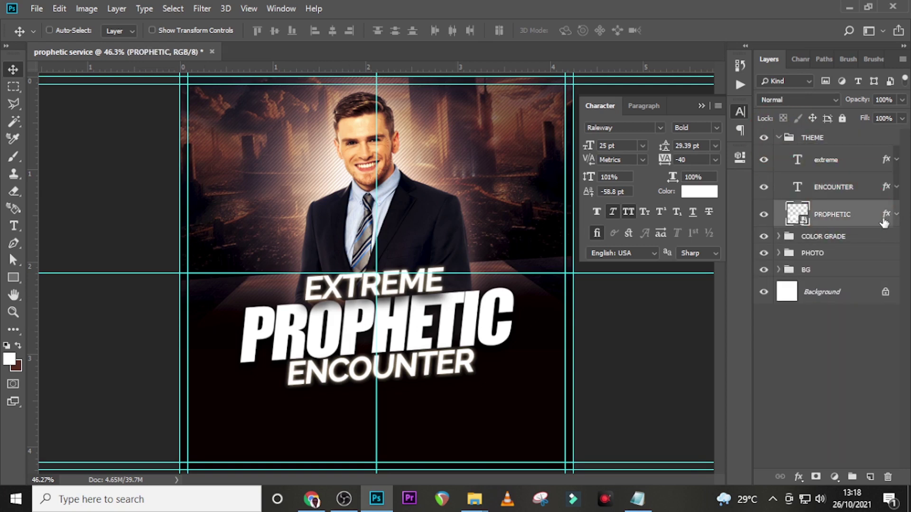
{"action": "key", "text": "ctrl+j"}
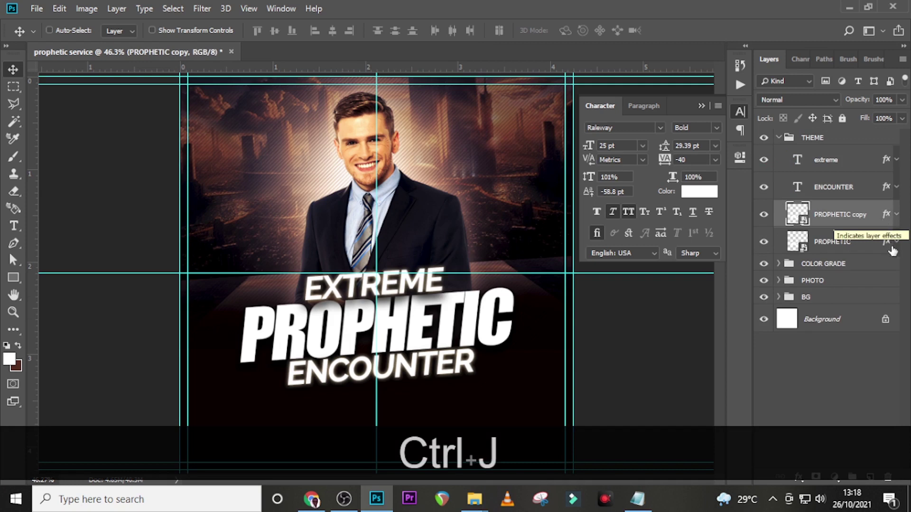
{"action": "right_click", "coordinate": [886, 246]}
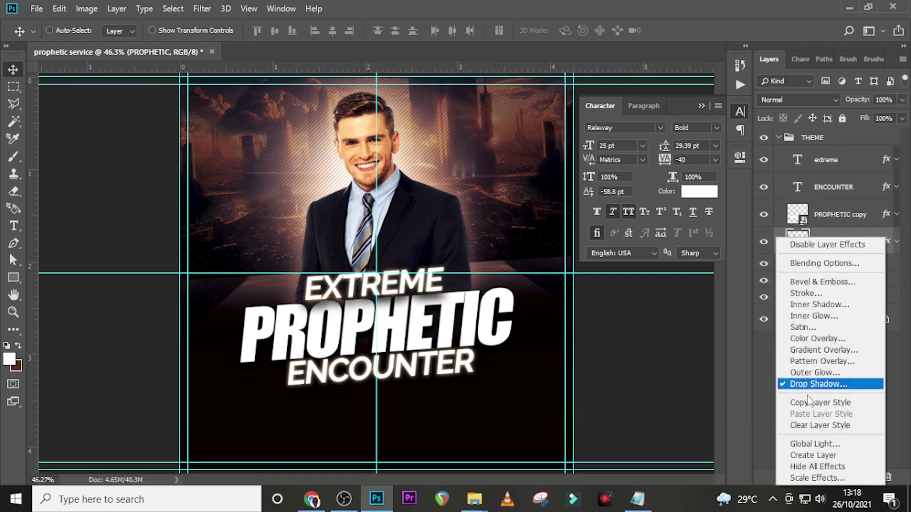
{"action": "left_click", "coordinate": [811, 425]}
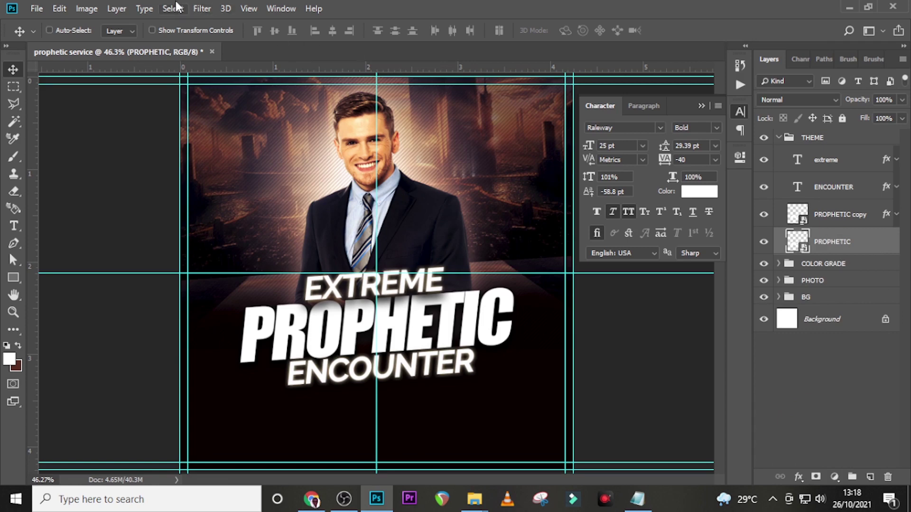
Apply a Motion Blur to the original PROPHETIC layer with an angle of 13° and a distance of 117 pixels.
{"action": "left_click", "coordinate": [203, 9]}
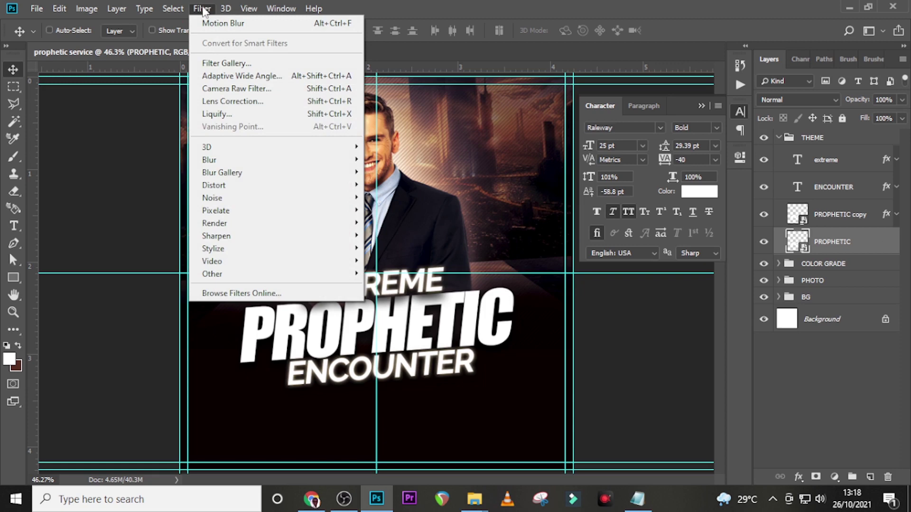
{"action": "left_click", "coordinate": [208, 160]}
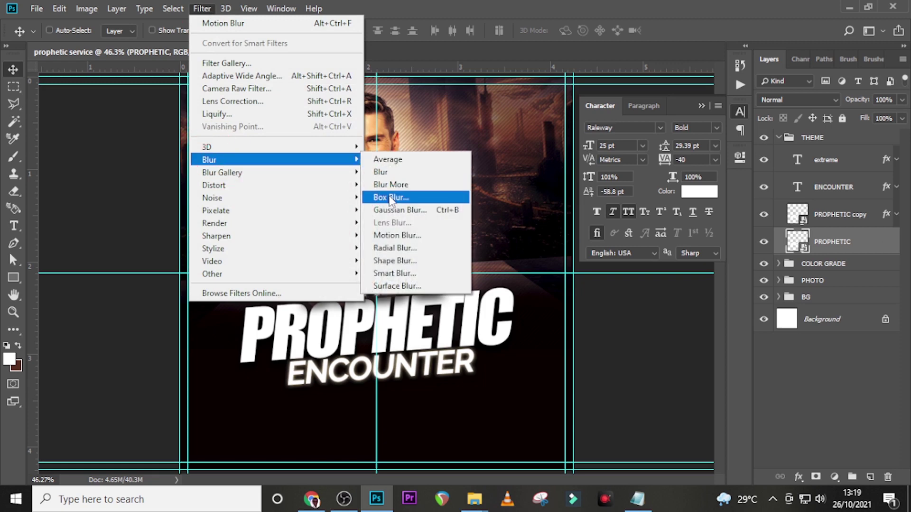
{"action": "left_click", "coordinate": [397, 235]}
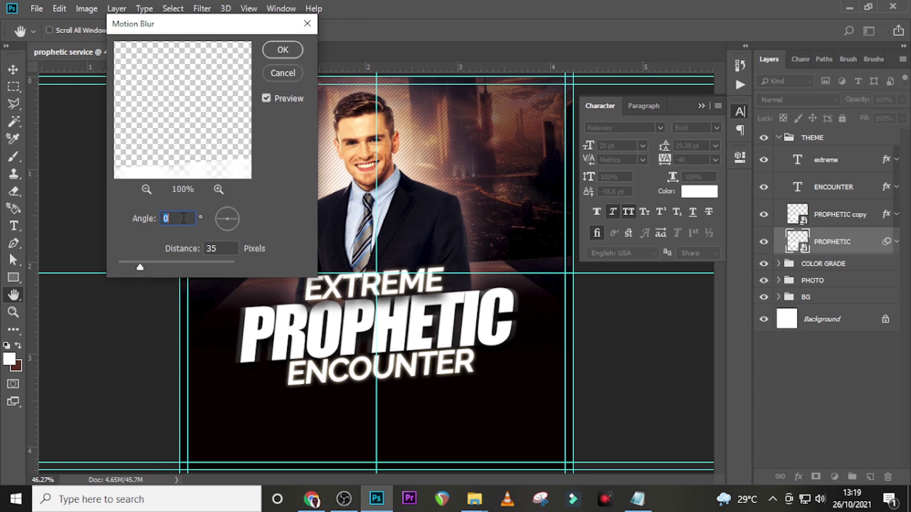
{"action": "type", "text": "13"}
{"action": "left_click", "coordinate": [164, 244]}
{"action": "type", "text": "117"}
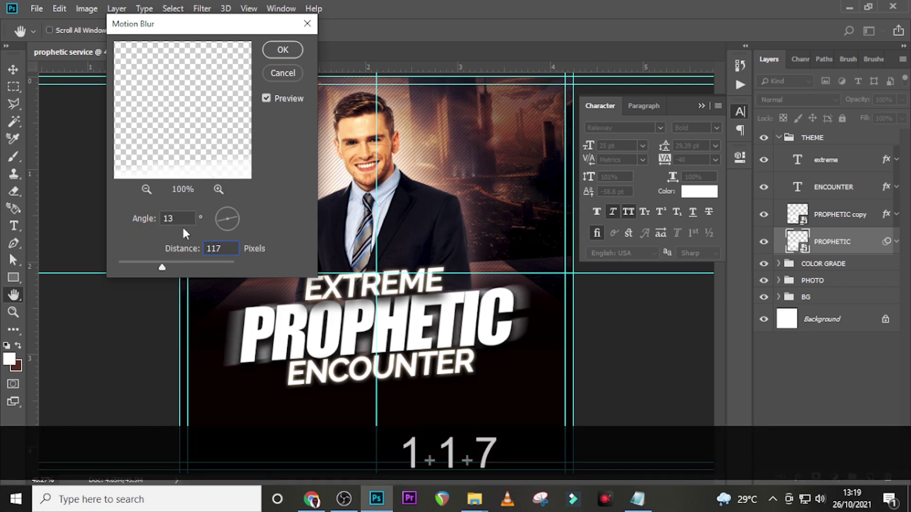
{"action": "left_click", "coordinate": [283, 49]}
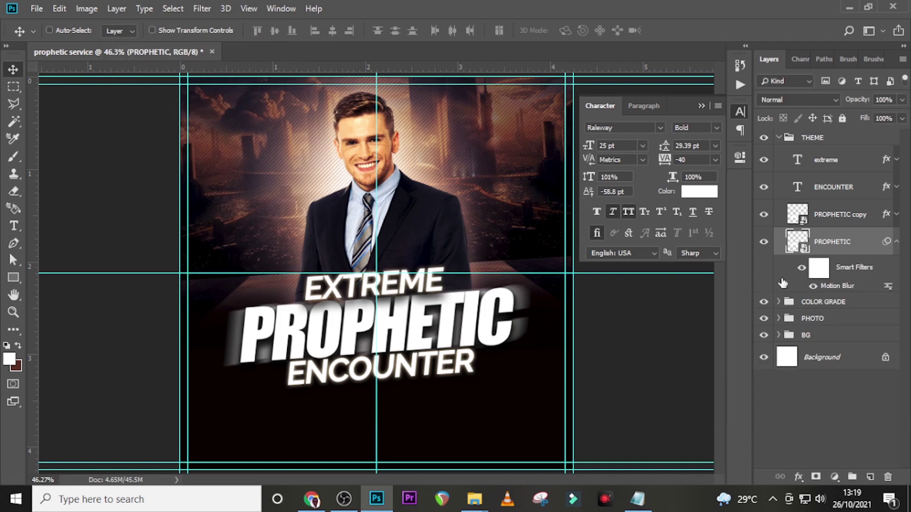
{"action": "left_click", "coordinate": [896, 242]}
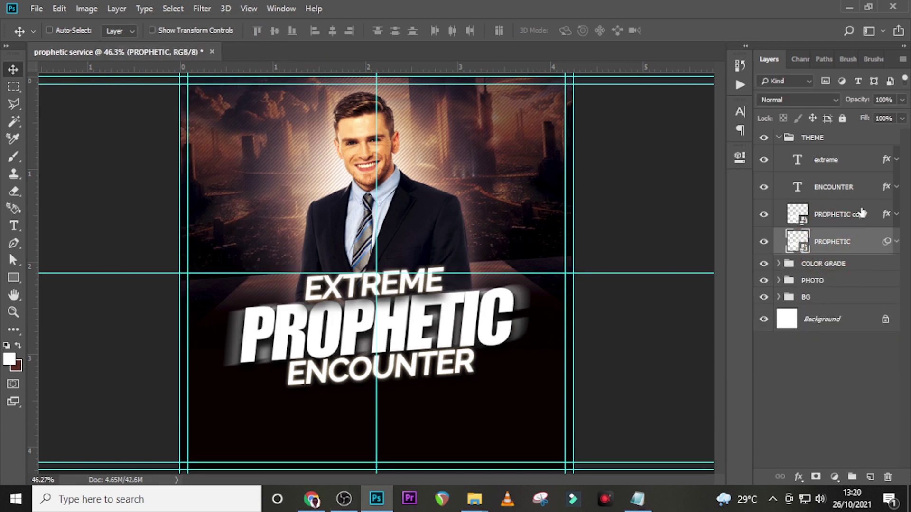
Set the blurred PROPHETIC layer's opacity to 50% and duplicate that layer.
{"action": "left_click", "coordinate": [854, 100]}
{"action": "type", "text": "50"}
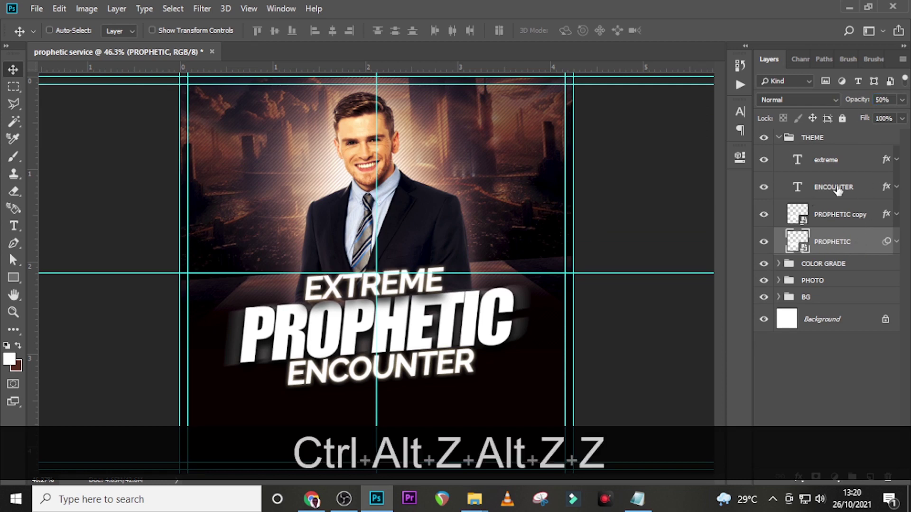
{"action": "key", "text": "ctrl+j"}
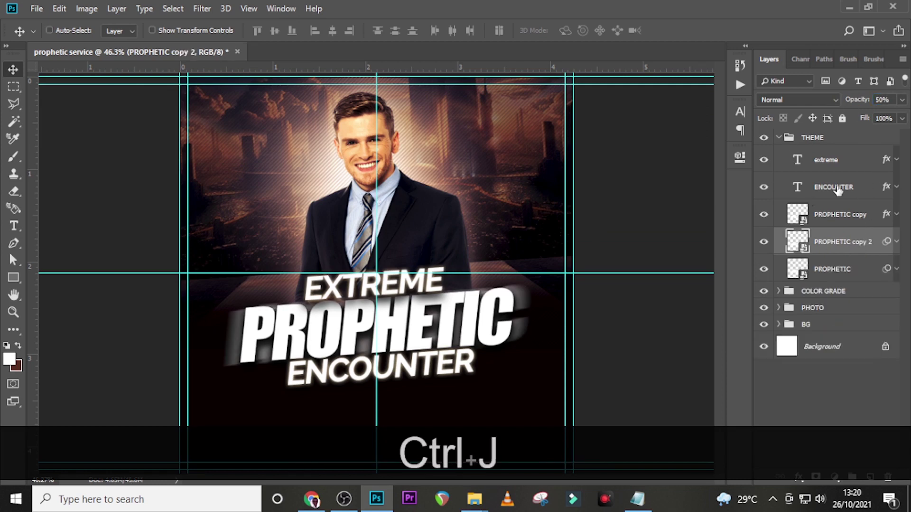
Nudge the duplicated blur layer slightly right and the original blurred PROPHETIC layer slightly left to widen the streaks.
{"action": "key", "text": "shift"}
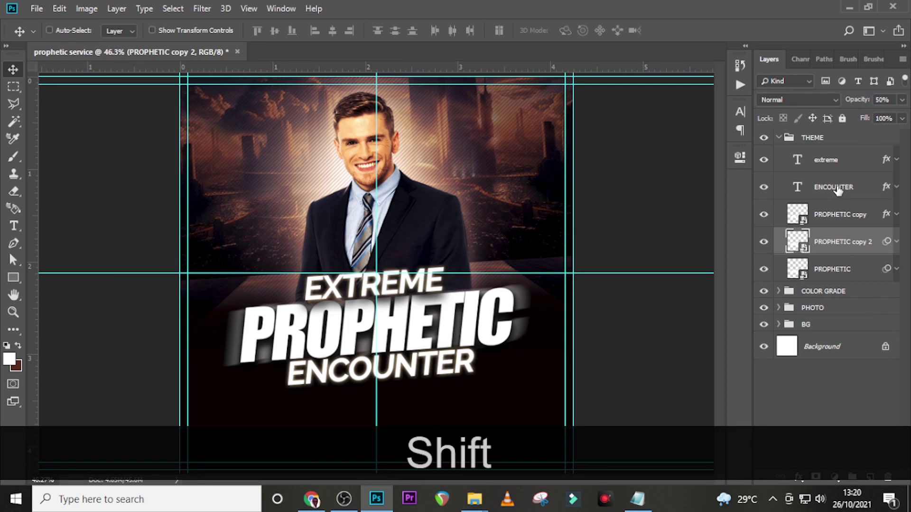
{"action": "key", "text": "shift+Right"}
{"action": "key", "text": "shift+Right"}
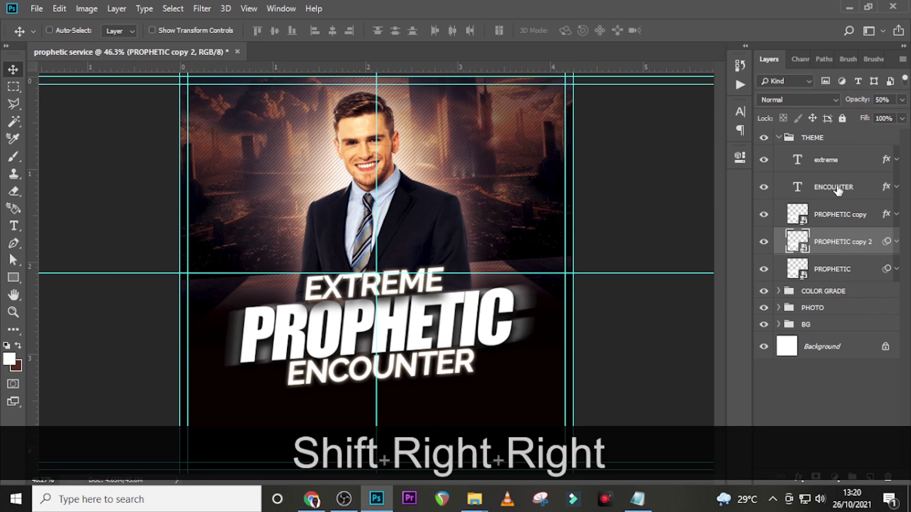
{"action": "left_click", "coordinate": [829, 271]}
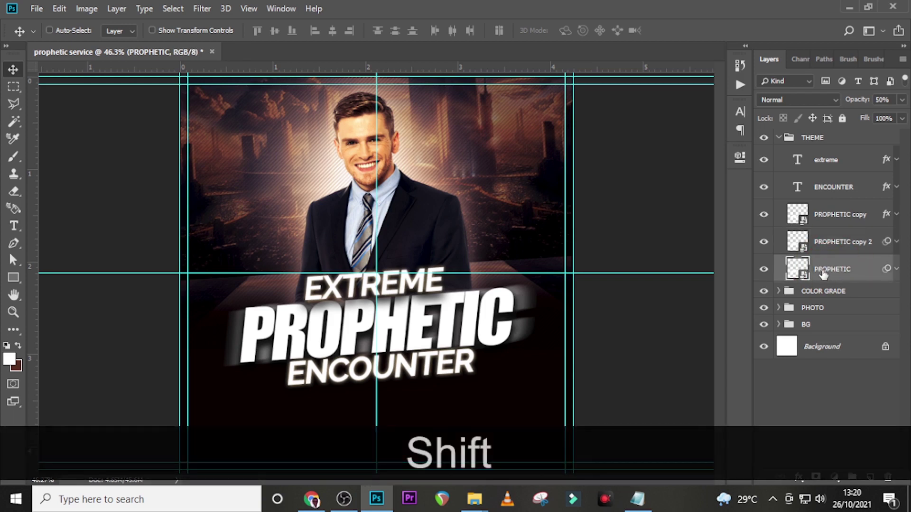
{"action": "key", "text": "shift+Left"}
{"action": "key", "text": "shift+Left"}
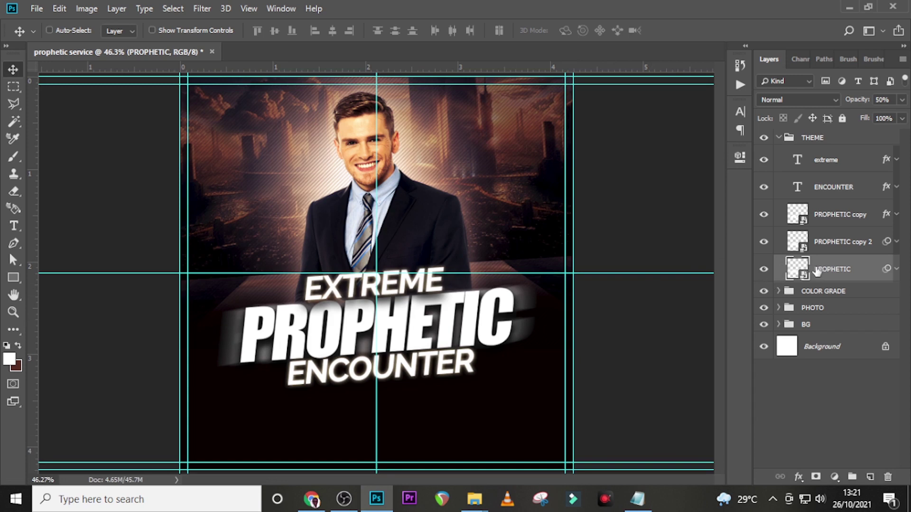
Group the two blurred PROPHETIC layers and name the group MOTION BLUR.
{"action": "left_click", "coordinate": [826, 244], "text": "ctrl"}
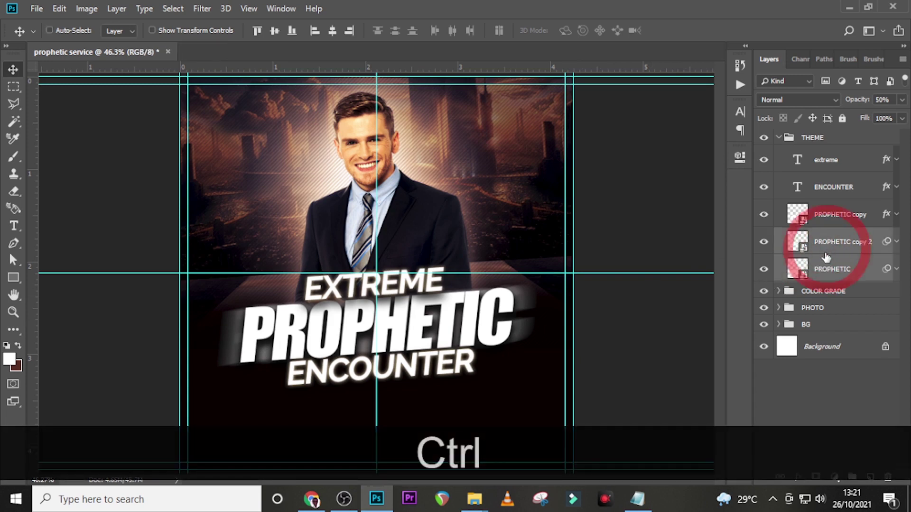
{"action": "key", "text": "ctrl+g"}
{"action": "double_click", "coordinate": [825, 239]}
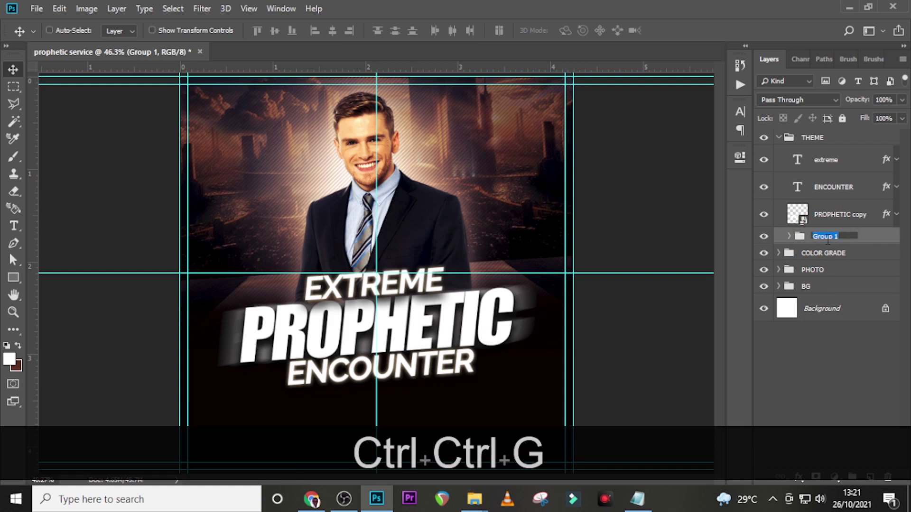
{"action": "type", "text": "MOTION "}
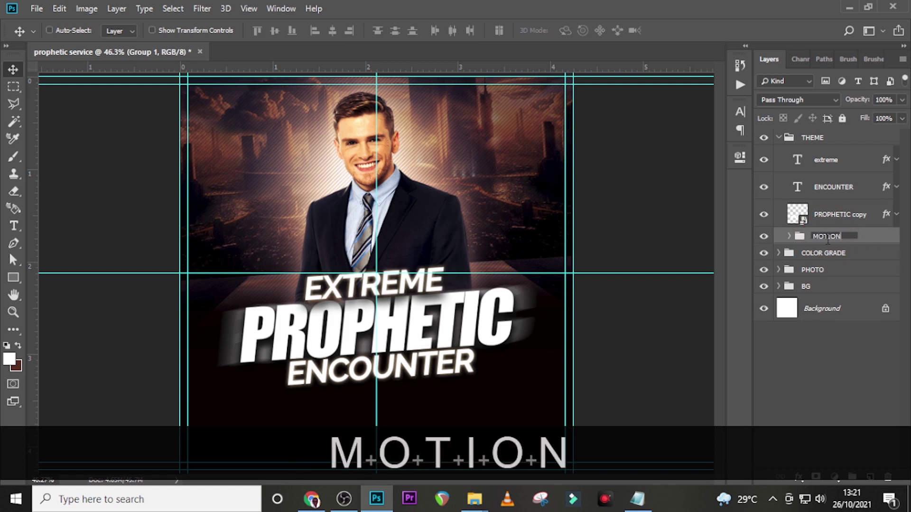
{"action": "type", "text": "BLUR"}
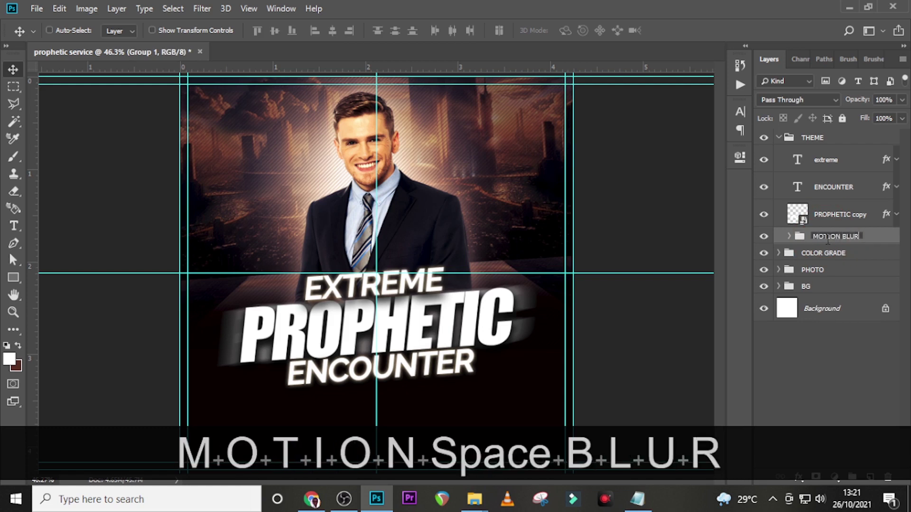
{"action": "key", "text": "Return"}
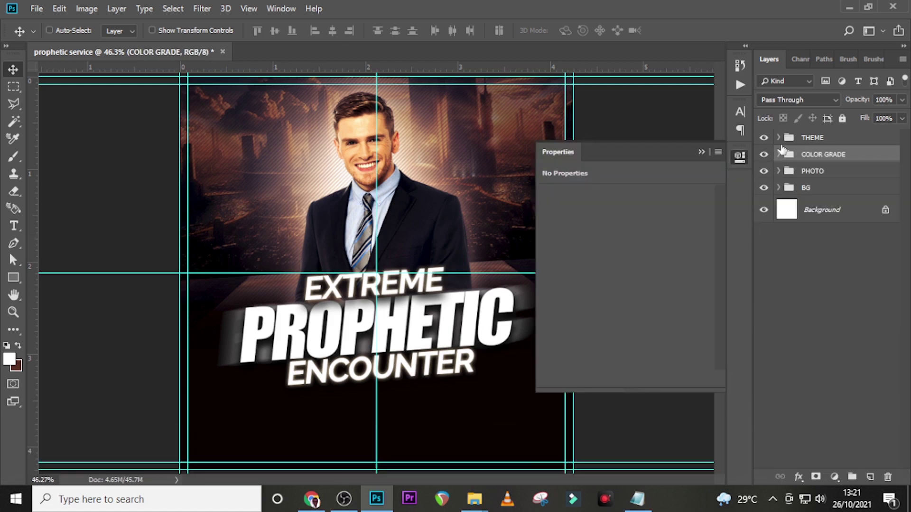
Darken the flyer by pulling the midpoint of the Curves 1 adjustment in the COLOR GRADE group downward.
{"action": "left_click", "coordinate": [779, 154]}
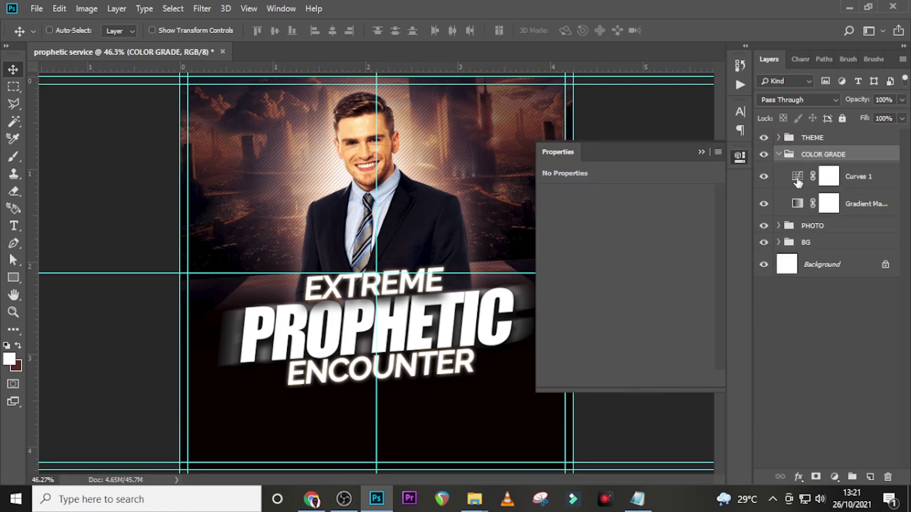
{"action": "left_click", "coordinate": [798, 180]}
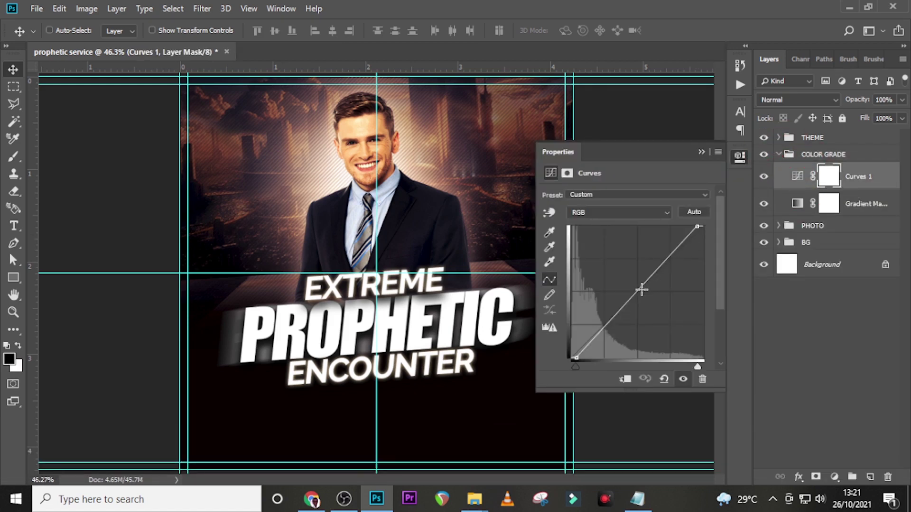
{"action": "left_click_drag", "start_coordinate": [637, 291], "coordinate": [649, 304]}
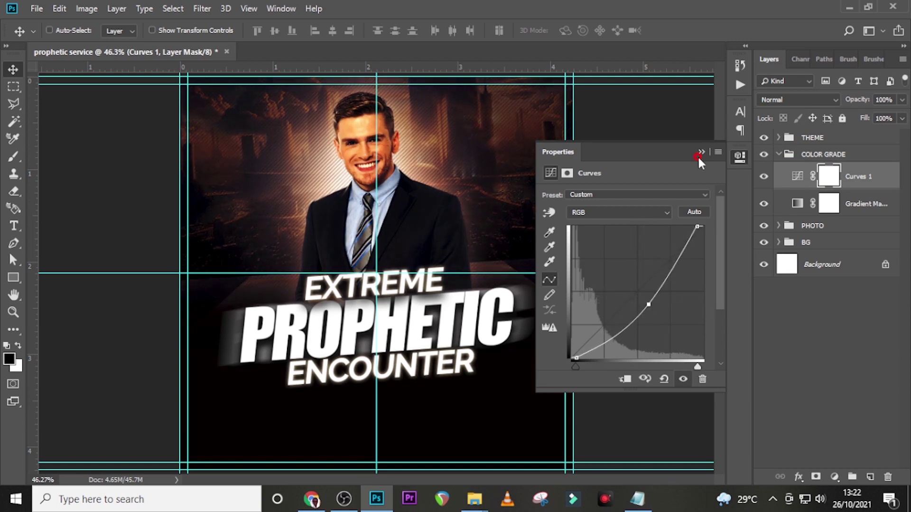
Paint black on the Curves 1 mask over the man's face and chest with a soft 700 px brush.
{"action": "left_click", "coordinate": [828, 179]}
{"action": "key", "text": "b"}
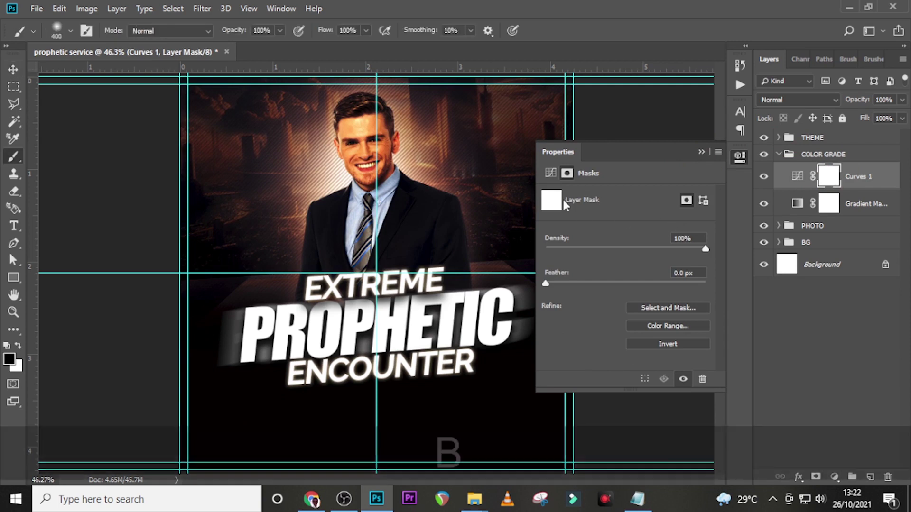
{"action": "left_click", "coordinate": [701, 152]}
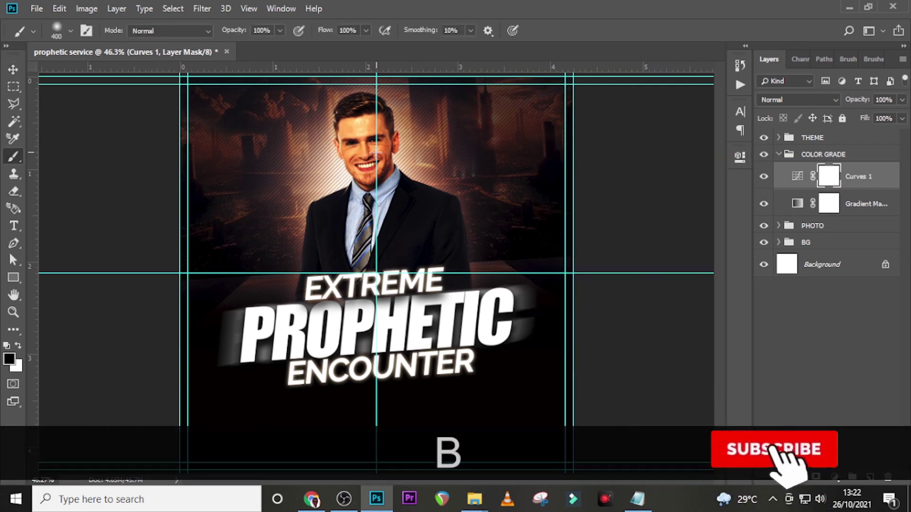
{"action": "key", "text": "Caps_Lock"}
{"action": "key", "text": "bracketright"}
{"action": "key", "text": "bracketright"}
{"action": "key", "text": "bracketright"}
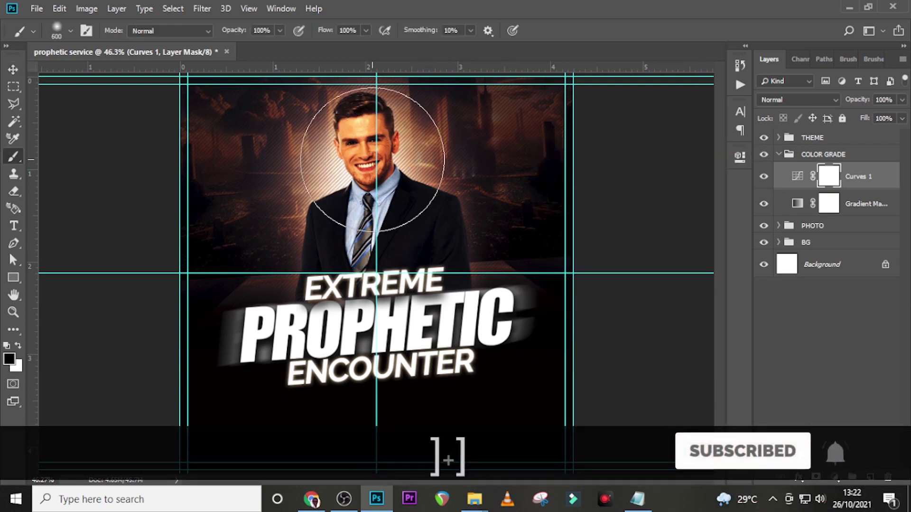
{"action": "mouse_move", "coordinate": [371, 183]}
{"action": "left_mouse_down"}
{"action": "mouse_move", "coordinate": [360, 175]}
{"action": "mouse_move", "coordinate": [363, 152]}
{"action": "mouse_move", "coordinate": [368, 195]}
{"action": "left_mouse_up"}
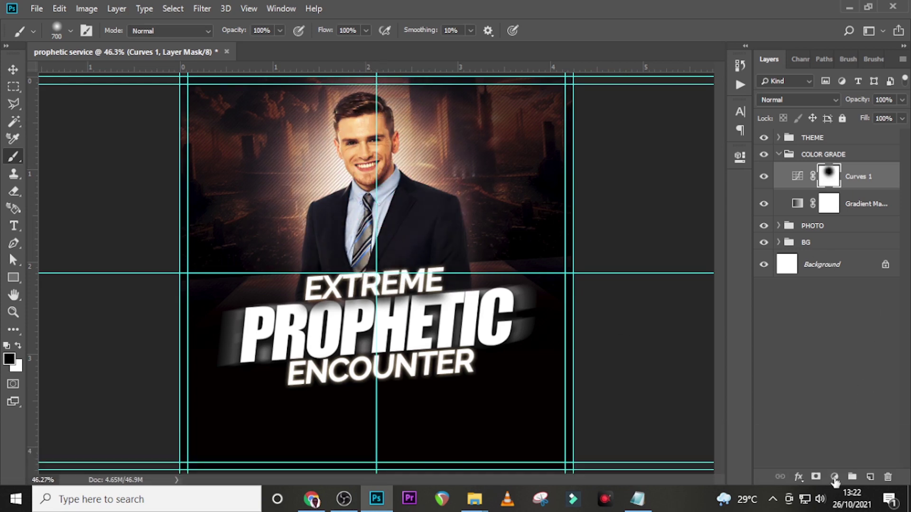
Add a Levels adjustment above Curves 1 with the black input level at 12, and collapse the COLOR GRADE group.
{"action": "left_click", "coordinate": [834, 477]}
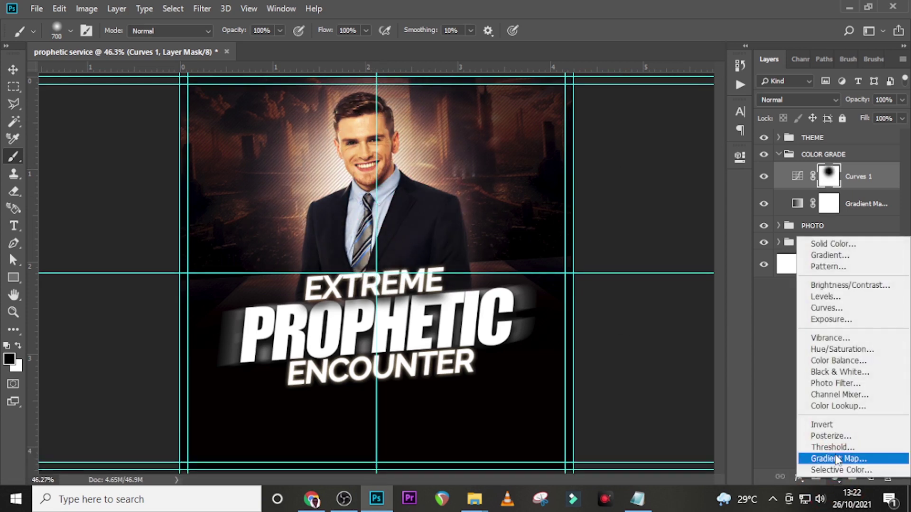
{"action": "left_click", "coordinate": [830, 295]}
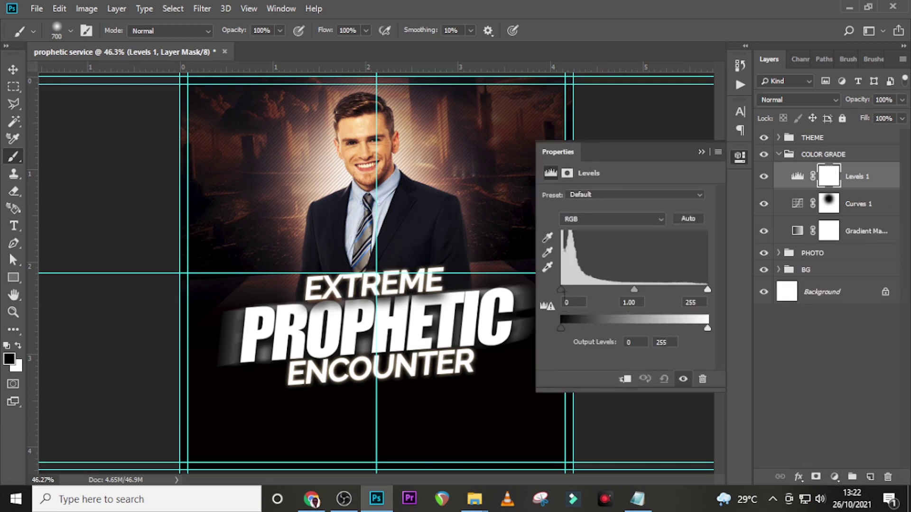
{"action": "left_click_drag", "start_coordinate": [563, 290], "coordinate": [568, 291]}
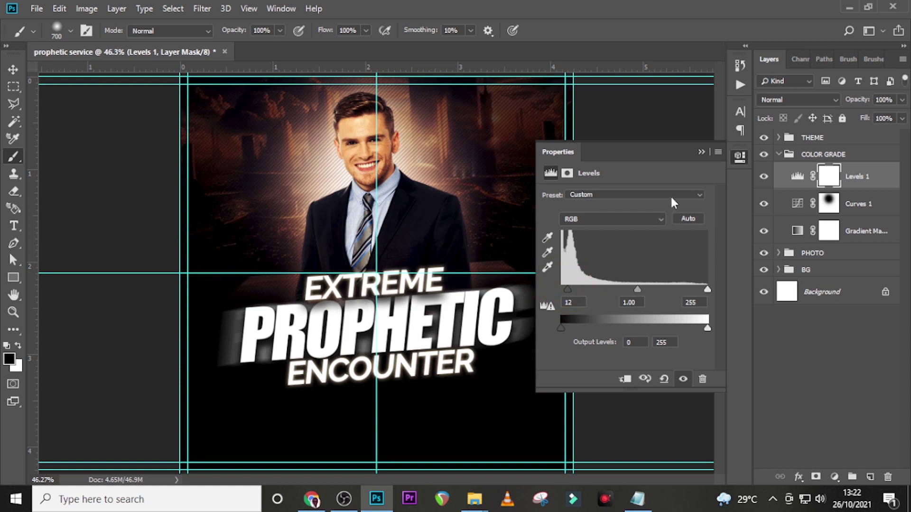
{"action": "left_click", "coordinate": [701, 152]}
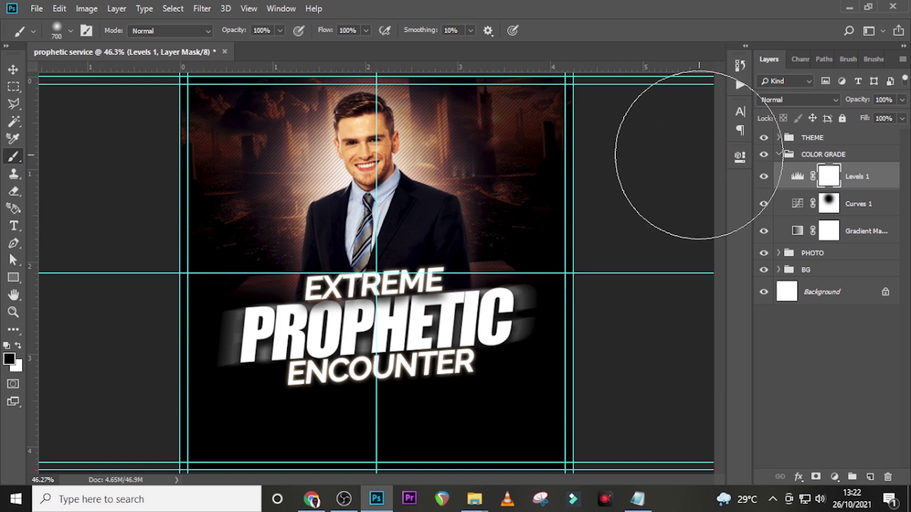
{"action": "left_click", "coordinate": [779, 155]}
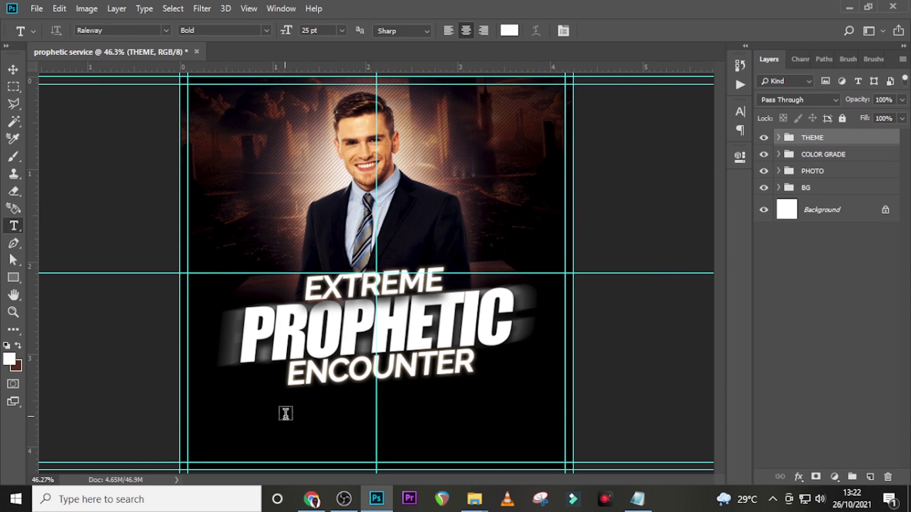
Start a text layer below the title and paste in the morning and evening session lines copied from U36.txt in Notepad.
{"action": "left_click", "coordinate": [285, 414]}
{"action": "left_click", "coordinate": [637, 499]}
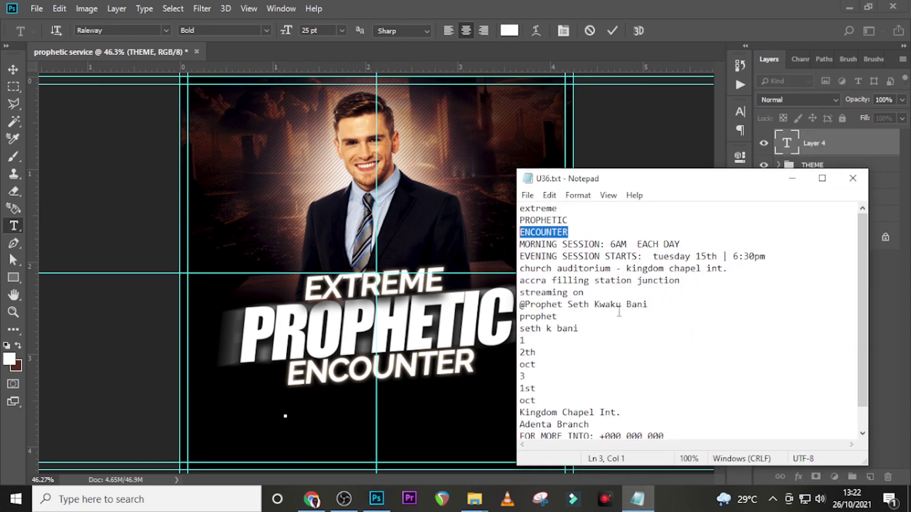
{"action": "left_click_drag", "start_coordinate": [773, 256], "coordinate": [520, 244]}
{"action": "key", "text": "ctrl+c"}
{"action": "left_click", "coordinate": [513, 7]}
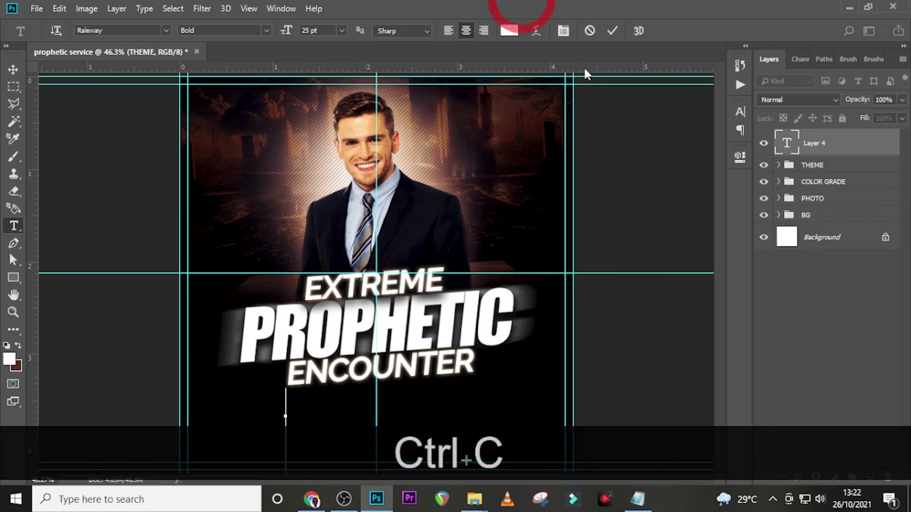
{"action": "key", "text": "ctrl+v"}
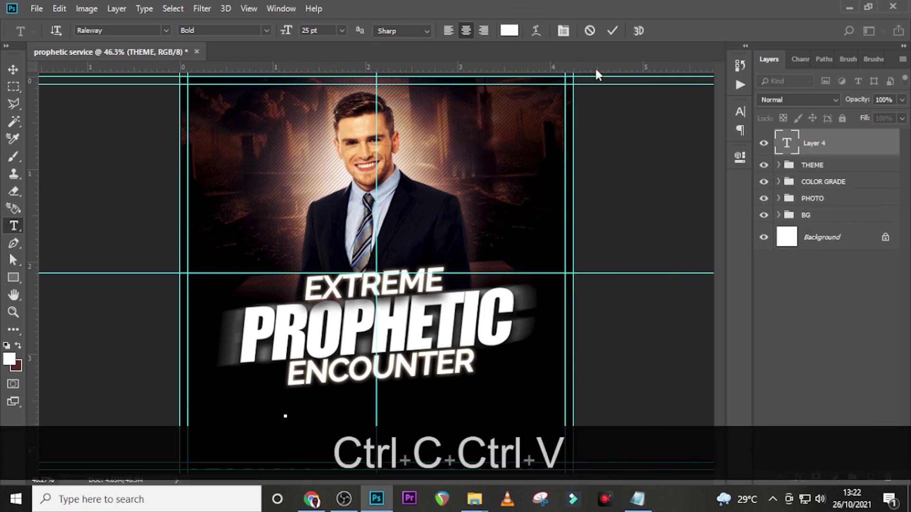
Commit the pasted morning and evening session text and set its font to Helvetica Regular.
{"action": "left_click", "coordinate": [830, 151]}
{"action": "left_click", "coordinate": [740, 112]}
{"action": "left_click", "coordinate": [661, 127]}
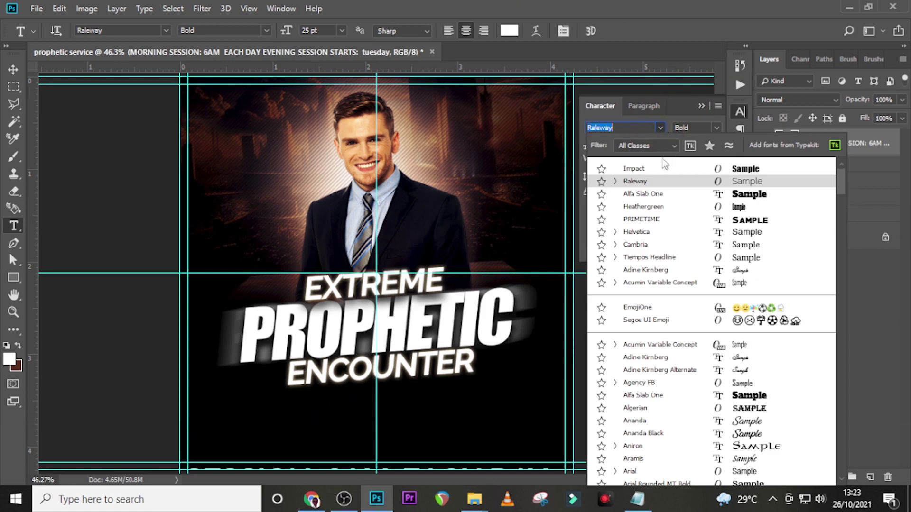
{"action": "left_click", "coordinate": [641, 231]}
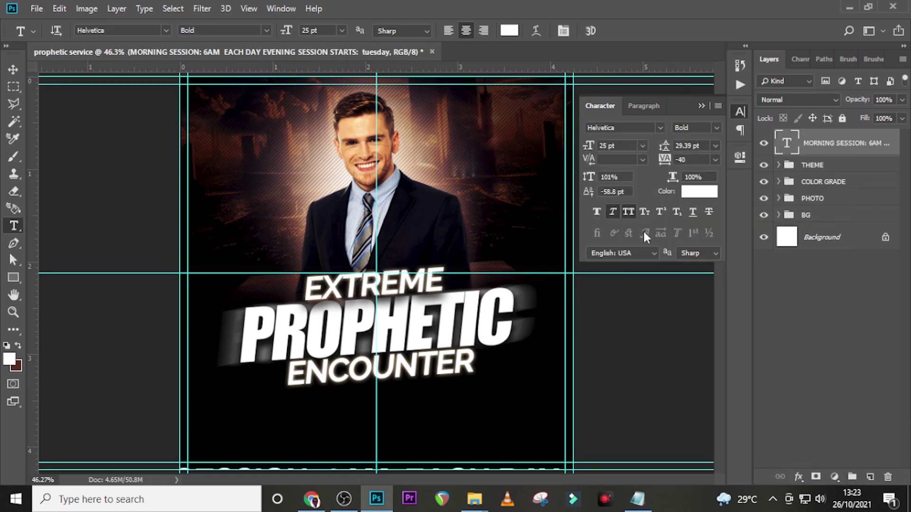
{"action": "left_click", "coordinate": [711, 130]}
{"action": "left_click", "coordinate": [703, 138]}
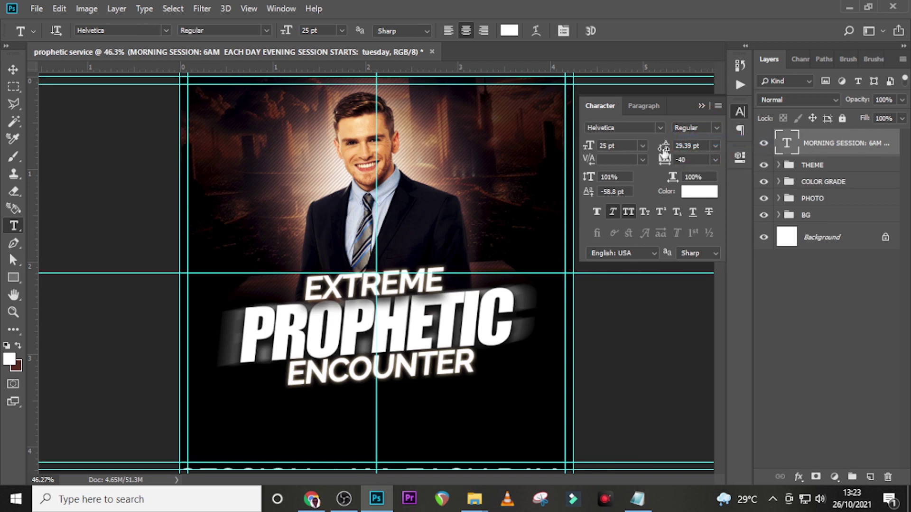
Set the session text's font size to 6.9 pt and its leading to 7.4 pt.
{"action": "left_click", "coordinate": [617, 146]}
{"action": "type", "text": "6.9"}
{"action": "key", "text": "Return"}
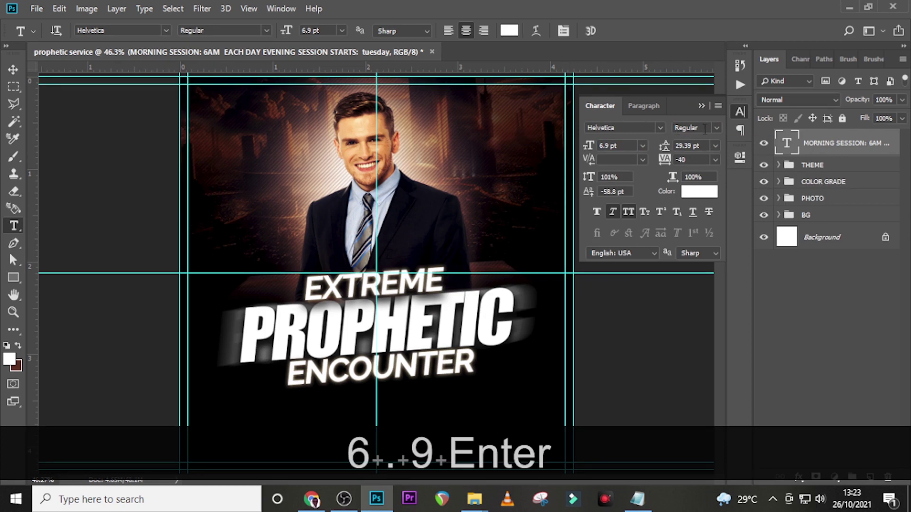
{"action": "left_click", "coordinate": [695, 145]}
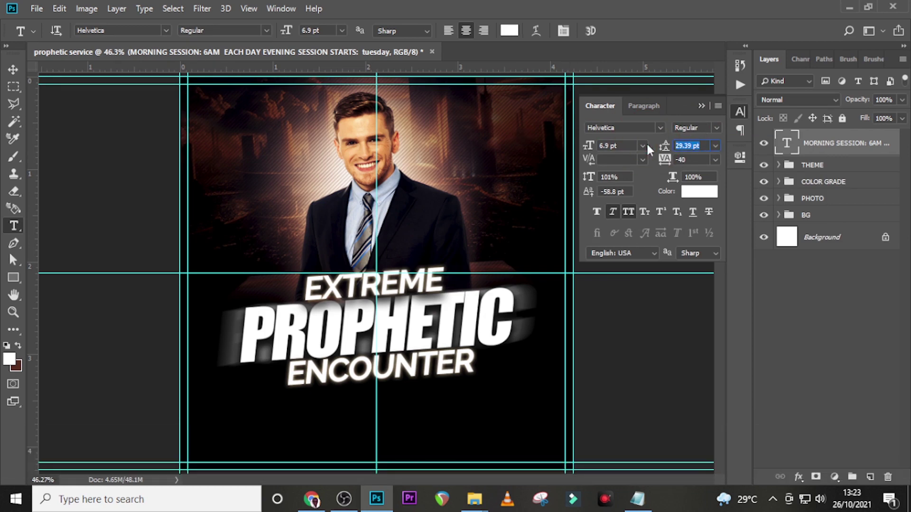
{"action": "type", "text": "7."}
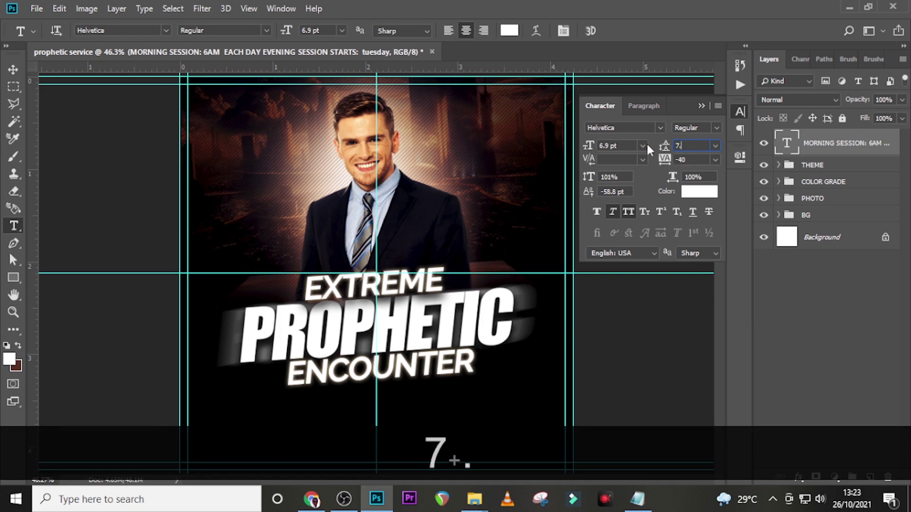
{"action": "type", "text": "4v"}
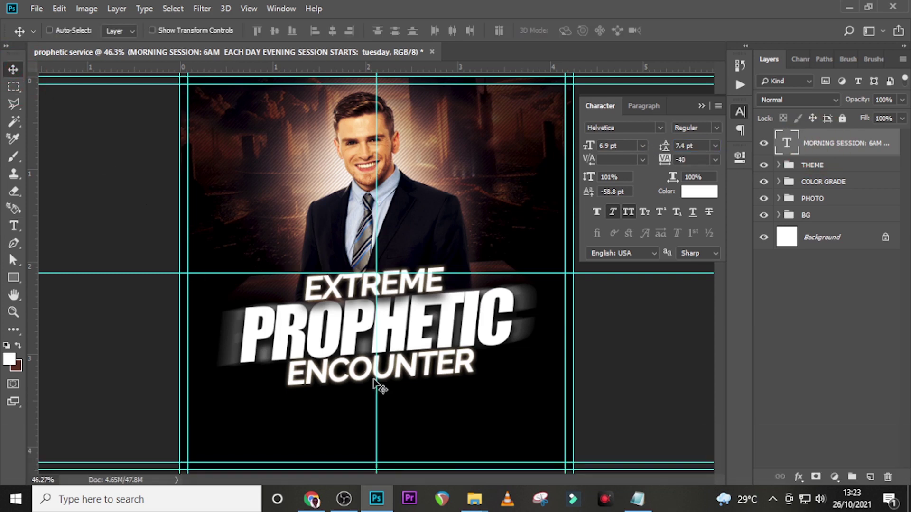
Position the session text below ENCOUNTER and centre it on the vertical middle guide.
{"action": "left_click_drag", "start_coordinate": [380, 387], "coordinate": [390, 404]}
{"action": "key", "text": "ctrl+t"}
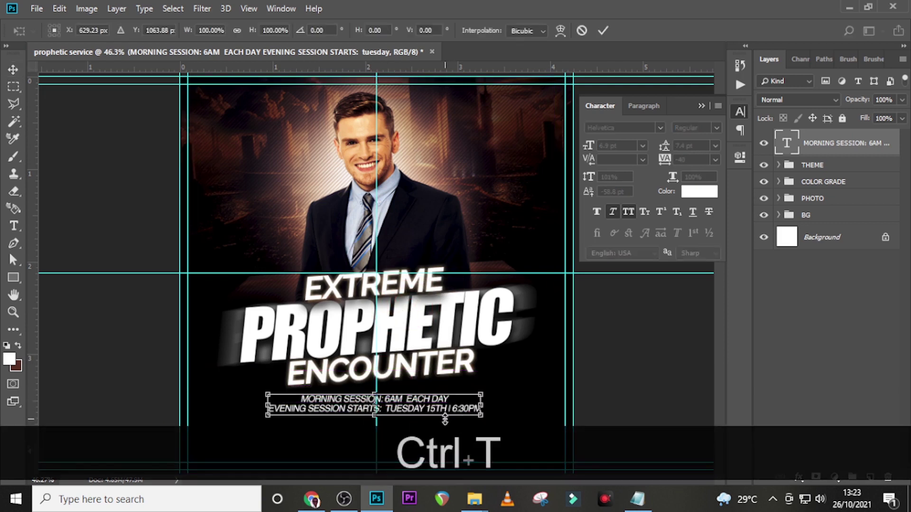
{"action": "key", "text": "shift+Right"}
{"action": "key", "text": "shift+Right"}
{"action": "key", "text": "shift+Right"}
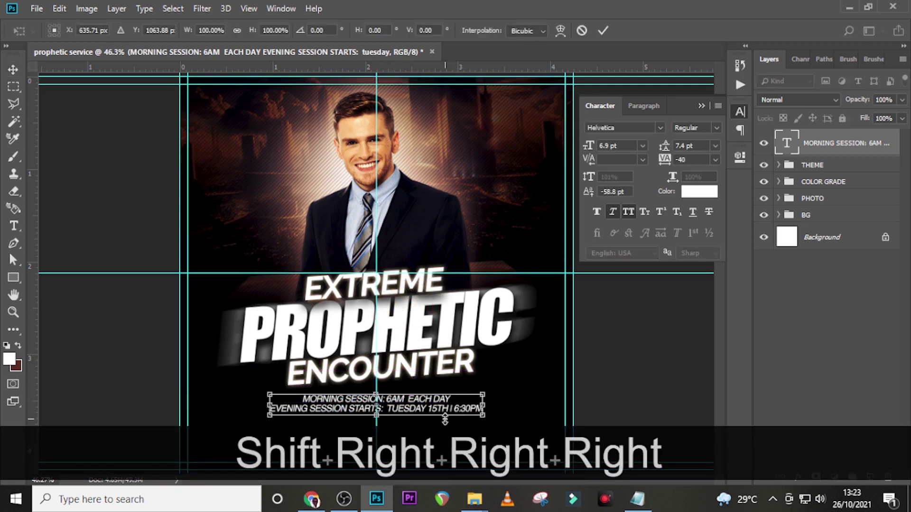
{"action": "key", "text": "Right"}
{"action": "key", "text": "Return"}
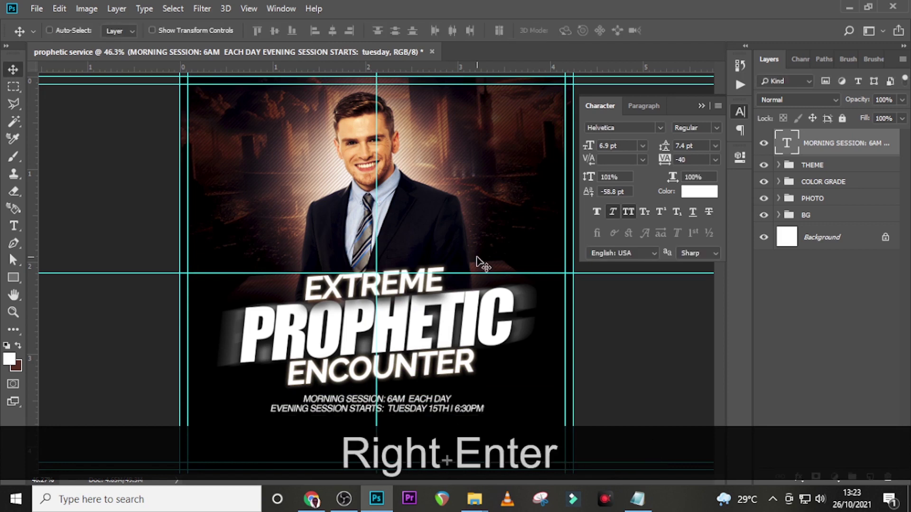
{"action": "left_click", "coordinate": [635, 107]}
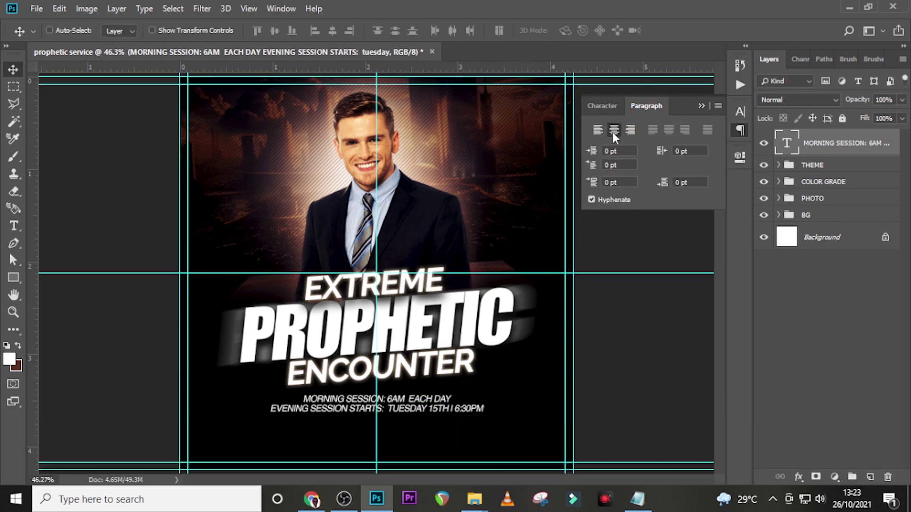
{"action": "left_click", "coordinate": [600, 105]}
{"action": "left_click", "coordinate": [807, 151]}
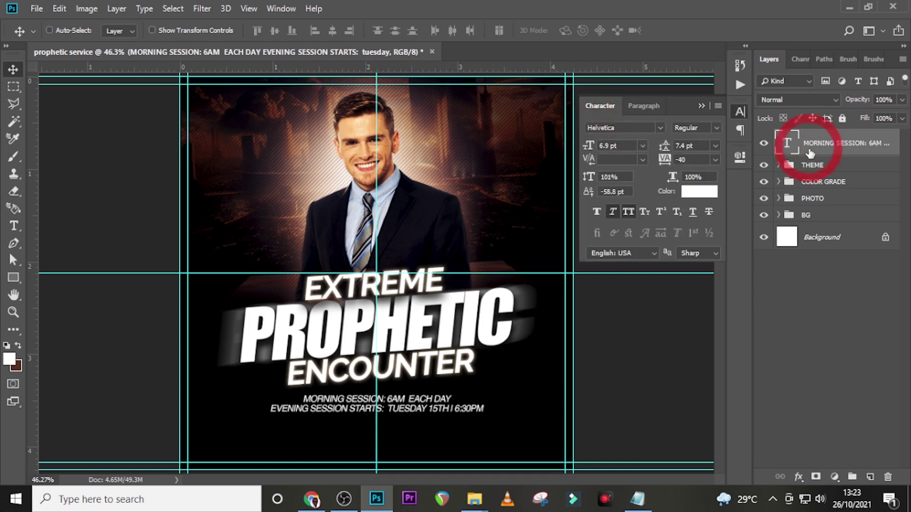
{"action": "key", "text": "ctrl+t"}
{"action": "key", "text": "Return"}
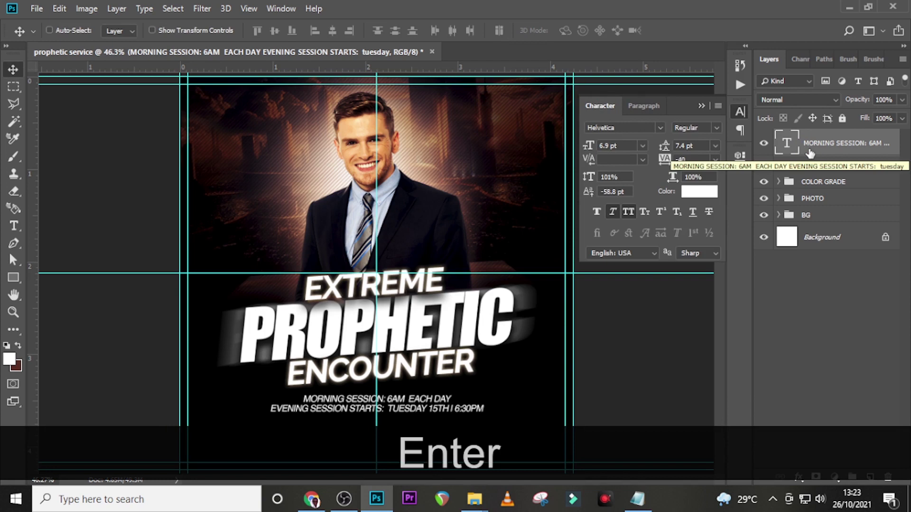
Nudge the session text slightly down to widen the gap beneath the ENCOUNTER title.
{"action": "key", "text": "Down"}
{"action": "key", "text": "Down"}
{"action": "key", "text": "Down"}
{"action": "key", "text": "Down"}
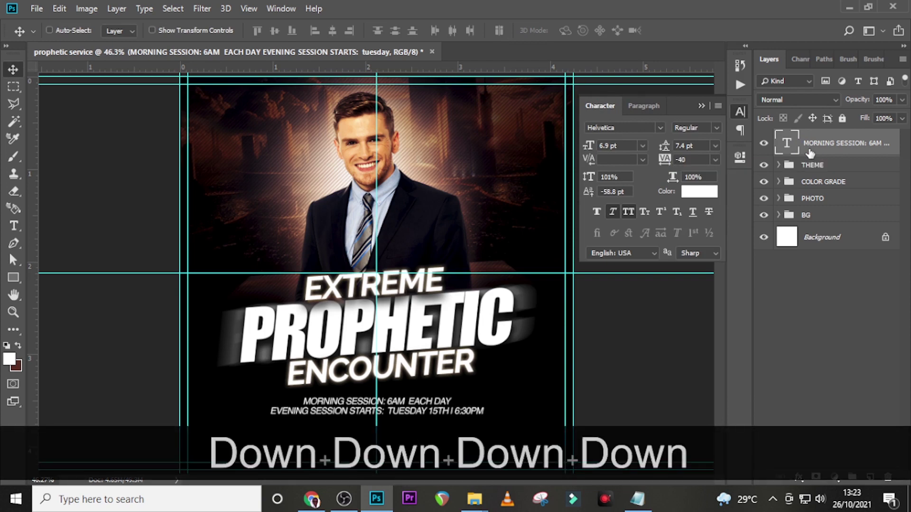
{"action": "key", "text": "Down"}
Turn off faux italic on the session text while leaving its tracking at -40.
{"action": "key", "text": "ctrl+equal"}
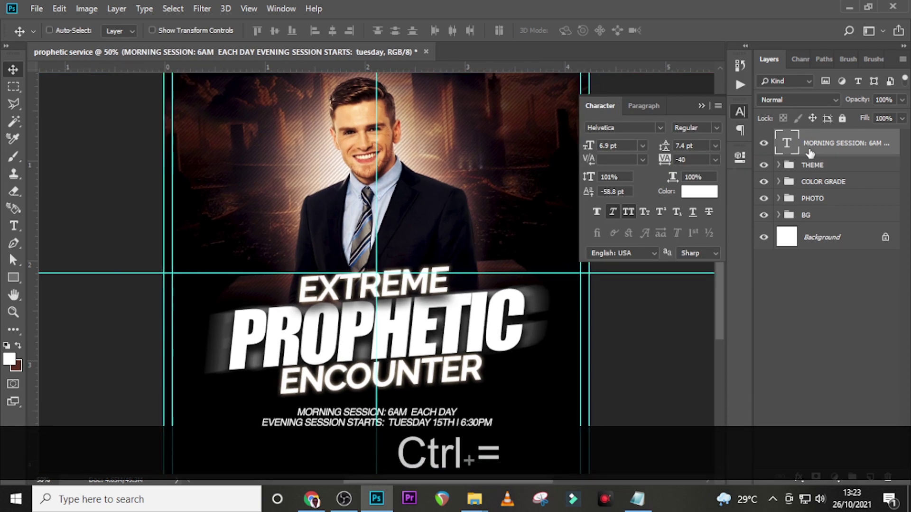
{"action": "scroll", "coordinate": [324, 236], "scroll_direction": "down", "scroll_amount": 2}
{"action": "scroll", "coordinate": [324, 236], "scroll_direction": "down", "scroll_amount": 2}
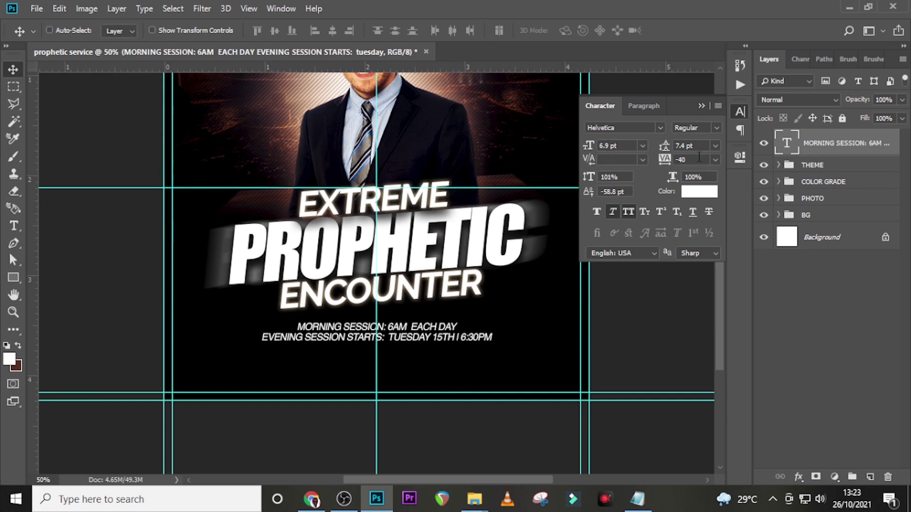
{"action": "left_click", "coordinate": [677, 160]}
{"action": "left_click", "coordinate": [614, 211]}
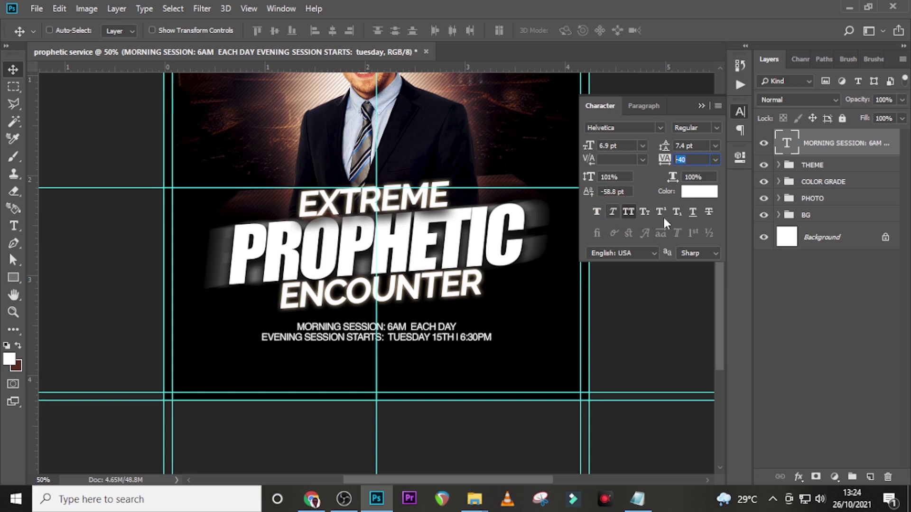
Duplicate the session text layer and move the copy straight down below the original lines.
{"action": "key", "text": "ctrl"}
{"action": "key", "text": "ctrl+j"}
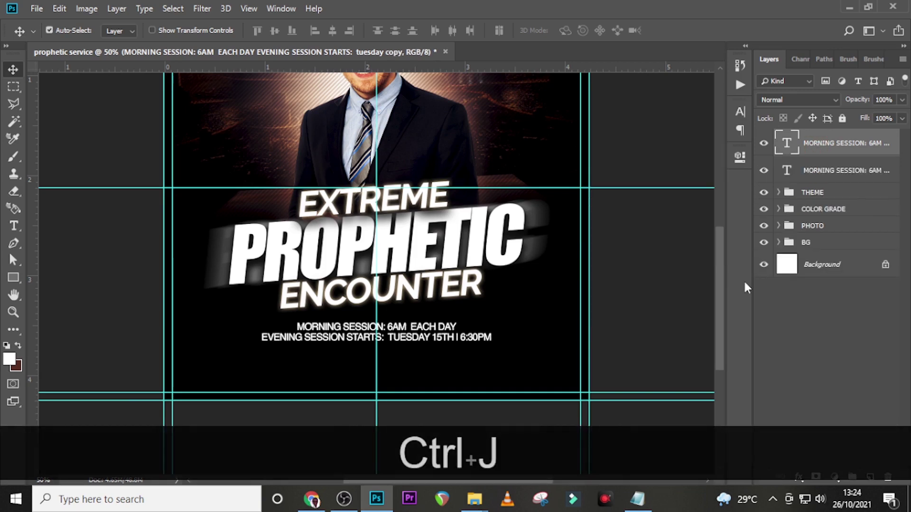
{"action": "key", "text": "shift+Down"}
{"action": "key", "text": "shift+Down"}
{"action": "key", "text": "shift+Down"}
{"action": "key", "text": "shift+Down"}
{"action": "key", "text": "shift+Down"}
{"action": "key", "text": "shift+Down"}
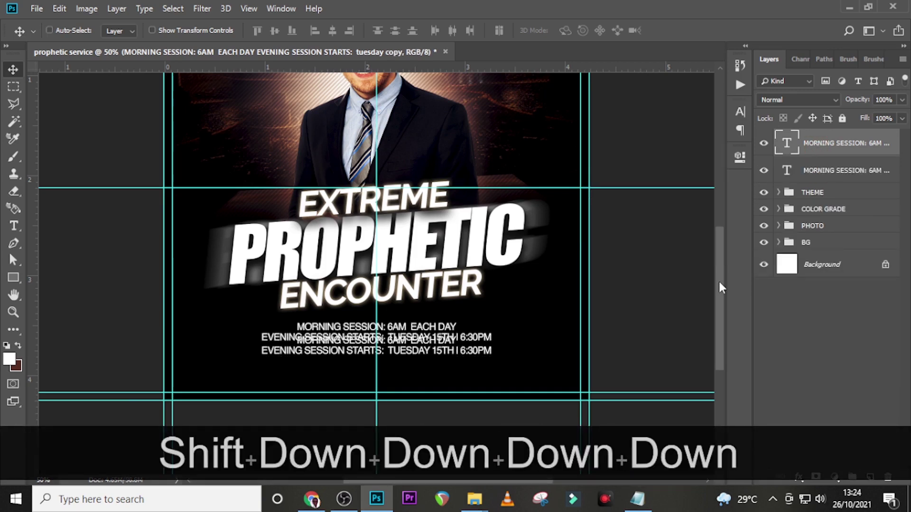
{"action": "key", "text": "shift+Down"}
{"action": "key", "text": "shift+Down"}
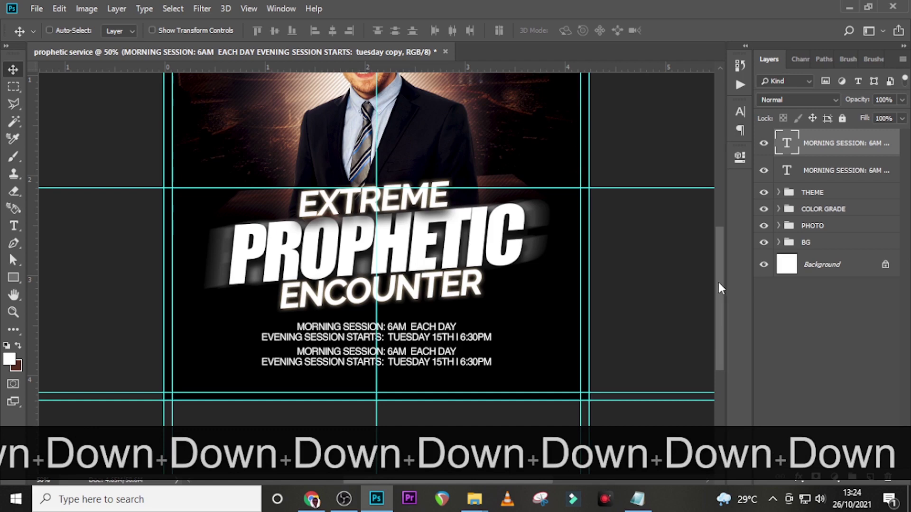
Replace the duplicated text with the church auditorium venue lines copied from the Notepad notes.
{"action": "left_click", "coordinate": [637, 499]}
{"action": "left_click_drag", "start_coordinate": [681, 280], "coordinate": [520, 268]}
{"action": "key", "text": "ctrl+c"}
{"action": "left_click", "coordinate": [500, 270]}
{"action": "double_click", "coordinate": [787, 142]}
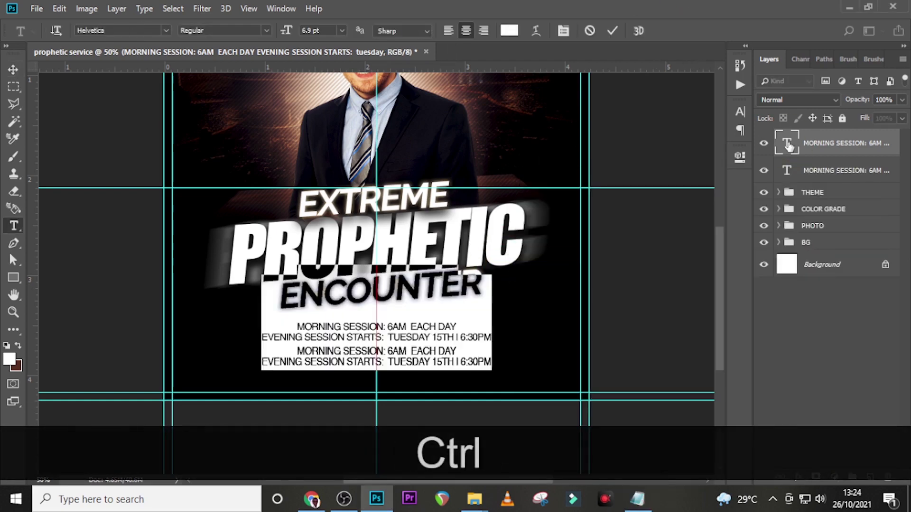
{"action": "key", "text": "ctrl+v"}
{"action": "left_click", "coordinate": [789, 146]}
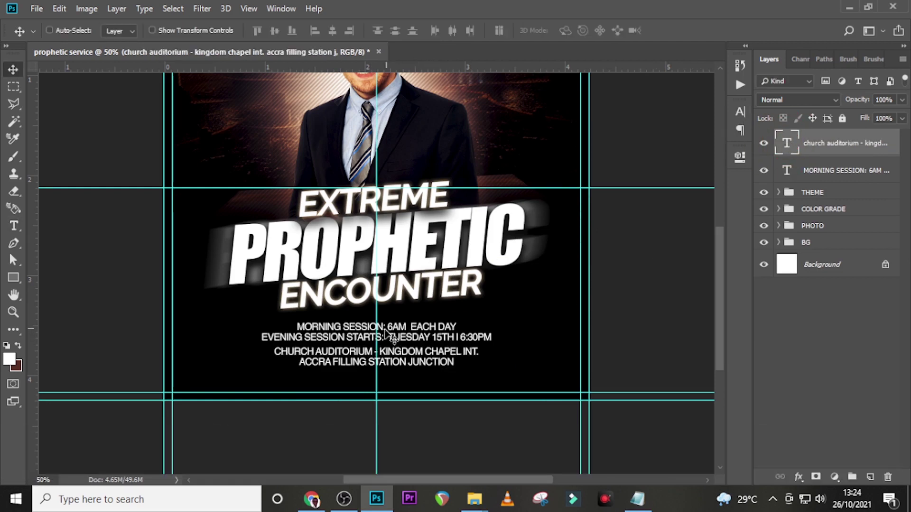
Change the venue text's font to Raleway with the Light style.
{"action": "left_click", "coordinate": [744, 113]}
{"action": "left_click", "coordinate": [659, 128]}
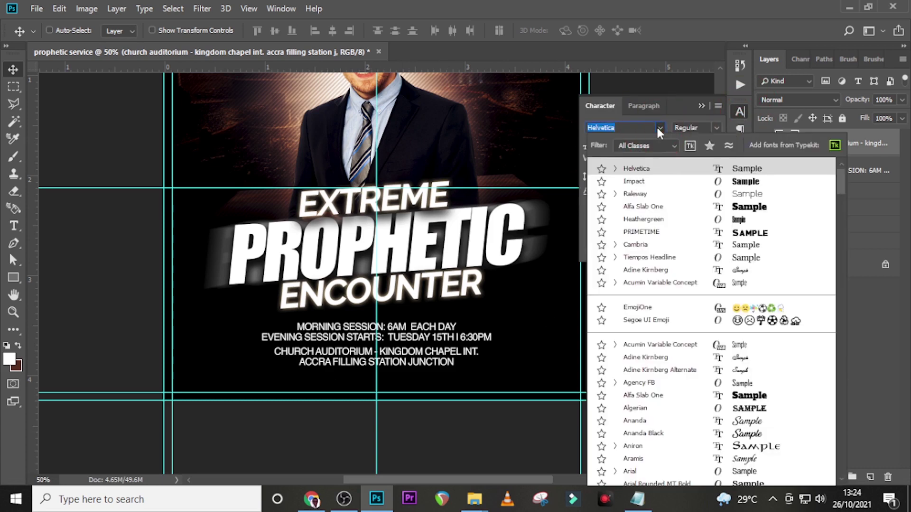
{"action": "left_click", "coordinate": [639, 194]}
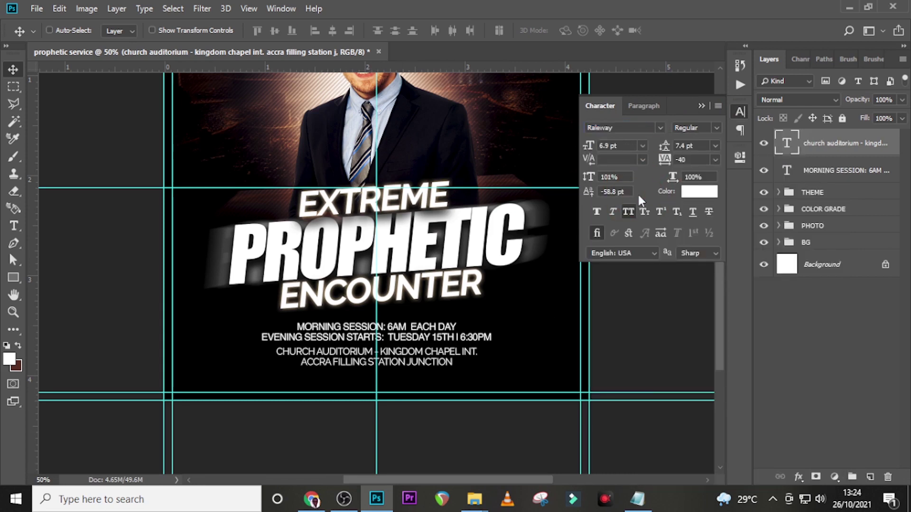
{"action": "left_click", "coordinate": [713, 127]}
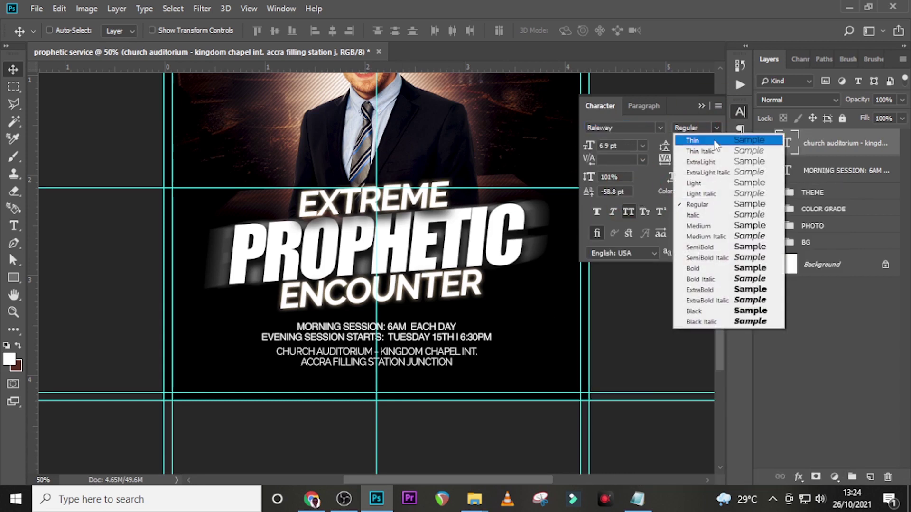
{"action": "left_click", "coordinate": [695, 183]}
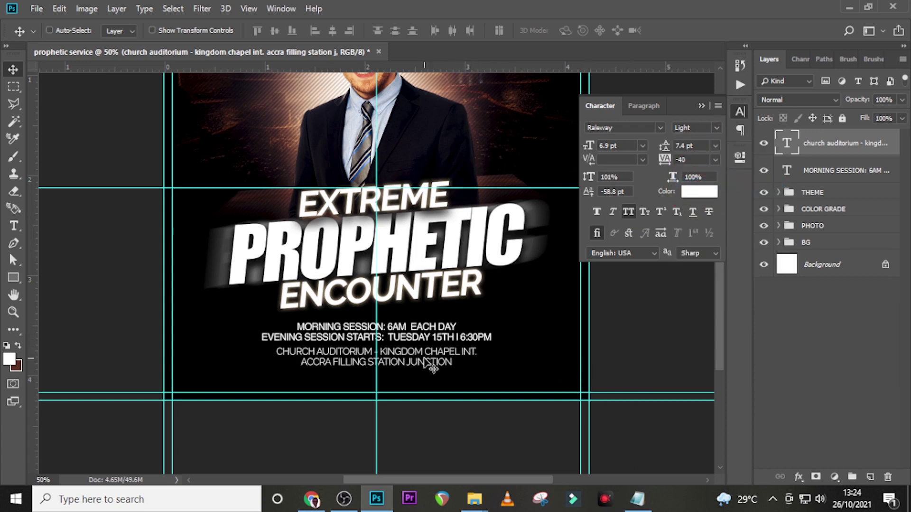
Set the venue text's leading to 7 pt, keep its tracking at -40, and nudge it up slightly.
{"action": "left_click", "coordinate": [695, 147]}
{"action": "type", "text": "7"}
{"action": "key", "text": "Return"}
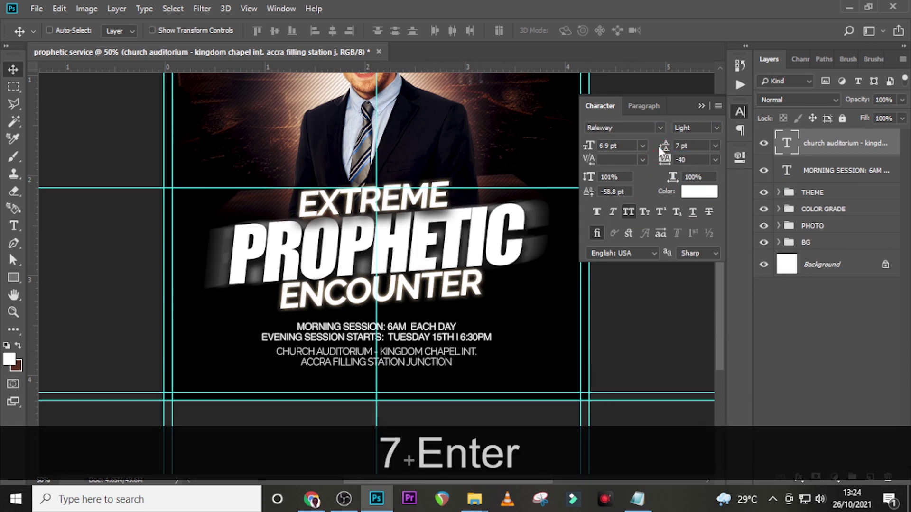
{"action": "left_click", "coordinate": [686, 159]}
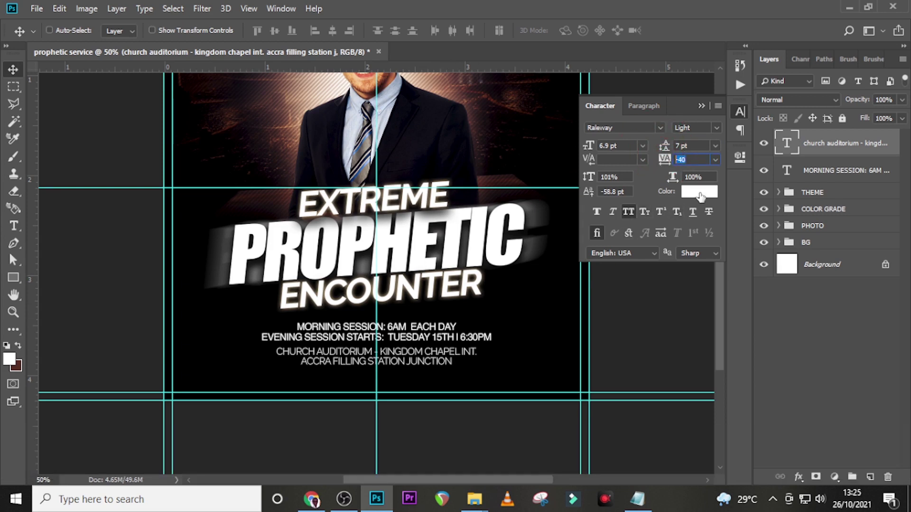
{"action": "key", "text": "Return"}
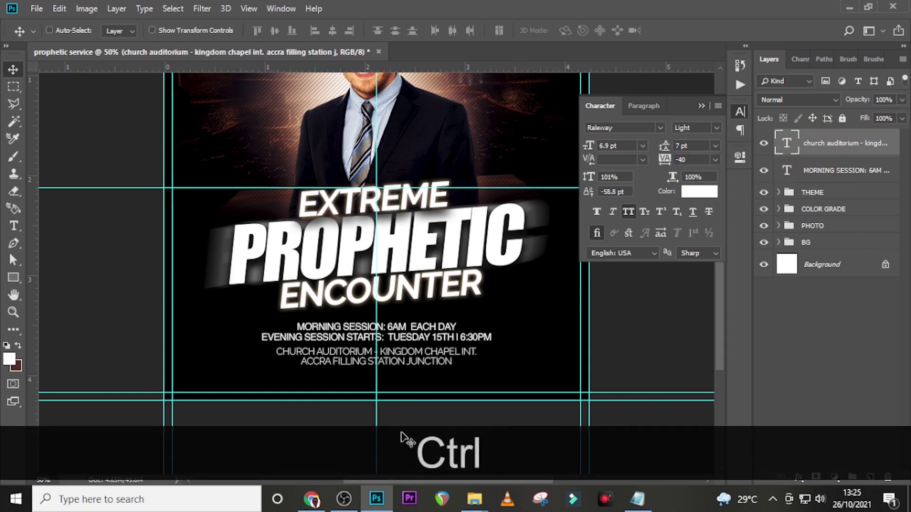
{"action": "scroll", "coordinate": [299, 351], "scroll_direction": "down", "scroll_amount": 3}
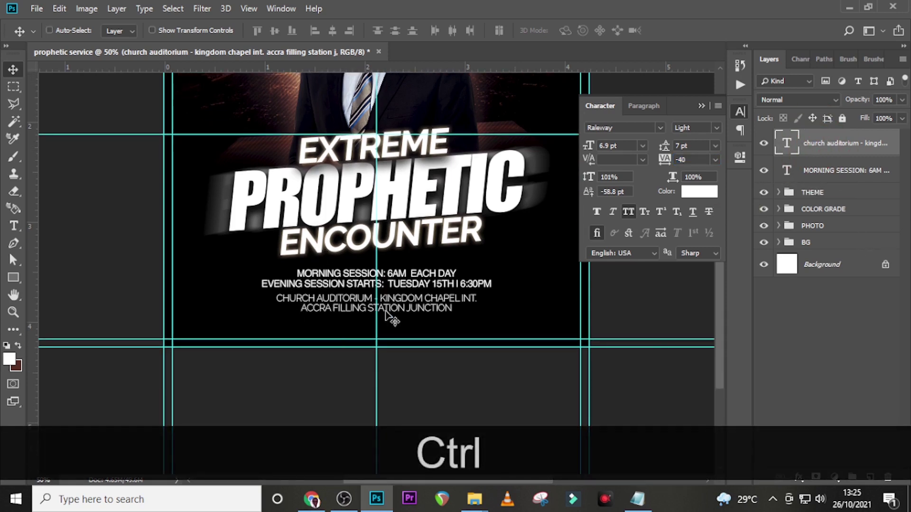
{"action": "key", "text": "Up"}
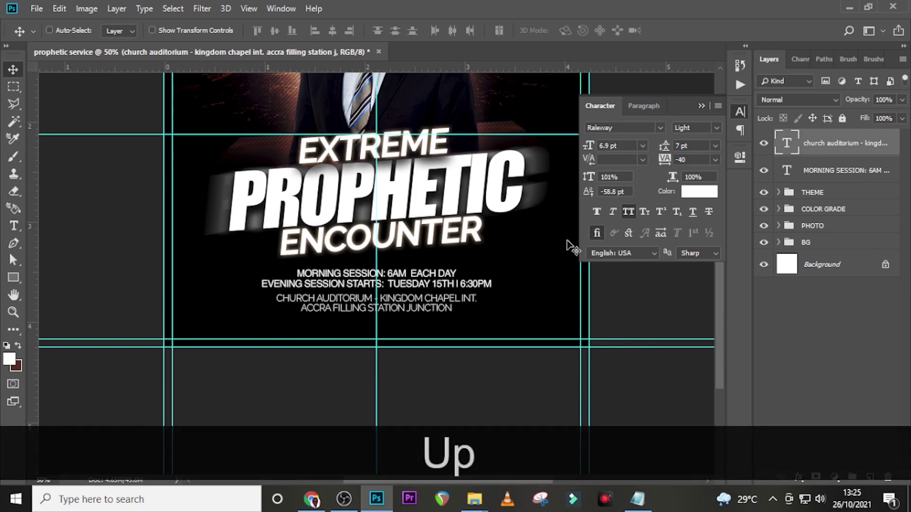
Select the THEME group with both text layers and move them up together so the title overlaps the suit more.
{"action": "left_click", "coordinate": [588, 266]}
{"action": "key", "text": "ctrl+0"}
{"action": "left_click", "coordinate": [822, 197]}
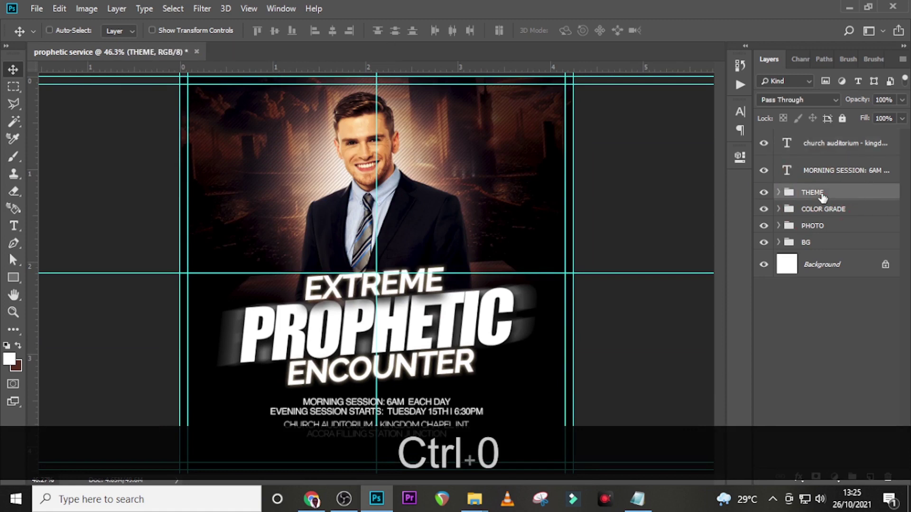
{"action": "left_click", "coordinate": [823, 172], "text": "shift"}
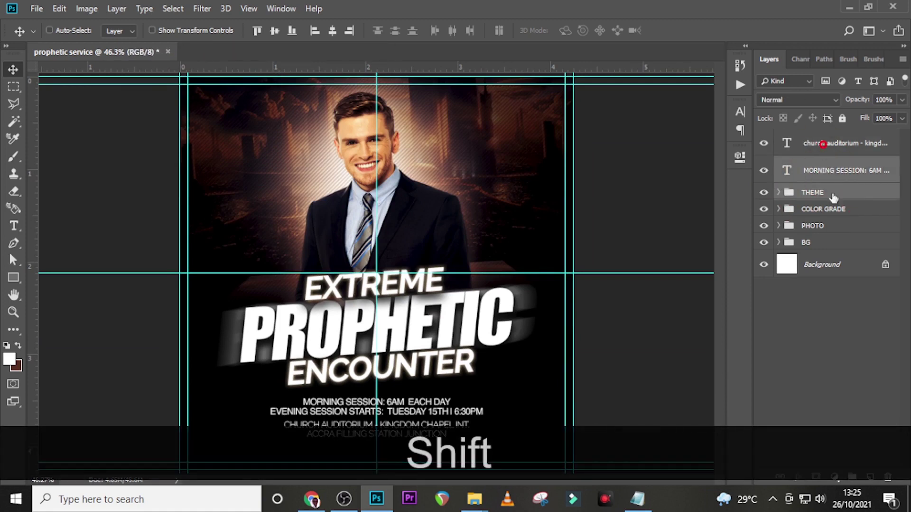
{"action": "left_click", "coordinate": [824, 145], "text": "shift"}
{"action": "key", "text": "shift+v"}
{"action": "key", "text": "v"}
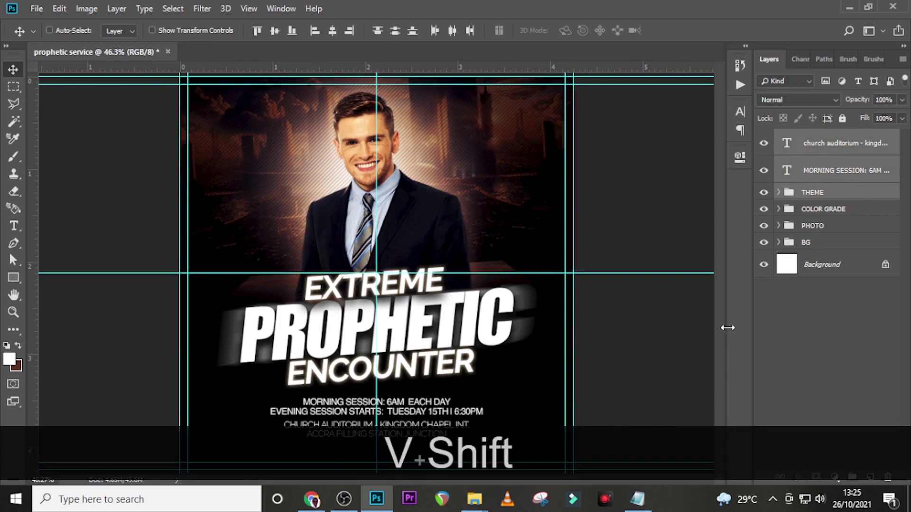
{"action": "key", "text": "shift+Up"}
{"action": "key", "text": "shift+Up"}
{"action": "key", "text": "shift+Up"}
{"action": "key", "text": "shift+Up"}
{"action": "key", "text": "shift+Up"}
{"action": "key", "text": "shift+Up"}
{"action": "key", "text": "shift+Up"}
{"action": "key", "text": "shift+Up"}
{"action": "key", "text": "shift+Up"}
{"action": "key", "text": "shift+Up"}
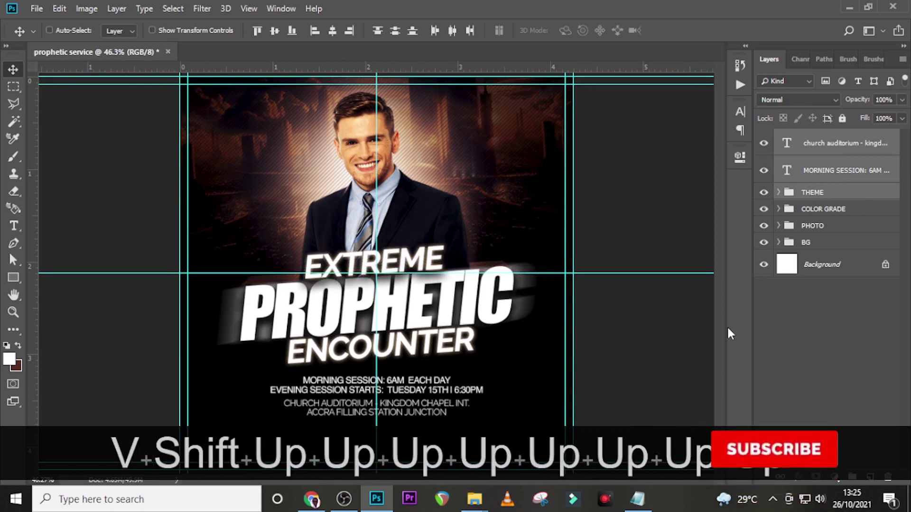
Nudge the THEME group and both text layers up slightly further and hide the guides.
{"action": "key", "text": "shift+Up"}
{"action": "key", "text": "shift+Up"}
{"action": "key", "text": "ctrl+equal"}
{"action": "scroll", "coordinate": [722, 278], "scroll_direction": "down", "scroll_amount": 3}
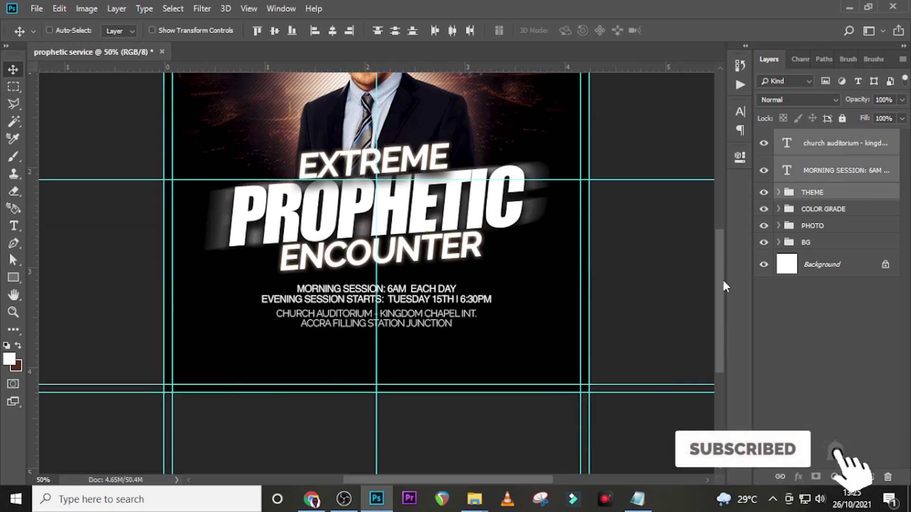
{"action": "key", "text": "ctrl+semicolon"}
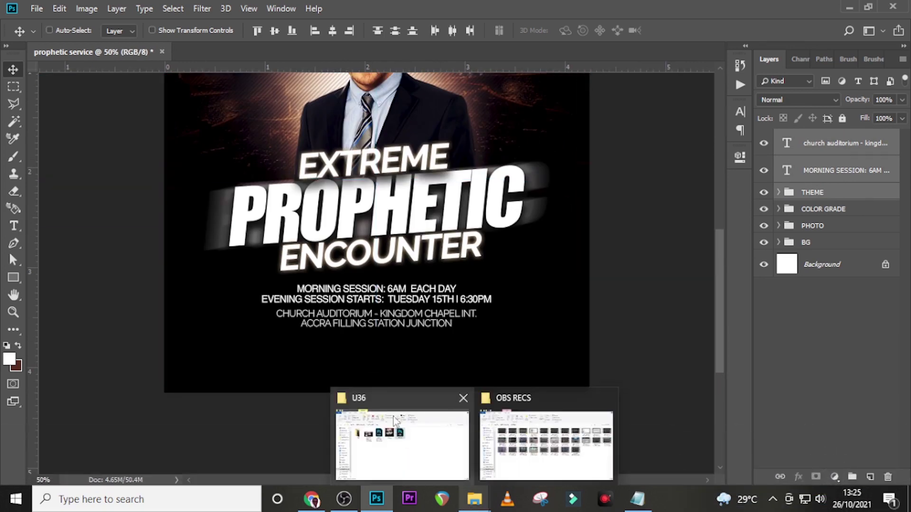
Add a new "streaming on" text line copied from the Notepad notes and place it below the venue text.
{"action": "key", "text": "t"}
{"action": "left_click", "coordinate": [339, 357]}
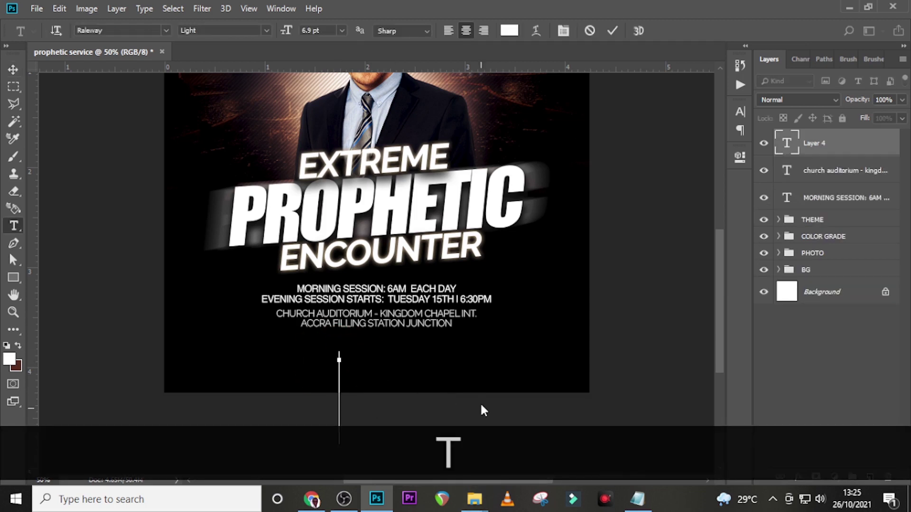
{"action": "left_click", "coordinate": [637, 499]}
{"action": "left_click_drag", "start_coordinate": [585, 292], "coordinate": [508, 294]}
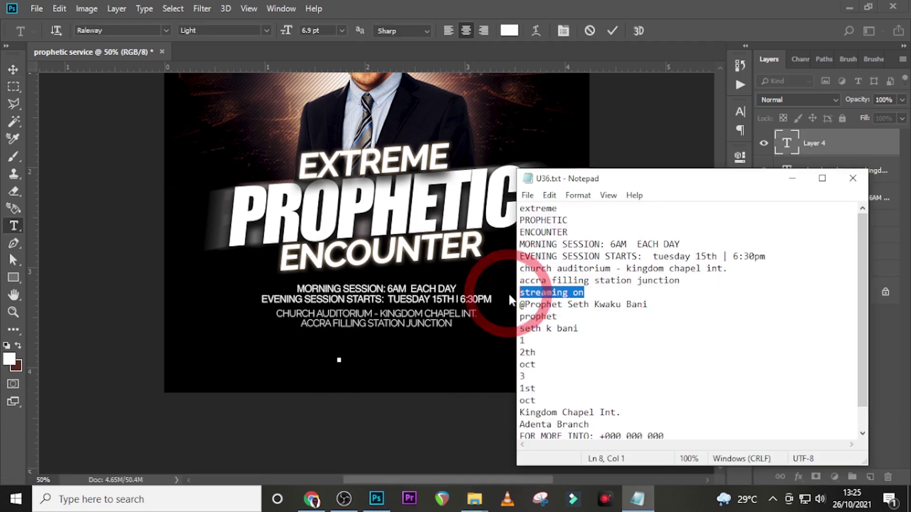
{"action": "key", "text": "ctrl+c"}
{"action": "left_click", "coordinate": [563, 10]}
{"action": "key", "text": "ctrl+v"}
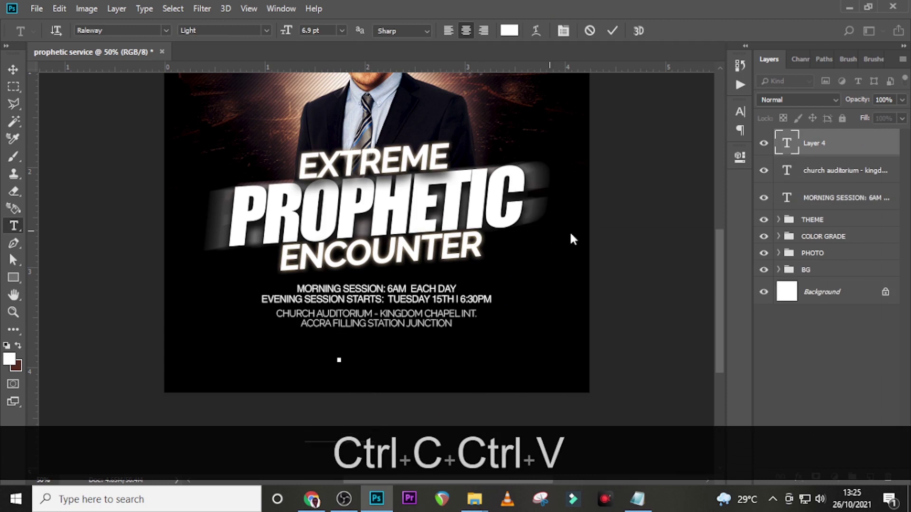
{"action": "left_click", "coordinate": [808, 145]}
{"action": "key", "text": "v"}
{"action": "left_click_drag", "start_coordinate": [369, 406], "coordinate": [392, 323]}
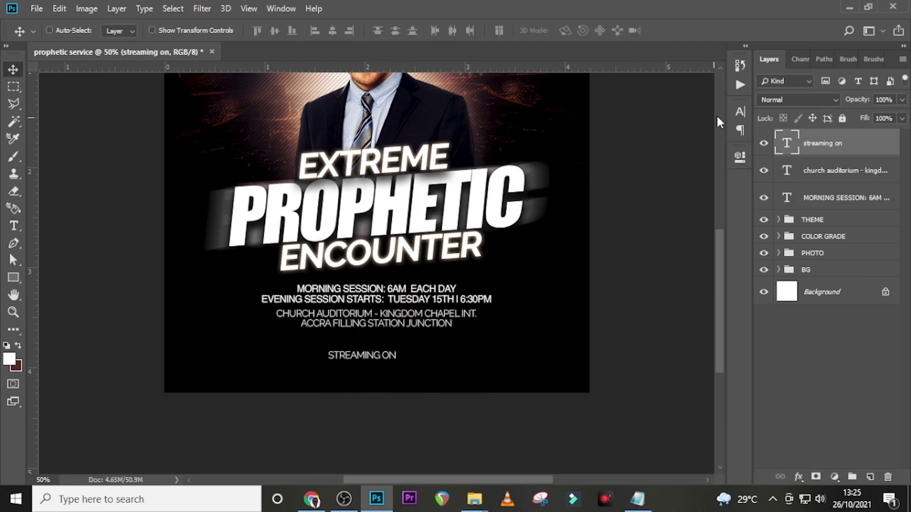
Set the "streaming on" text to Raleway with the Medium style at 10 pt.
{"action": "left_click", "coordinate": [740, 111]}
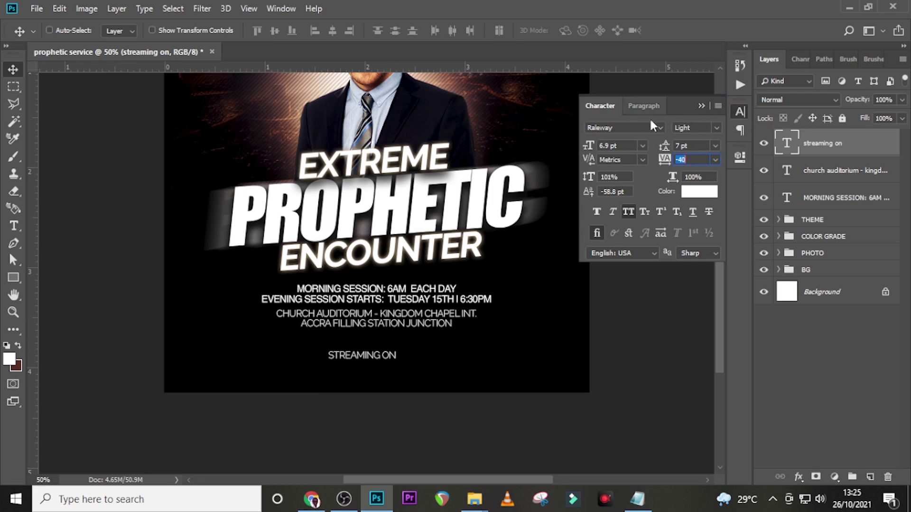
{"action": "left_click", "coordinate": [659, 128]}
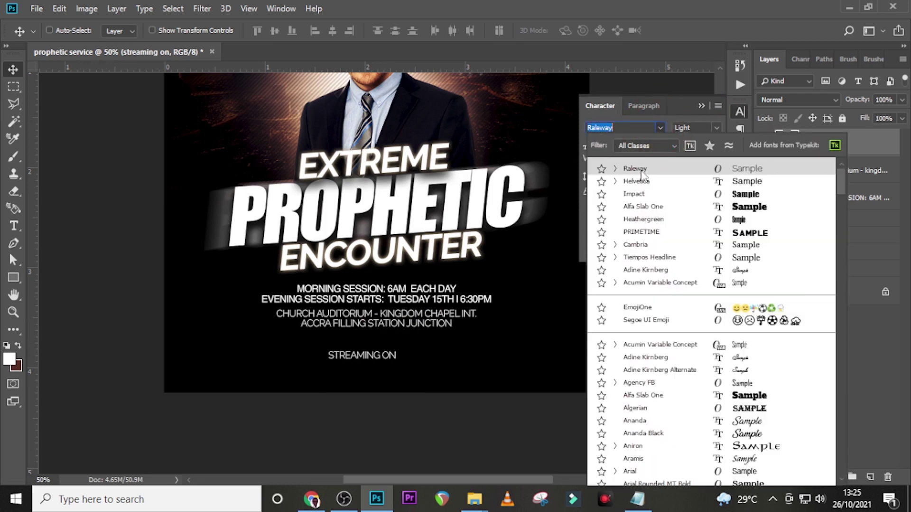
{"action": "left_click", "coordinate": [641, 170]}
{"action": "left_click", "coordinate": [716, 128]}
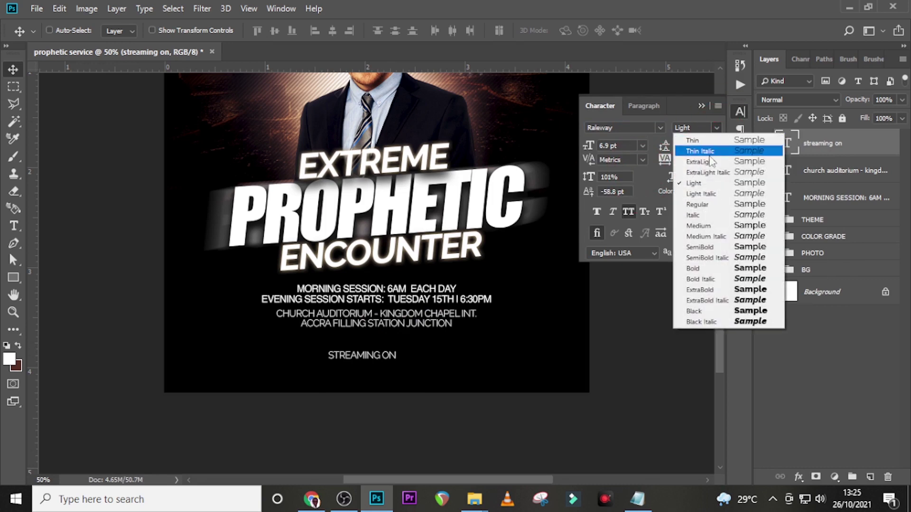
{"action": "left_click", "coordinate": [698, 227]}
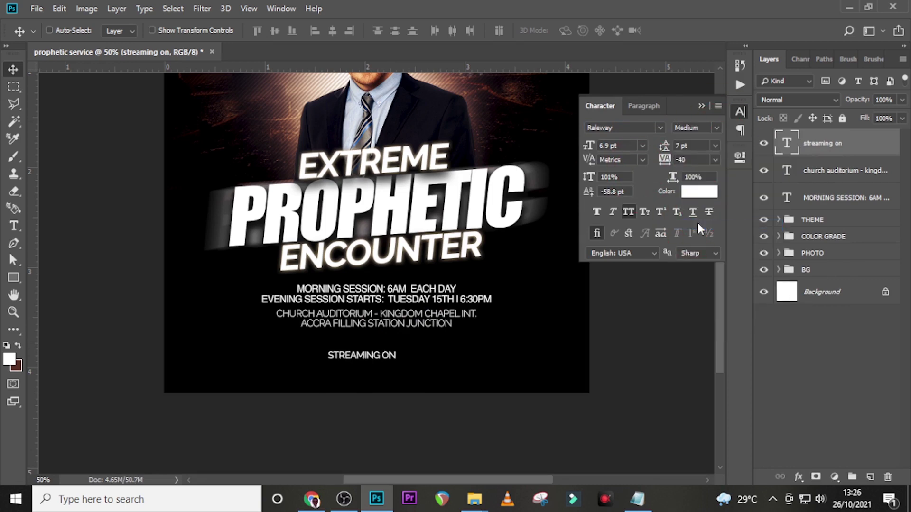
{"action": "left_click", "coordinate": [577, 144]}
{"action": "type", "text": "10"}
{"action": "key", "text": "Return"}
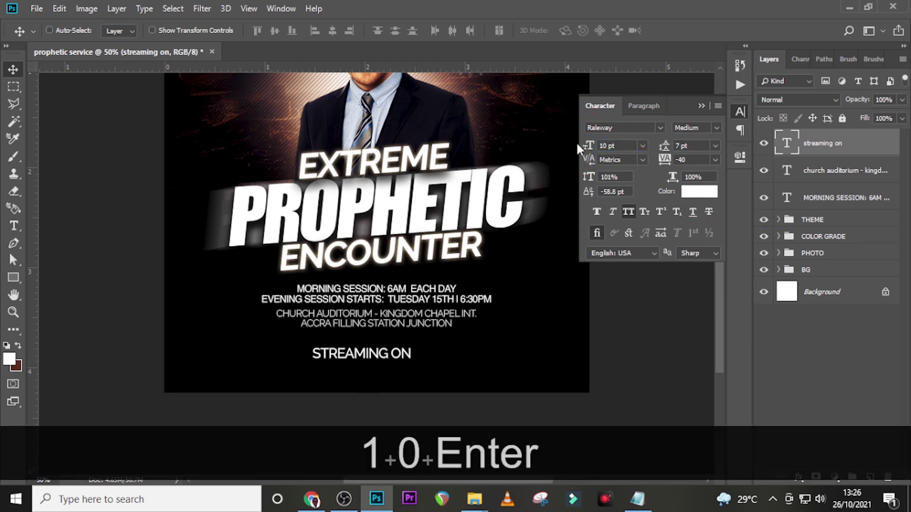
Change the "streaming on" text color to red, hex d82727.
{"action": "left_click", "coordinate": [691, 162]}
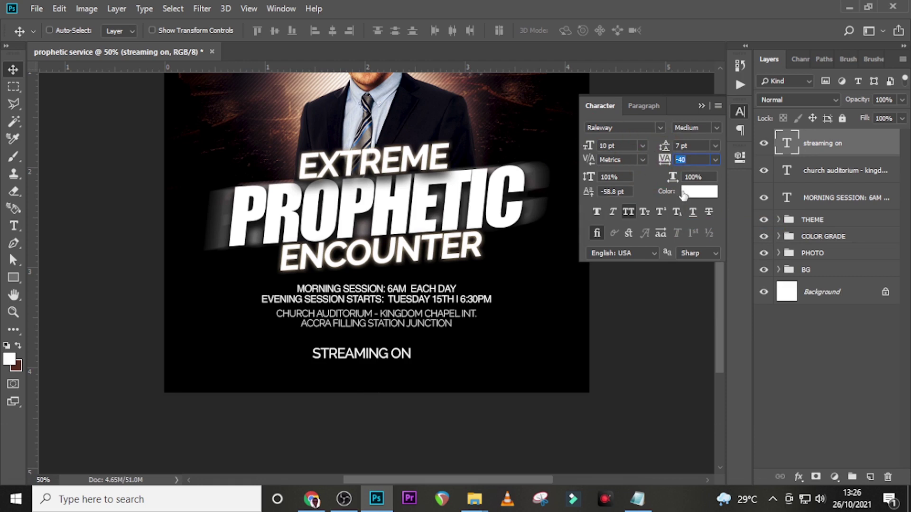
{"action": "left_click", "coordinate": [699, 192]}
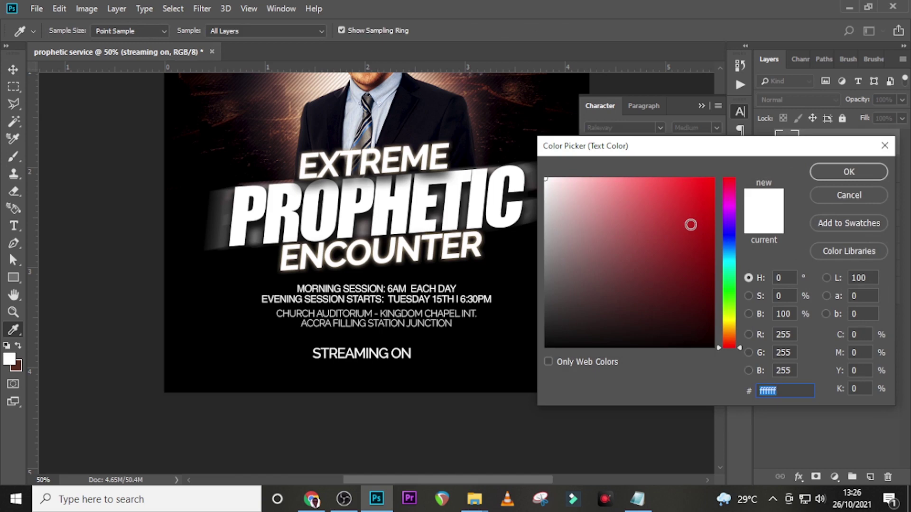
{"action": "type", "text": "d"}
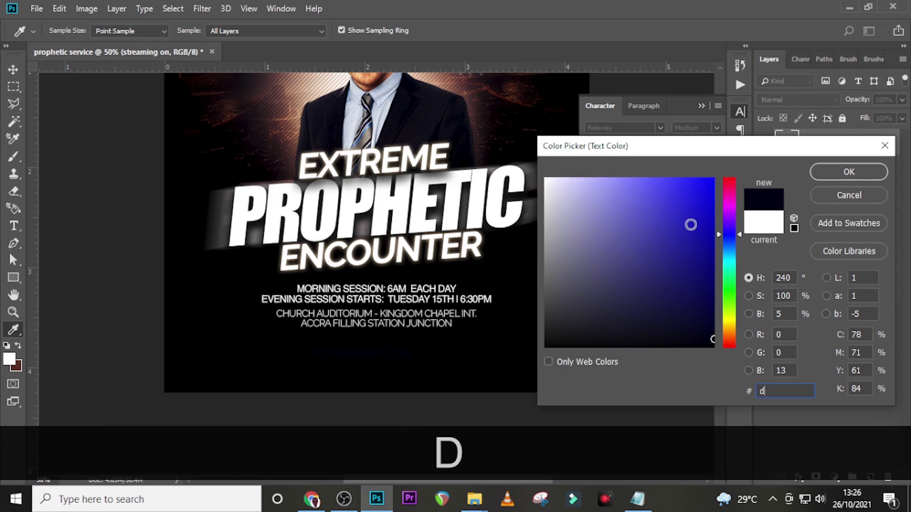
{"action": "type", "text": "827"}
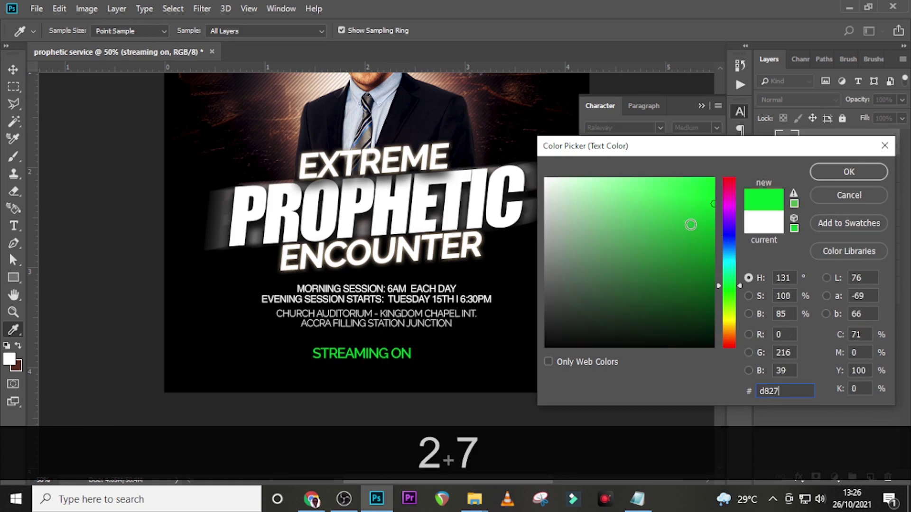
{"action": "type", "text": "27"}
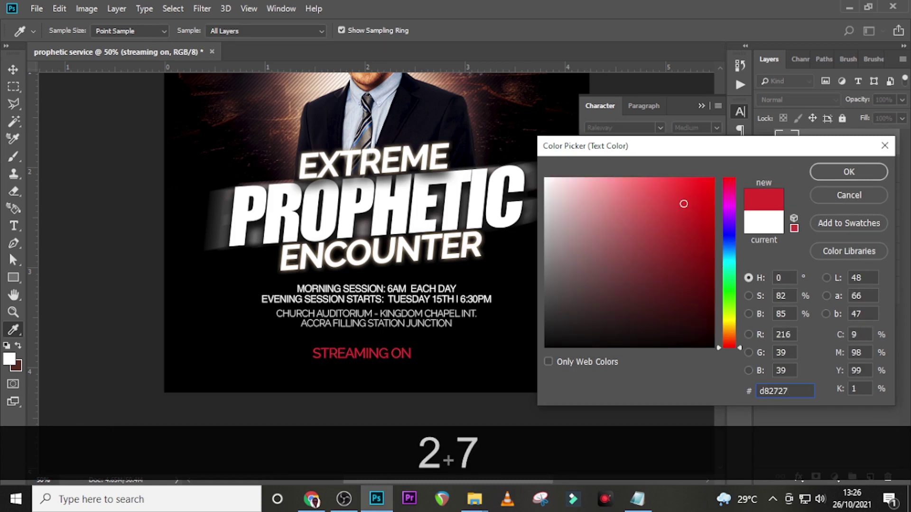
{"action": "left_click", "coordinate": [822, 172]}
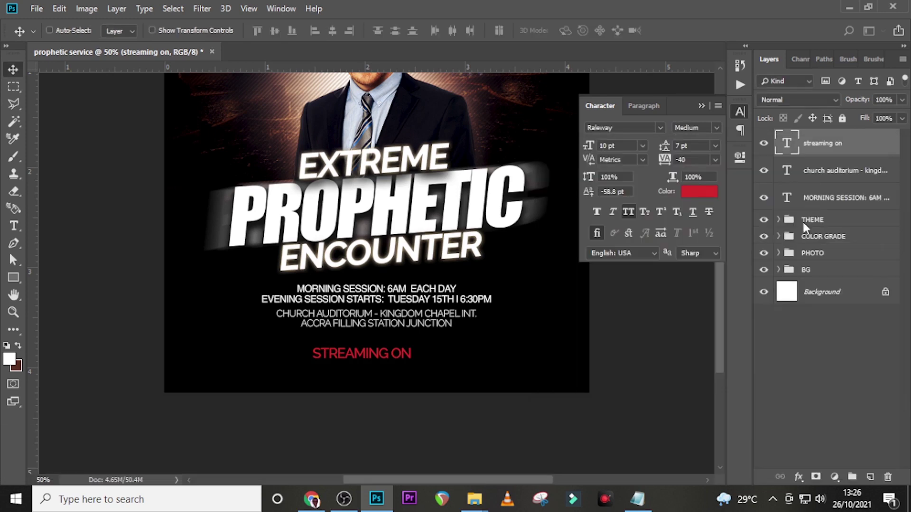
Nudge the "streaming on" text up until it sits close beneath the venue lines.
{"action": "key", "text": "v"}
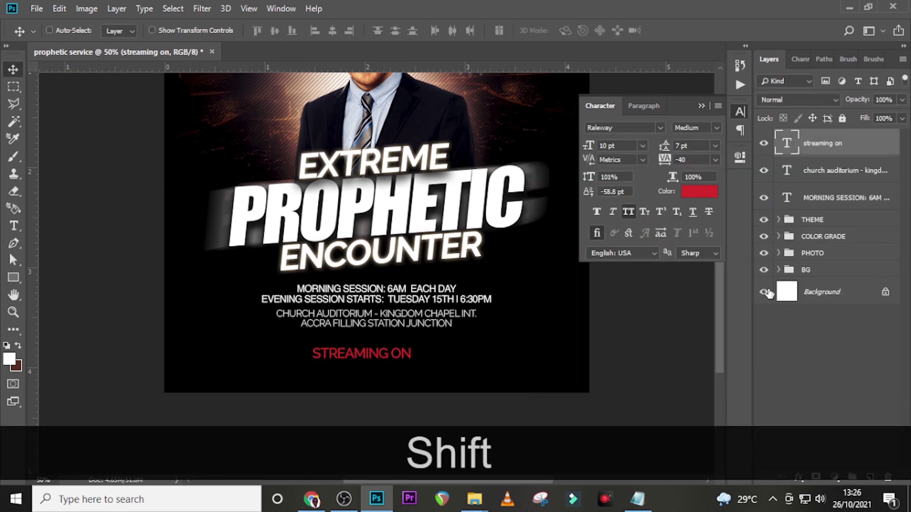
{"action": "key", "text": "shift+Up"}
{"action": "key", "text": "shift+Up"}
{"action": "key", "text": "shift+Up"}
{"action": "key", "text": "shift+Up"}
{"action": "key", "text": "shift+Up"}
{"action": "key", "text": "shift+Up"}
{"action": "key", "text": "shift+Up"}
{"action": "key", "text": "shift+Up"}
{"action": "key", "text": "shift+Up"}
{"action": "key", "text": "shift+Up"}
{"action": "key", "text": "shift+Up"}
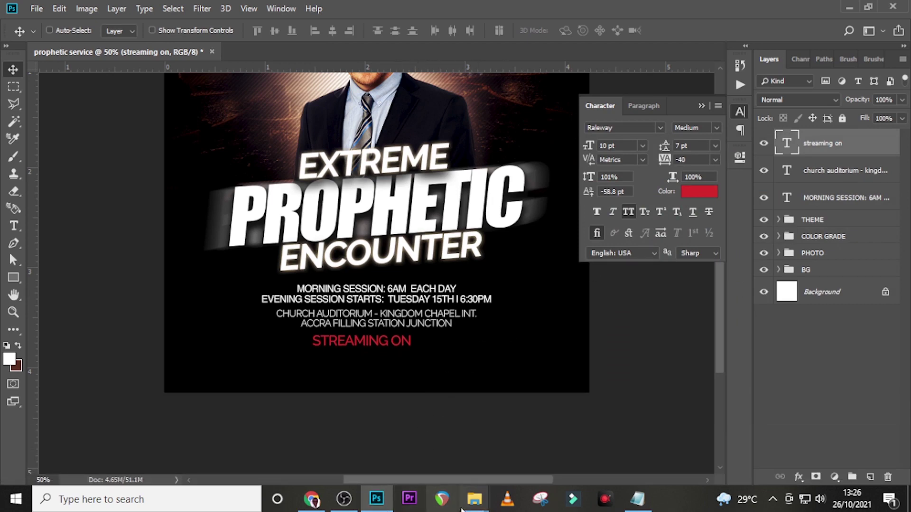
Place the YouTube logo image from the U36 folder and scale it to about 1.88% beside the "streaming on" text.
{"action": "mouse_move", "coordinate": [474, 503]}
{"action": "left_click", "coordinate": [417, 441]}
{"action": "left_click_drag", "start_coordinate": [592, 177], "coordinate": [441, 372]}
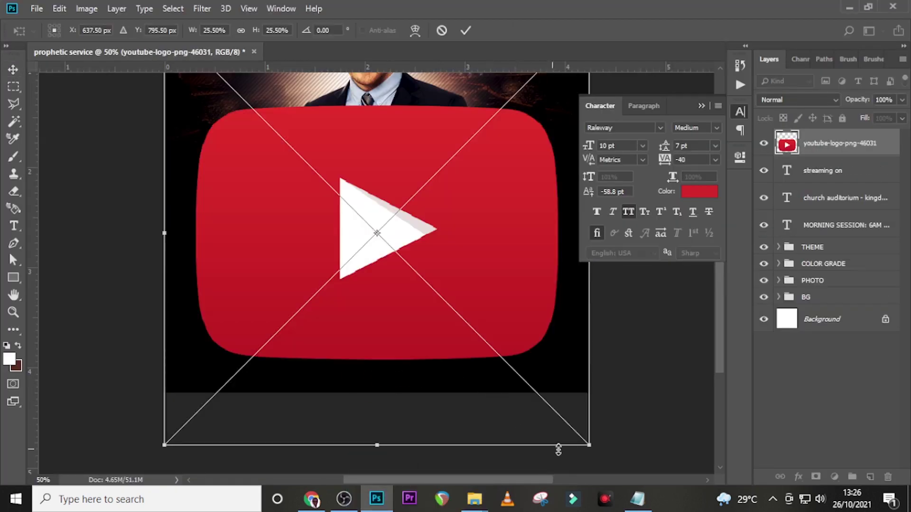
{"action": "left_click_drag", "start_coordinate": [592, 447], "coordinate": [435, 349]}
{"action": "key", "text": "Return"}
{"action": "key", "text": "v"}
Shrink the YouTube logo to about 1.64% around its center and nudge it left toward the "streaming on" text.
{"action": "key", "text": "ctrl+t"}
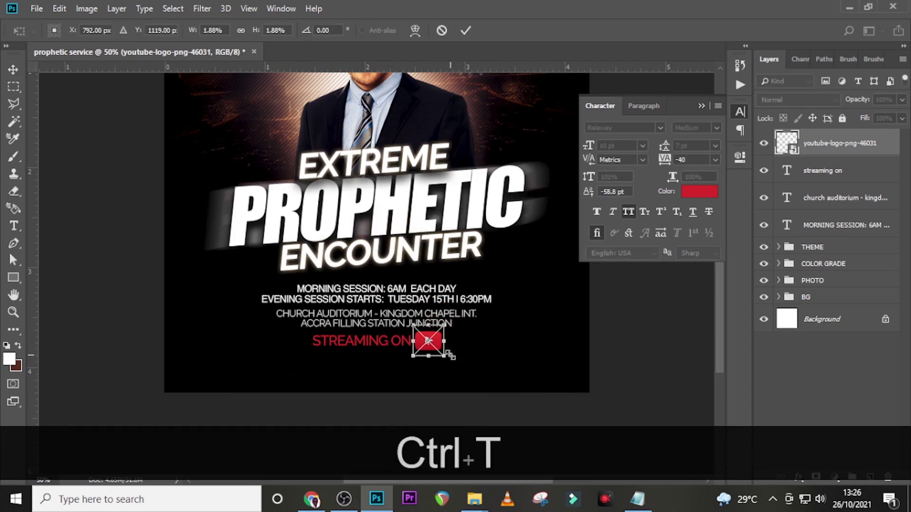
{"action": "key", "text": "shift"}
{"action": "left_click_drag", "start_coordinate": [442, 354], "coordinate": [440, 353]}
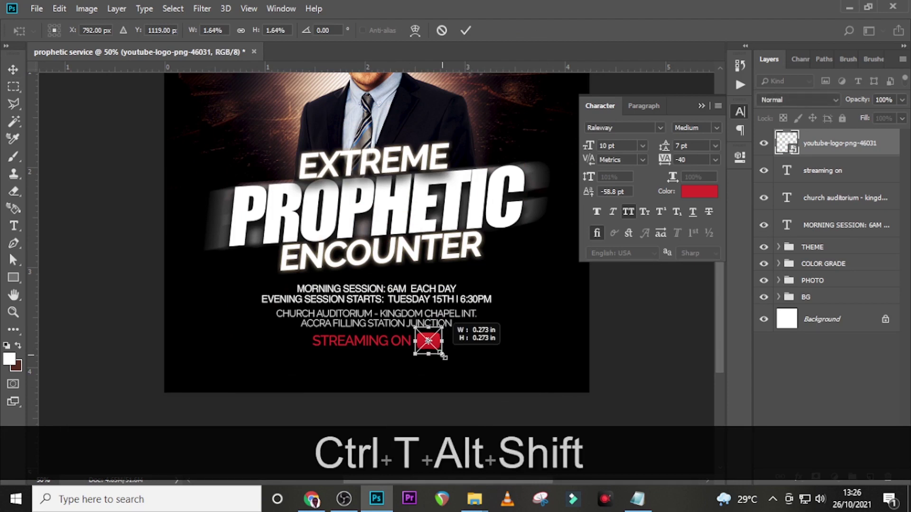
{"action": "key", "text": "Return"}
{"action": "key", "text": "Left"}
{"action": "key", "text": "Left"}
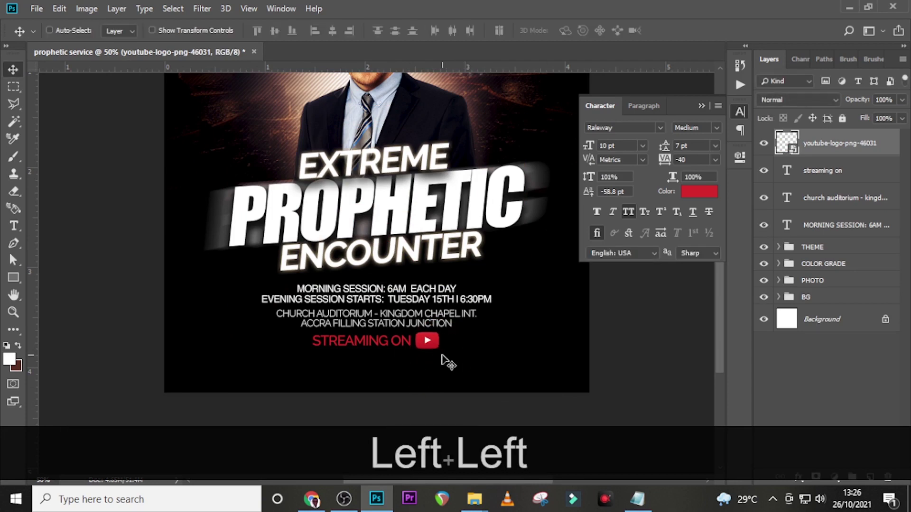
Select the YouTube logo and "streaming on" text together and show the guides to check their horizontal centering.
{"action": "left_click", "coordinate": [821, 164], "text": "ctrl"}
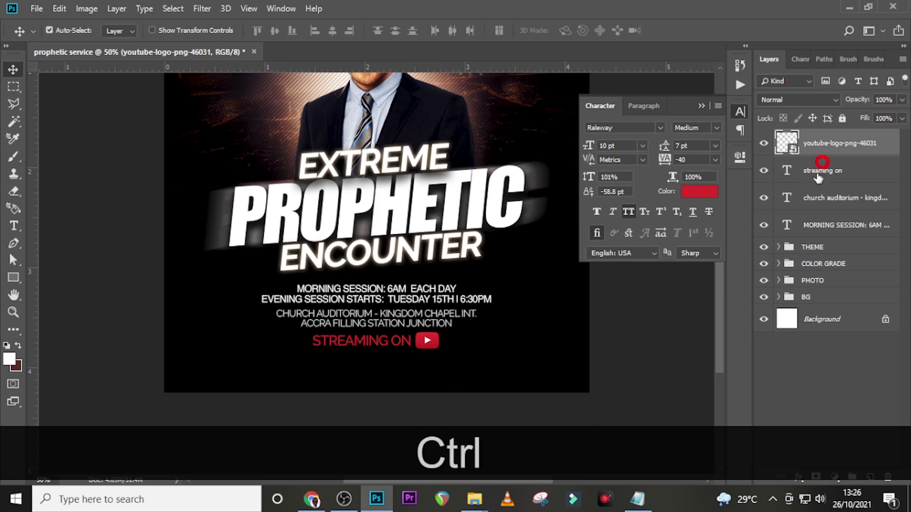
{"action": "key", "text": "ctrl+t"}
{"action": "key", "text": "ctrl+h"}
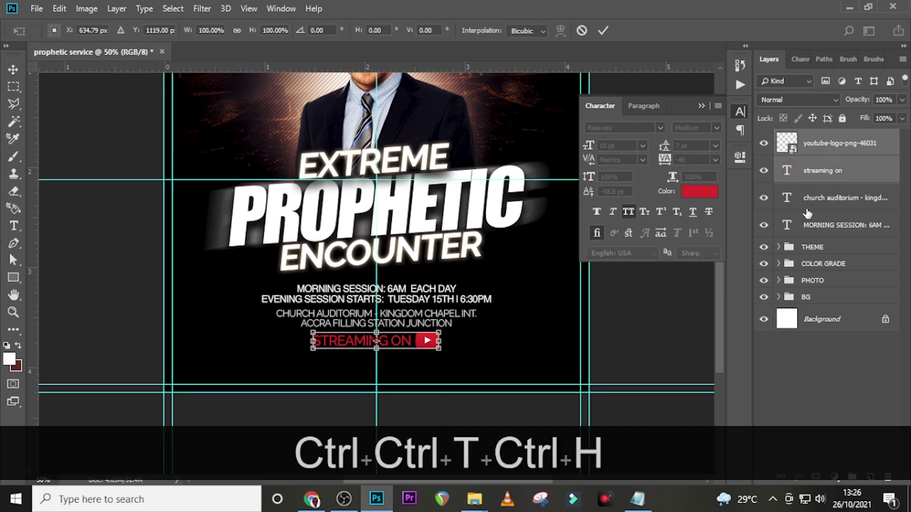
{"action": "key", "text": "Return"}
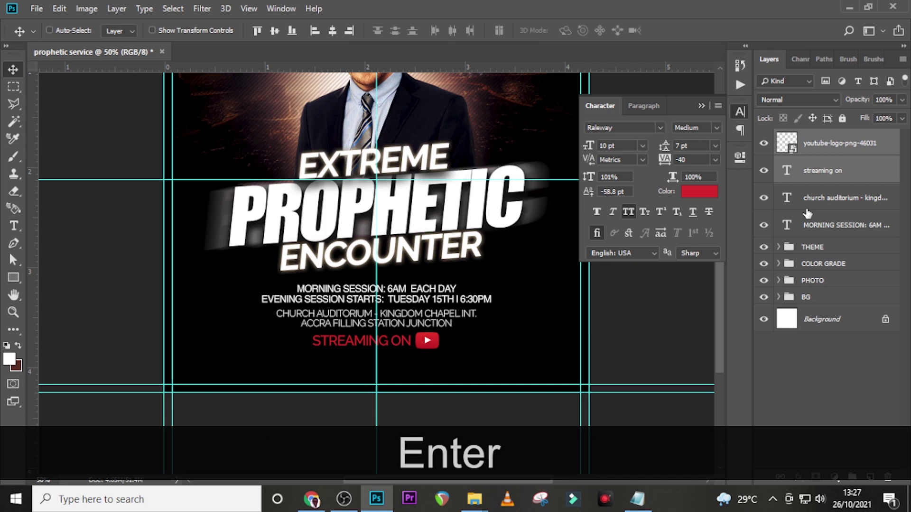
Add the prophet's channel handle as a new text line copied from the Notepad notes and position it below the streaming line.
{"action": "key", "text": "t"}
{"action": "left_click", "coordinate": [307, 374]}
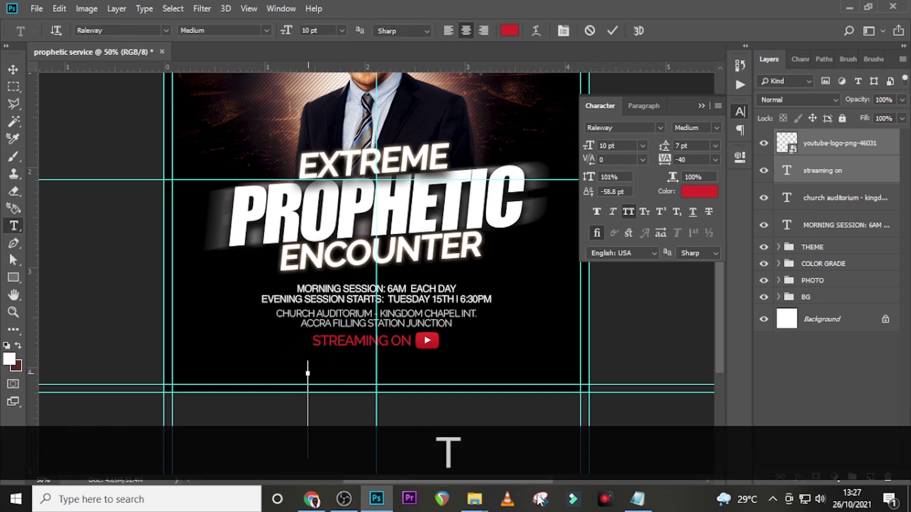
{"action": "left_click", "coordinate": [638, 499]}
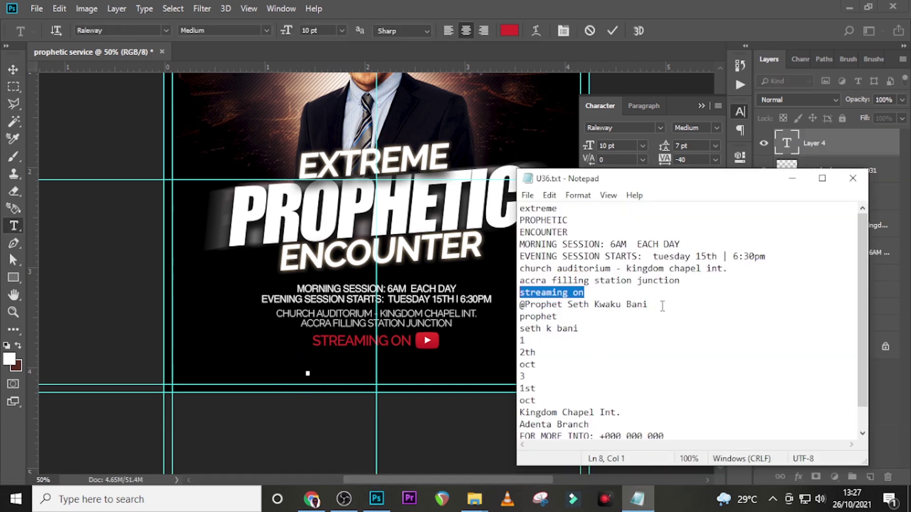
{"action": "left_click_drag", "start_coordinate": [662, 307], "coordinate": [512, 305]}
{"action": "key", "text": "ctrl+c"}
{"action": "left_click", "coordinate": [507, 6]}
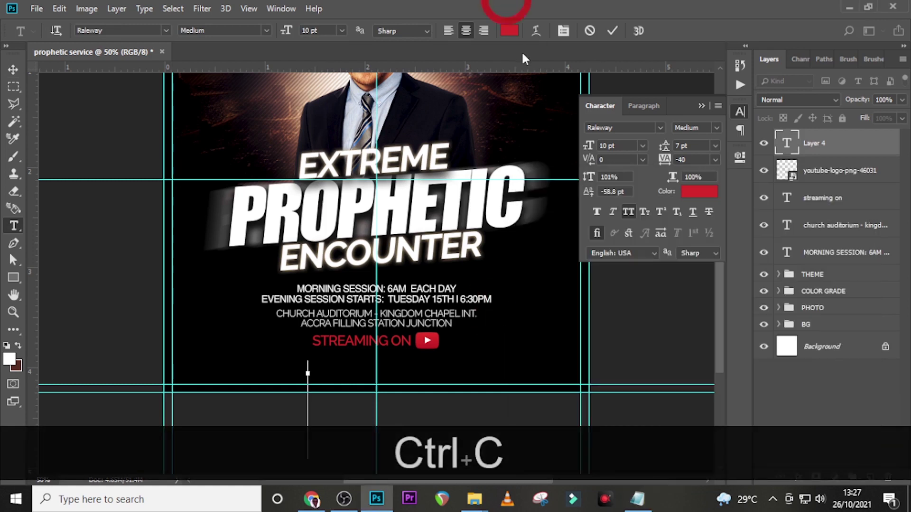
{"action": "key", "text": "ctrl+v"}
{"action": "left_click", "coordinate": [808, 148]}
{"action": "key", "text": "v"}
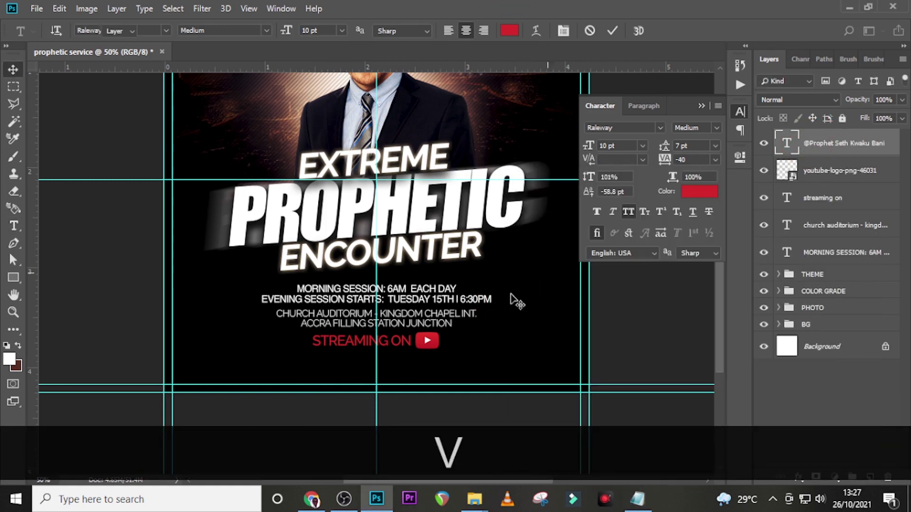
{"action": "left_click_drag", "start_coordinate": [346, 381], "coordinate": [392, 299]}
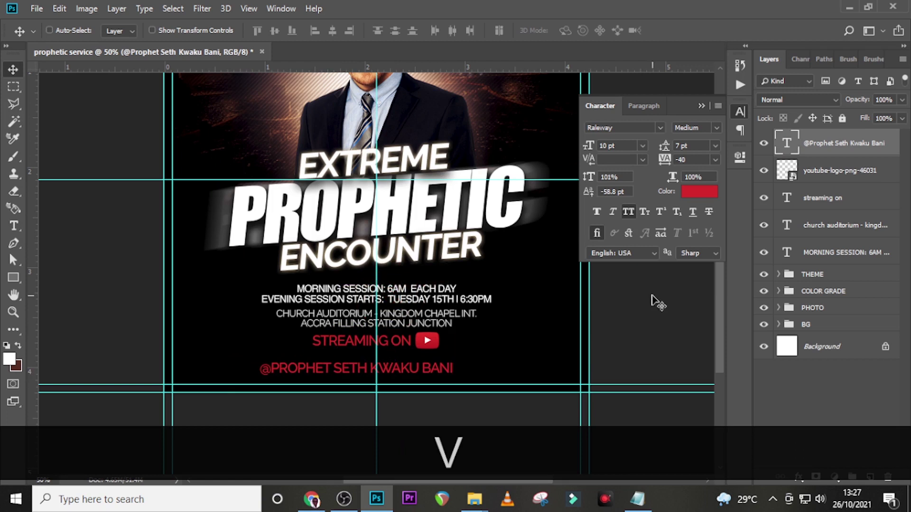
Apply the Raleway font to the channel handle text and set its size to 5 pt.
{"action": "left_click", "coordinate": [660, 128]}
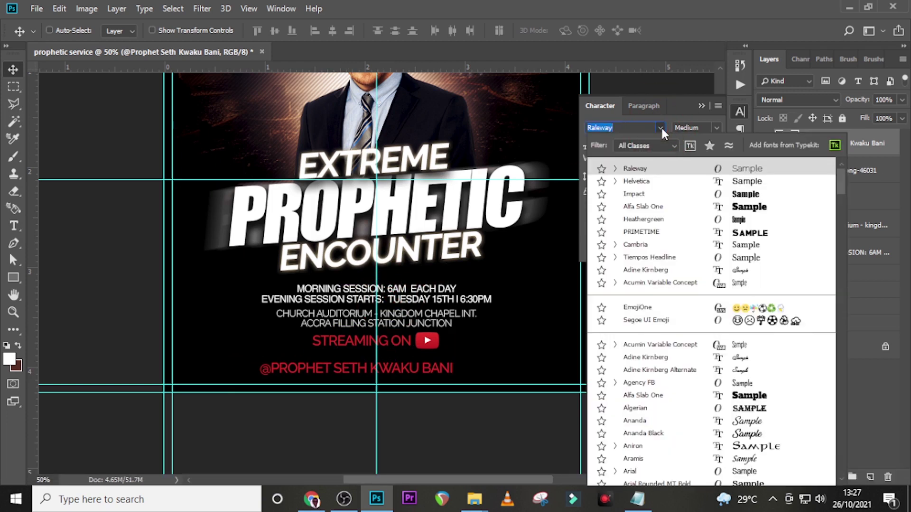
{"action": "left_click", "coordinate": [631, 169]}
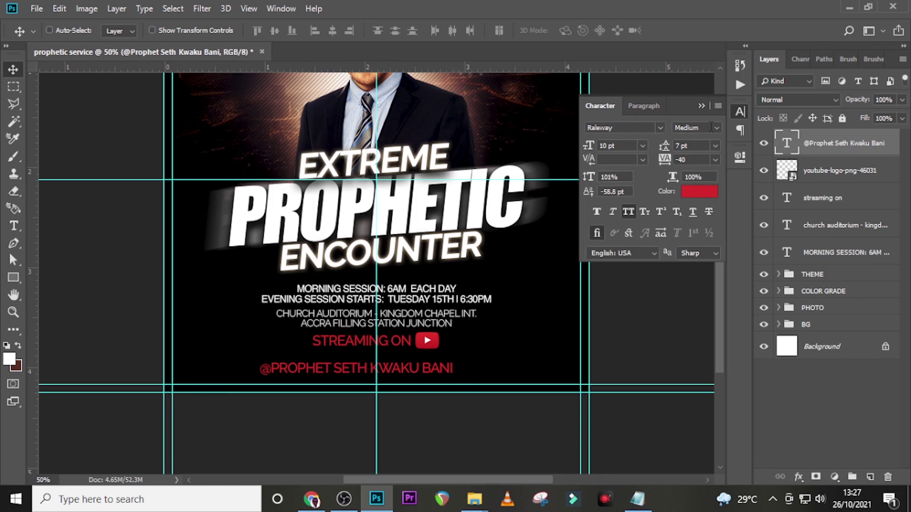
{"action": "left_click", "coordinate": [615, 144]}
{"action": "type", "text": "5"}
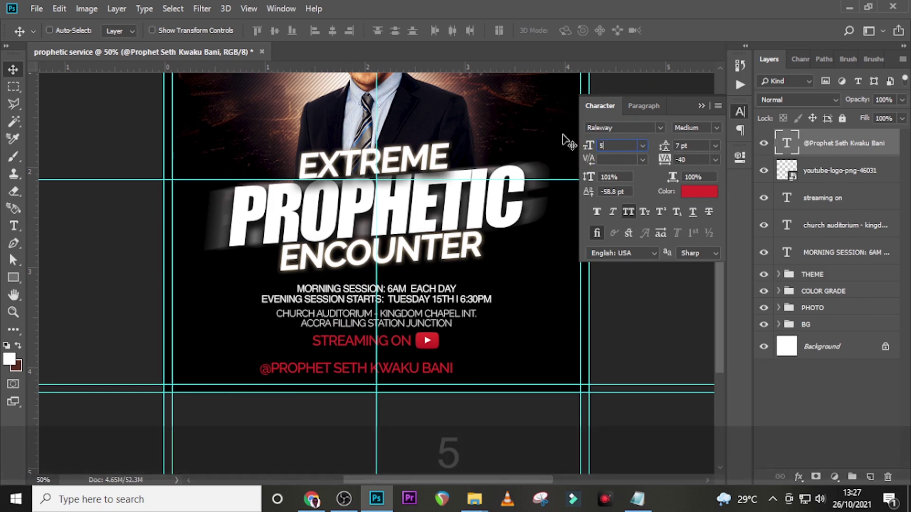
{"action": "key", "text": "Return"}
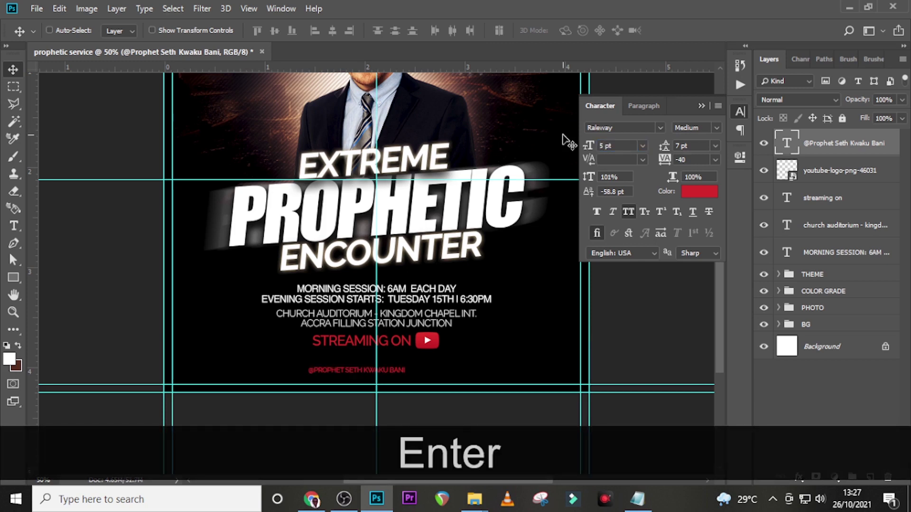
Set the tracking of the prophet's channel handle text to 520.
{"action": "left_click", "coordinate": [682, 159]}
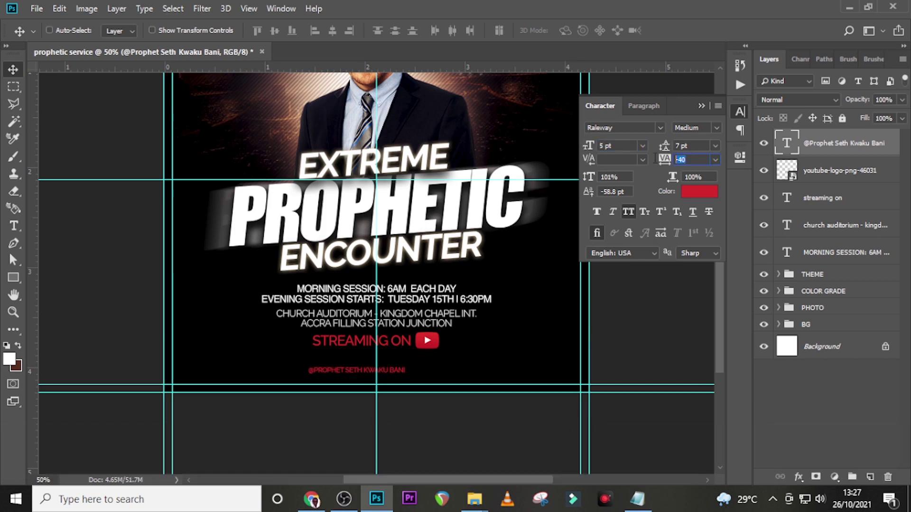
{"action": "type", "text": "520"}
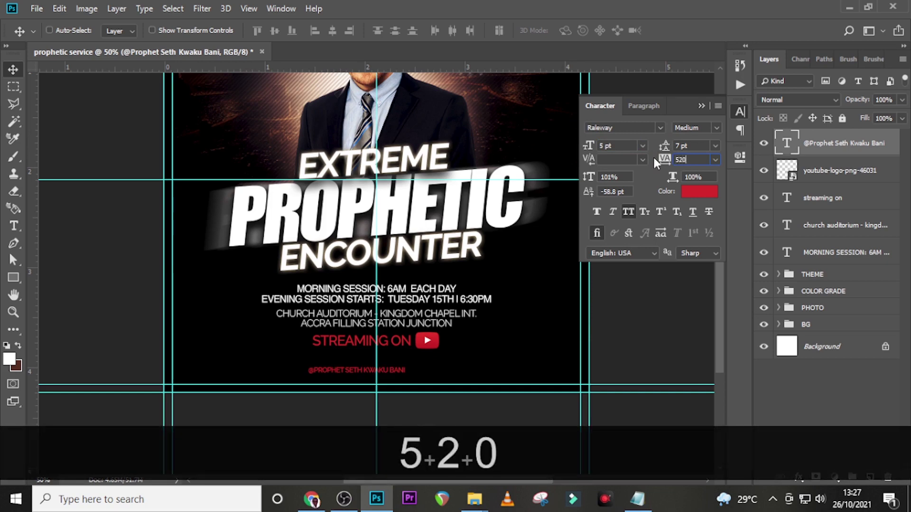
{"action": "key", "text": "Return"}
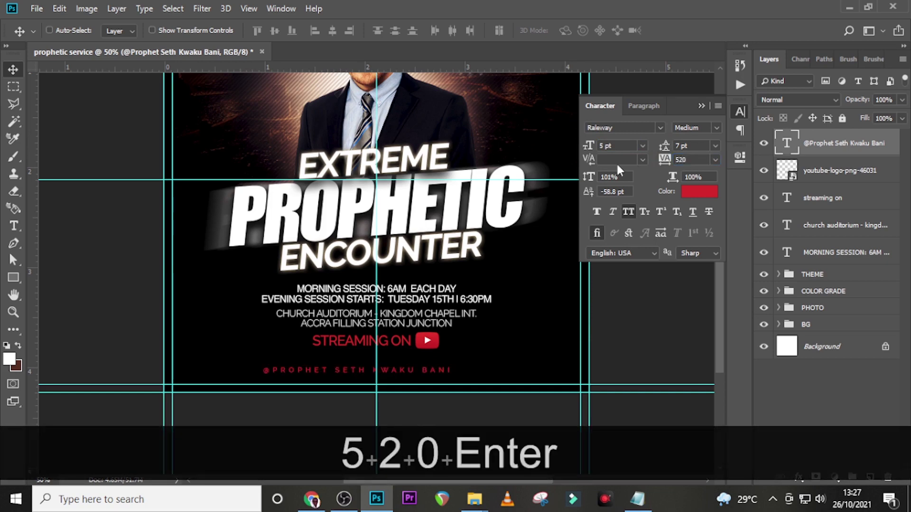
Change the text color of the channel handle to the light salmon hex value f8a68a.
{"action": "left_click", "coordinate": [700, 192]}
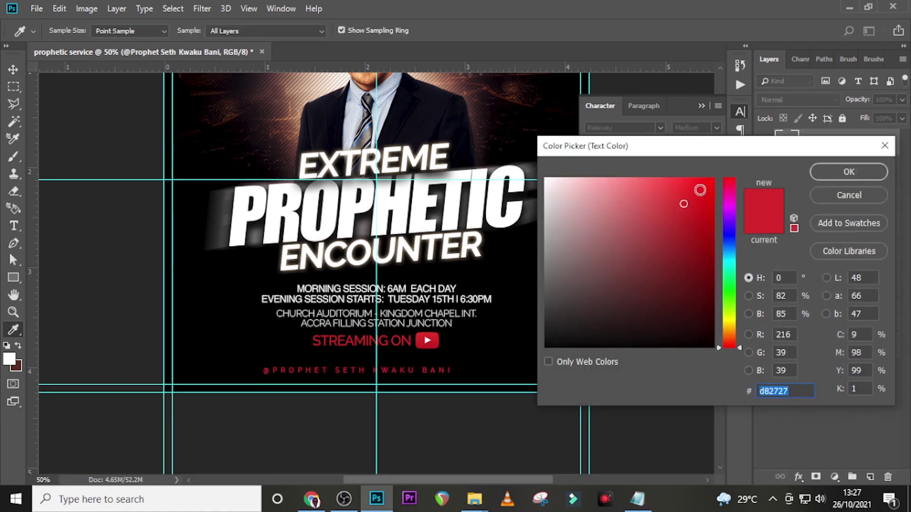
{"action": "type", "text": "f8"}
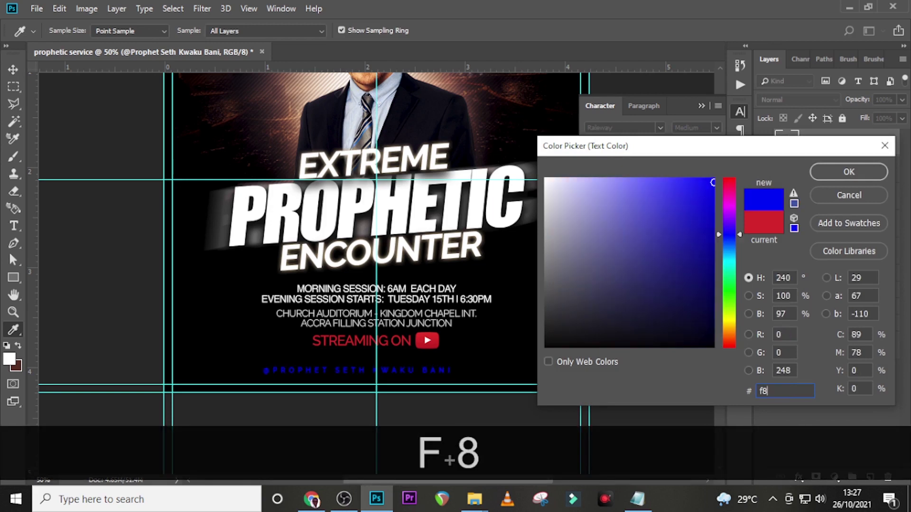
{"action": "type", "text": "a"}
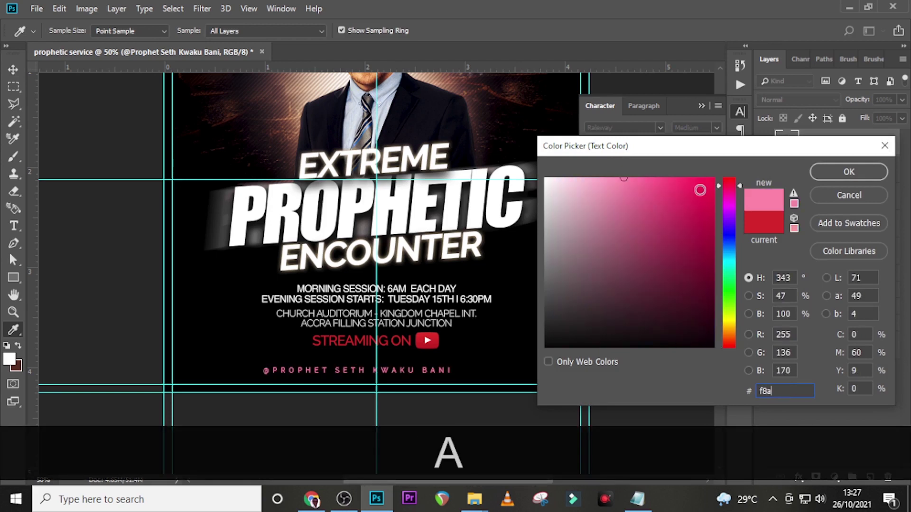
{"action": "type", "text": "6"}
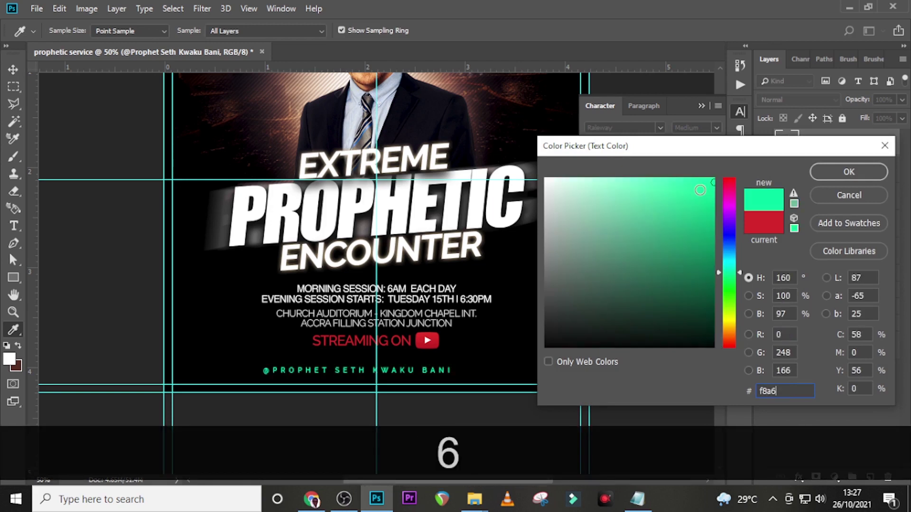
{"action": "type", "text": "8a"}
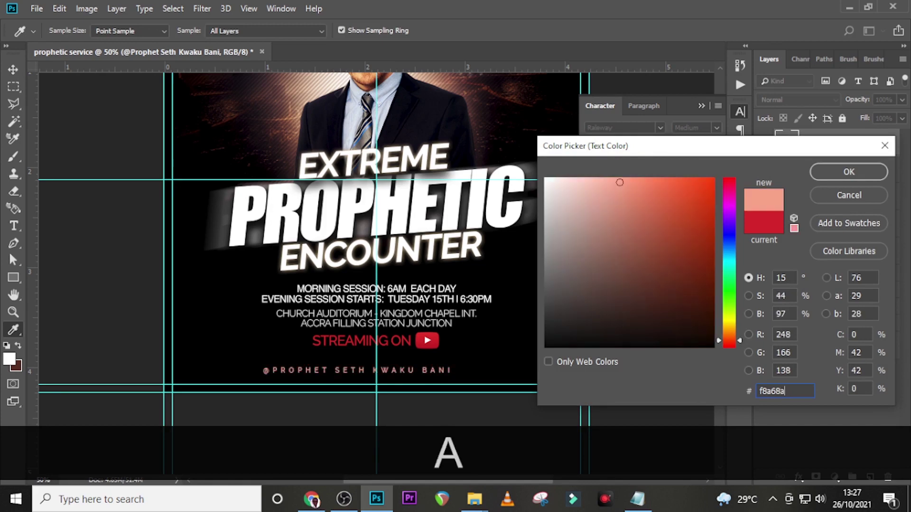
{"action": "left_click", "coordinate": [849, 172]}
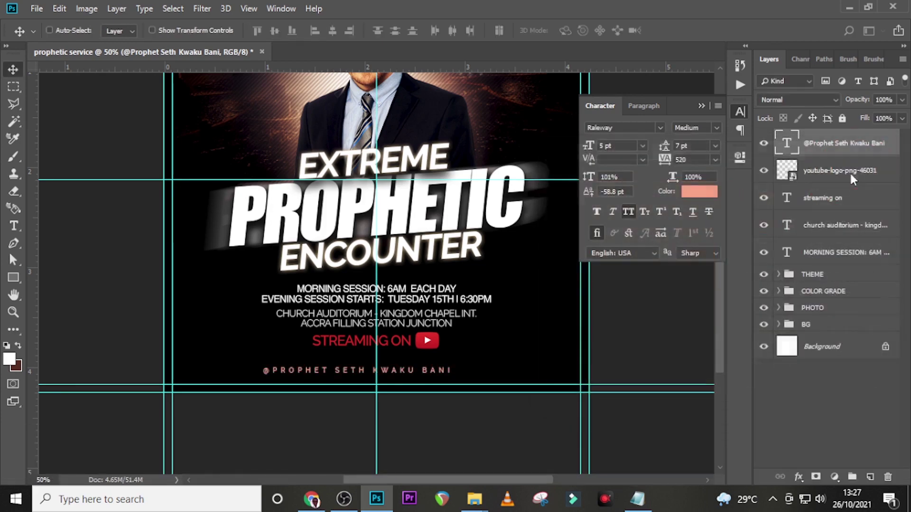
Transform the channel handle text and shift it right until its center sits on the vertical center guide.
{"action": "key", "text": "ctrl+t"}
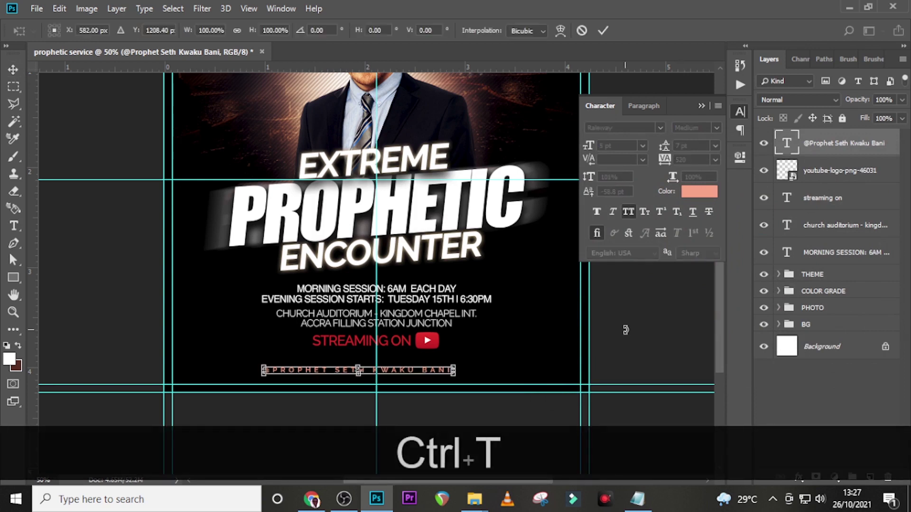
{"action": "key", "text": "shift"}
{"action": "key", "text": "shift+Right"}
{"action": "key", "text": "shift+Right"}
{"action": "key", "text": "shift+Right"}
{"action": "key", "text": "shift+Right"}
{"action": "key", "text": "shift+Right"}
{"action": "key", "text": "shift+Right"}
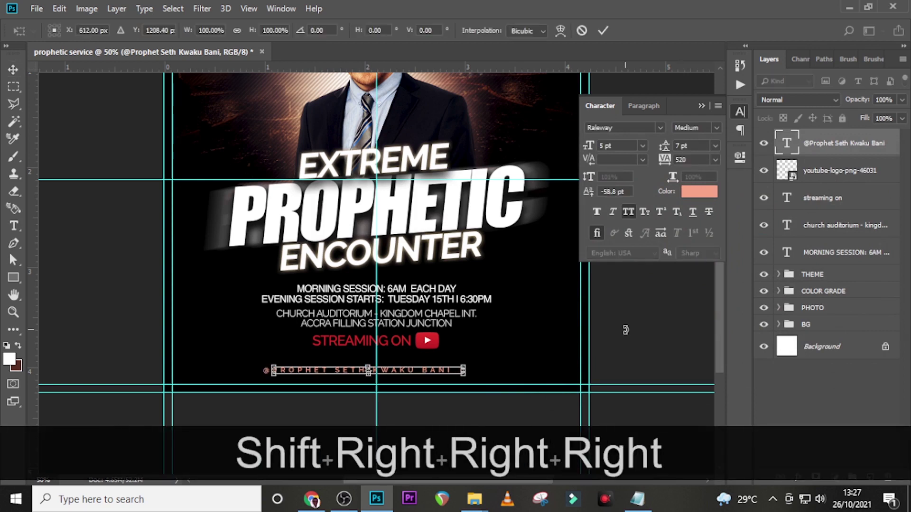
{"action": "key", "text": "Left"}
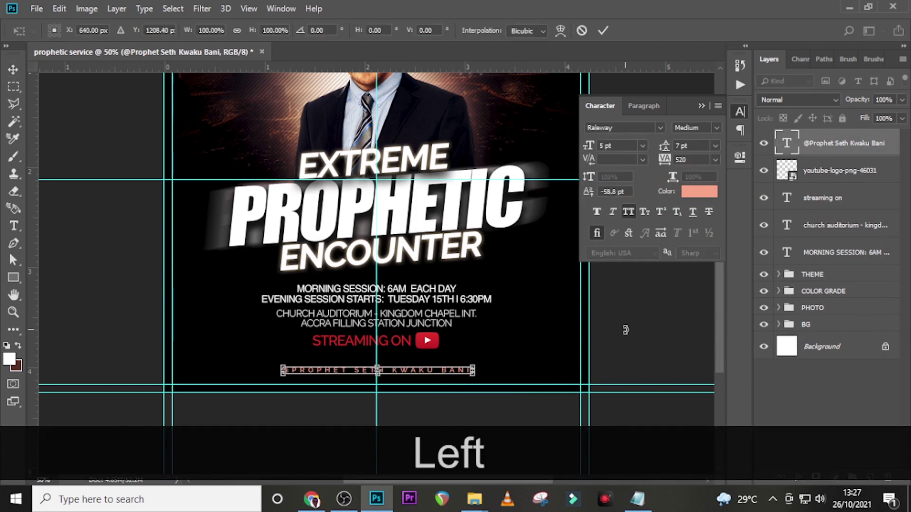
{"action": "key", "text": "Return"}
Hide the guides and adjust the channel handle's height so it sits near the flyer's bottom edge, apart from the streaming line.
{"action": "key", "text": "shift+Up"}
{"action": "key", "text": "shift+Up"}
{"action": "key", "text": "shift+Up"}
{"action": "key", "text": "shift+Up"}
{"action": "key", "text": "shift+Up"}
{"action": "key", "text": "shift+Up"}
{"action": "key", "text": "ctrl+h"}
{"action": "key", "text": "ctrl+0"}
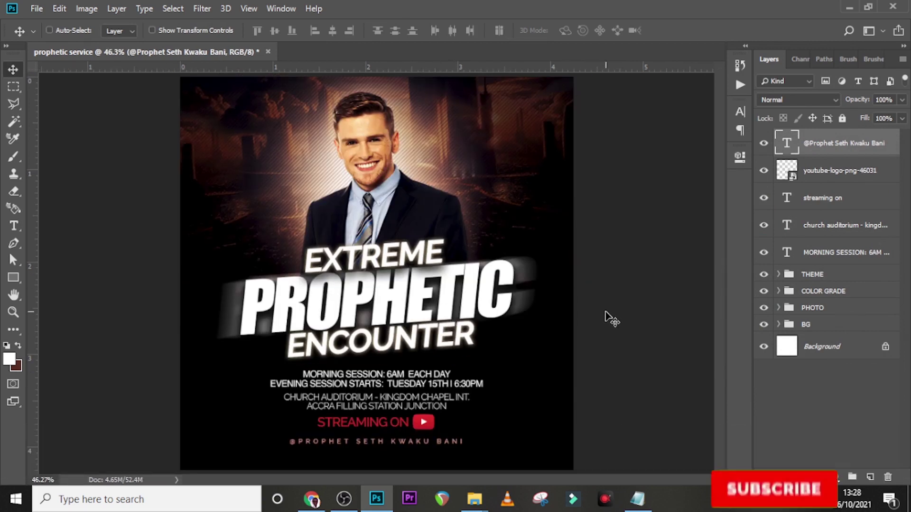
{"action": "key", "text": "shift+Down"}
{"action": "key", "text": "shift+Down"}
{"action": "key", "text": "shift+Down"}
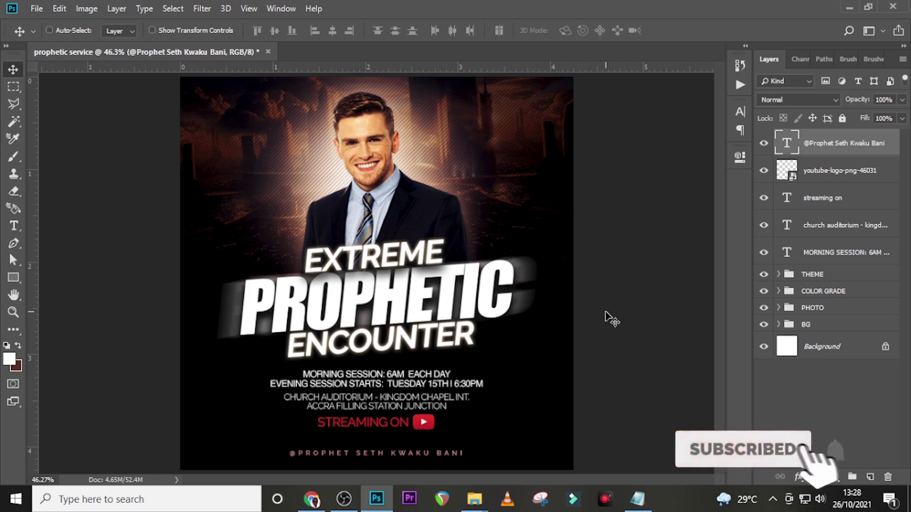
{"action": "key", "text": "shift+Down"}
{"action": "key", "text": "shift+Down"}
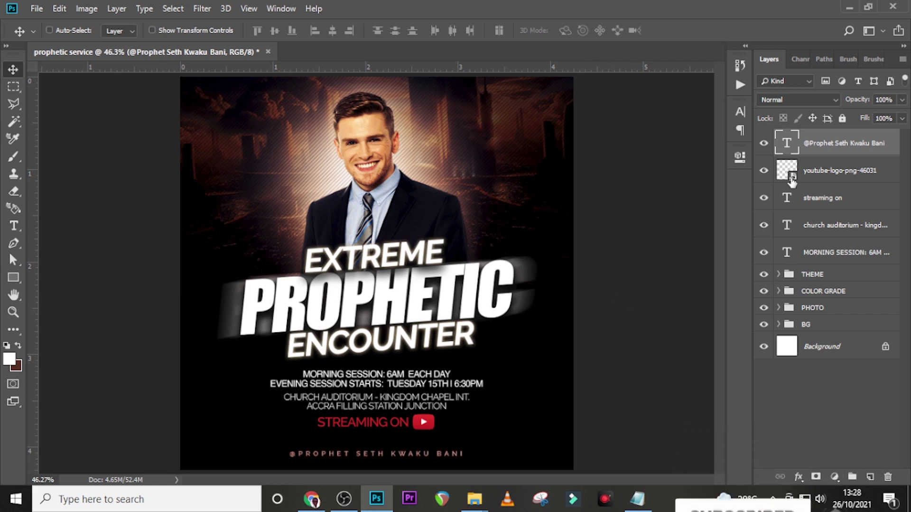
Move the YouTube logo, streaming, venue and session time layers down together to just above the channel handle.
{"action": "left_click", "coordinate": [822, 171]}
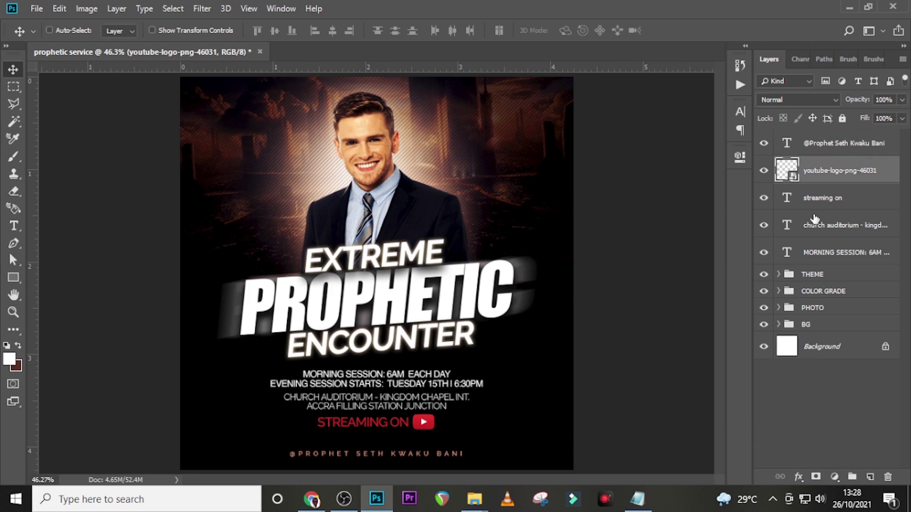
{"action": "left_click", "coordinate": [816, 253], "text": "shift"}
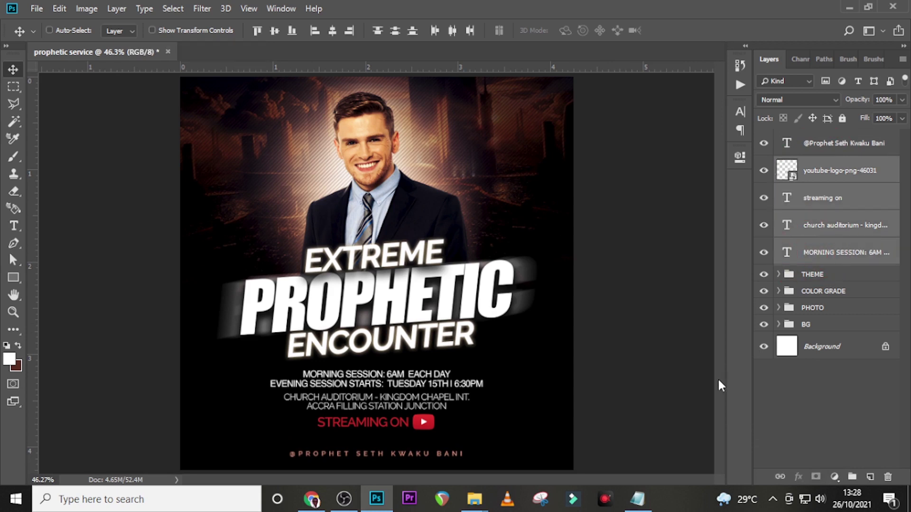
{"action": "key", "text": "shift+Down"}
{"action": "key", "text": "shift+Down"}
{"action": "key", "text": "shift+Down"}
{"action": "key", "text": "shift+Down"}
{"action": "key", "text": "shift+Down"}
{"action": "key", "text": "shift+Down"}
{"action": "key", "text": "shift+Down"}
{"action": "key", "text": "shift+Down"}
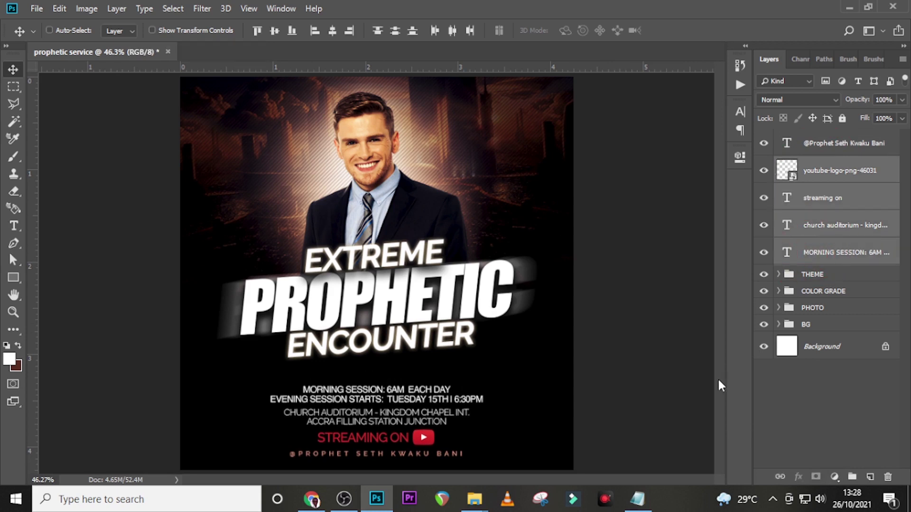
{"action": "key", "text": "Up"}
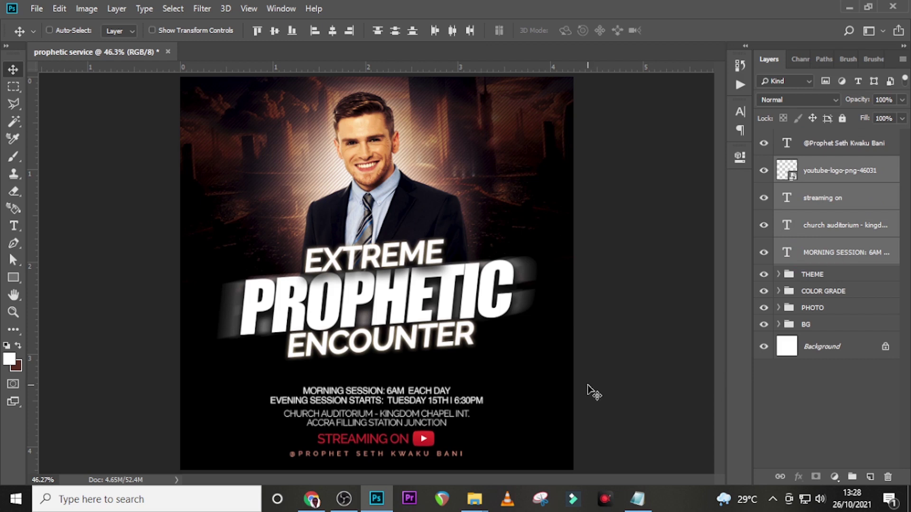
Move the THEME group slightly down, closer to the session times.
{"action": "key", "text": "alt+bracketleft"}
{"action": "key", "text": "shift+Down"}
{"action": "key", "text": "shift+Down"}
{"action": "key", "text": "shift+Down"}
{"action": "key", "text": "shift+Down"}
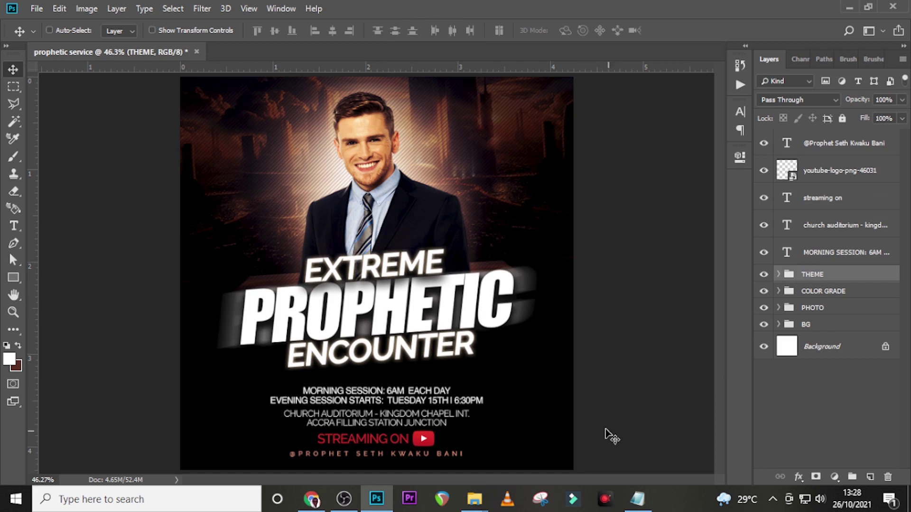
Group the channel handle, YouTube logo, streaming, venue and session layers and name the group DAYS & VENUE.
{"action": "left_click", "coordinate": [839, 146]}
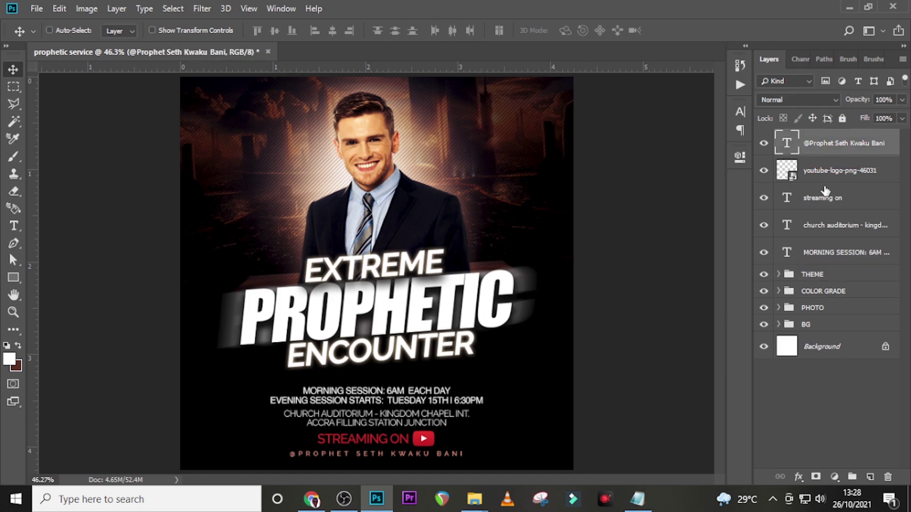
{"action": "left_click", "coordinate": [813, 252], "text": "shift"}
{"action": "key", "text": "ctrl+g"}
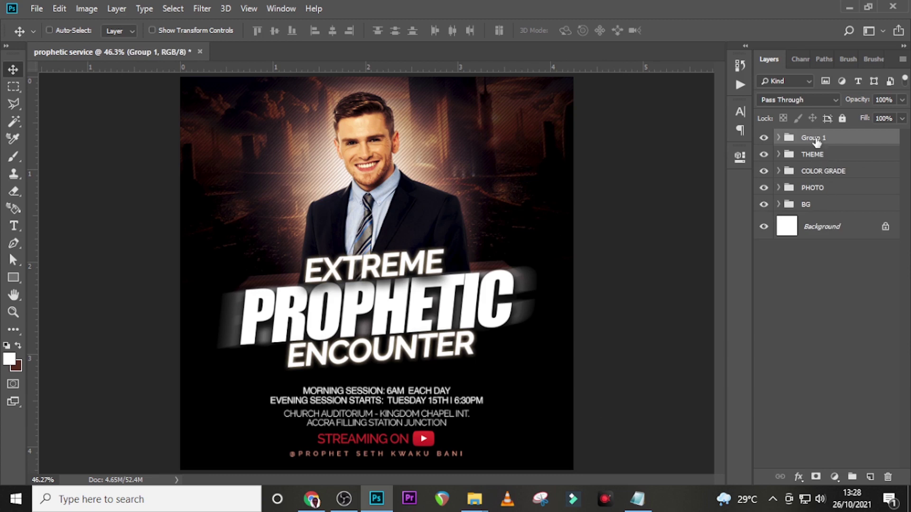
{"action": "double_click", "coordinate": [814, 138]}
{"action": "type", "text": "DAYS & VENUE"}
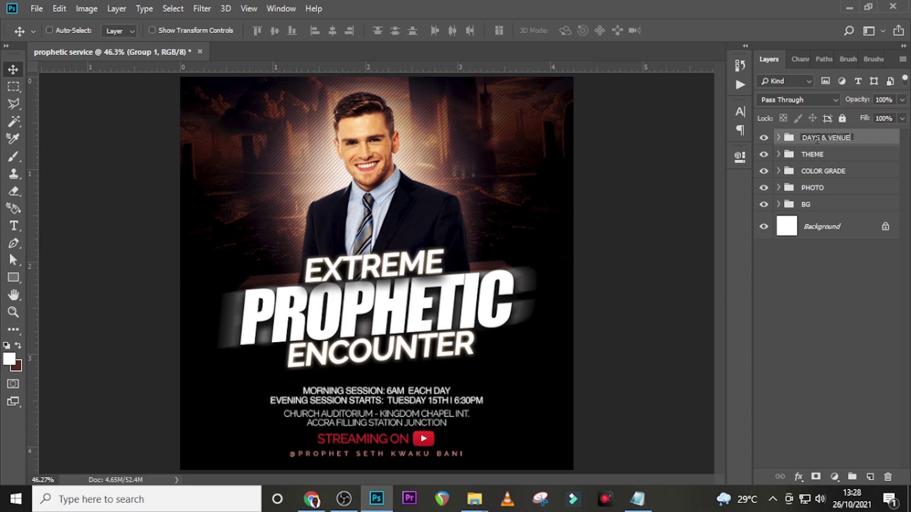
{"action": "key", "text": "Return"}
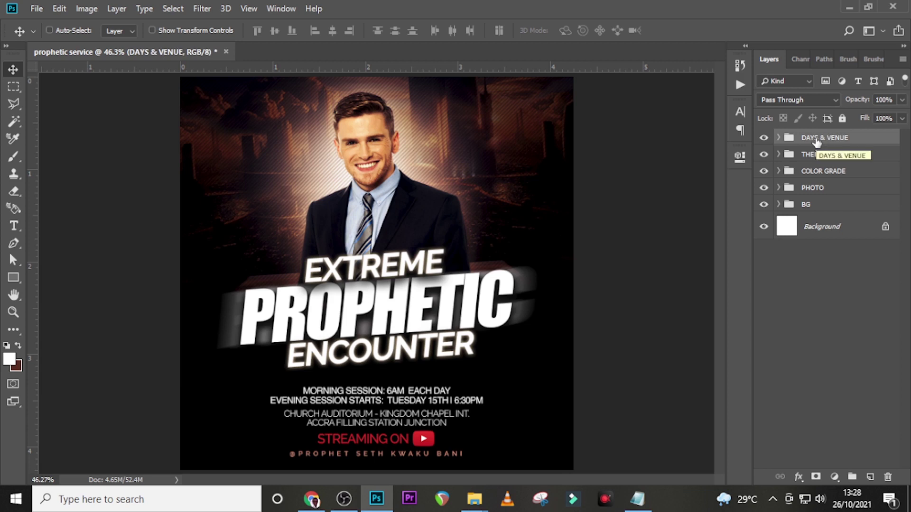
Add the prophet's title and name from the Notepad notes as a two-line text and place it left of the man's photo.
{"action": "key", "text": "t"}
{"action": "left_click", "coordinate": [269, 235]}
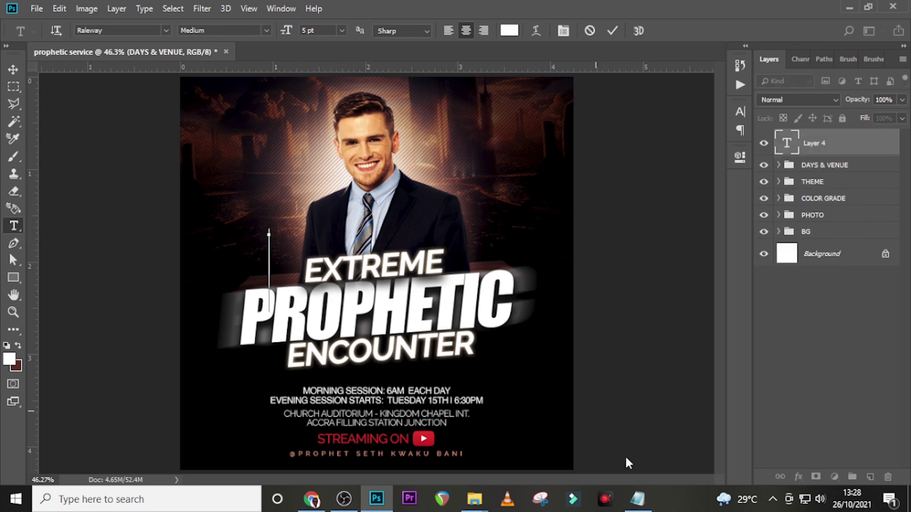
{"action": "left_click", "coordinate": [637, 498]}
{"action": "left_click_drag", "start_coordinate": [579, 328], "coordinate": [520, 316]}
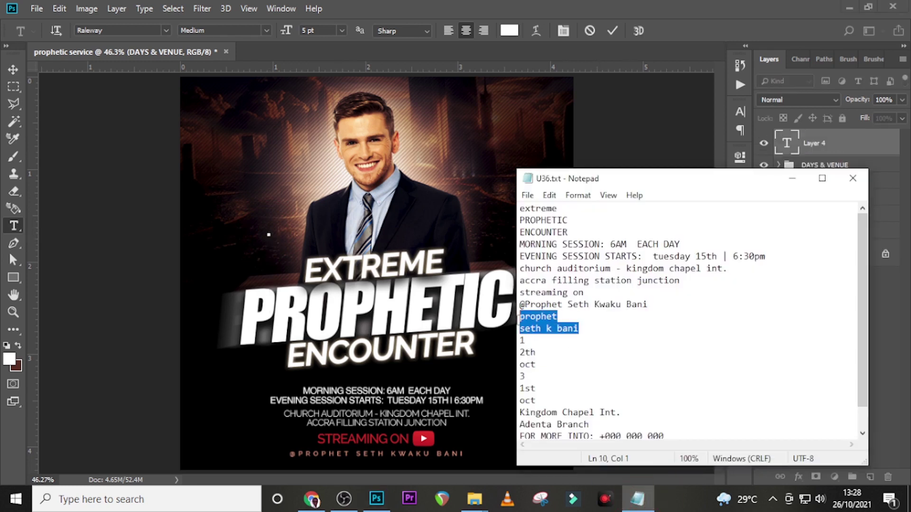
{"action": "key", "text": "ctrl+c"}
{"action": "left_click", "coordinate": [445, 1]}
{"action": "key", "text": "ctrl+v"}
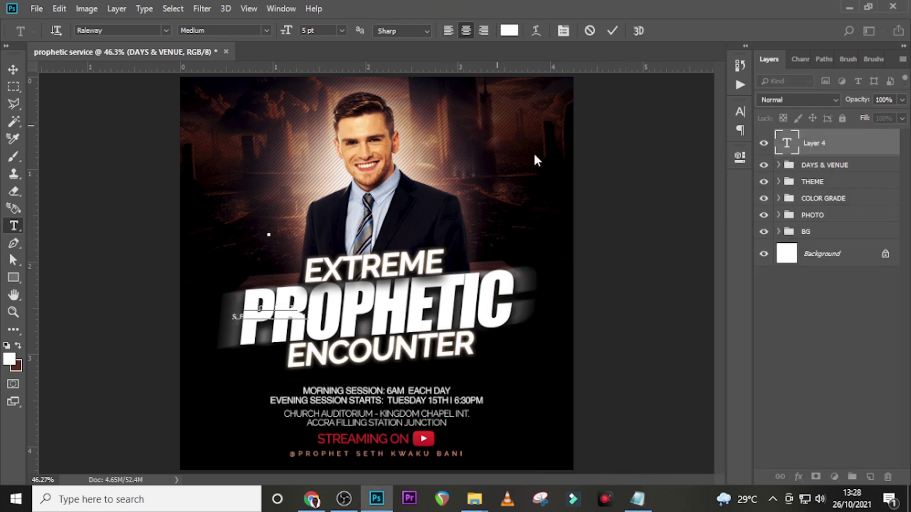
{"action": "left_click", "coordinate": [817, 147]}
{"action": "key", "text": "v"}
{"action": "left_click_drag", "start_coordinate": [273, 316], "coordinate": [274, 240]}
Right-align the prophet's name text and move it right, close to the man's arm.
{"action": "left_click", "coordinate": [738, 109]}
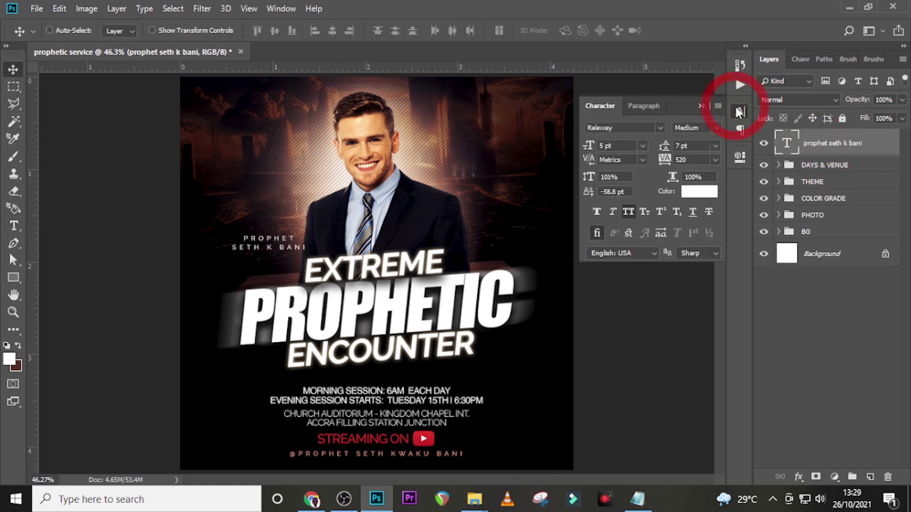
{"action": "left_click", "coordinate": [645, 105]}
{"action": "left_click", "coordinate": [630, 131]}
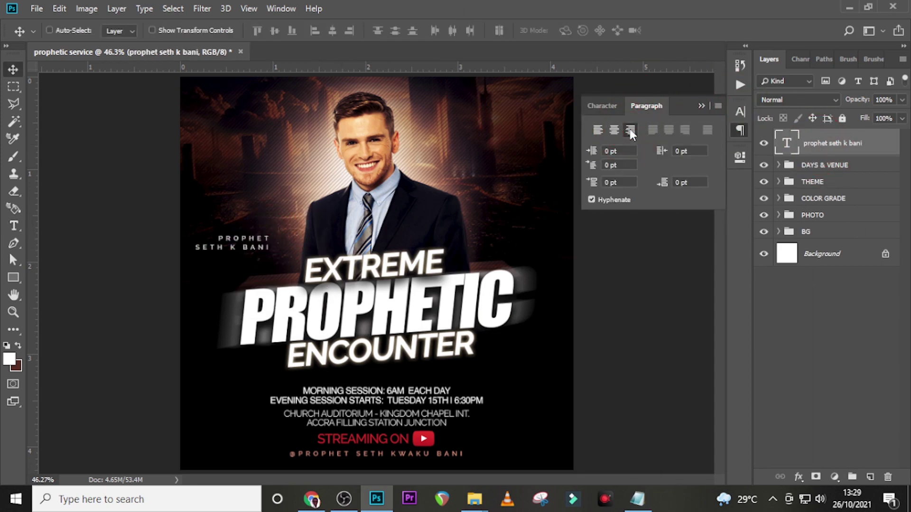
{"action": "left_click_drag", "start_coordinate": [241, 250], "coordinate": [260, 251]}
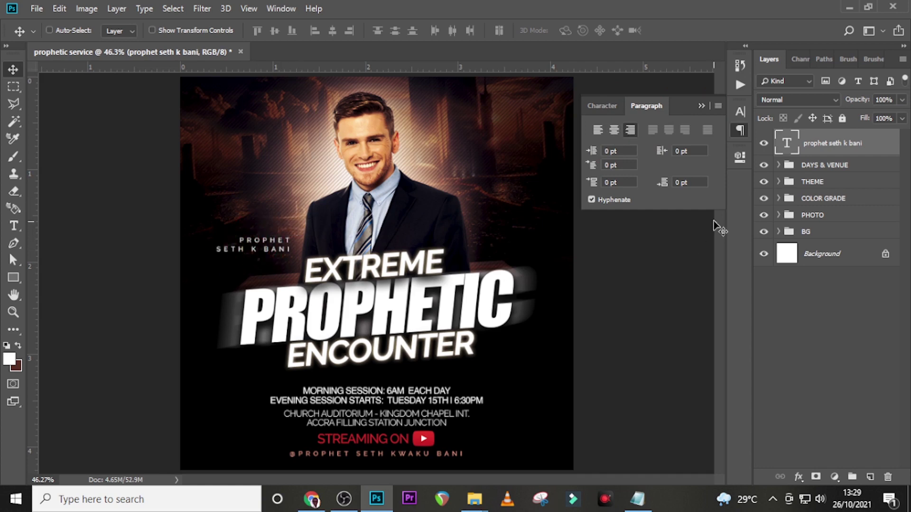
Apply the Helvetica font in the Bold style to the prophet's name text.
{"action": "left_click", "coordinate": [598, 109]}
{"action": "left_click", "coordinate": [659, 127]}
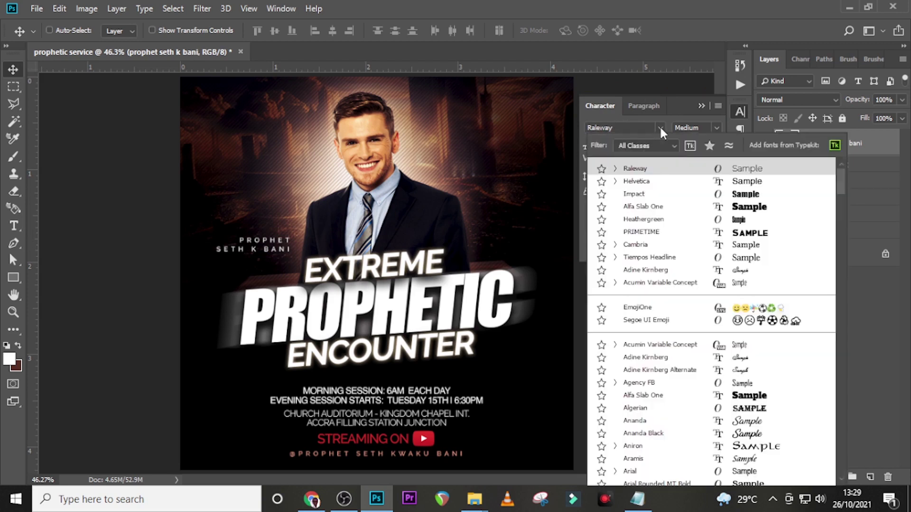
{"action": "left_click", "coordinate": [650, 184]}
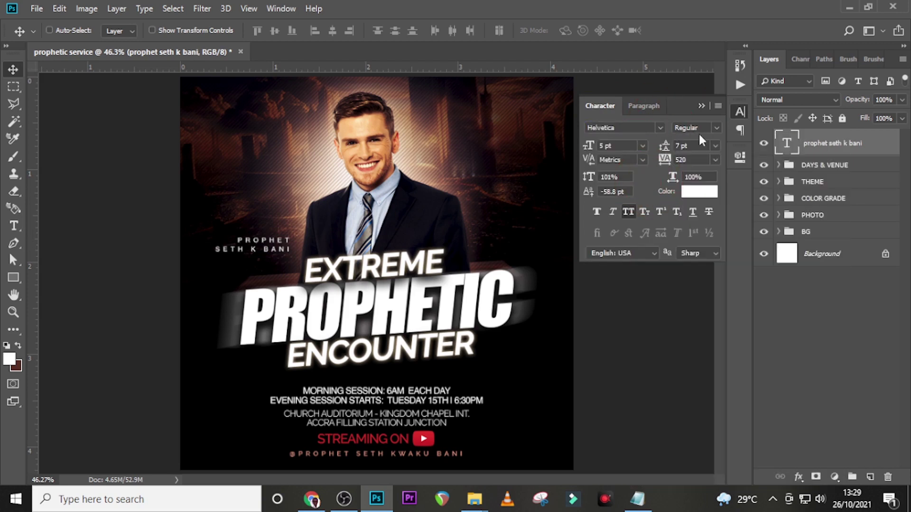
{"action": "left_click", "coordinate": [716, 127]}
{"action": "left_click", "coordinate": [699, 161]}
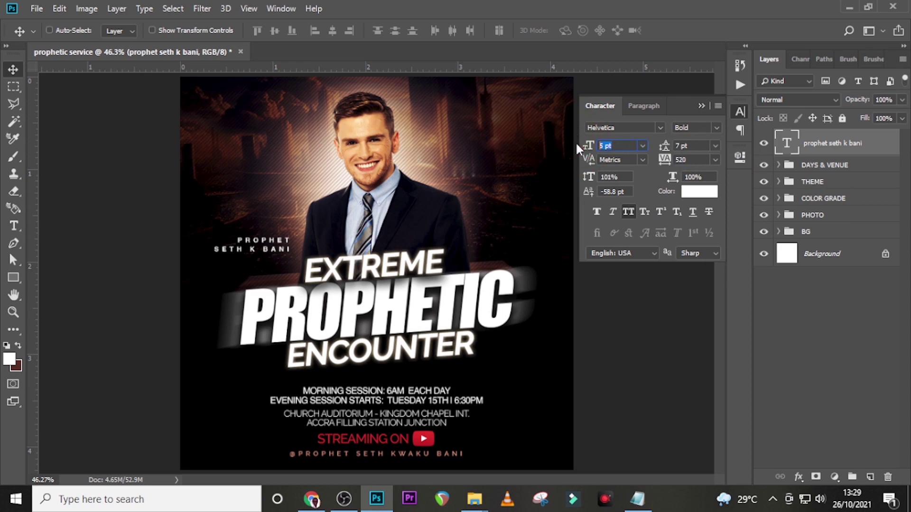
Set the prophet's name text to a size of 4 pt and a tracking of 0.
{"action": "type", "text": "4"}
{"action": "key", "text": "Return"}
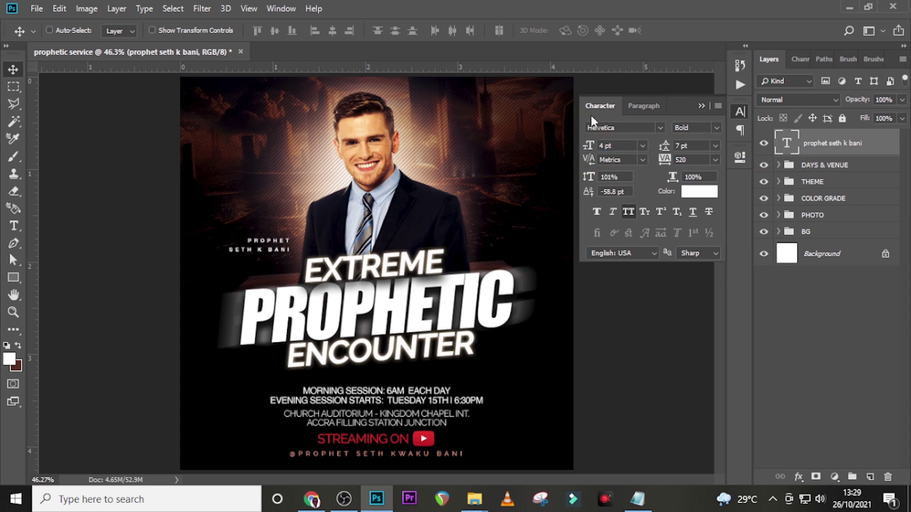
{"action": "type", "text": "0"}
{"action": "key", "text": "Return"}
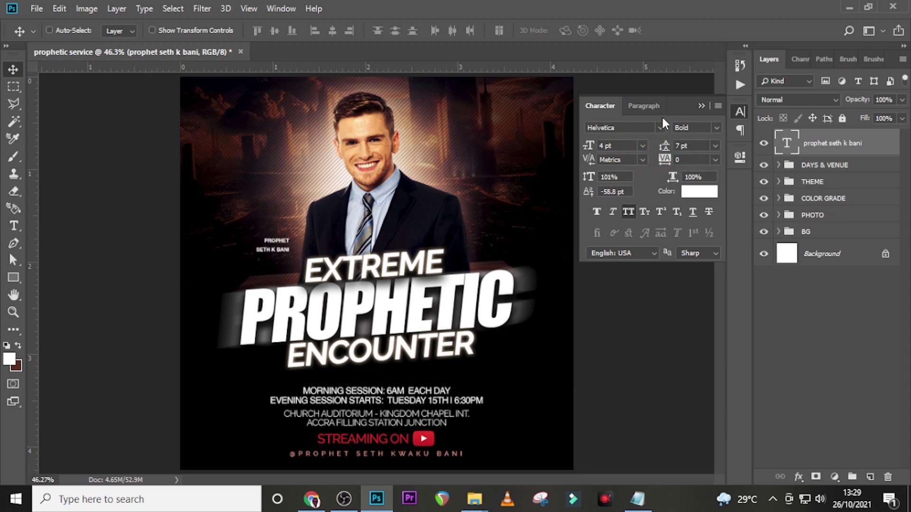
Set the leading of the prophet's name text to 4 pt and move it up against the man's arm.
{"action": "left_click", "coordinate": [687, 147]}
{"action": "type", "text": "4"}
{"action": "key", "text": "Return"}
{"action": "mouse_move", "coordinate": [270, 255]}
{"action": "left_mouse_down"}
{"action": "mouse_move", "coordinate": [280, 247]}
{"action": "mouse_move", "coordinate": [275, 271]}
{"action": "mouse_move", "coordinate": [291, 254]}
{"action": "mouse_move", "coordinate": [287, 244]}
{"action": "left_mouse_up"}
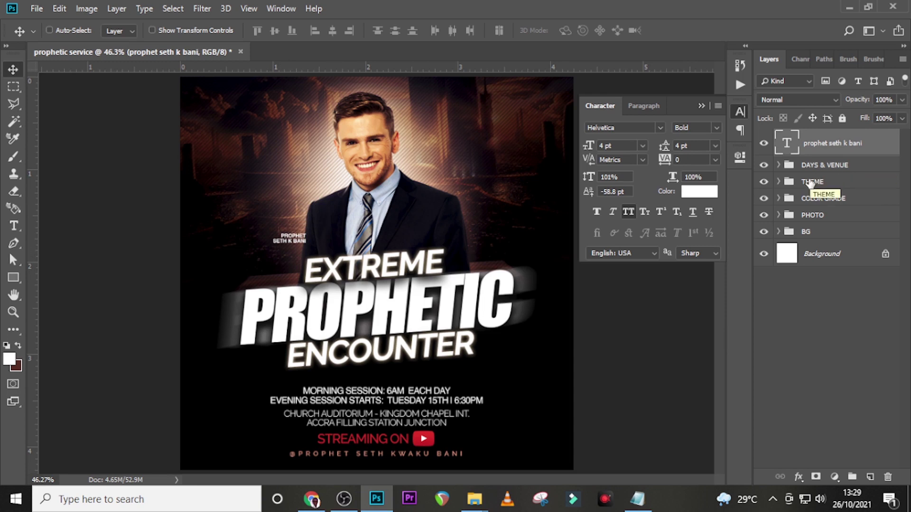
Add a new text layer with the numeral 1 from the Notepad notes, placed right of the man.
{"action": "key", "text": "t"}
{"action": "left_click", "coordinate": [485, 156]}
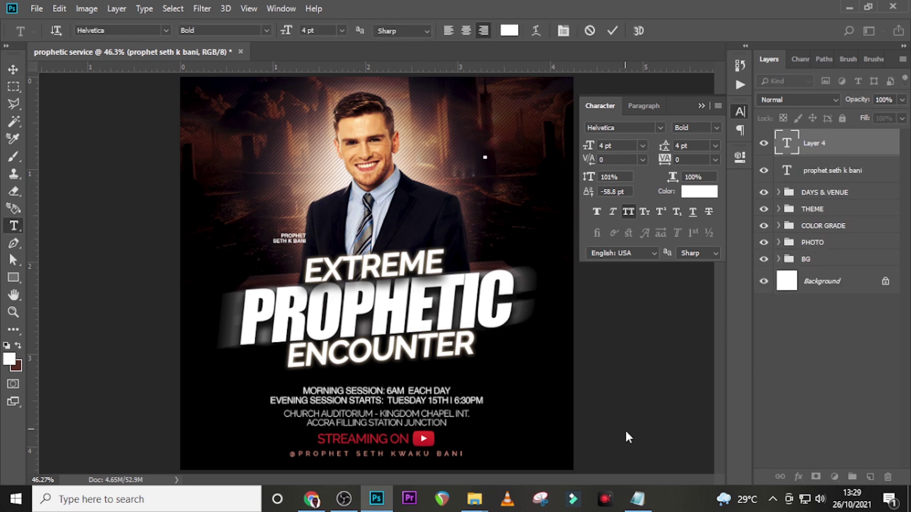
{"action": "left_click", "coordinate": [637, 499]}
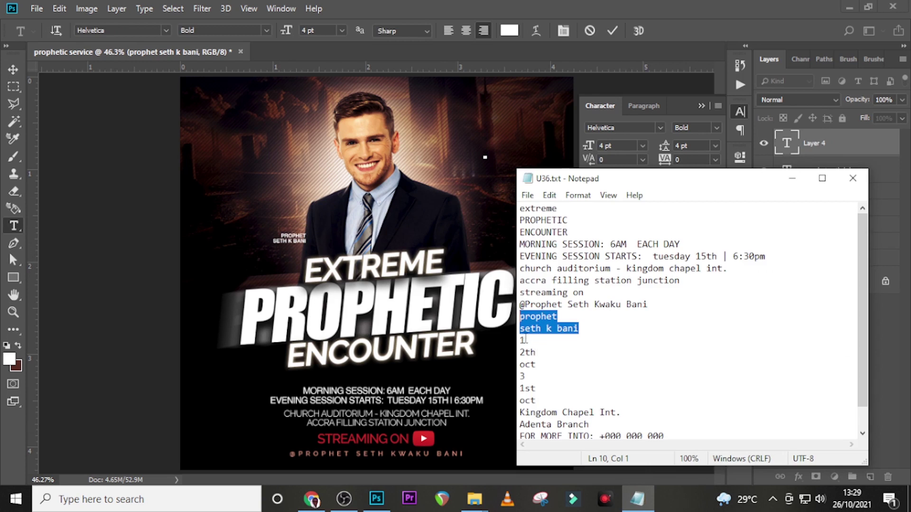
{"action": "left_click_drag", "start_coordinate": [525, 340], "coordinate": [506, 338]}
{"action": "key", "text": "ctrl+c"}
{"action": "key", "text": "alt+Tab"}
{"action": "key", "text": "ctrl+v"}
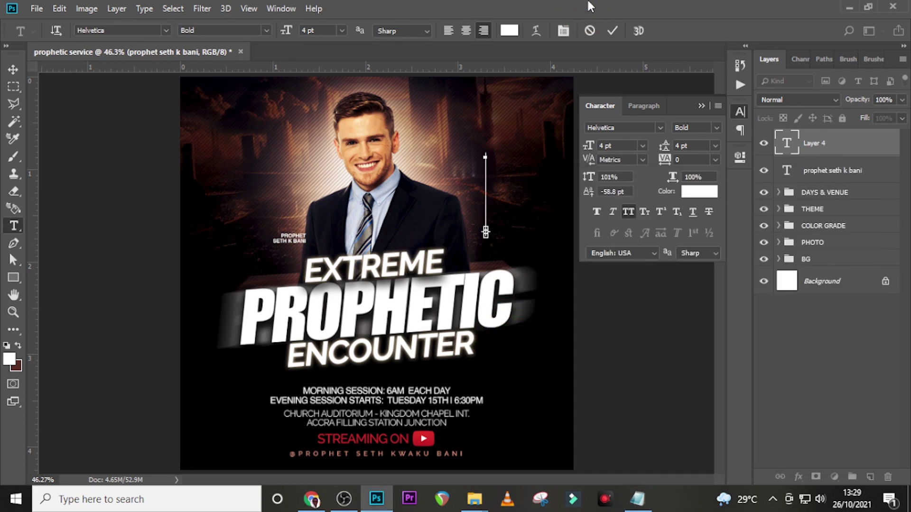
{"action": "left_click", "coordinate": [816, 147]}
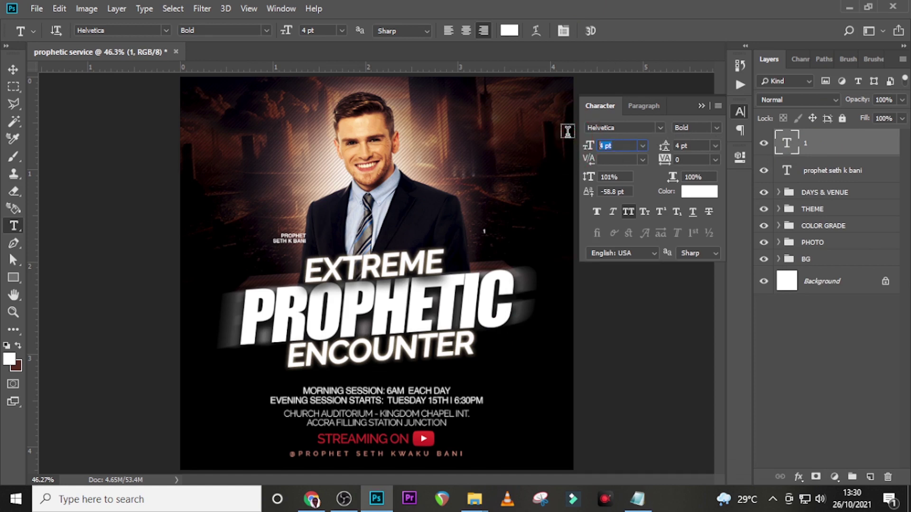
Format the numeral 1 at 25 pt in colour #F8A68A and move it up beside the man's shoulder.
{"action": "type", "text": "25"}
{"action": "key", "text": "Return"}
{"action": "left_click", "coordinate": [699, 192]}
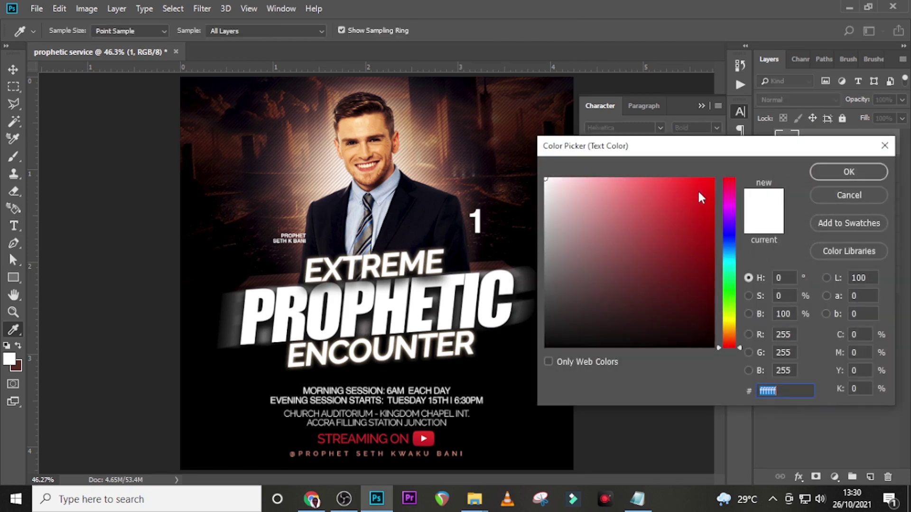
{"action": "type", "text": "F8"}
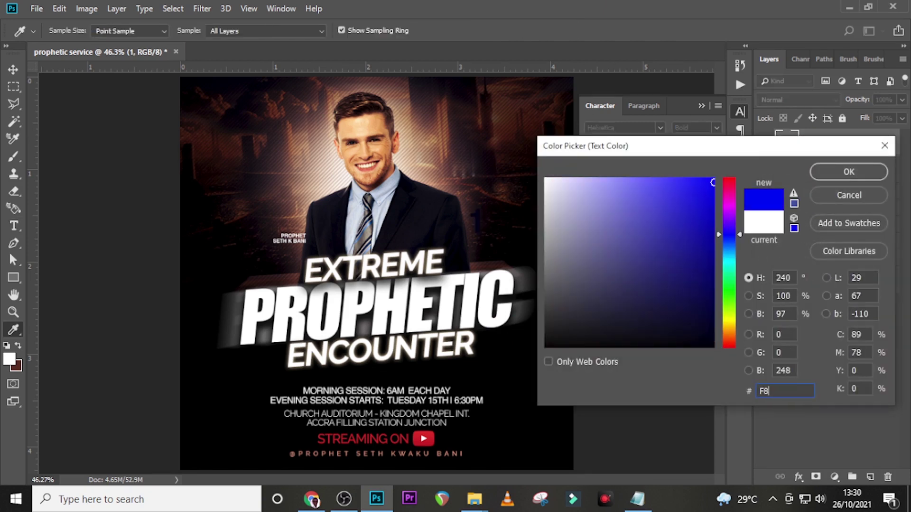
{"action": "type", "text": "A6"}
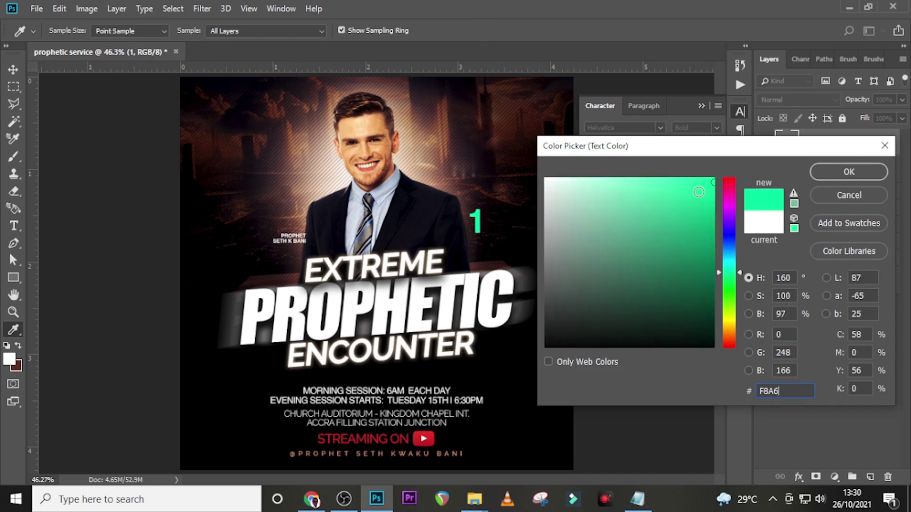
{"action": "type", "text": "8A"}
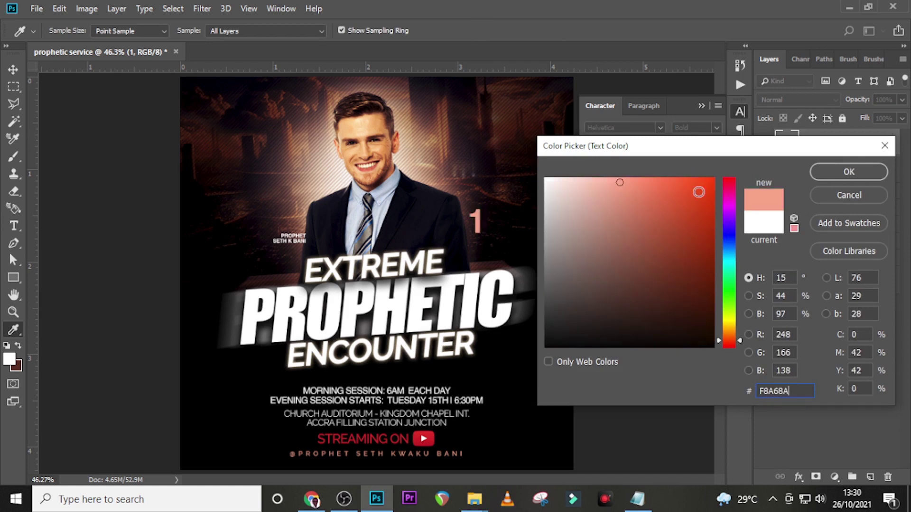
{"action": "left_click", "coordinate": [849, 172]}
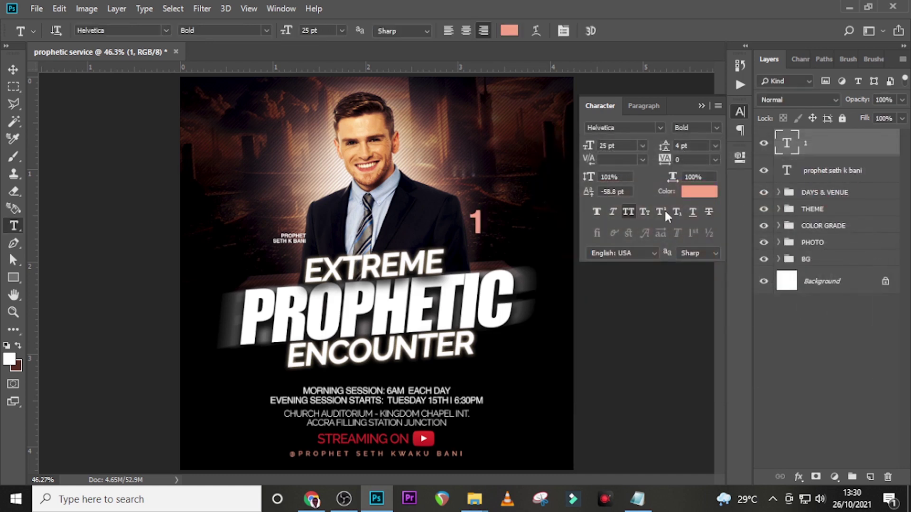
{"action": "key", "text": "v"}
{"action": "left_click_drag", "start_coordinate": [487, 219], "coordinate": [493, 177]}
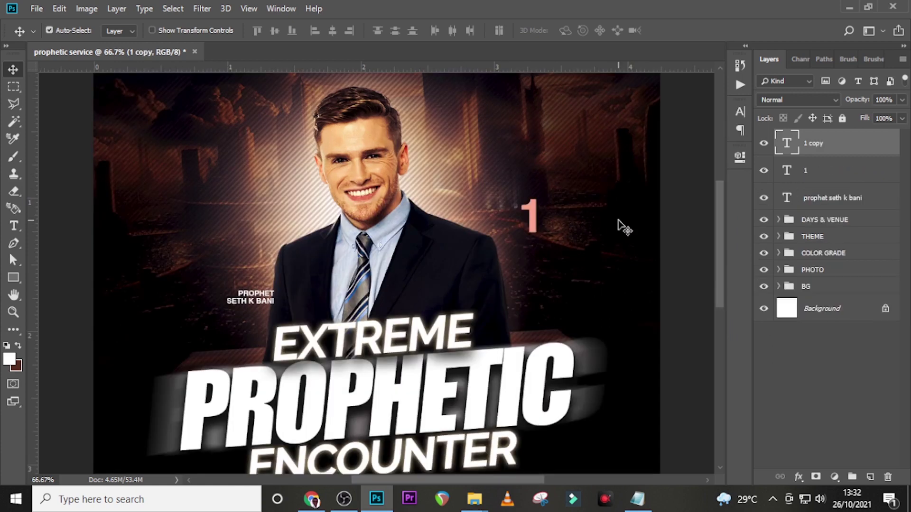
Replace the text of a copy of the numeral 1 with 2th from the Notepad notes and place it right of the 1.
{"action": "key", "text": "alt+Tab"}
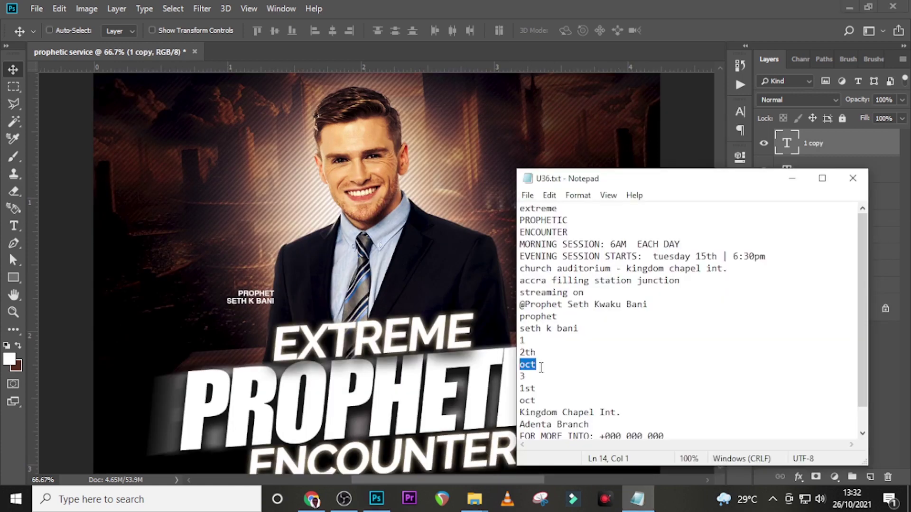
{"action": "key", "text": "ctrl+c"}
{"action": "key", "text": "alt+Tab"}
{"action": "key", "text": "ctrl+v"}
{"action": "left_click_drag", "start_coordinate": [475, 222], "coordinate": [535, 223]}
Set the 2TH text to 10 pt and move it against the upper part of the large 1.
{"action": "left_click", "coordinate": [740, 111]}
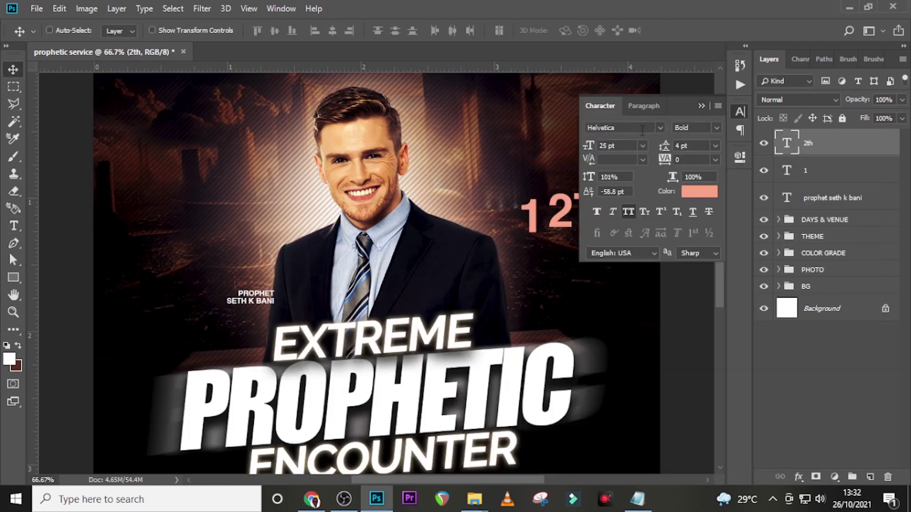
{"action": "left_click", "coordinate": [612, 146]}
{"action": "type", "text": "12"}
{"action": "key", "text": "Return"}
{"action": "left_click", "coordinate": [740, 112]}
{"action": "left_click_drag", "start_coordinate": [619, 223], "coordinate": [557, 209]}
{"action": "left_click", "coordinate": [743, 112]}
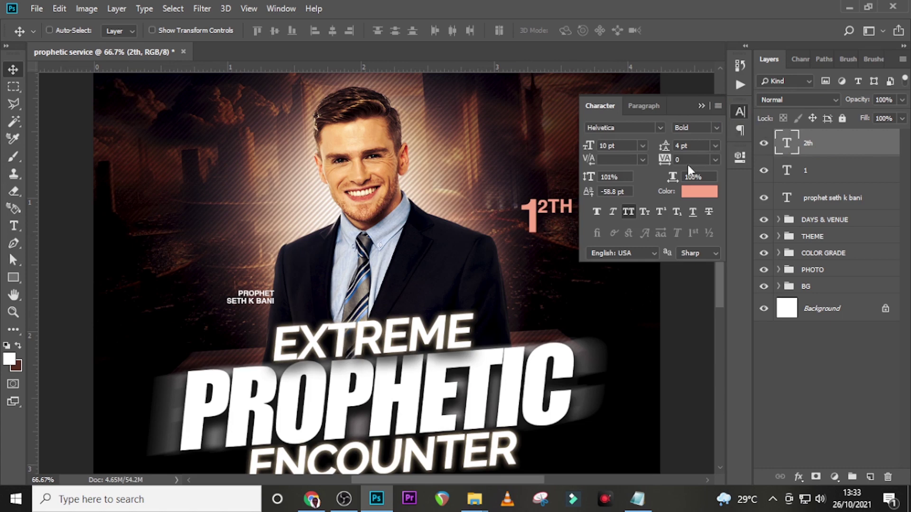
{"action": "left_click", "coordinate": [696, 190]}
{"action": "left_click", "coordinate": [841, 194]}
{"action": "left_click", "coordinate": [701, 104]}
Duplicate the 2TH text and move the copy straight down so it sits directly below the original.
{"action": "key", "text": "ctrl+j"}
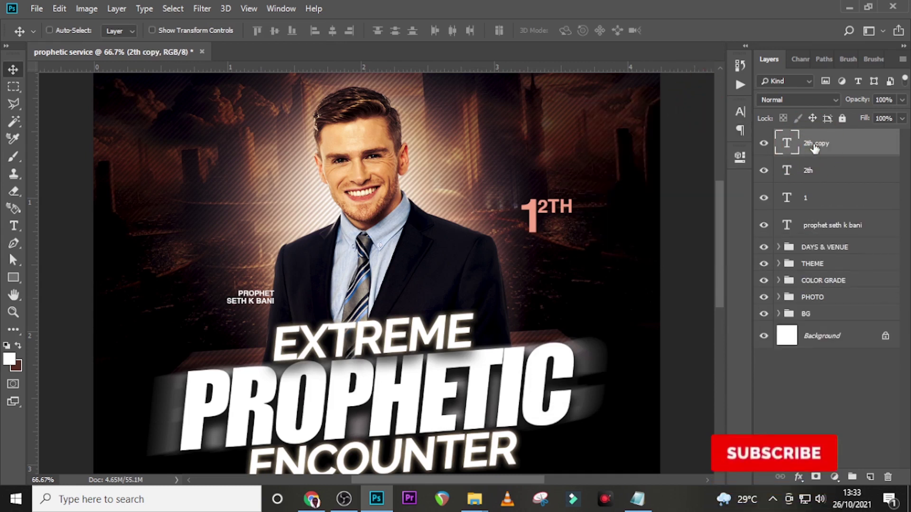
{"action": "key", "text": "shift+Down"}
{"action": "key", "text": "shift+Down"}
{"action": "key", "text": "shift+Down"}
{"action": "key", "text": "shift+Down"}
{"action": "key", "text": "shift+Down"}
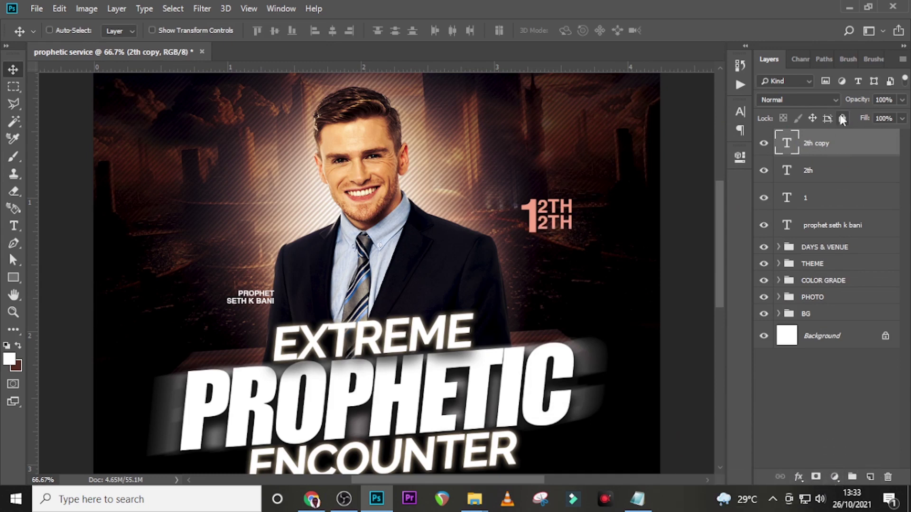
Change the colour of the lower 2TH copy to near-white #fffefe.
{"action": "left_click", "coordinate": [741, 112]}
{"action": "left_click", "coordinate": [693, 193]}
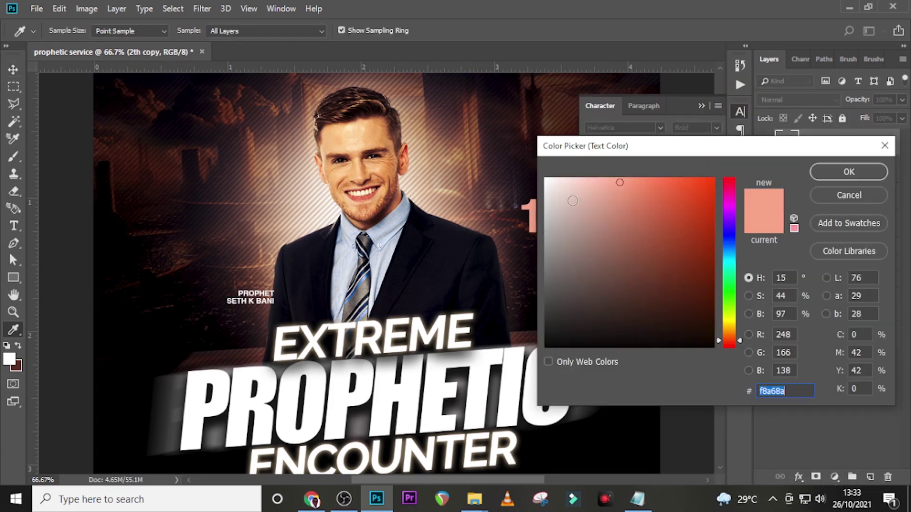
{"action": "left_click", "coordinate": [546, 179]}
{"action": "left_click", "coordinate": [845, 166]}
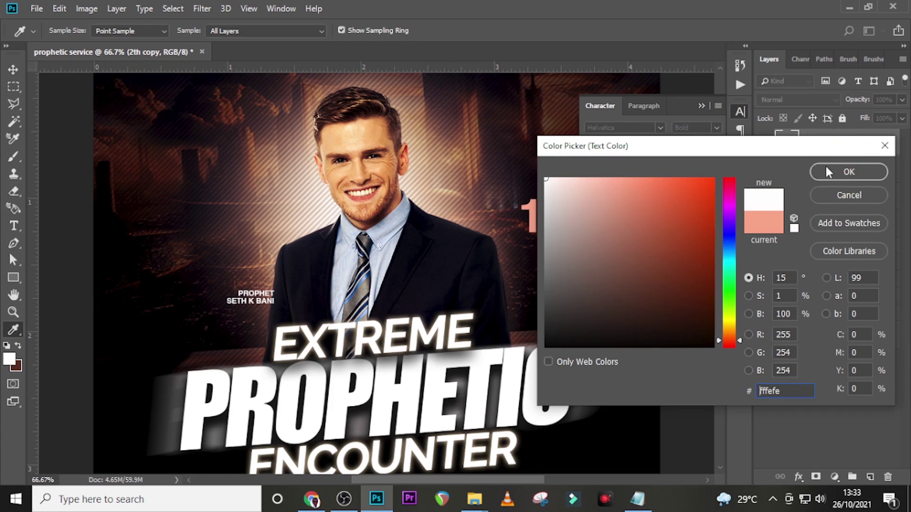
Centre-align the lower 2TH text and move it left to line up under the upper one.
{"action": "left_click", "coordinate": [645, 106]}
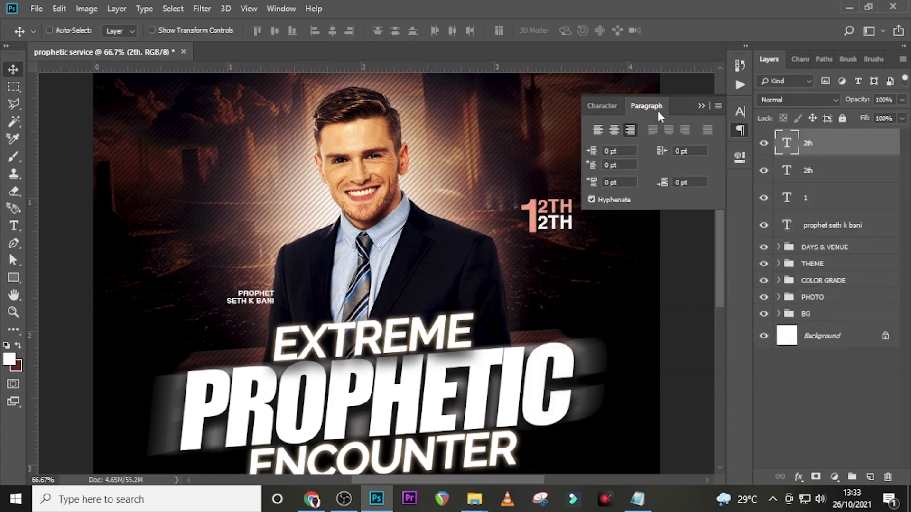
{"action": "left_click", "coordinate": [613, 129]}
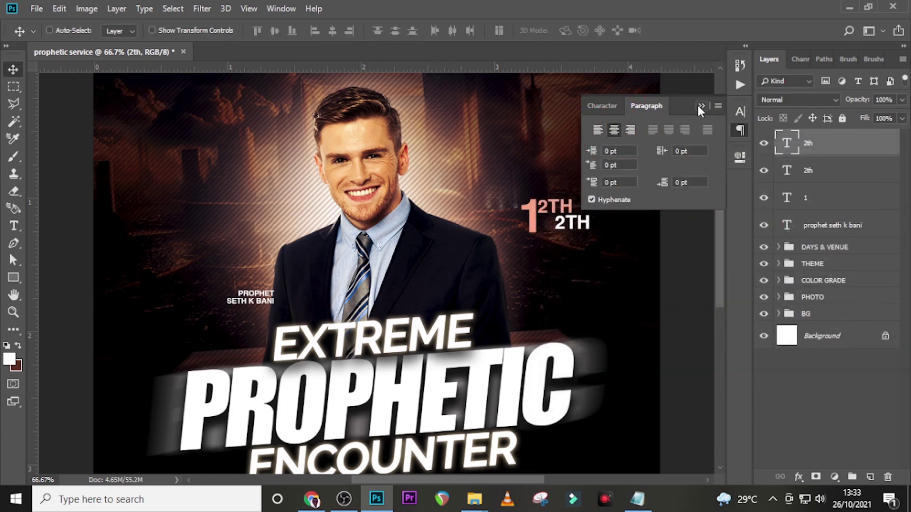
{"action": "left_click_drag", "start_coordinate": [533, 195], "coordinate": [519, 194]}
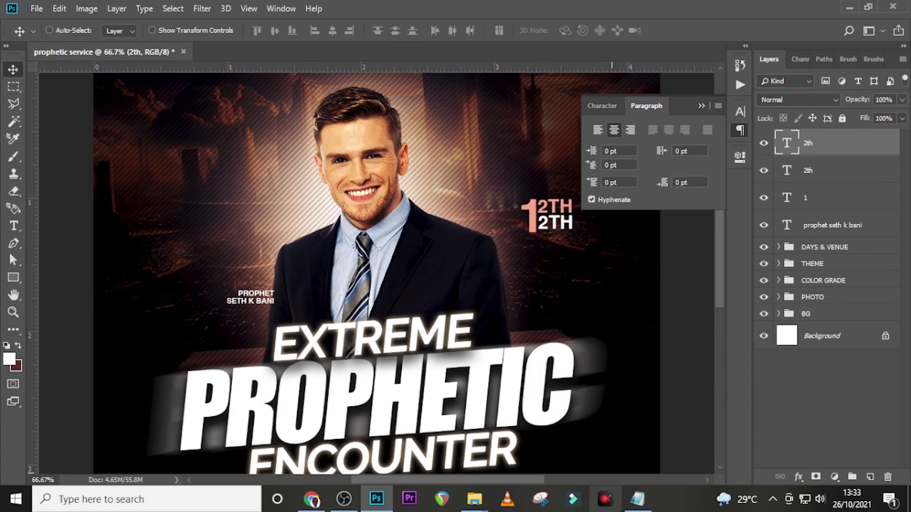
Replace the white 2TH text with oct copied from the Notepad notes.
{"action": "left_click", "coordinate": [637, 499]}
{"action": "left_click_drag", "start_coordinate": [539, 364], "coordinate": [513, 364]}
{"action": "key", "text": "ctrl+c"}
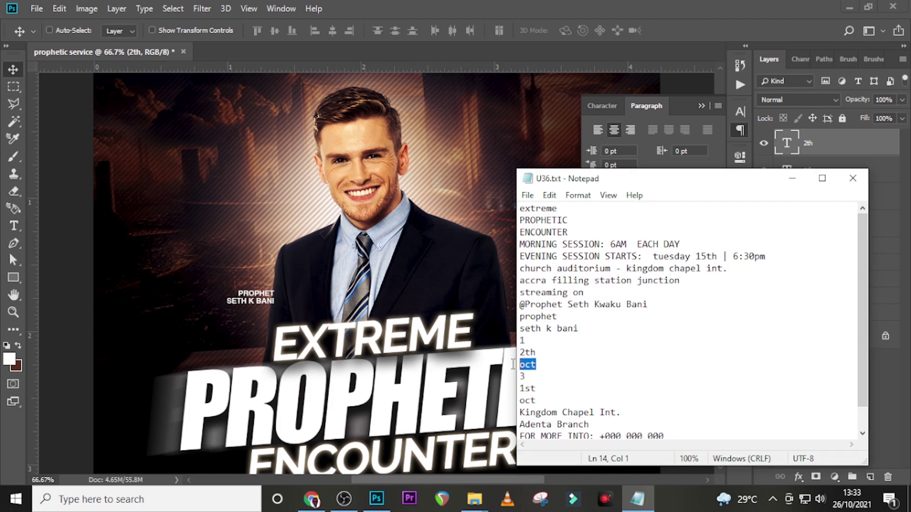
{"action": "left_click", "coordinate": [608, 6]}
{"action": "double_click", "coordinate": [786, 143]}
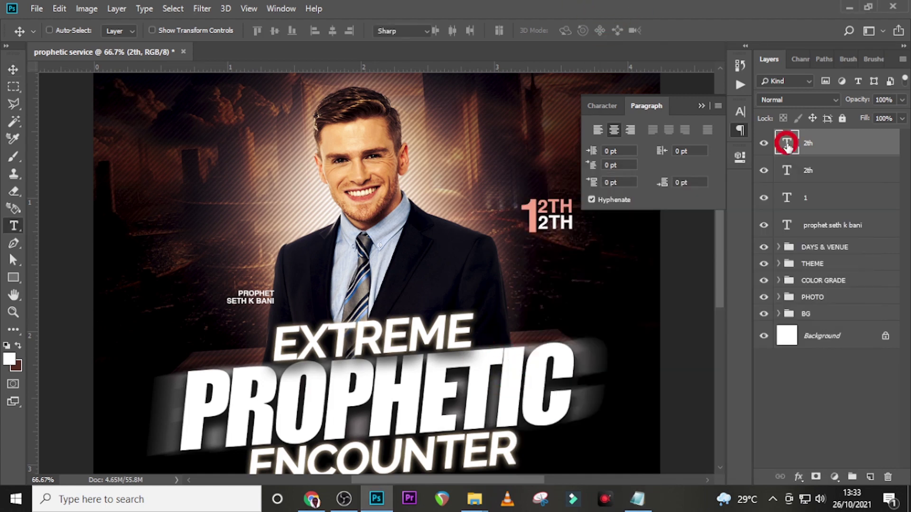
{"action": "key", "text": "ctrl+v"}
{"action": "left_click", "coordinate": [787, 143]}
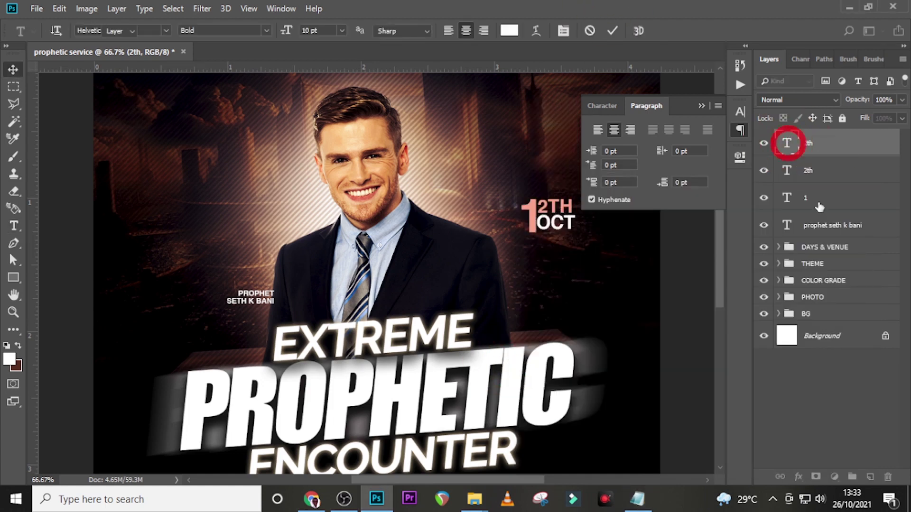
{"action": "key", "text": "v"}
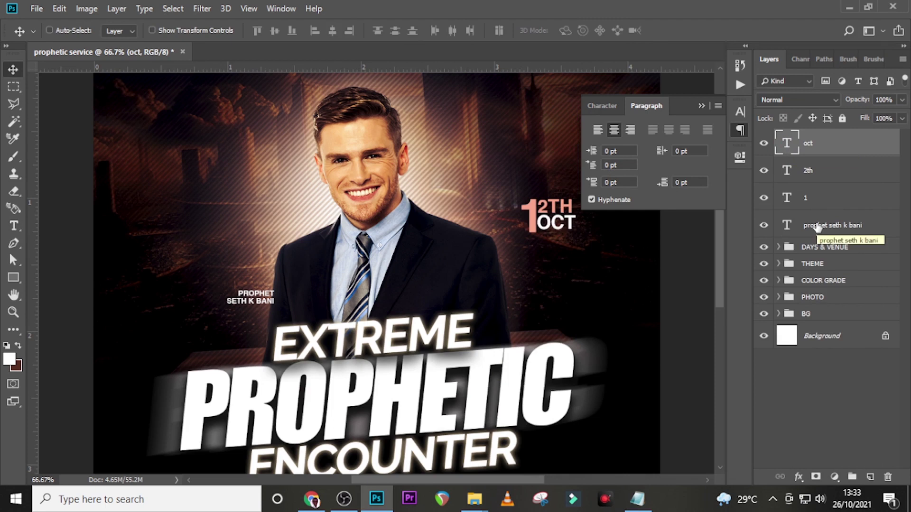
{"action": "left_click", "coordinate": [702, 106]}
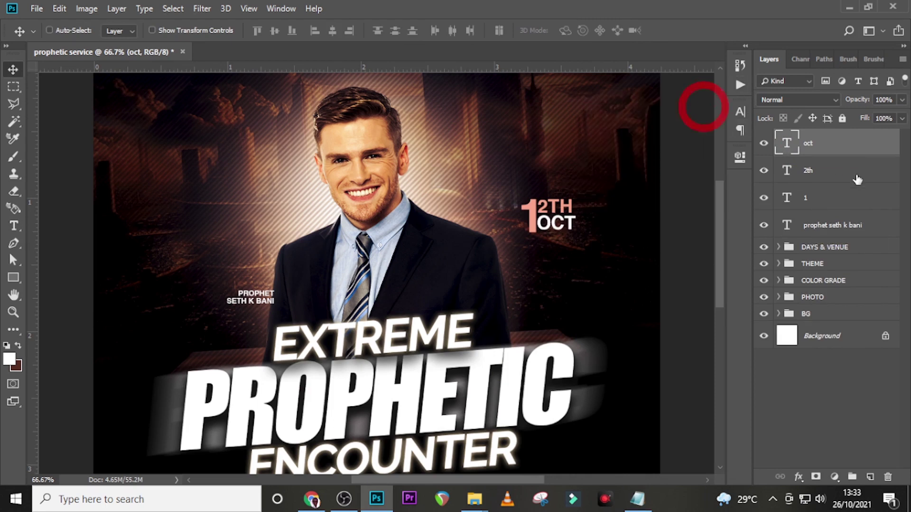
Duplicate the oct, 2th and 1 layers together and move the copied date directly below the first one.
{"action": "left_click", "coordinate": [826, 144], "text": "ctrl"}
{"action": "left_click", "coordinate": [813, 144]}
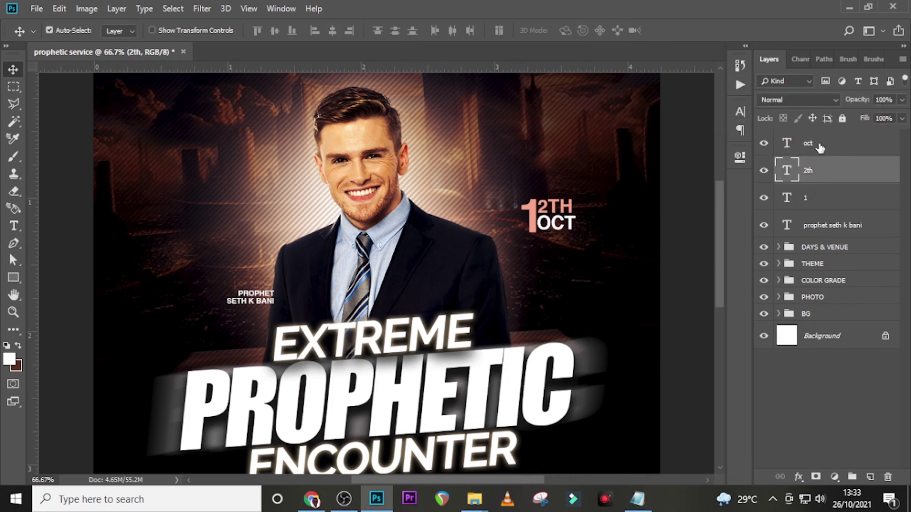
{"action": "left_click", "coordinate": [819, 170], "text": "ctrl"}
{"action": "left_click", "coordinate": [826, 199], "text": "ctrl"}
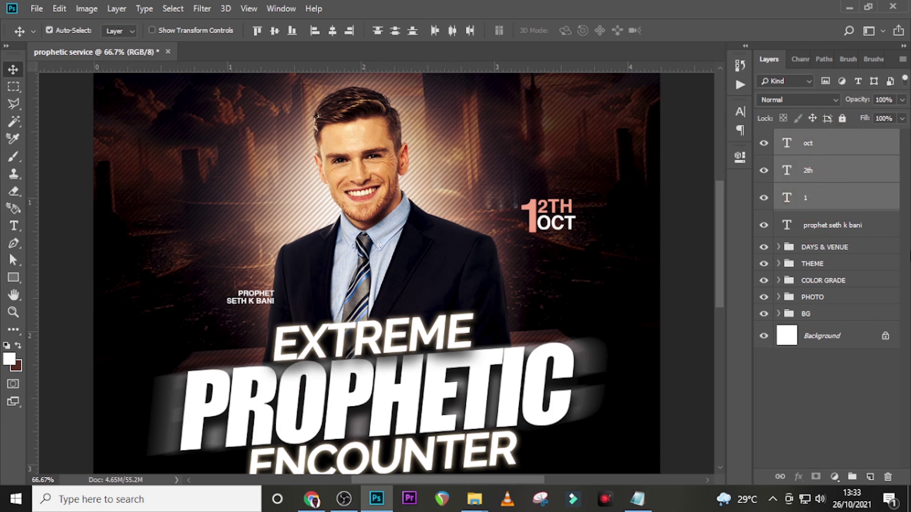
{"action": "key", "text": "ctrl+j"}
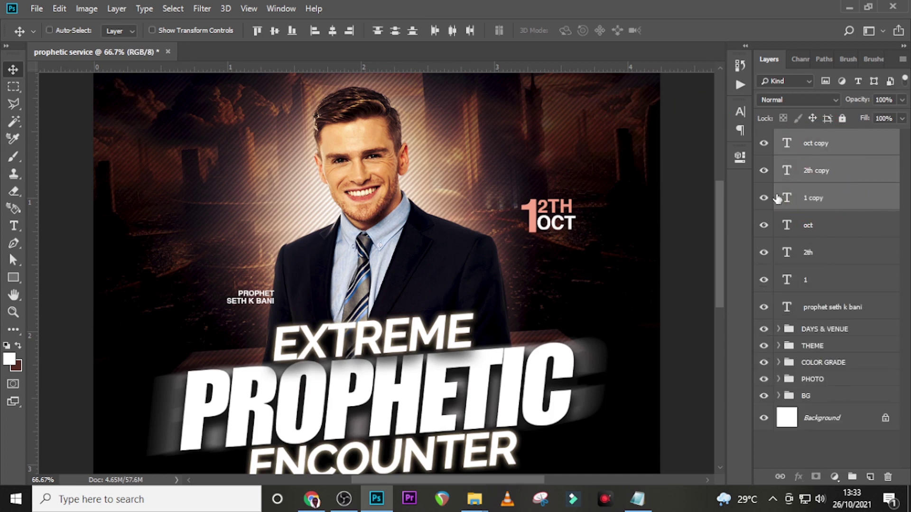
{"action": "left_click_drag", "start_coordinate": [568, 222], "coordinate": [570, 260]}
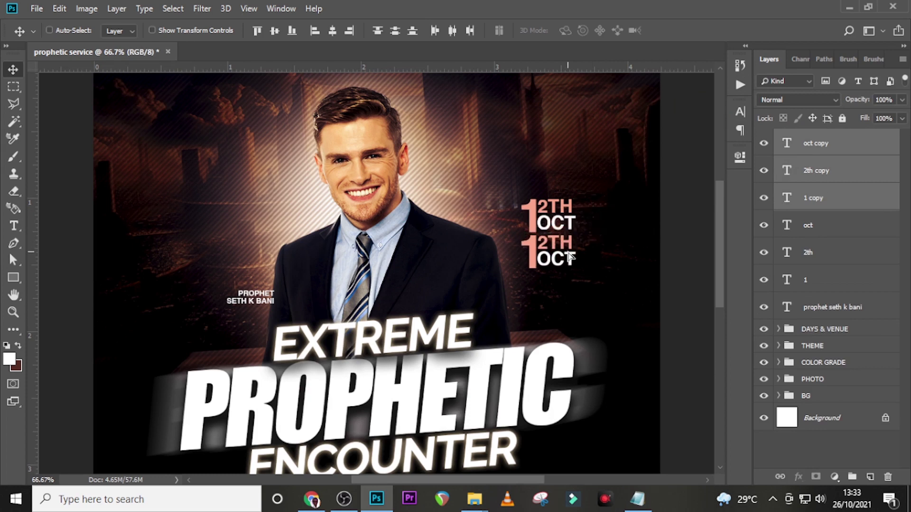
Change the large numeral of the lower date to 3.
{"action": "left_click", "coordinate": [789, 200]}
{"action": "double_click", "coordinate": [788, 199]}
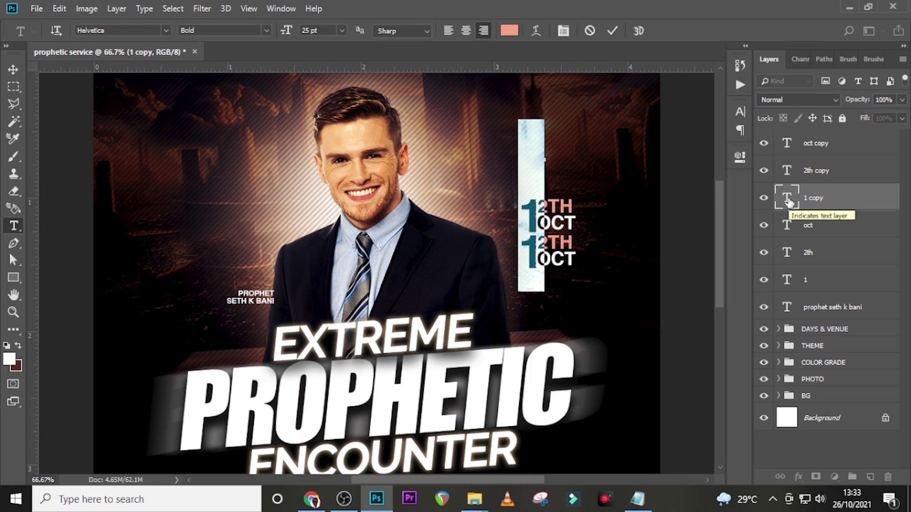
{"action": "type", "text": "3"}
{"action": "key", "text": "ctrl+Return"}
{"action": "key", "text": "v"}
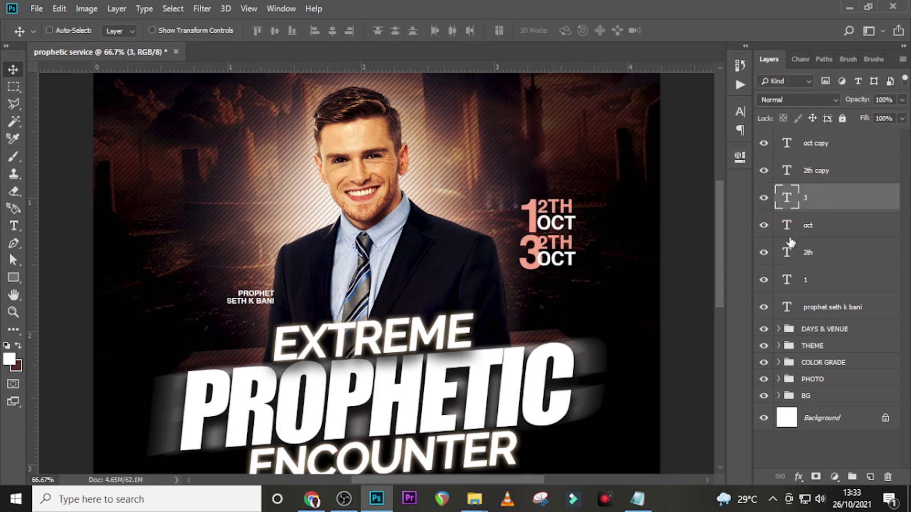
Change the 2TH text of the lower date to 1ST and tighten the spacing between its 1 and S.
{"action": "double_click", "coordinate": [787, 170]}
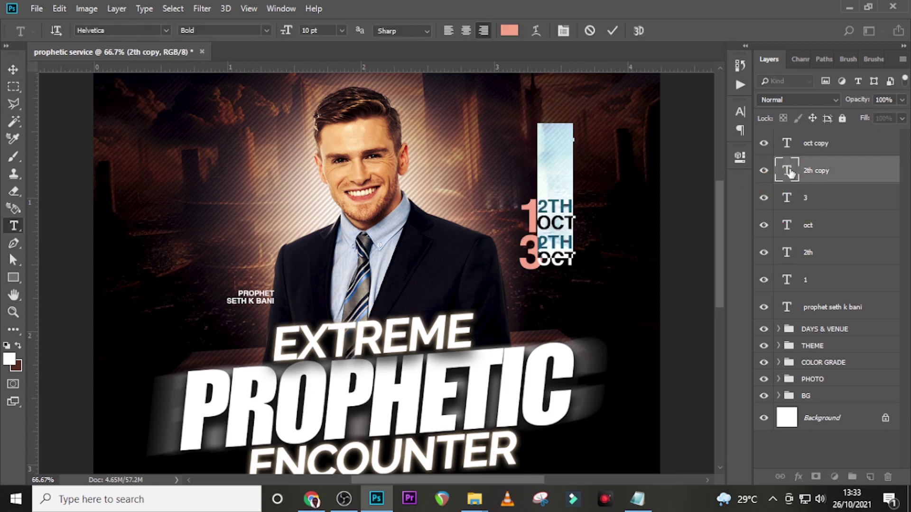
{"action": "type", "text": "1ST"}
{"action": "key", "text": "ctrl+Return"}
{"action": "key", "text": "v"}
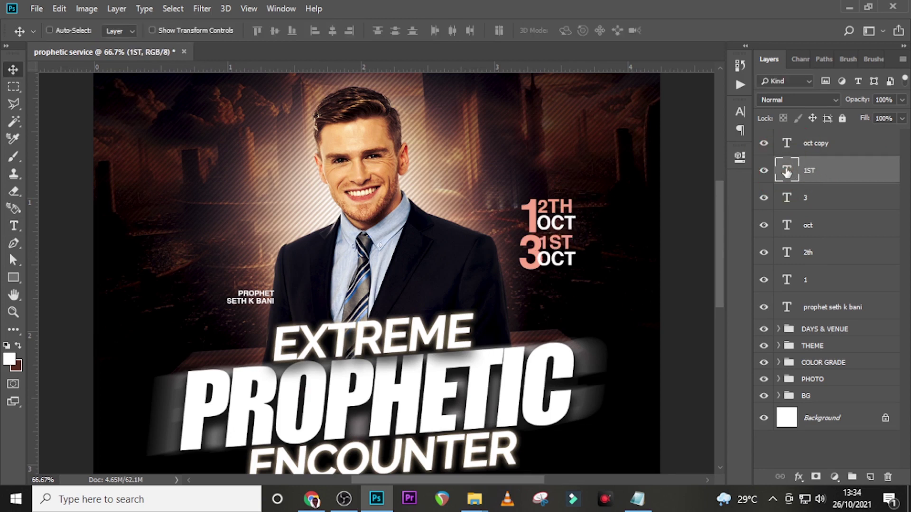
{"action": "key", "text": "alt+Left"}
{"action": "key", "text": "alt+Left"}
{"action": "key", "text": "alt+Left"}
{"action": "left_click", "coordinate": [812, 227]}
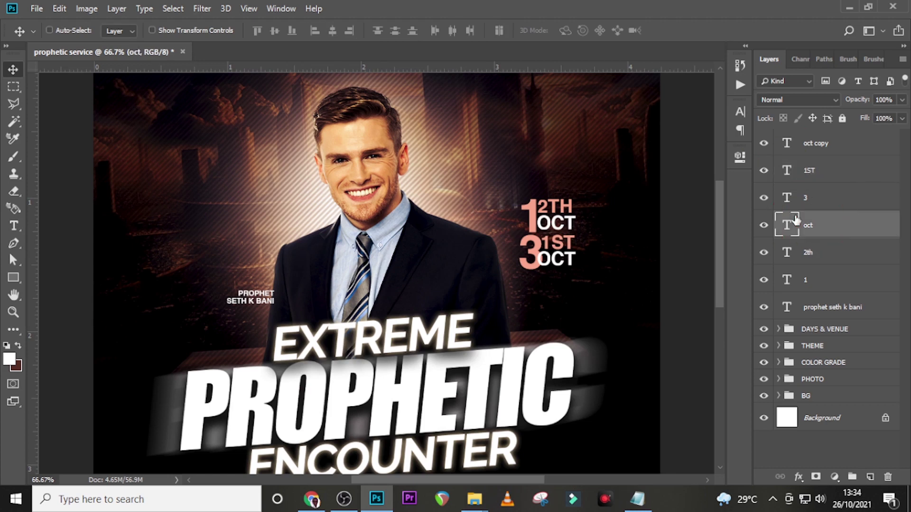
Nudge the upper OCT into line and shift the lower OCT right so it clears the large 3.
{"action": "key", "text": "alt+Right"}
{"action": "key", "text": "alt+Right"}
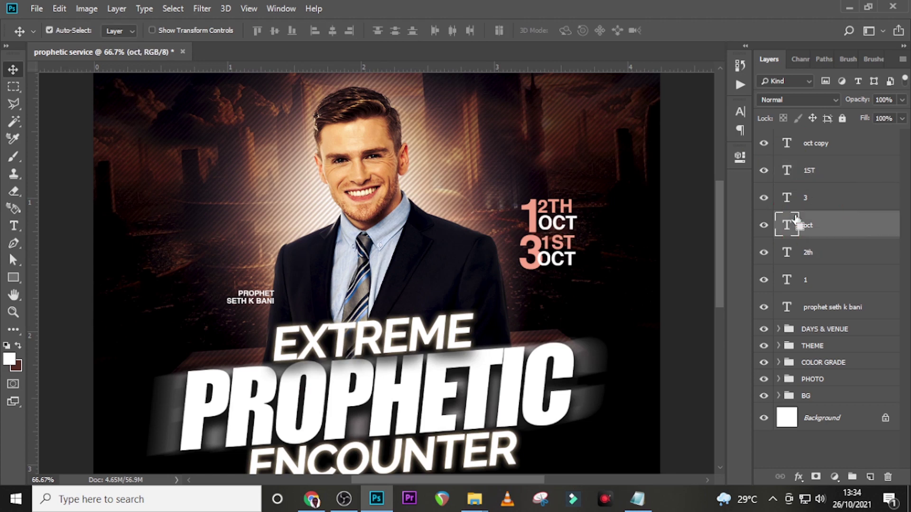
{"action": "left_click", "coordinate": [816, 153]}
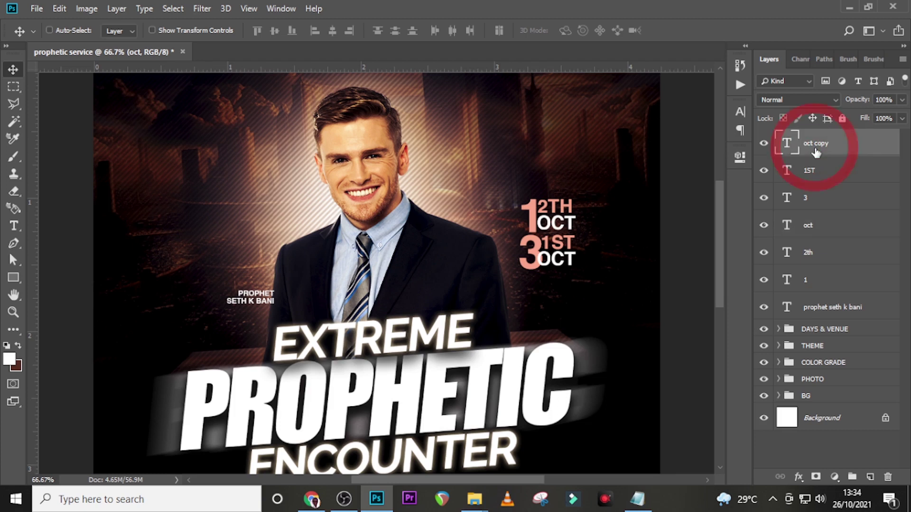
{"action": "key", "text": "alt+Right"}
{"action": "key", "text": "alt+Right"}
{"action": "key", "text": "alt+Right"}
{"action": "key", "text": "alt+Right"}
{"action": "key", "text": "alt+Right"}
{"action": "key", "text": "alt+Right"}
{"action": "key", "text": "alt+Right"}
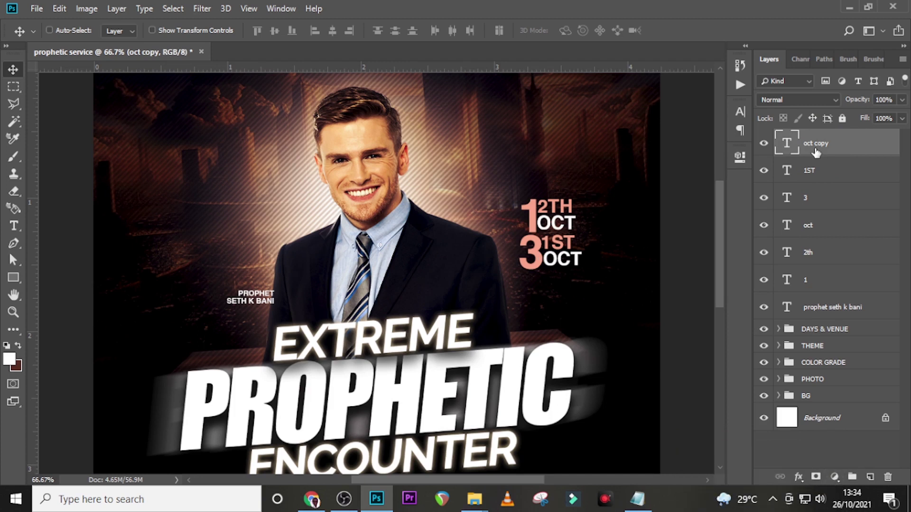
Move the 1ST and OCT text of the lower date down together slightly beside the large 3.
{"action": "left_click", "coordinate": [820, 179], "text": "shift"}
{"action": "key", "text": "Down"}
{"action": "key", "text": "Down"}
{"action": "key", "text": "Down"}
{"action": "key", "text": "Down"}
{"action": "key", "text": "Down"}
{"action": "key", "text": "Down"}
{"action": "key", "text": "Down"}
{"action": "key", "text": "Down"}
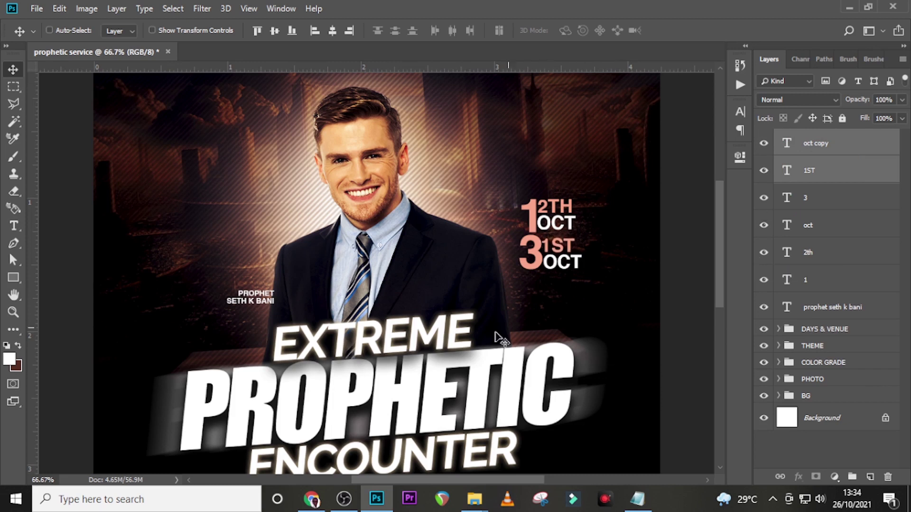
Draw a circle about 228 px wide over the two dates and place its layer directly beneath the date text layers.
{"action": "left_click", "coordinate": [13, 279]}
{"action": "left_click", "coordinate": [16, 281]}
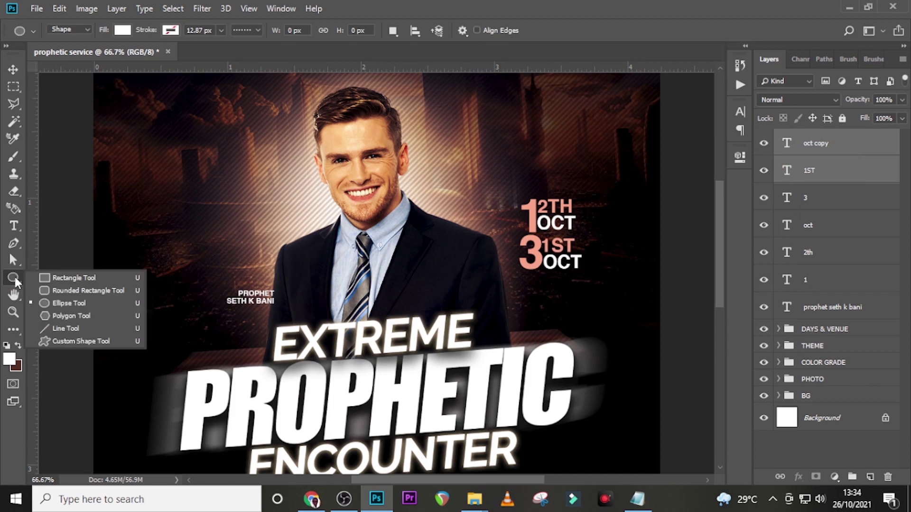
{"action": "left_click", "coordinate": [55, 308]}
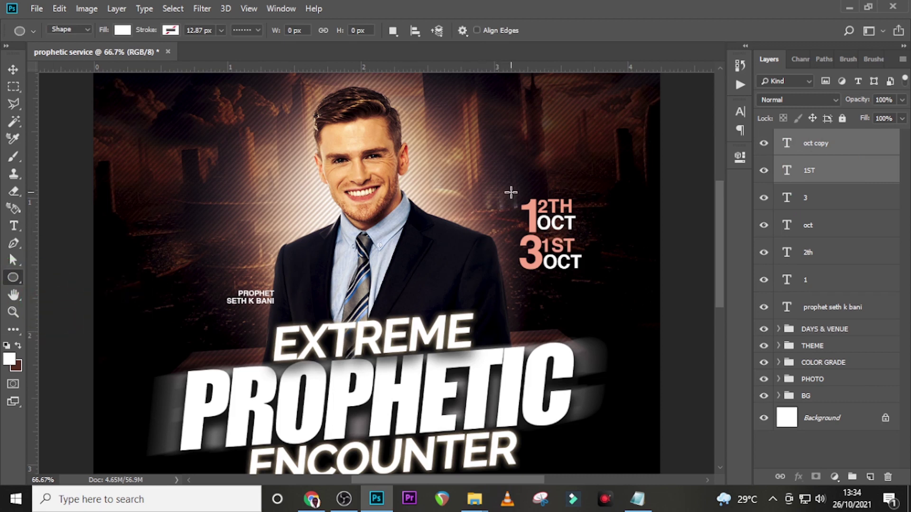
{"action": "left_click_drag", "start_coordinate": [511, 192], "coordinate": [610, 315]}
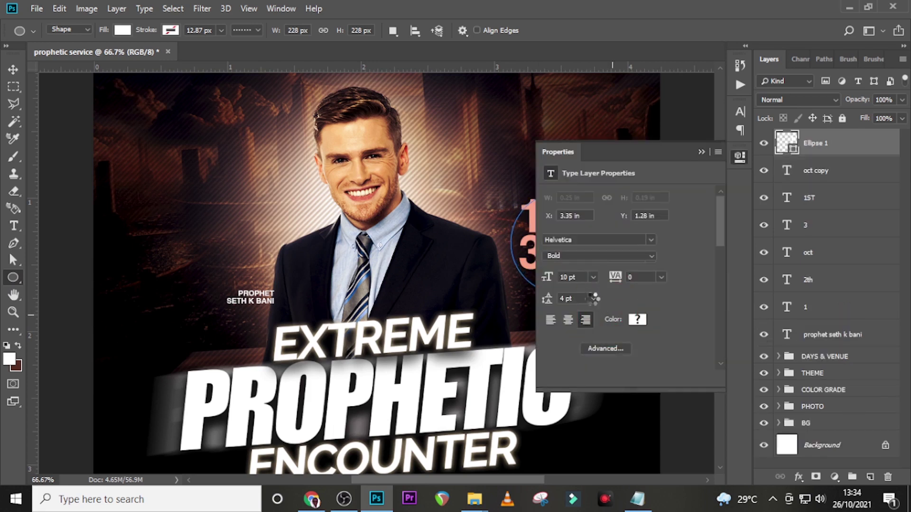
{"action": "key", "text": "v"}
{"action": "left_click", "coordinate": [701, 152]}
{"action": "left_click_drag", "start_coordinate": [548, 262], "coordinate": [549, 252]}
{"action": "left_click_drag", "start_coordinate": [795, 157], "coordinate": [778, 312]}
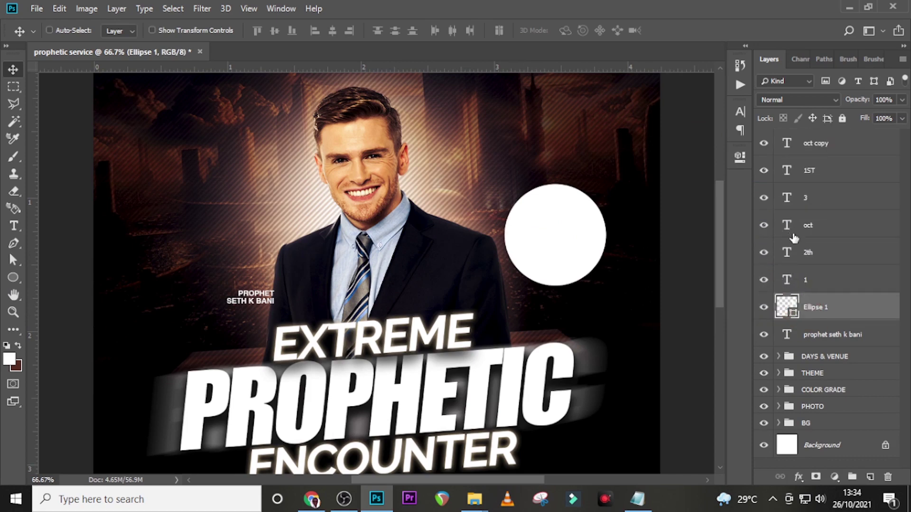
Recolour the circle behind the dates black and set its opacity to 84%.
{"action": "double_click", "coordinate": [784, 309]}
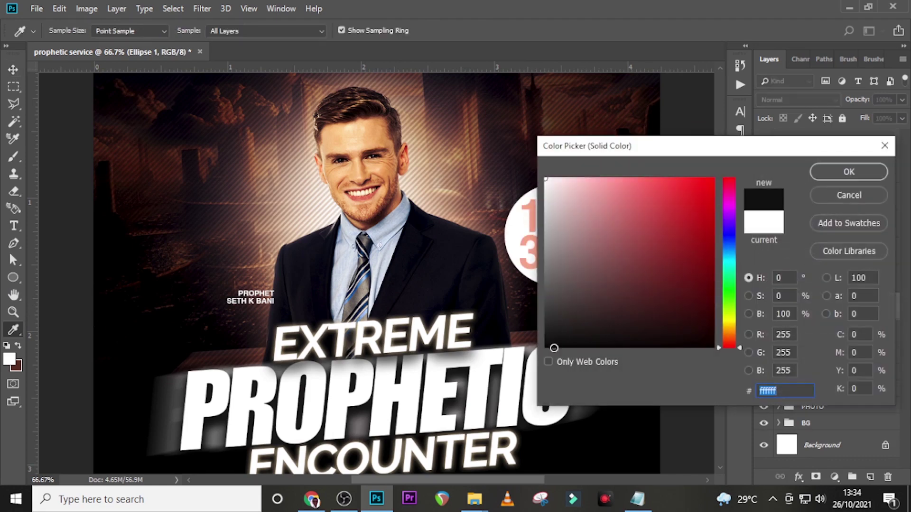
{"action": "left_click", "coordinate": [837, 173]}
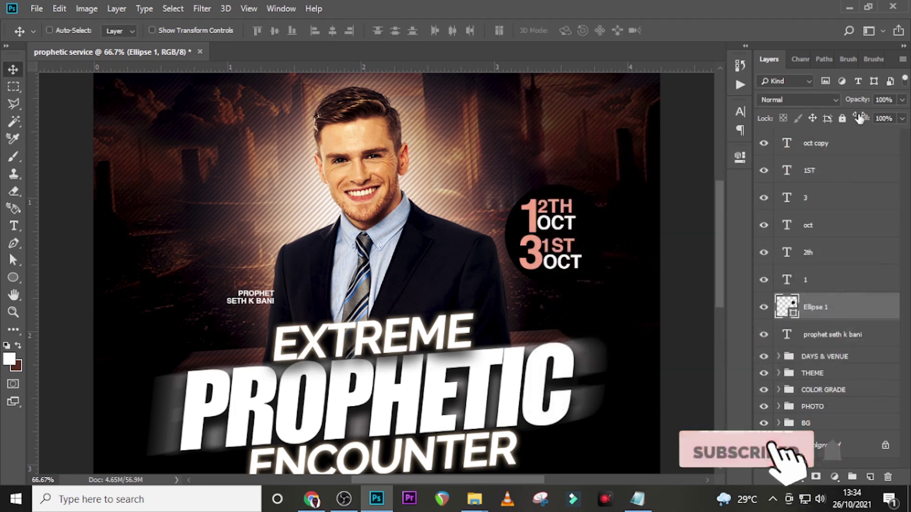
{"action": "left_click", "coordinate": [902, 100]}
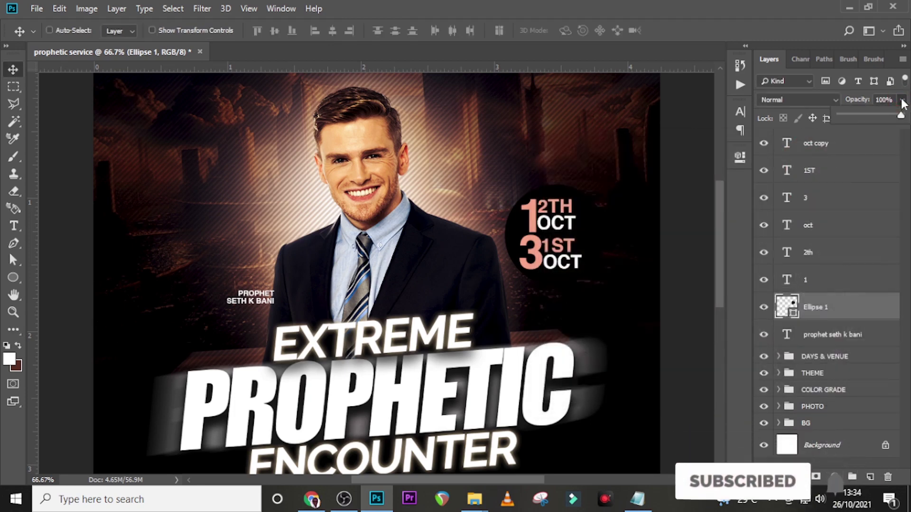
{"action": "left_click", "coordinate": [836, 100]}
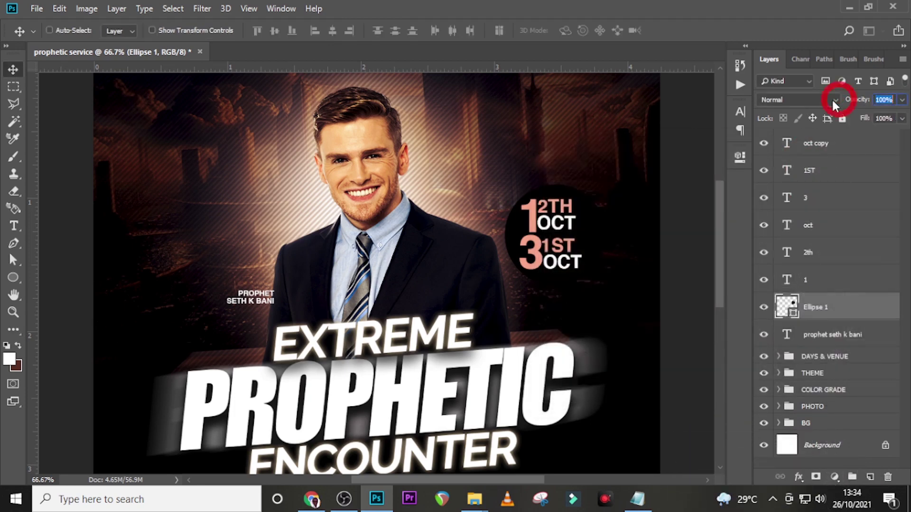
{"action": "type", "text": "84"}
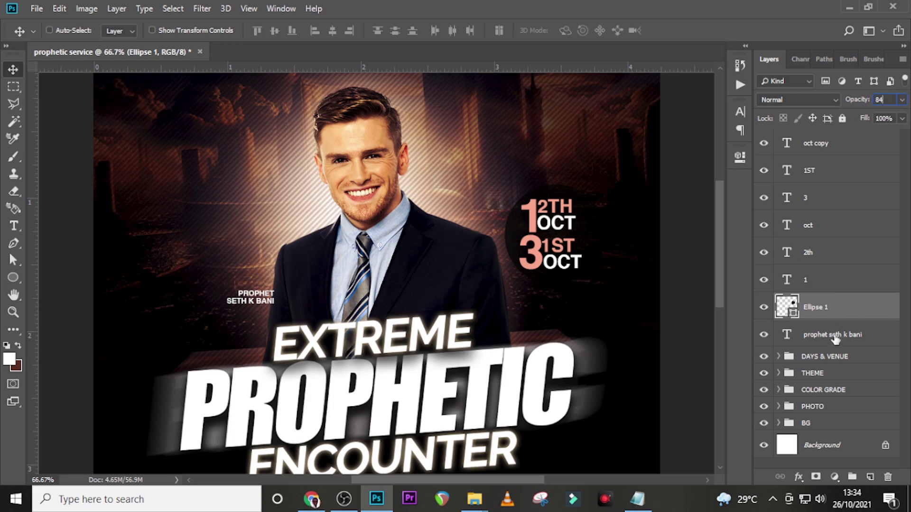
Add a layer mask to the circle and fade out its right edge with a 150 px soft black brush.
{"action": "left_click", "coordinate": [816, 477]}
{"action": "key", "text": "x"}
{"action": "key", "text": "b"}
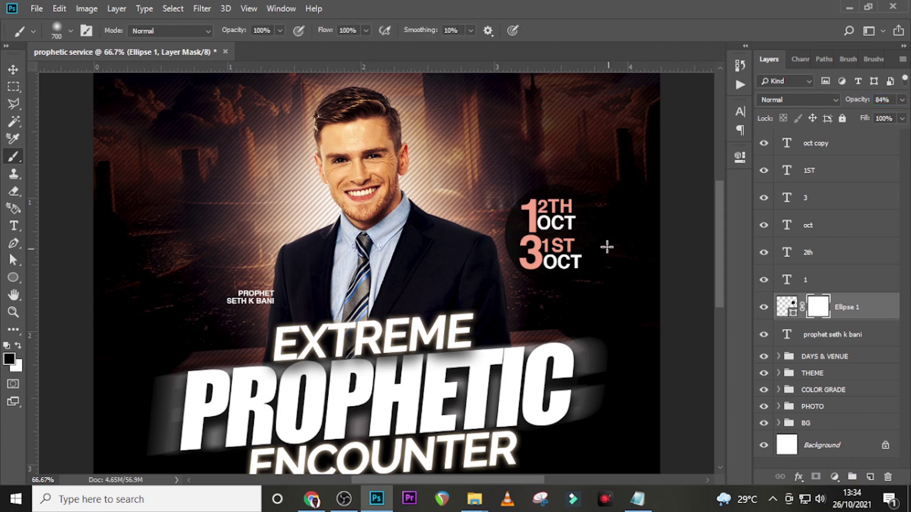
{"action": "key", "text": "bracketleft"}
{"action": "key", "text": "bracketleft"}
{"action": "key", "text": "bracketleft"}
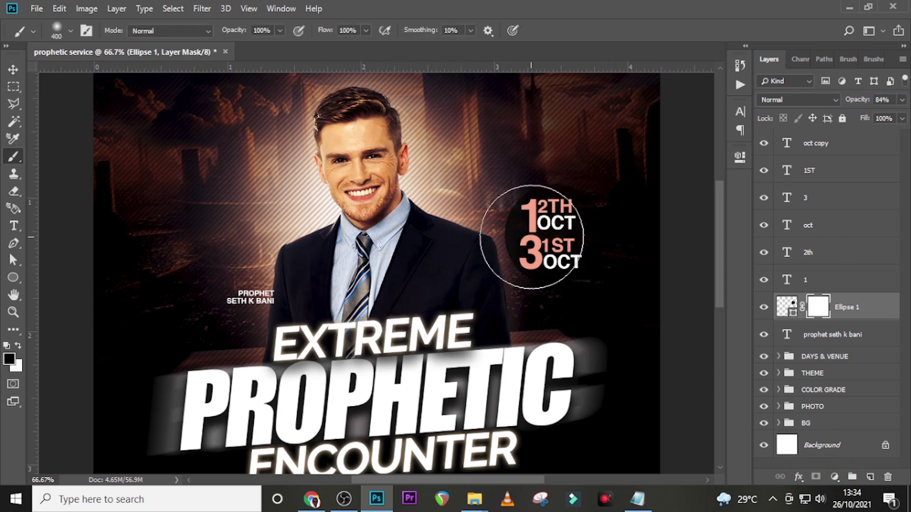
{"action": "key", "text": "bracketleft"}
{"action": "key", "text": "bracketleft"}
{"action": "key", "text": "bracketleft"}
{"action": "key", "text": "bracketleft"}
{"action": "key", "text": "bracketleft"}
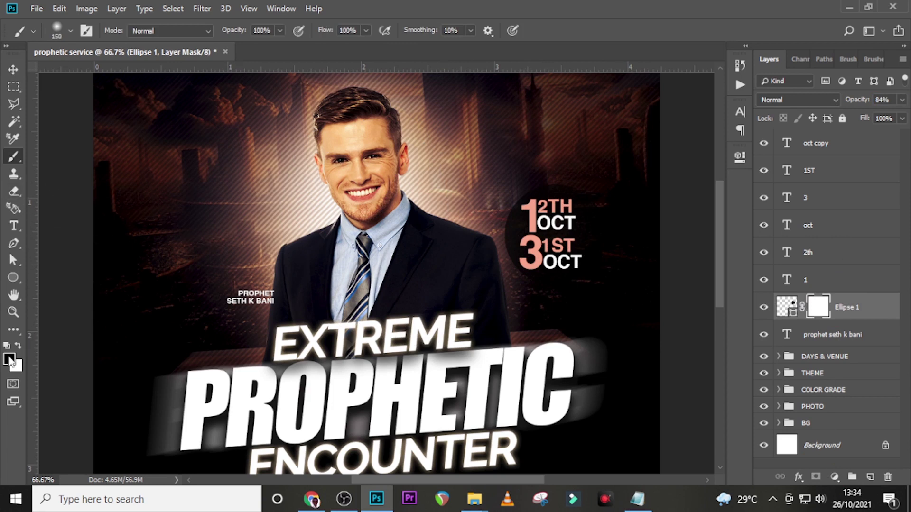
{"action": "left_click", "coordinate": [70, 30]}
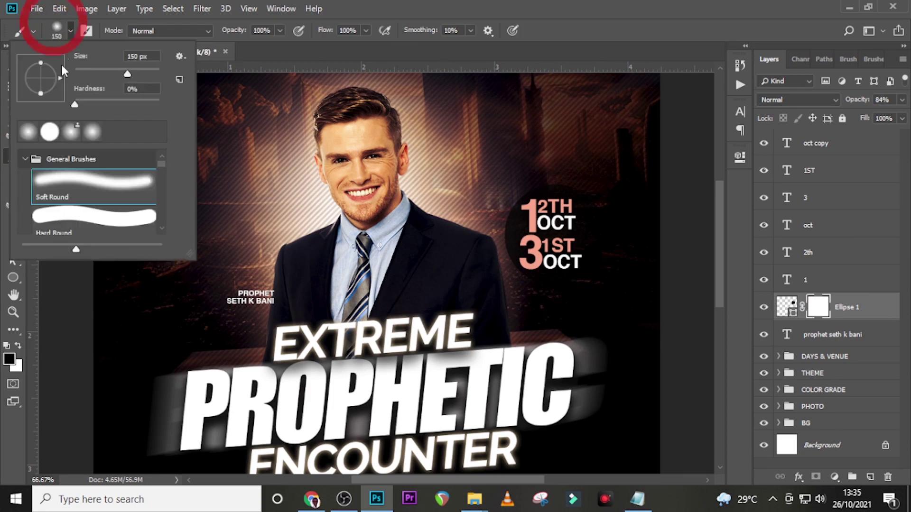
{"action": "left_click", "coordinate": [269, 31]}
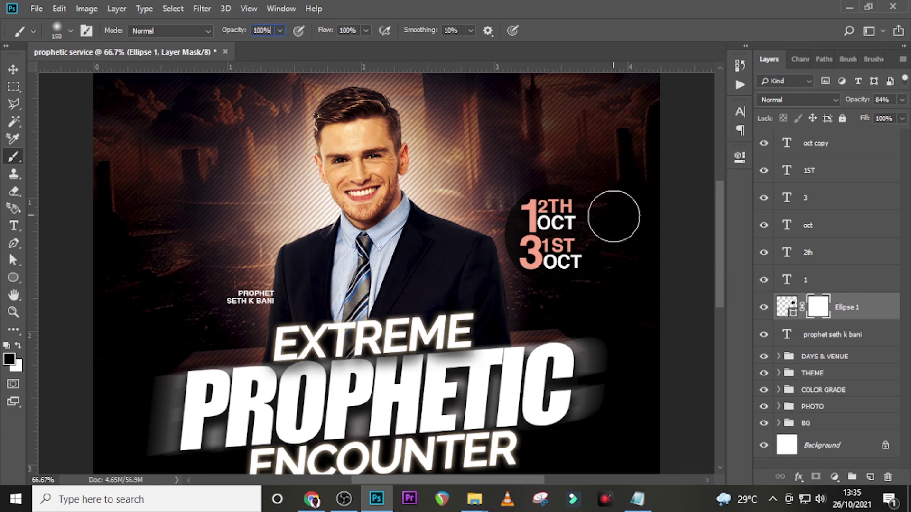
Group all the date text layers with the circle and name the group DATE.
{"action": "left_click", "coordinate": [830, 143]}
{"action": "left_click", "coordinate": [851, 308], "text": "shift"}
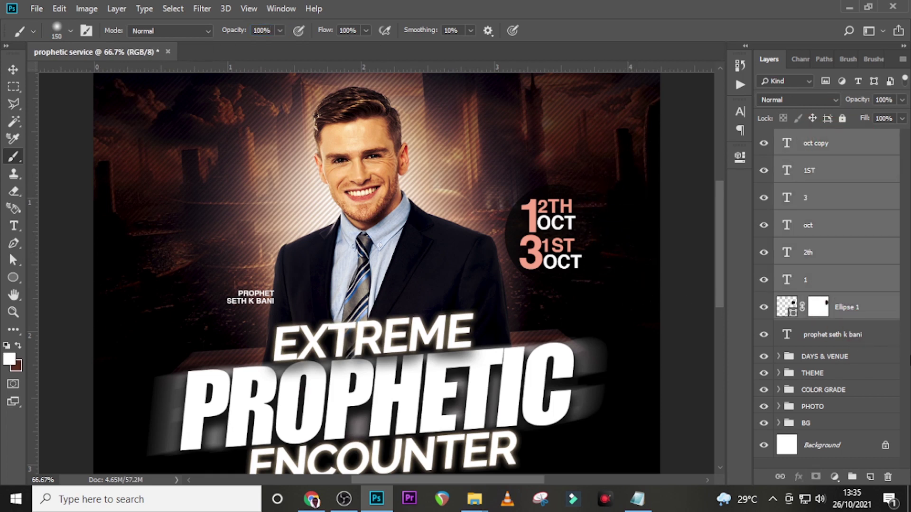
{"action": "key", "text": "ctrl+g"}
{"action": "double_click", "coordinate": [814, 138]}
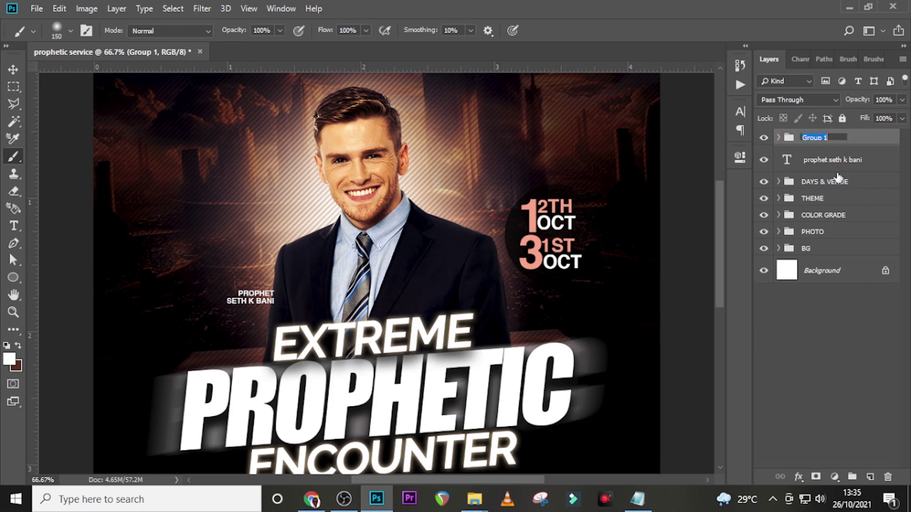
{"action": "type", "text": "DATE"}
{"action": "key", "text": "Return"}
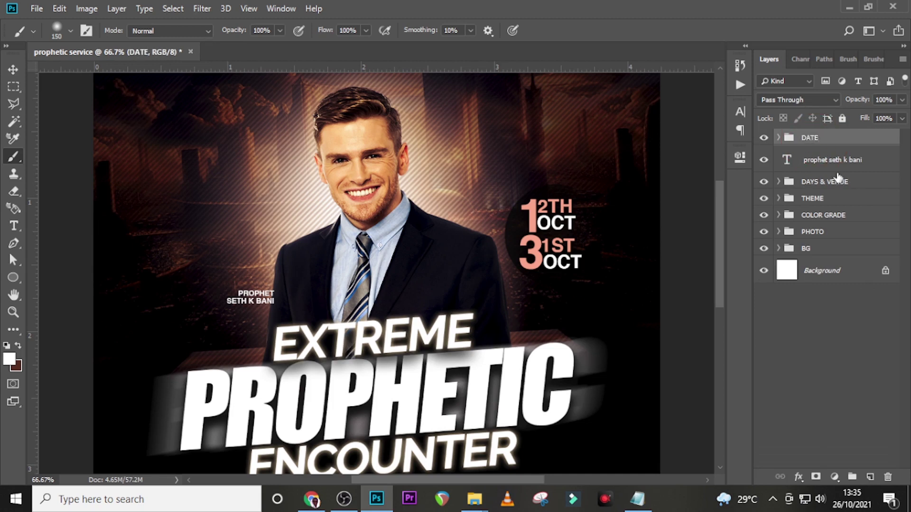
Put the prophet's name text layer into its own group named NAME and collapse the group.
{"action": "left_click", "coordinate": [837, 163]}
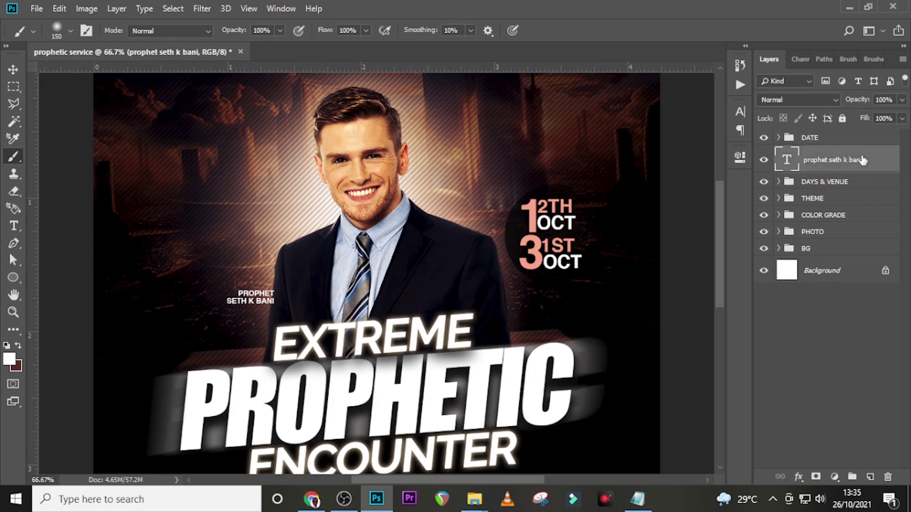
{"action": "key", "text": "ctrl+g"}
{"action": "double_click", "coordinate": [809, 155]}
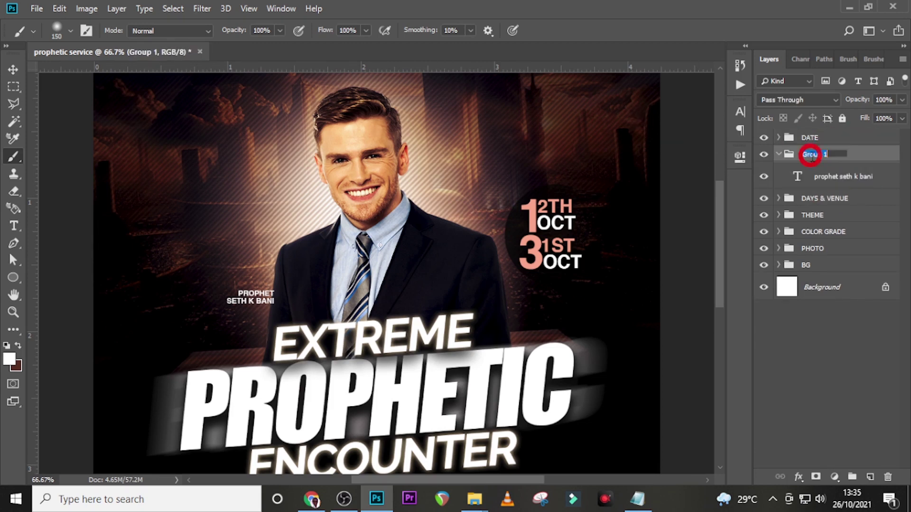
{"action": "type", "text": "NM"}
{"action": "key", "text": "Return"}
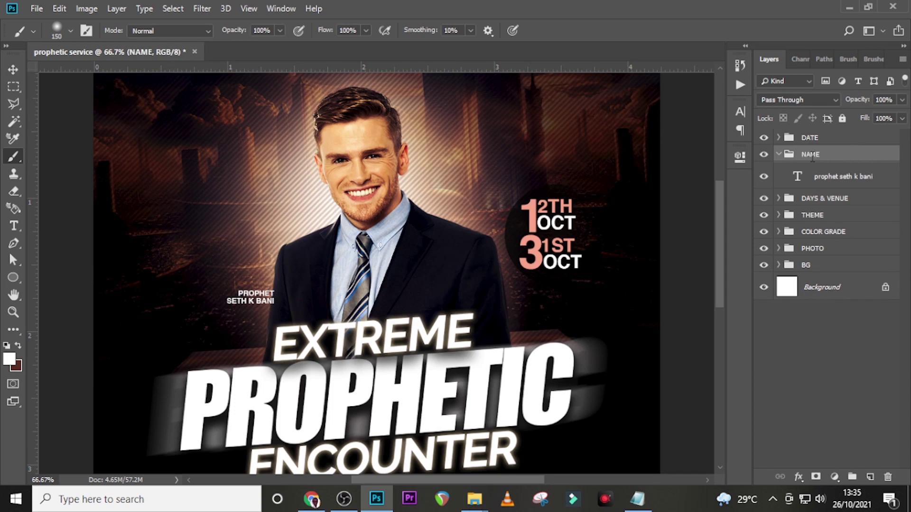
{"action": "left_click", "coordinate": [778, 154]}
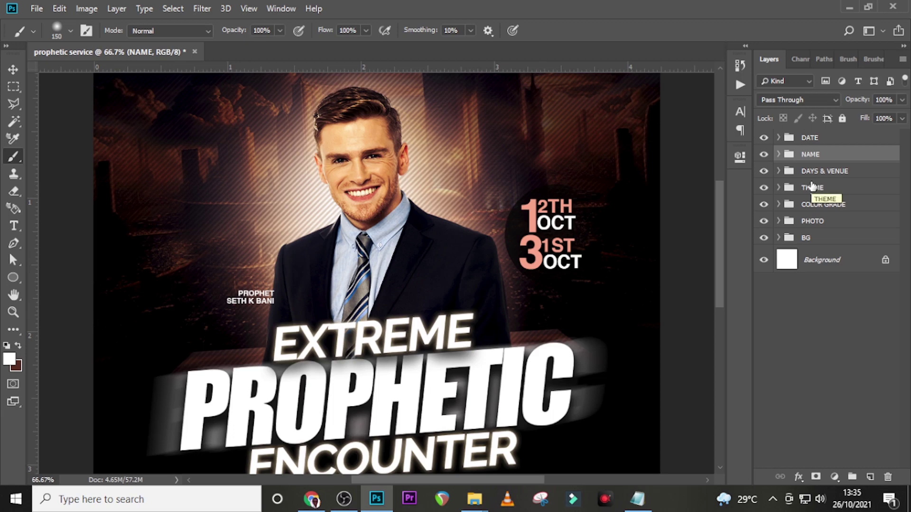
Move the DATE group up and slightly left so it sits beside the man's shoulder and face.
{"action": "key", "text": "ctrl+0"}
{"action": "key", "text": "v"}
{"action": "key", "text": "ctrl+z"}
{"action": "left_click", "coordinate": [805, 137]}
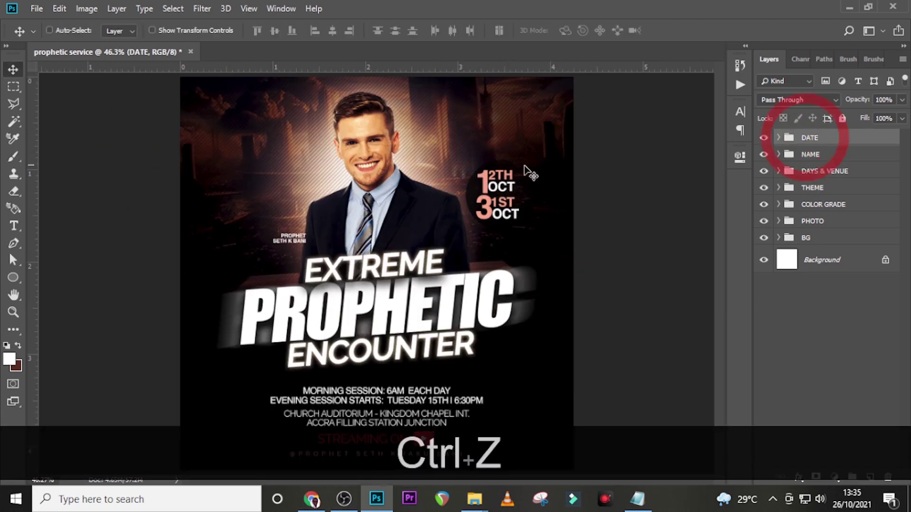
{"action": "left_click_drag", "start_coordinate": [497, 201], "coordinate": [494, 178]}
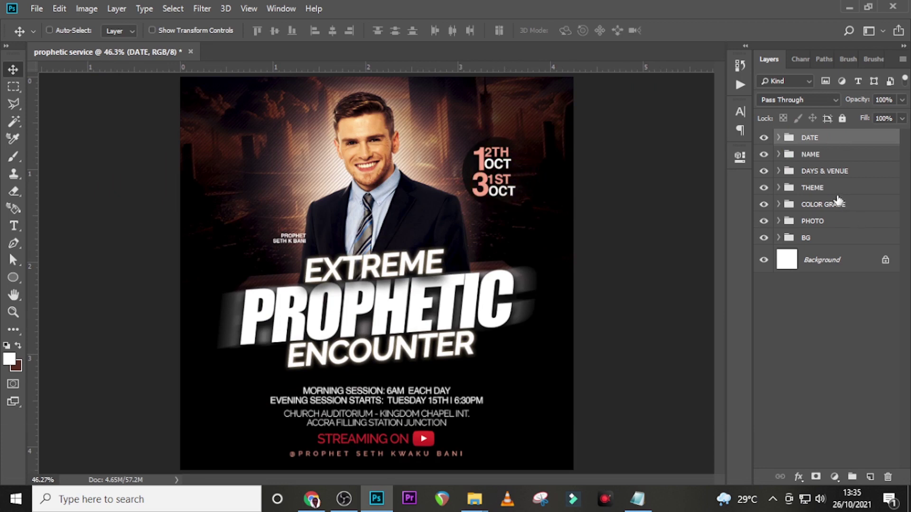
Add the text Kingdom Chapel Int. copied from the Notepad notes and place it near the flyer's top edge, above the dates.
{"action": "key", "text": "t"}
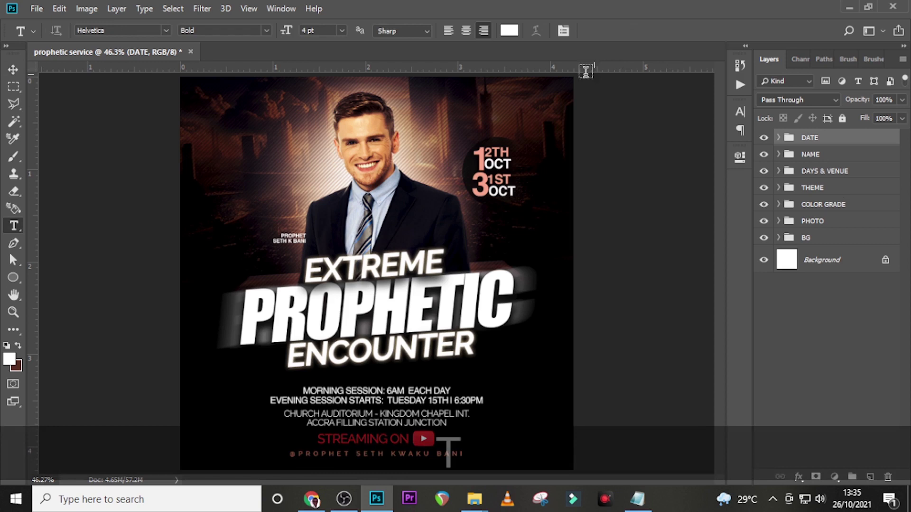
{"action": "left_click", "coordinate": [436, 91]}
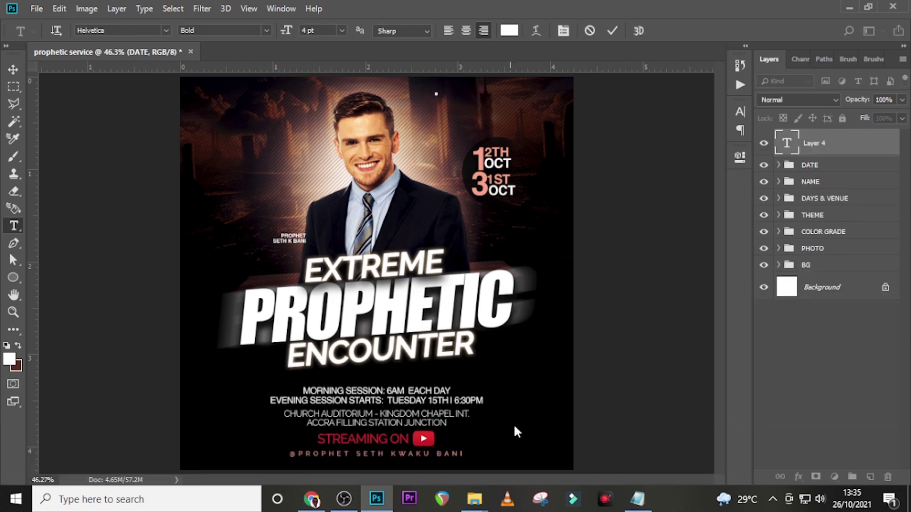
{"action": "left_click", "coordinate": [637, 498]}
{"action": "scroll", "coordinate": [566, 375], "scroll_direction": "down", "scroll_amount": 1}
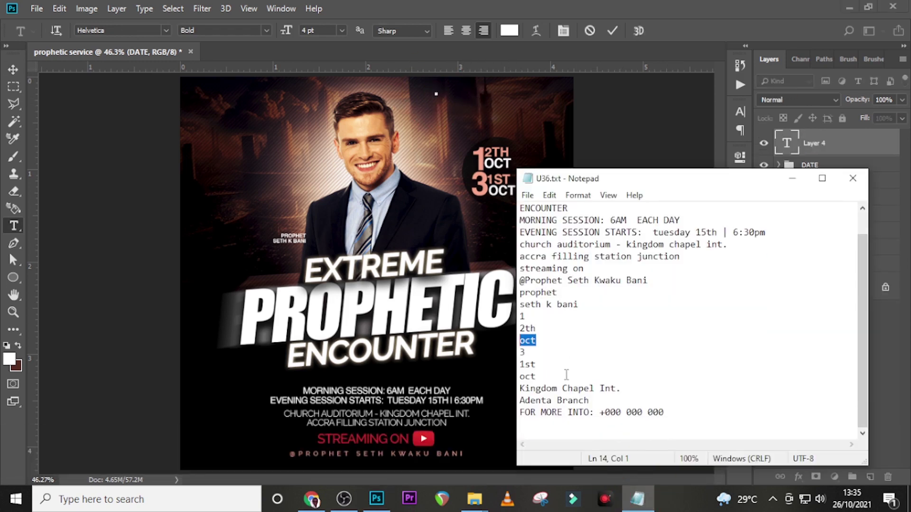
{"action": "left_click_drag", "start_coordinate": [627, 390], "coordinate": [519, 390]}
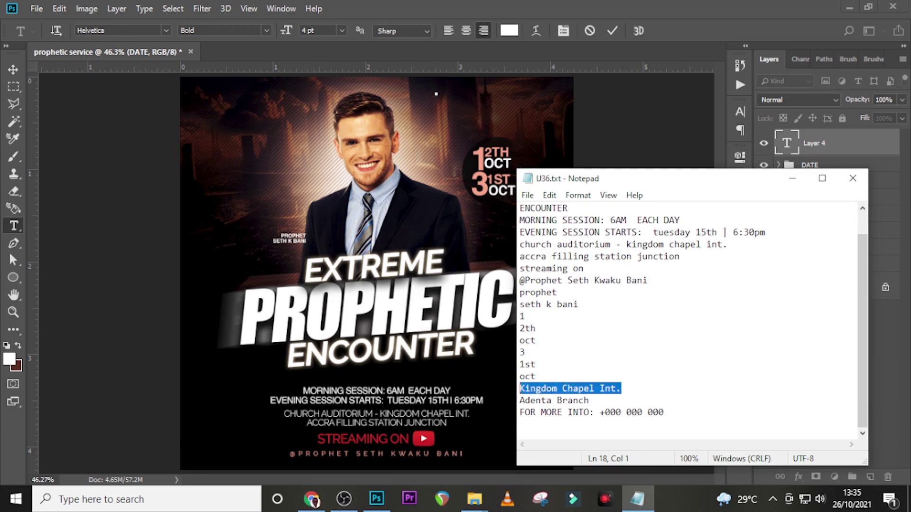
{"action": "key", "text": "ctrl+c"}
{"action": "left_click", "coordinate": [572, 1]}
{"action": "key", "text": "ctrl+v"}
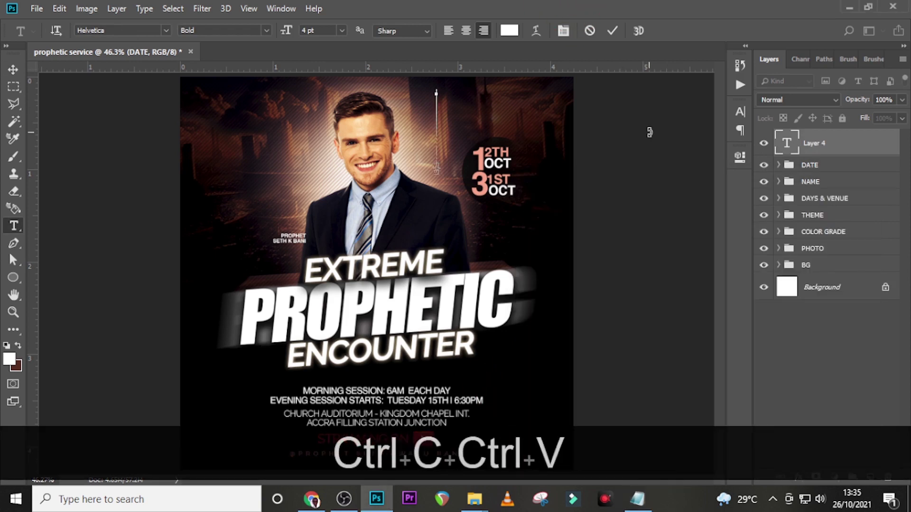
{"action": "left_click", "coordinate": [814, 141]}
{"action": "key", "text": "v"}
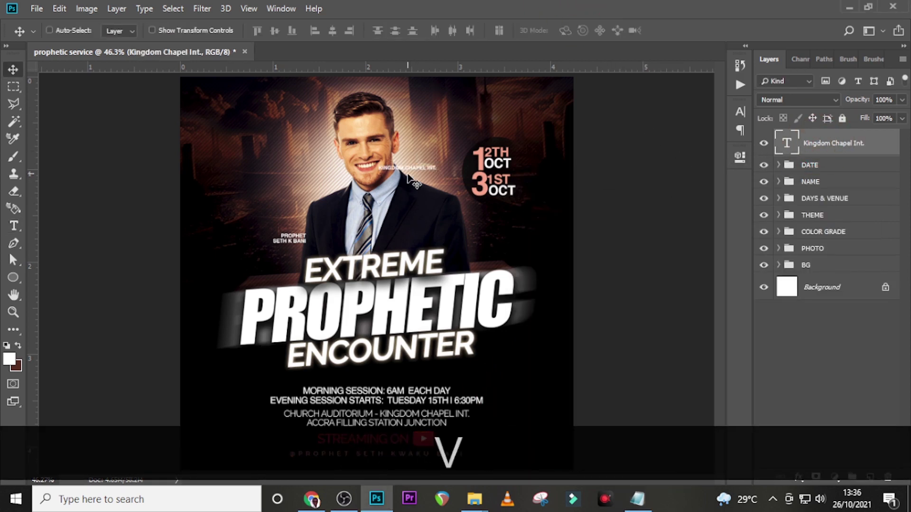
{"action": "left_click_drag", "start_coordinate": [411, 174], "coordinate": [464, 99]}
Change the font of the Kingdom Chapel Int. text to Cambria Regular.
{"action": "left_click", "coordinate": [739, 112]}
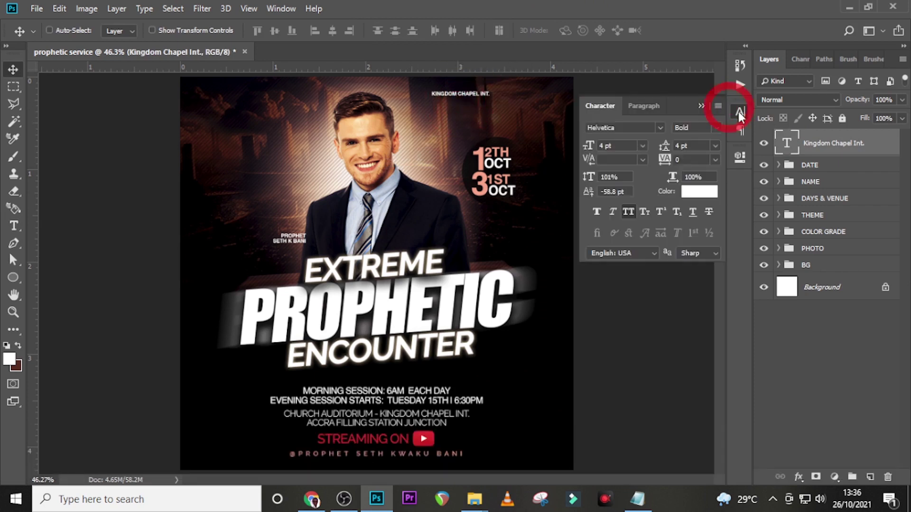
{"action": "left_click", "coordinate": [660, 128]}
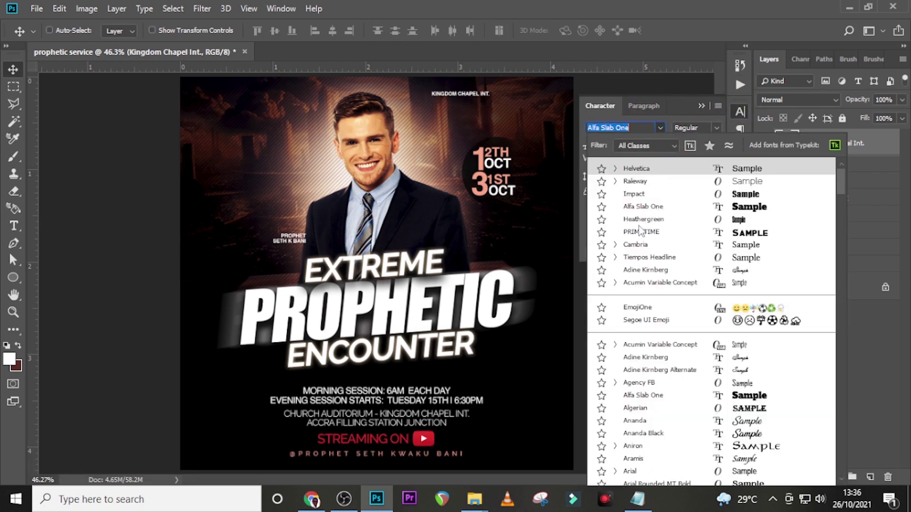
{"action": "left_click", "coordinate": [632, 245]}
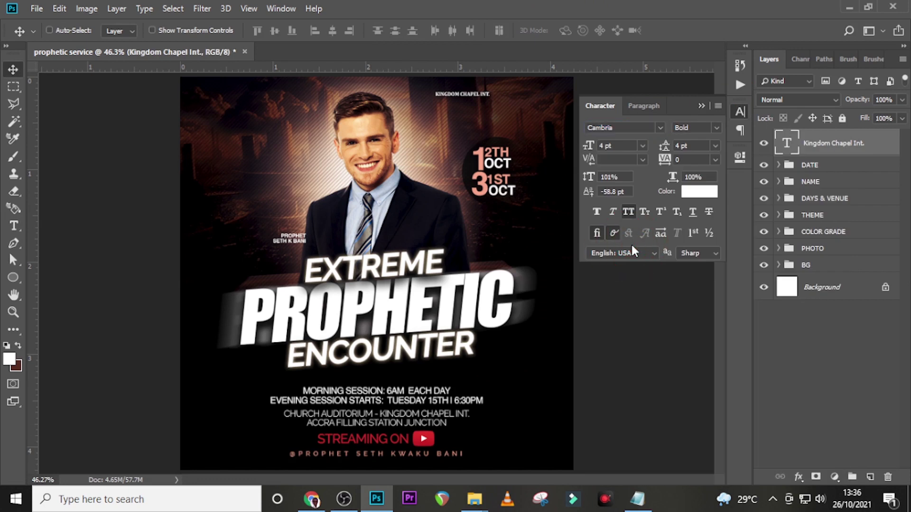
{"action": "left_click", "coordinate": [702, 126]}
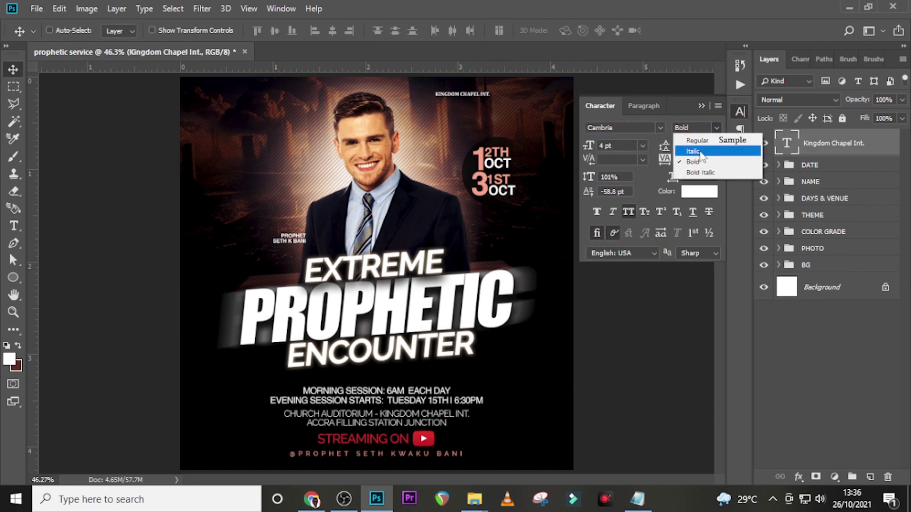
{"action": "left_click", "coordinate": [699, 141]}
Set the Kingdom Chapel Int. text to 5.7 pt, with All Caps off and Faux Bold on.
{"action": "left_click", "coordinate": [568, 141]}
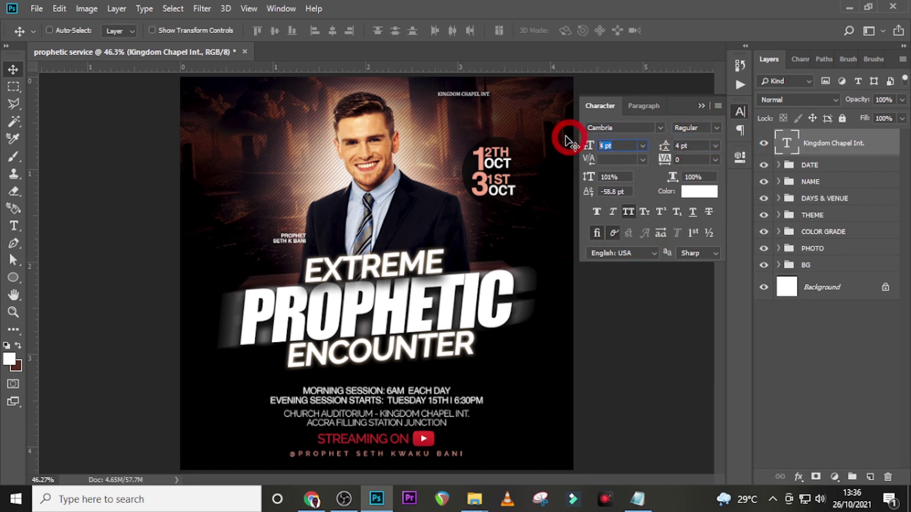
{"action": "type", "text": "5."}
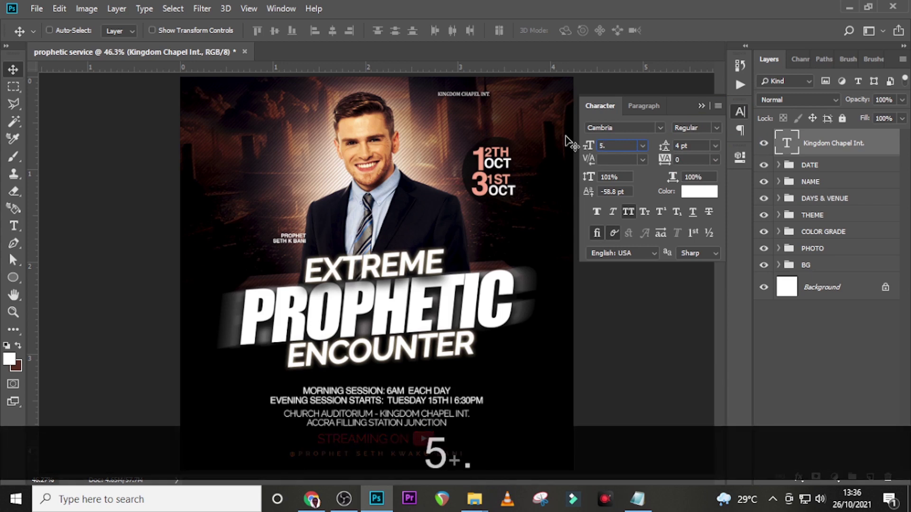
{"action": "type", "text": "7"}
{"action": "key", "text": "Return"}
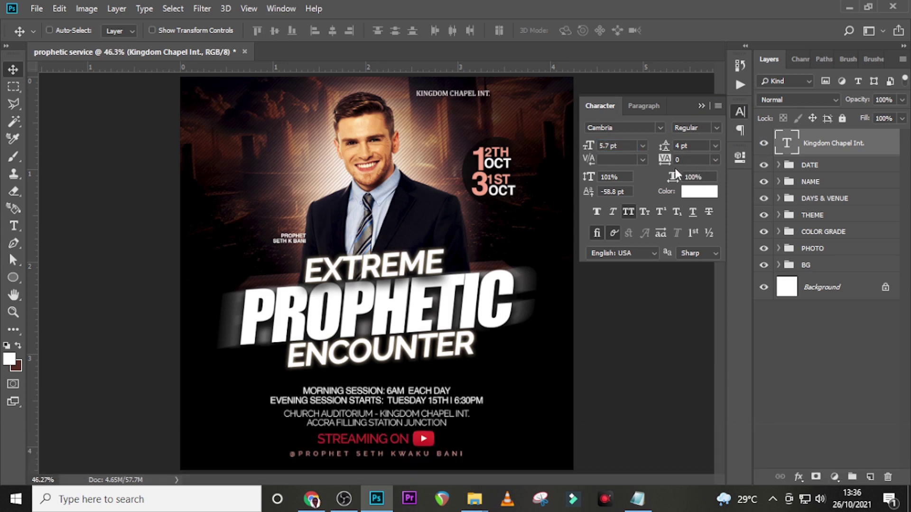
{"action": "left_click", "coordinate": [629, 213]}
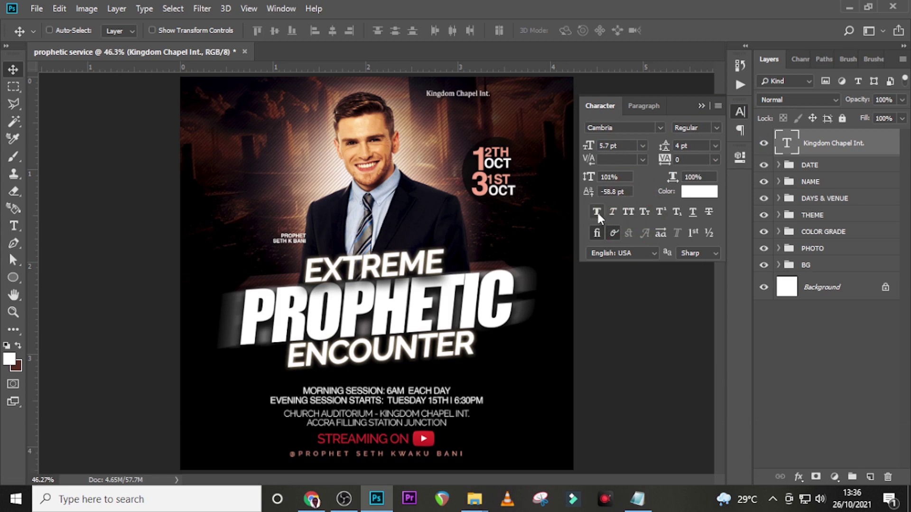
{"action": "left_click", "coordinate": [597, 213]}
Duplicate the Kingdom Chapel Int. text layer and move the copy down to form a second line directly beneath the original.
{"action": "key", "text": "ctrl+j"}
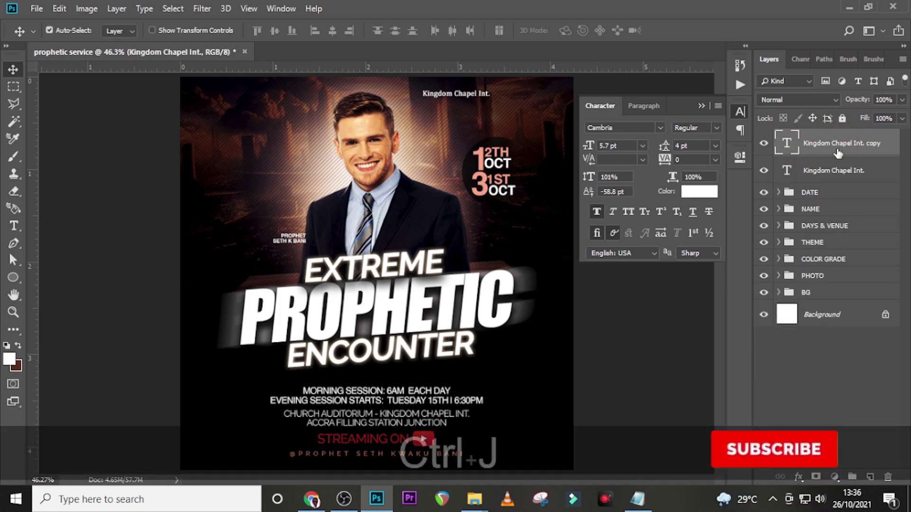
{"action": "key", "text": "v"}
{"action": "key", "text": "shift+Down"}
{"action": "key", "text": "Down"}
{"action": "key", "text": "Down"}
{"action": "key", "text": "Down"}
{"action": "key", "text": "Down"}
{"action": "key", "text": "Down"}
{"action": "key", "text": "Down"}
{"action": "key", "text": "Down"}
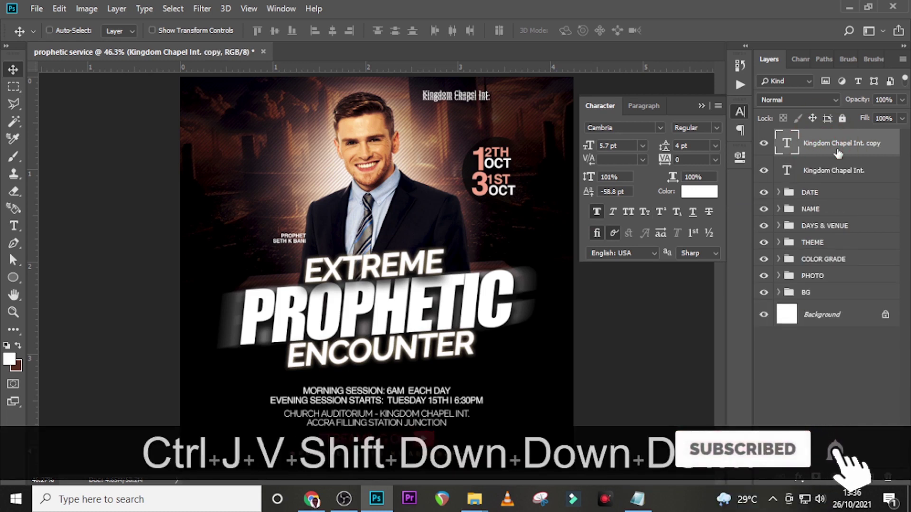
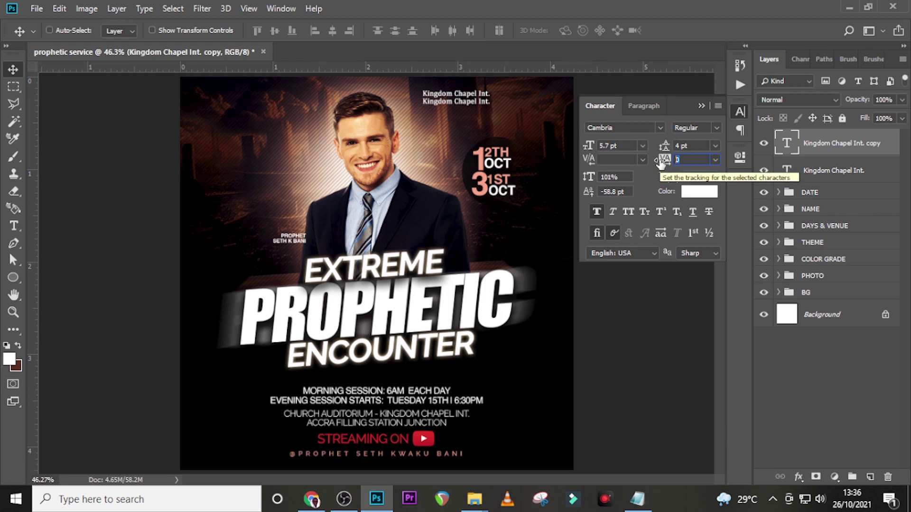
Set the tracking of the duplicated church text to 260, remove its Faux Bold and shift it to the right.
{"action": "type", "text": "2"}
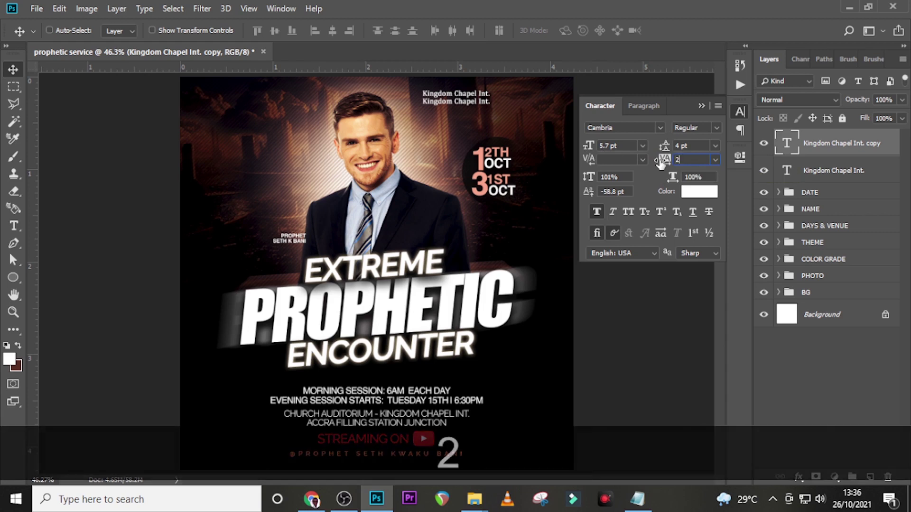
{"action": "type", "text": "60"}
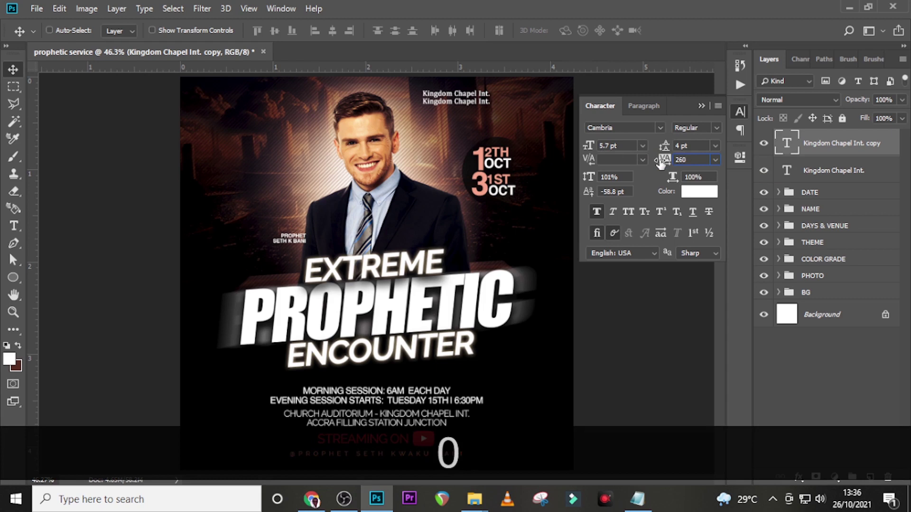
{"action": "key", "text": "Return"}
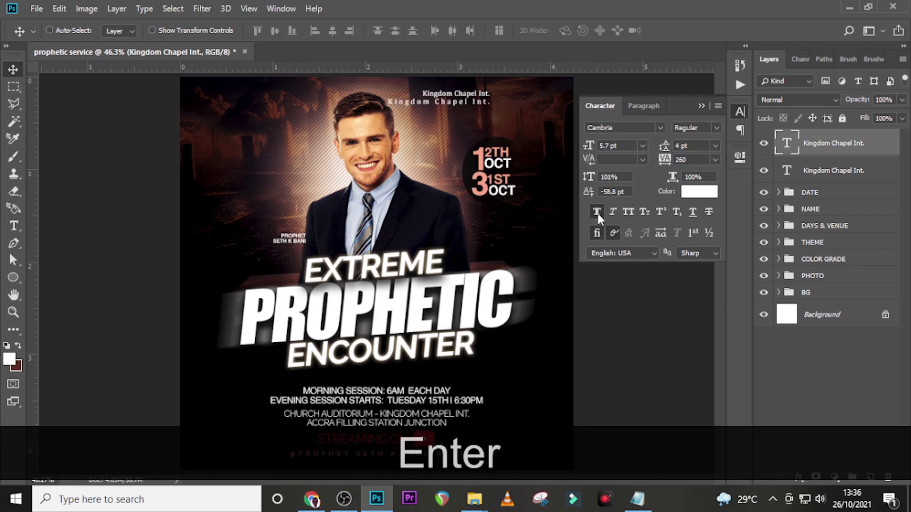
{"action": "left_click", "coordinate": [598, 215]}
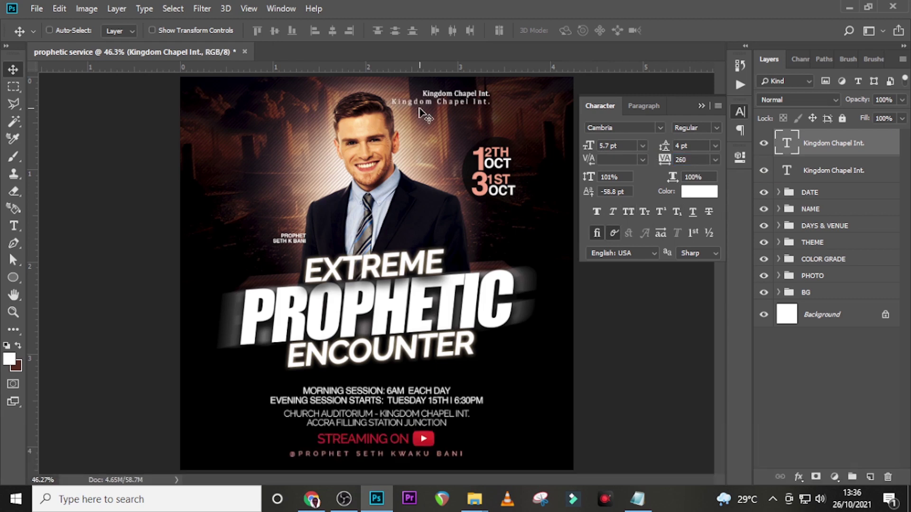
{"action": "left_click_drag", "start_coordinate": [419, 112], "coordinate": [448, 112]}
Replace the duplicated line's text with Adenta Branch copied from the Notepad notes.
{"action": "key", "text": "alt+Tab"}
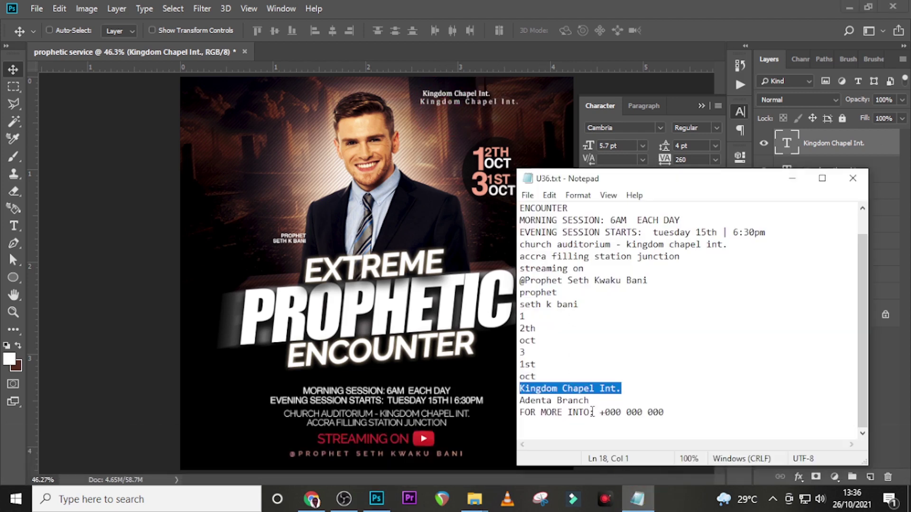
{"action": "left_click_drag", "start_coordinate": [589, 401], "coordinate": [502, 393]}
{"action": "key", "text": "ctrl+c"}
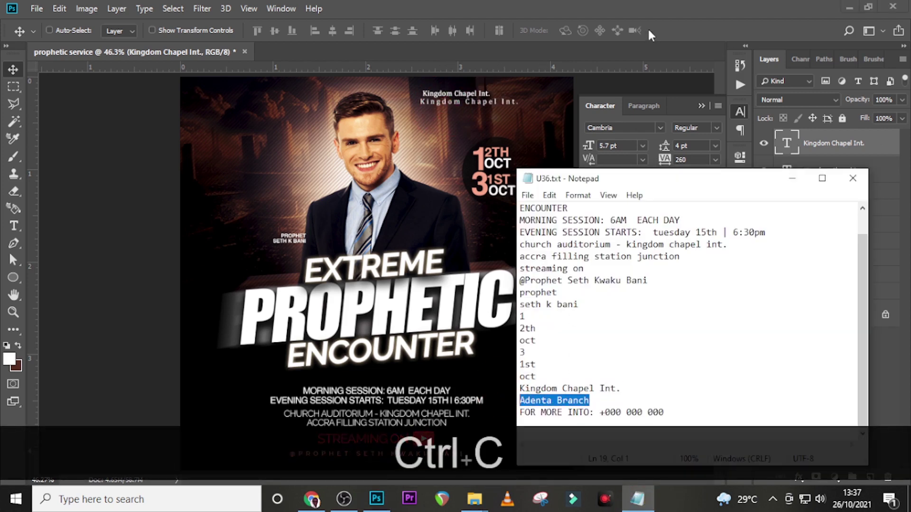
{"action": "key", "text": "alt+Tab"}
{"action": "double_click", "coordinate": [783, 145]}
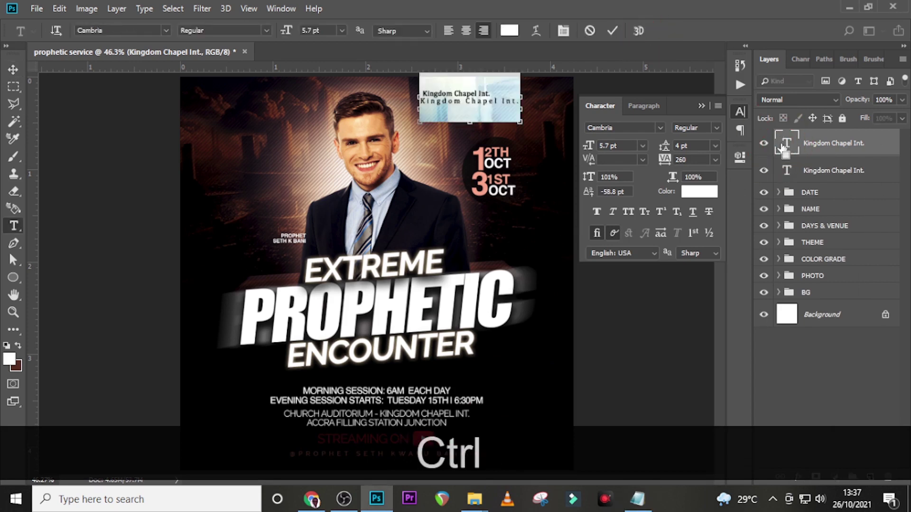
{"action": "key", "text": "ctrl+v"}
{"action": "key", "text": "Escape"}
Shift the Adenta Branch text left until it lines up beneath Kingdom Chapel Int.
{"action": "key", "text": "v"}
{"action": "key", "text": "shift+Left"}
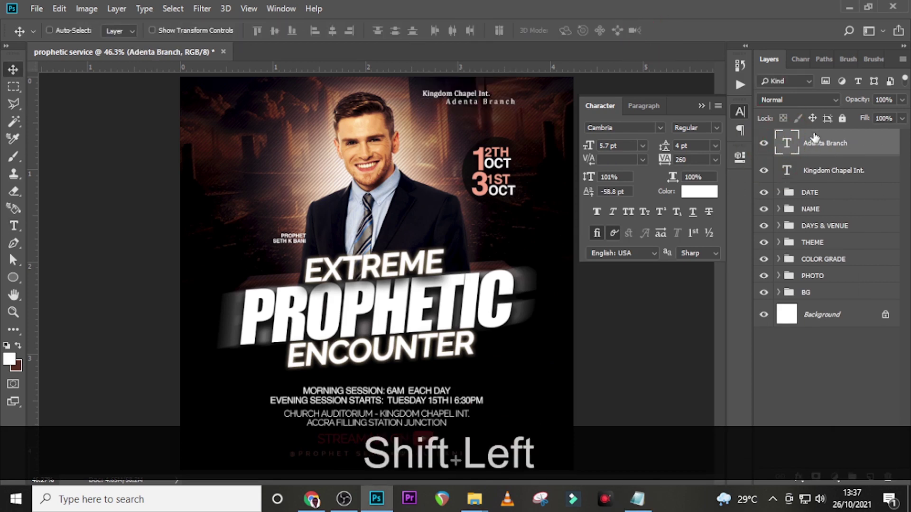
{"action": "key", "text": "shift+Left"}
{"action": "key", "text": "shift+Left"}
{"action": "key", "text": "shift+Left"}
{"action": "key", "text": "shift+Left"}
{"action": "key", "text": "shift+Left"}
{"action": "key", "text": "shift+Left"}
{"action": "key", "text": "shift+Left"}
{"action": "key", "text": "shift+Left"}
{"action": "key", "text": "shift+Left"}
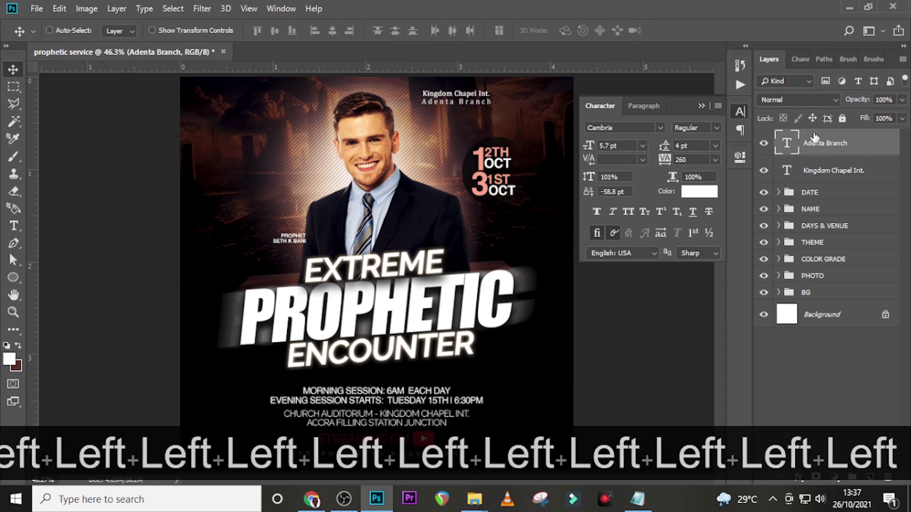
{"action": "key", "text": "Left"}
{"action": "key", "text": "Right"}
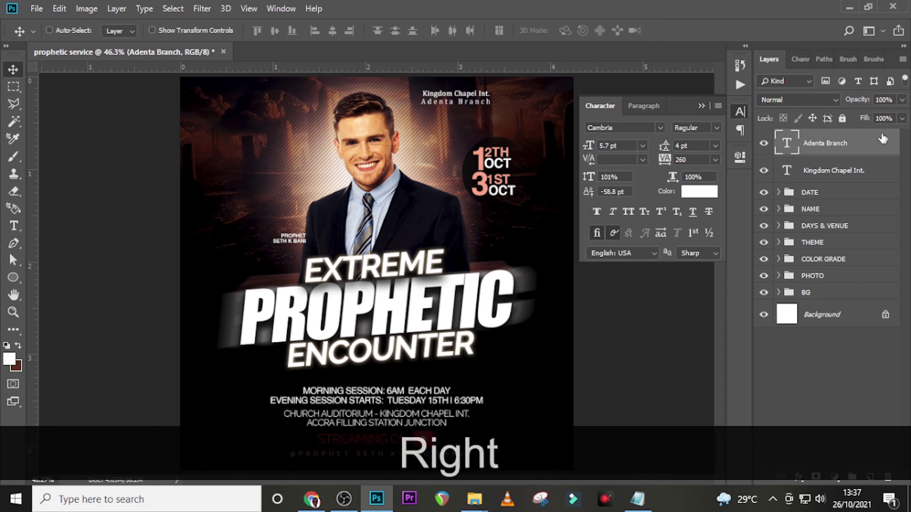
Place the white logo image from the U36 folder, scaled down to about 4.4%, just left of the church name lines.
{"action": "mouse_move", "coordinate": [474, 498]}
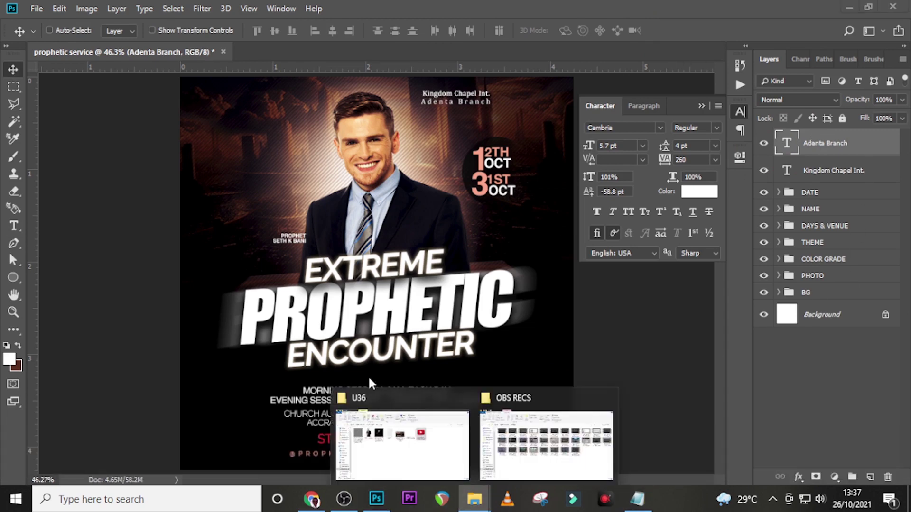
{"action": "left_click", "coordinate": [379, 427]}
{"action": "left_click_drag", "start_coordinate": [510, 159], "coordinate": [359, 354]}
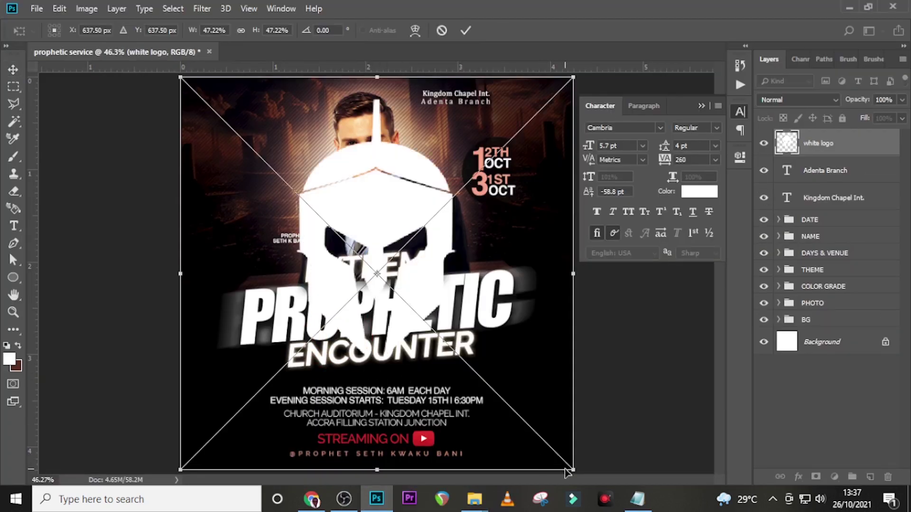
{"action": "left_click_drag", "start_coordinate": [568, 468], "coordinate": [416, 105]}
{"action": "key", "text": "shift+Return"}
{"action": "key", "text": "Left"}
{"action": "key", "text": "Left"}
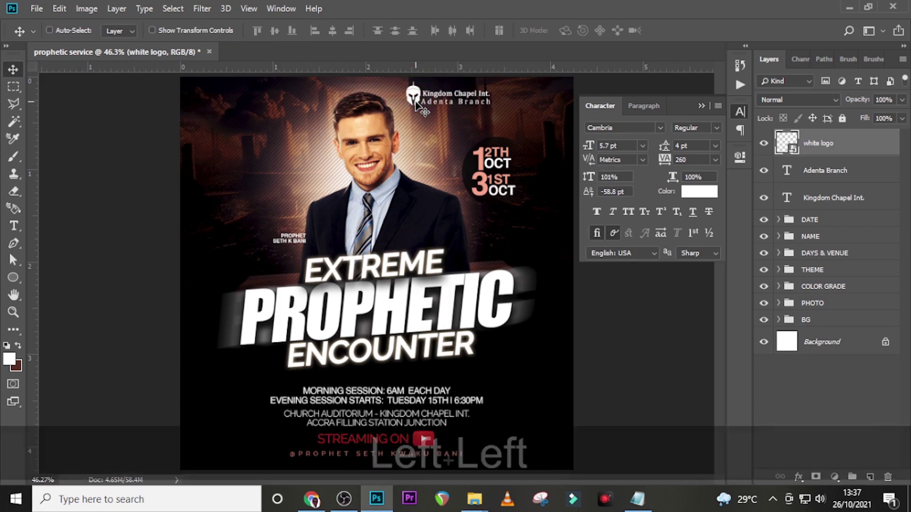
{"action": "key", "text": "Left"}
{"action": "key", "text": "Left"}
{"action": "key", "text": "Down"}
{"action": "key", "text": "Down"}
{"action": "key", "text": "Down"}
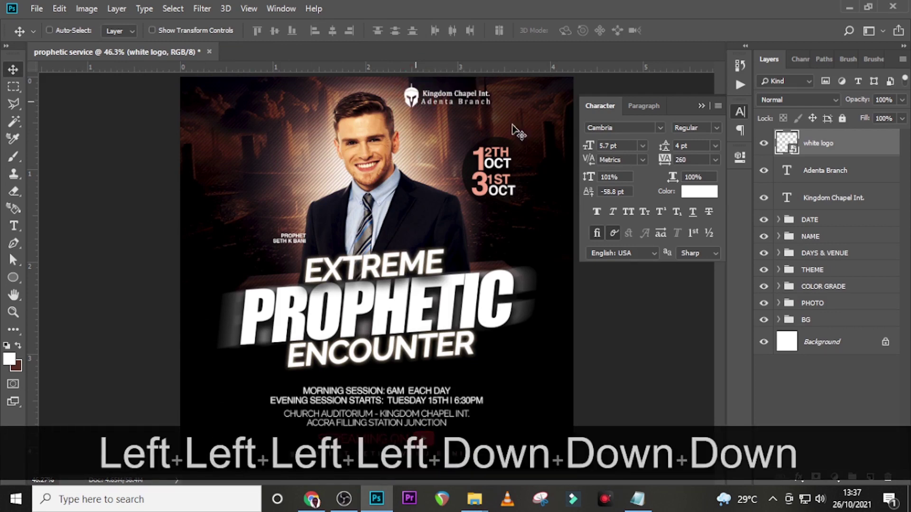
Scale the white logo down to about 3.85% and nudge it down and right to sit level with the church name.
{"action": "key", "text": "ctrl+t"}
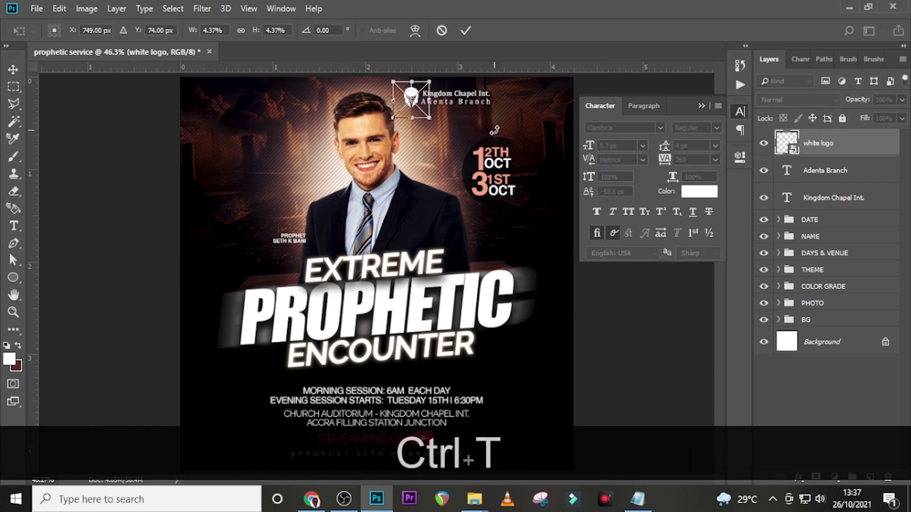
{"action": "left_click_drag", "start_coordinate": [430, 122], "coordinate": [426, 115]}
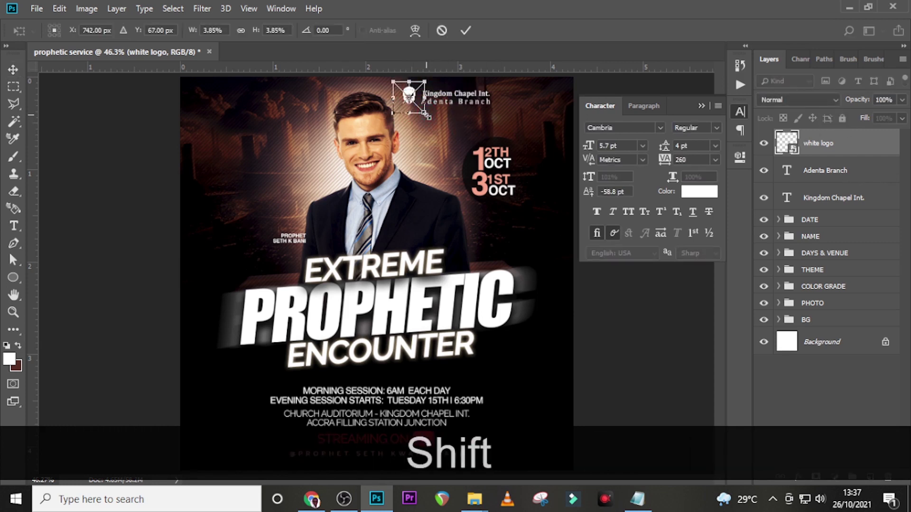
{"action": "key", "text": "Return"}
{"action": "key", "text": "v"}
{"action": "key", "text": "Down"}
{"action": "key", "text": "Down"}
{"action": "key", "text": "Down"}
{"action": "key", "text": "Right"}
{"action": "key", "text": "Right"}
{"action": "key", "text": "Right"}
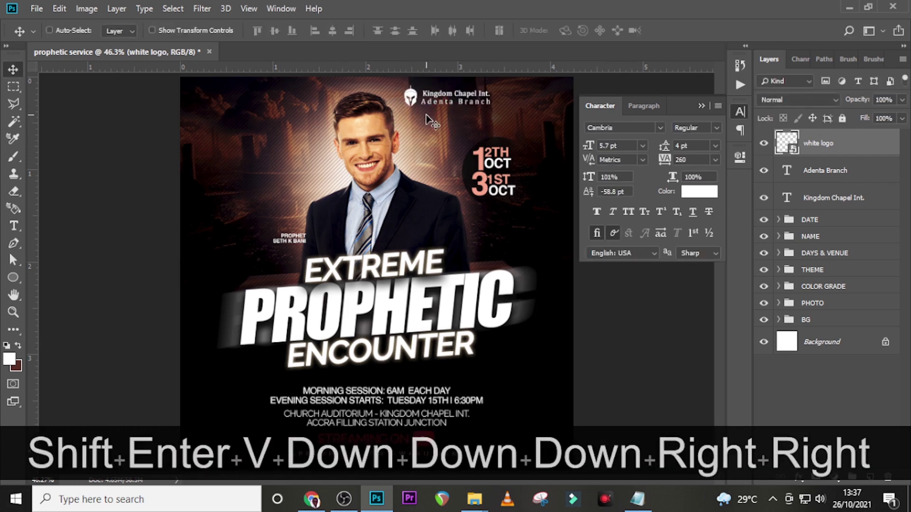
Group the white logo with the Adenta Branch and Kingdom Chapel Int. text layers and name the group LOGO.
{"action": "left_click", "coordinate": [834, 197], "text": "ctrl"}
{"action": "left_click", "coordinate": [834, 171], "text": "ctrl"}
{"action": "key", "text": "ctrl+t"}
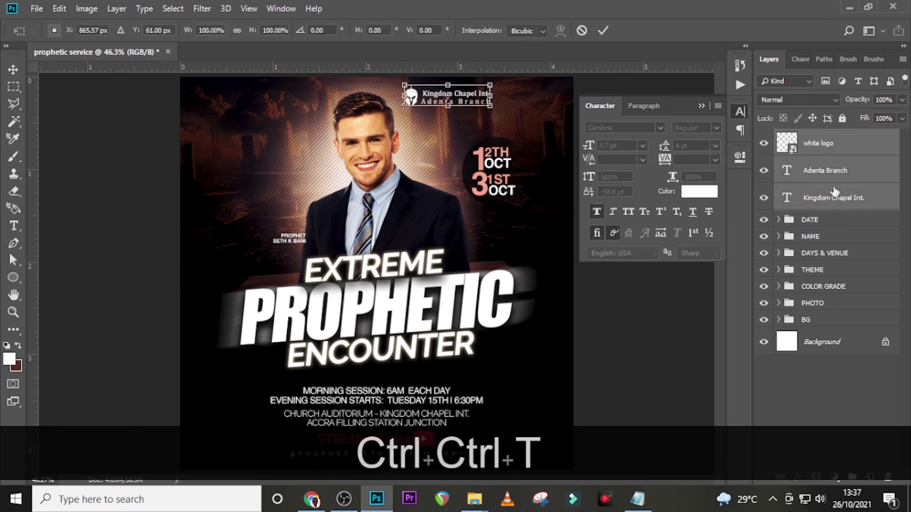
{"action": "key", "text": "Return"}
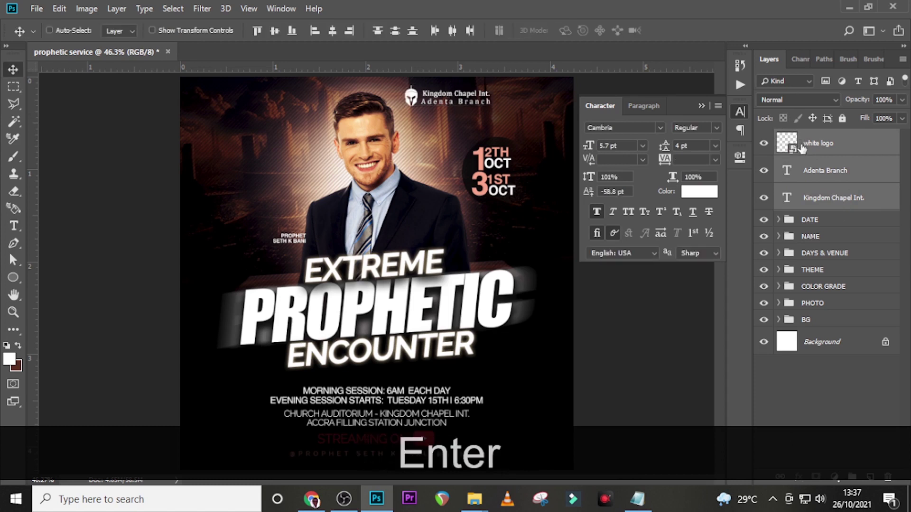
{"action": "key", "text": "ctrl+g"}
{"action": "double_click", "coordinate": [812, 137]}
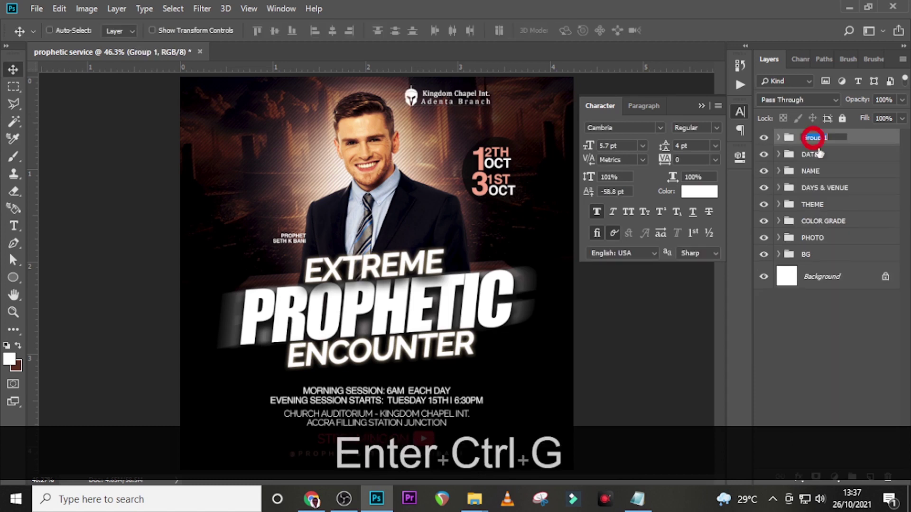
{"action": "type", "text": "LOGO"}
{"action": "key", "text": "Return"}
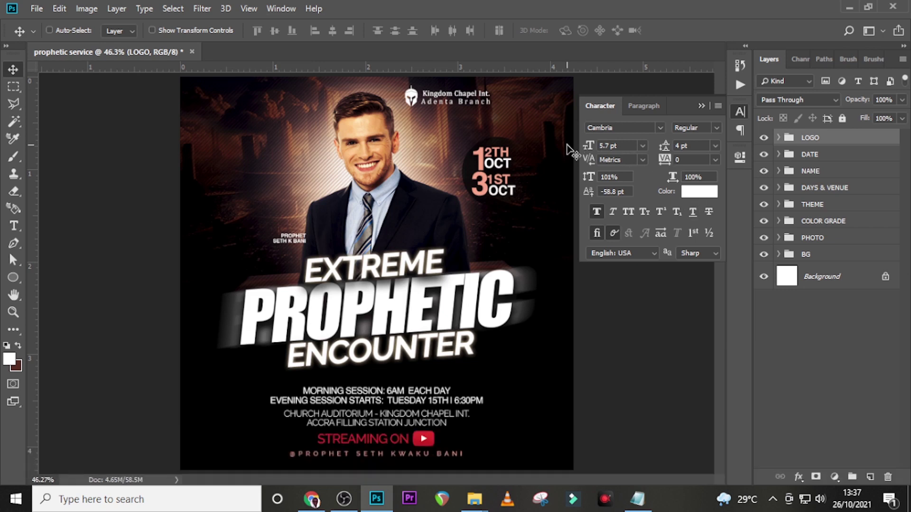
Nudge the LOGO group slightly right and up near the flyer's top edge.
{"action": "key", "text": "Right"}
{"action": "key", "text": "Right"}
{"action": "key", "text": "Right"}
{"action": "key", "text": "Right"}
{"action": "key", "text": "Right"}
{"action": "key", "text": "Right"}
{"action": "key", "text": "Up"}
{"action": "key", "text": "Up"}
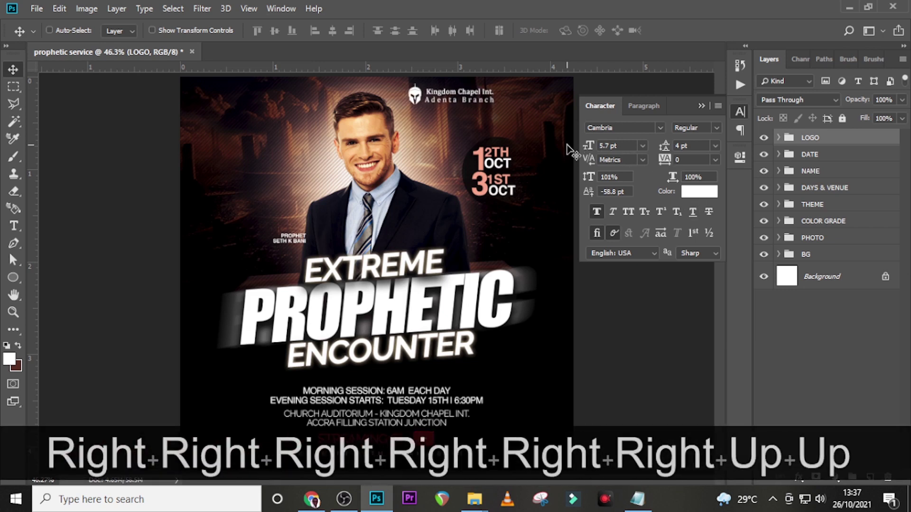
{"action": "key", "text": "Up"}
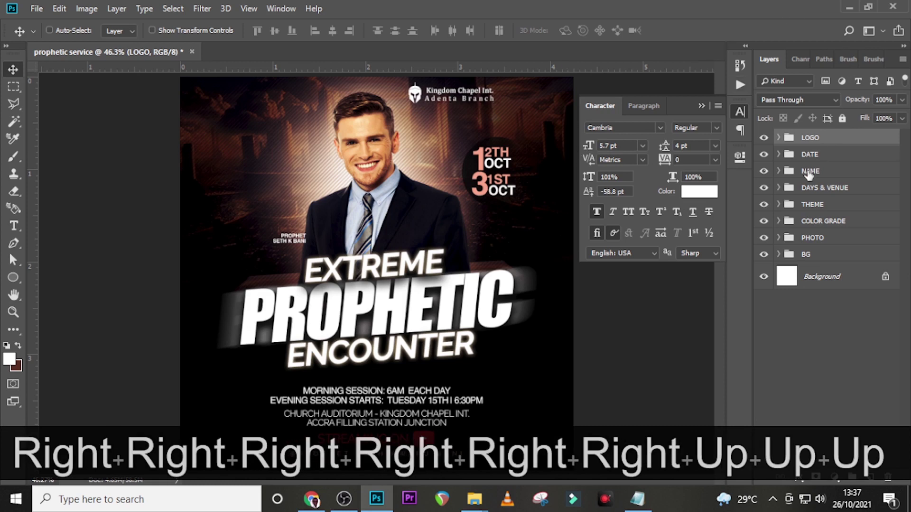
Move the DATE group slightly down and right, away from the man's shoulder.
{"action": "left_click", "coordinate": [810, 154]}
{"action": "left_click_drag", "start_coordinate": [504, 185], "coordinate": [513, 198]}
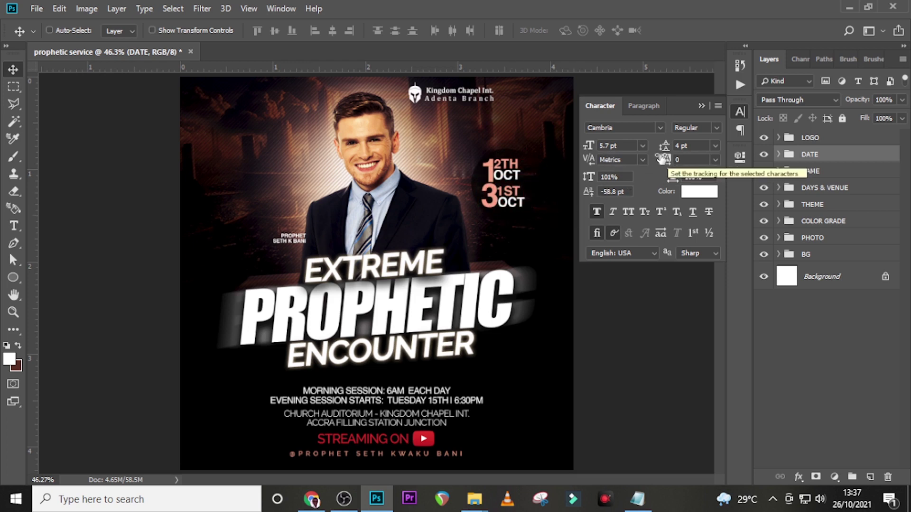
Add a text layer over the flyer's dark background containing the FOR MORE INTO contact line copied from the U36.txt notes.
{"action": "key", "text": "t"}
{"action": "left_click", "coordinate": [226, 172]}
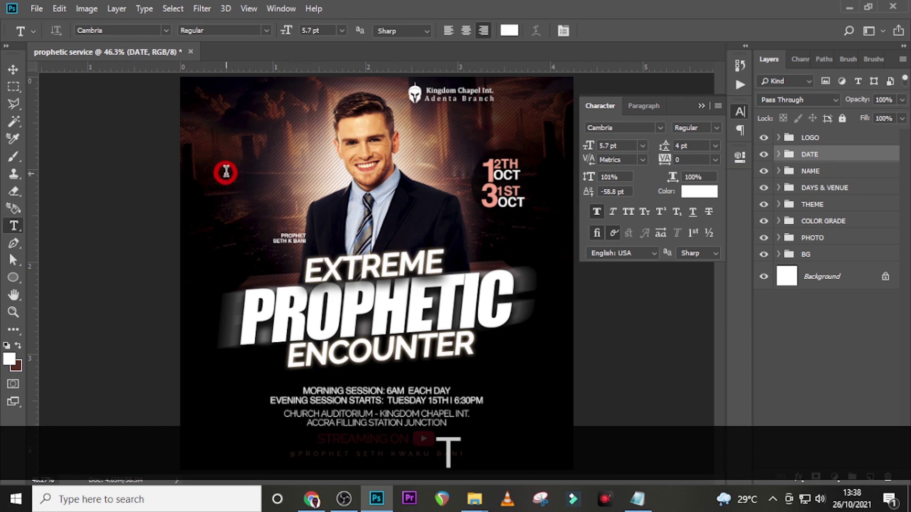
{"action": "left_click", "coordinate": [637, 499]}
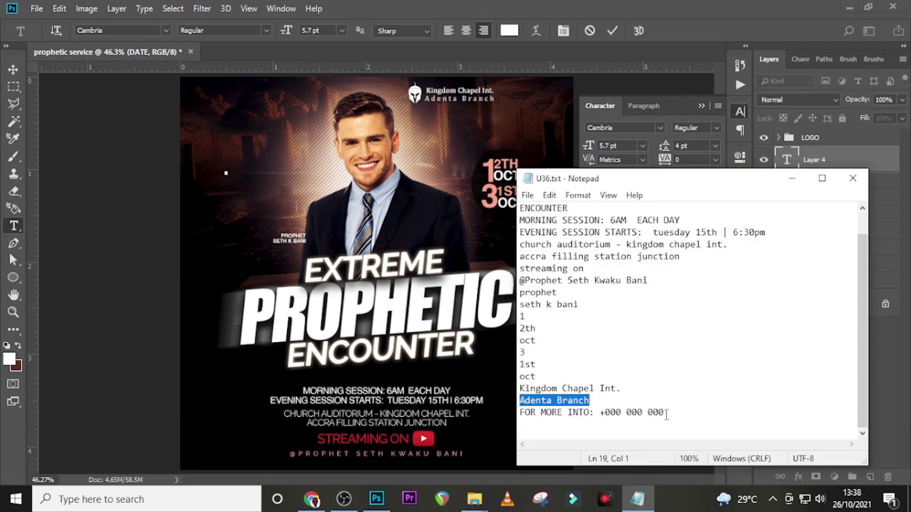
{"action": "left_click_drag", "start_coordinate": [666, 415], "coordinate": [517, 413]}
{"action": "key", "text": "ctrl+c"}
{"action": "left_click", "coordinate": [632, 6]}
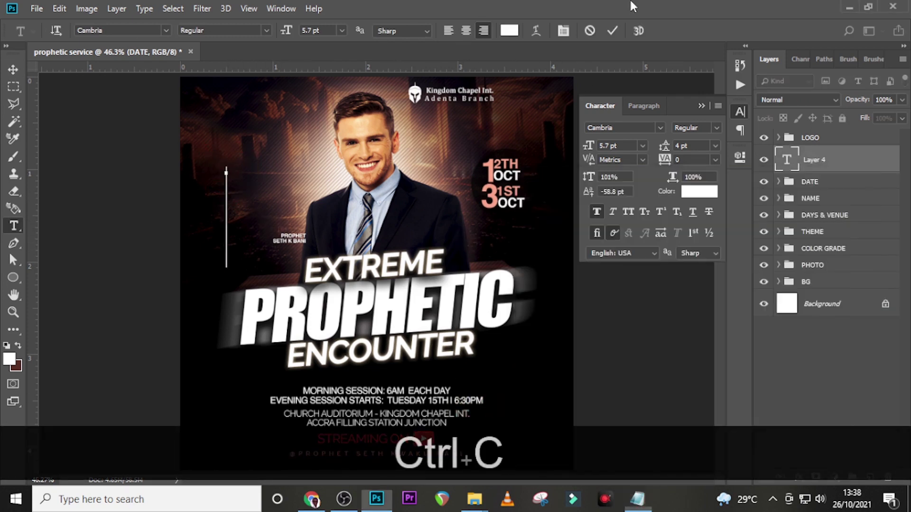
{"action": "key", "text": "ctrl+v"}
{"action": "left_click", "coordinate": [834, 159]}
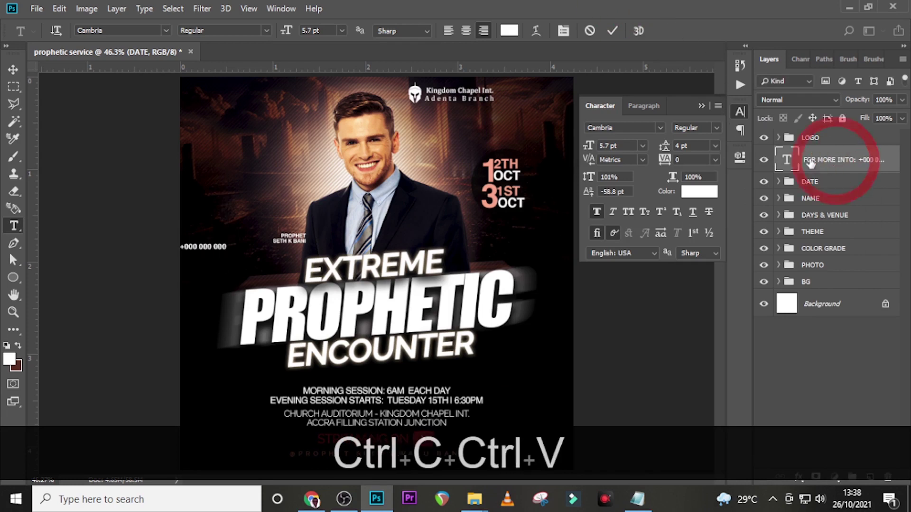
Rotate the contact line 90° counter-clockwise and place it vertically along the flyer's left edge.
{"action": "key", "text": "v"}
{"action": "left_click_drag", "start_coordinate": [232, 249], "coordinate": [306, 215]}
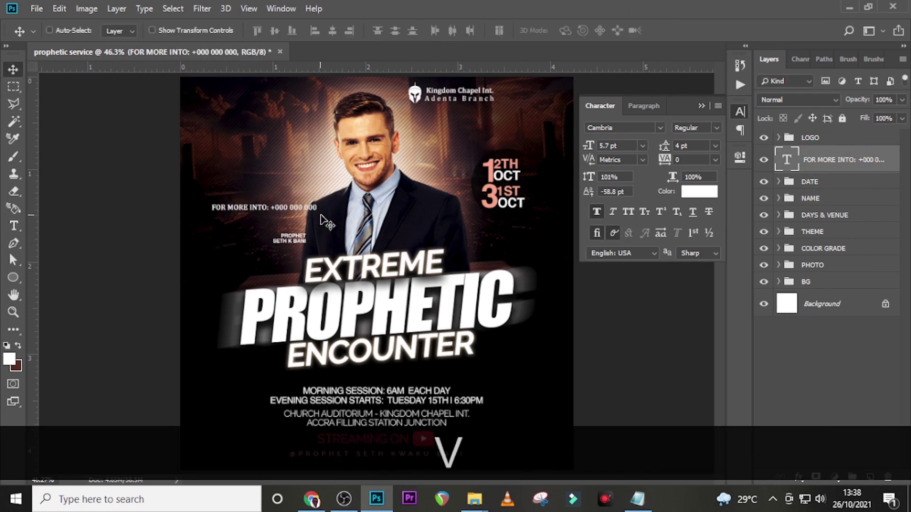
{"action": "key", "text": "ctrl+t"}
{"action": "right_click", "coordinate": [341, 175]}
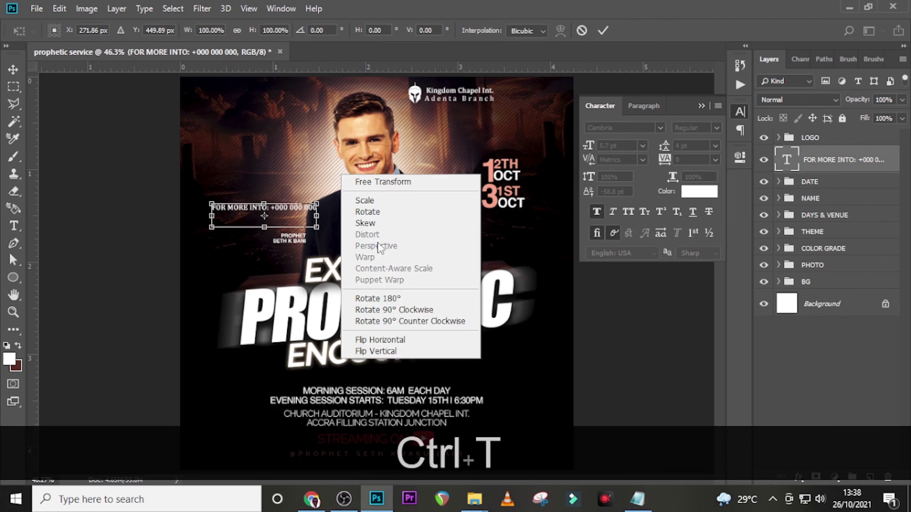
{"action": "left_click", "coordinate": [382, 322]}
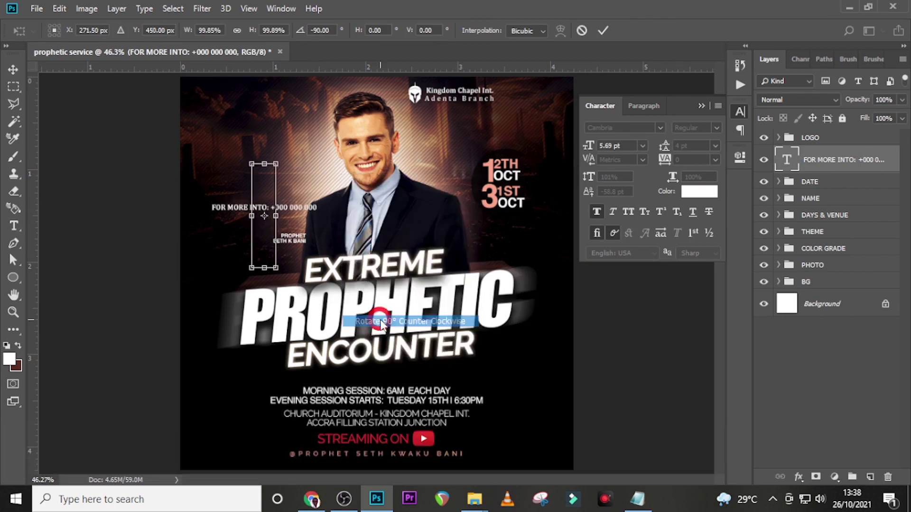
{"action": "key", "text": "Return"}
{"action": "key", "text": "v"}
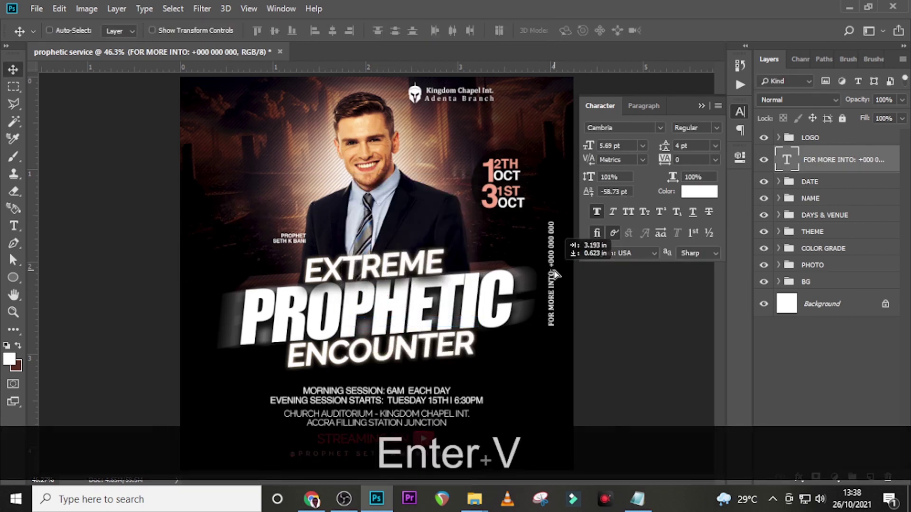
{"action": "left_click_drag", "start_coordinate": [264, 216], "coordinate": [195, 257]}
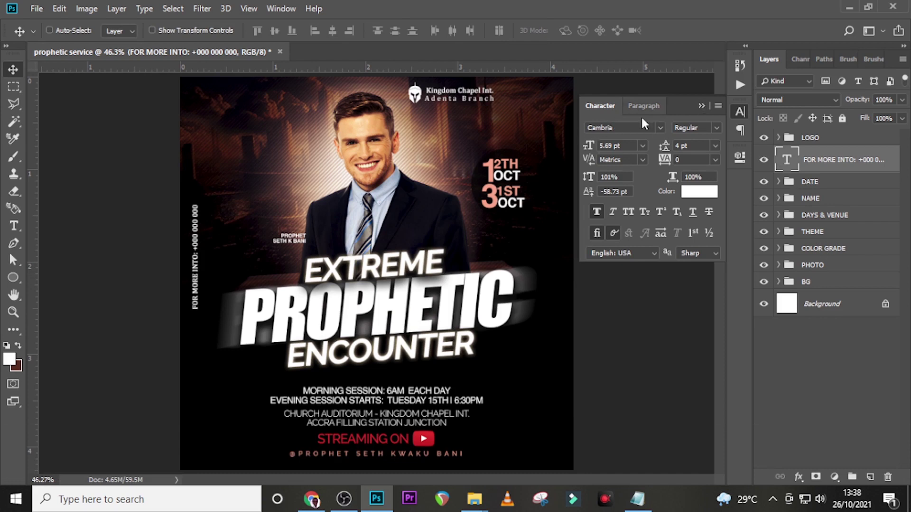
Change the contact line's font to Arial in the Narrow style.
{"action": "left_click", "coordinate": [660, 127]}
{"action": "key", "text": "Down"}
{"action": "key", "text": "Down"}
{"action": "key", "text": "Down"}
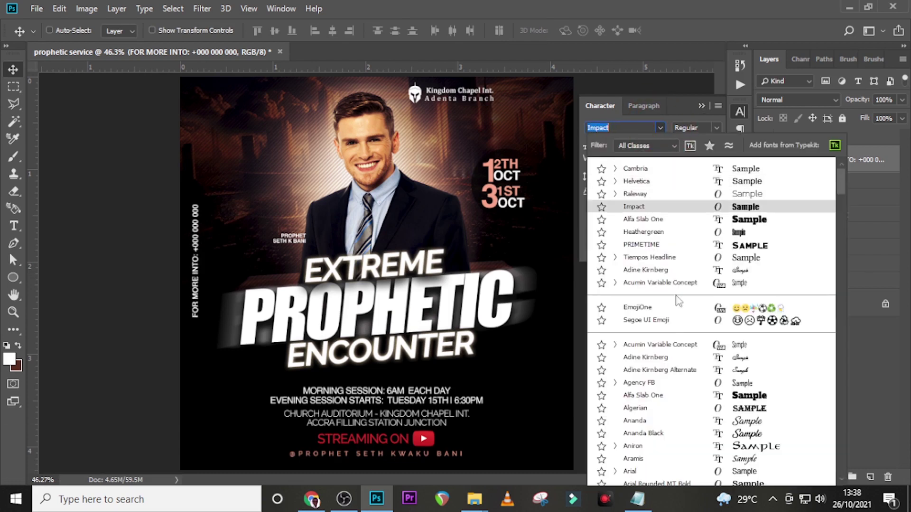
{"action": "scroll", "coordinate": [678, 303], "scroll_direction": "down", "scroll_amount": 2}
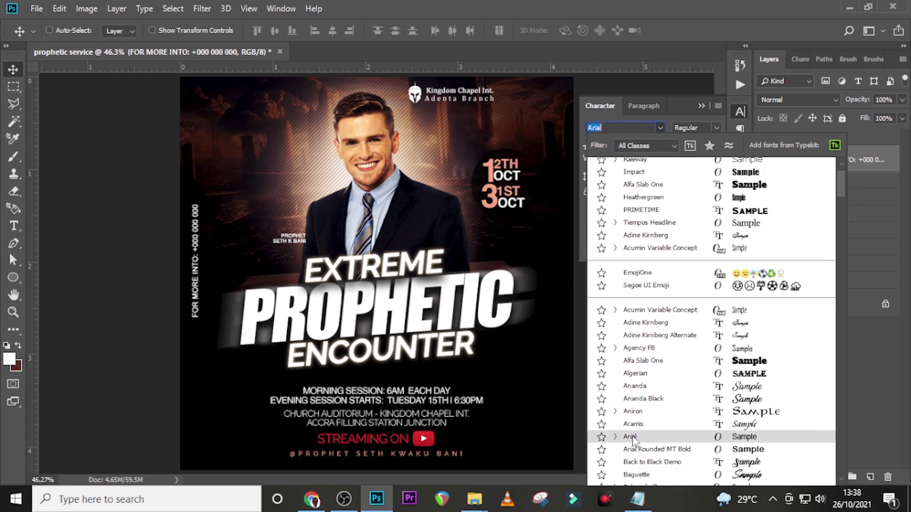
{"action": "left_click", "coordinate": [632, 436]}
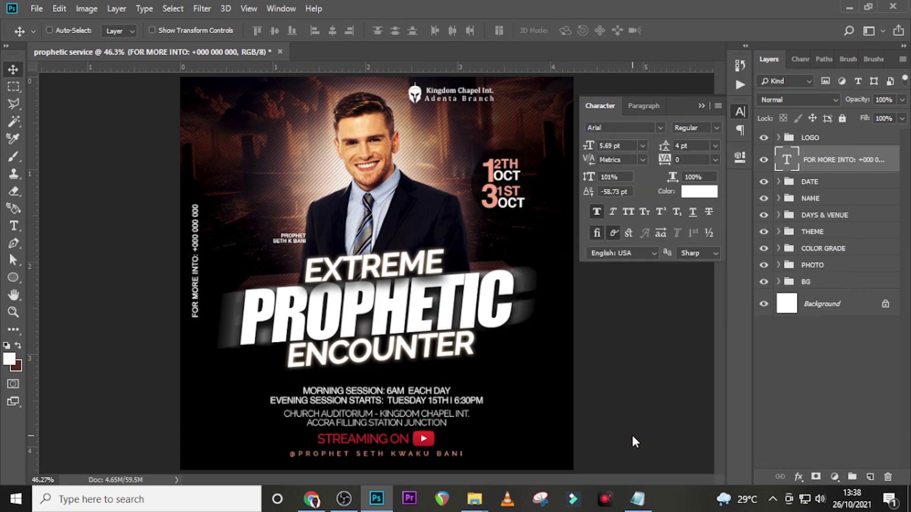
{"action": "left_click", "coordinate": [714, 129]}
{"action": "left_click", "coordinate": [697, 141]}
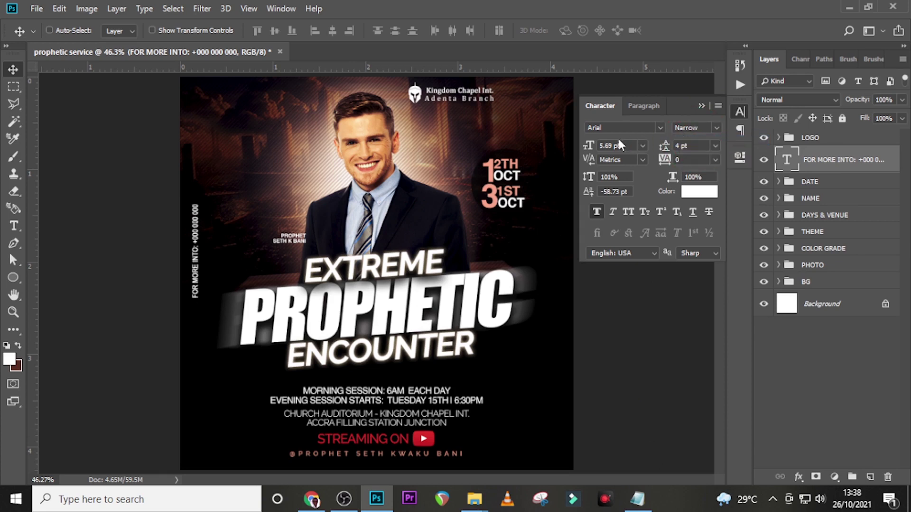
Set the contact line to 6 pt with tracking 580 and turn off faux bold.
{"action": "type", "text": "6"}
{"action": "key", "text": "Return"}
{"action": "left_click", "coordinate": [549, 143]}
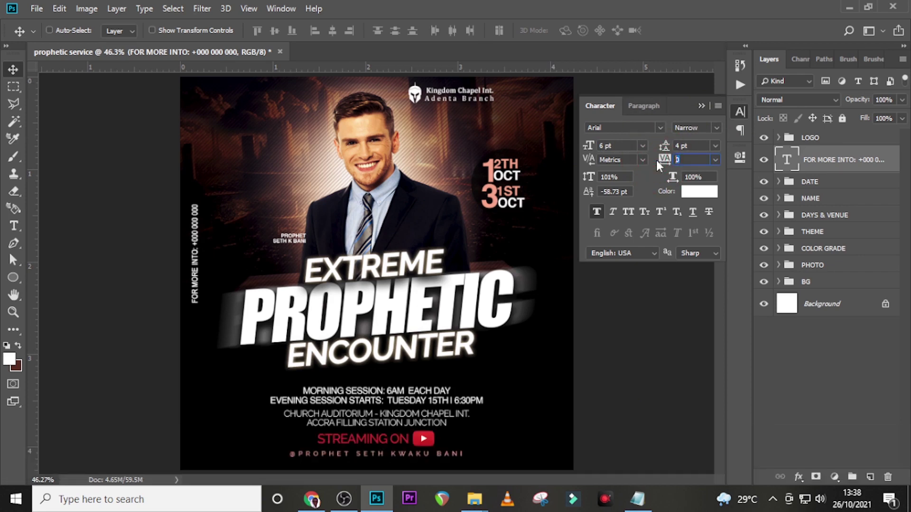
{"action": "type", "text": "580"}
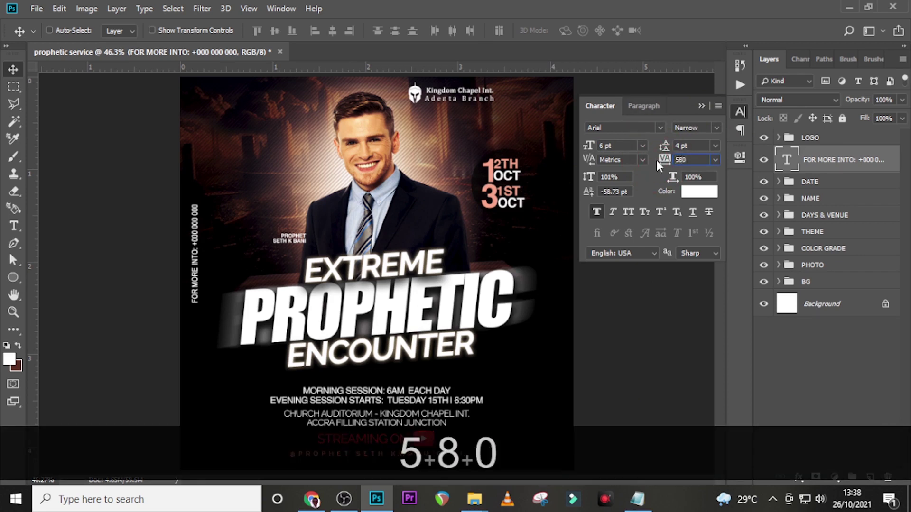
{"action": "key", "text": "Return"}
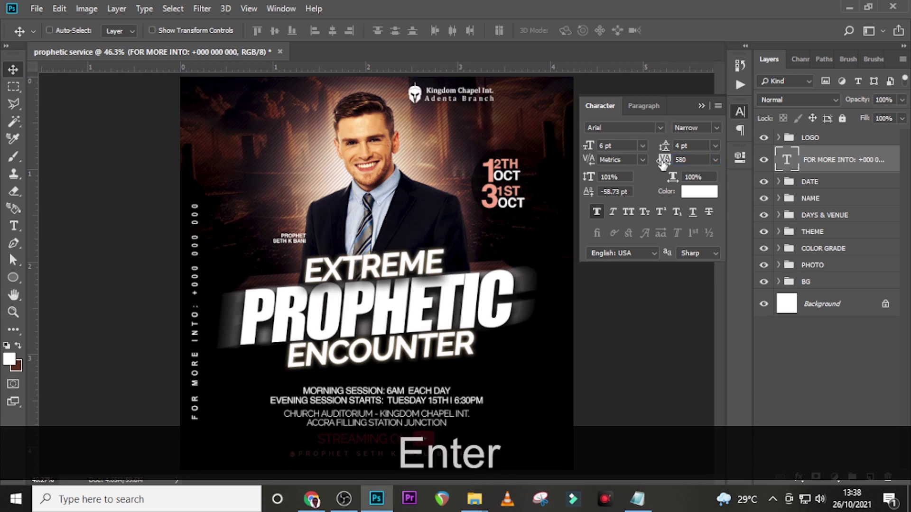
{"action": "left_click", "coordinate": [601, 214]}
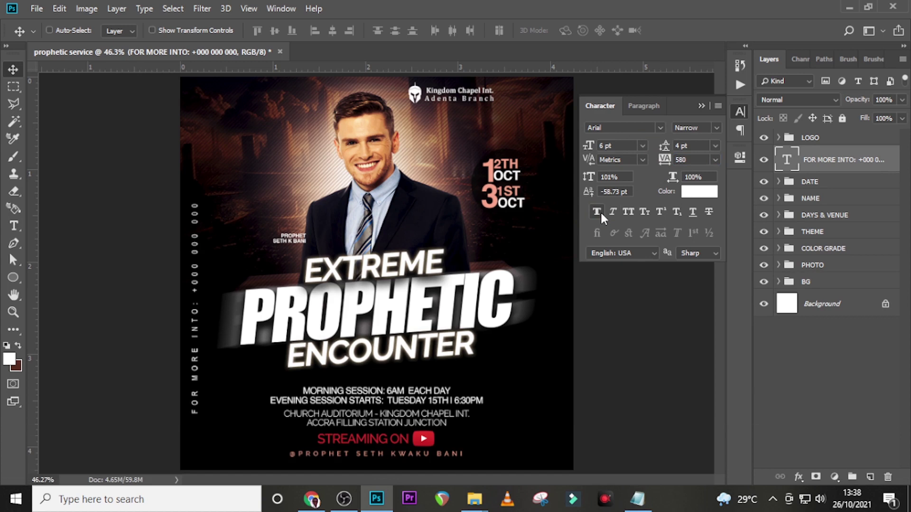
Correct INTO to INFO in the contact line and move its layer above the LOGO group.
{"action": "double_click", "coordinate": [786, 160]}
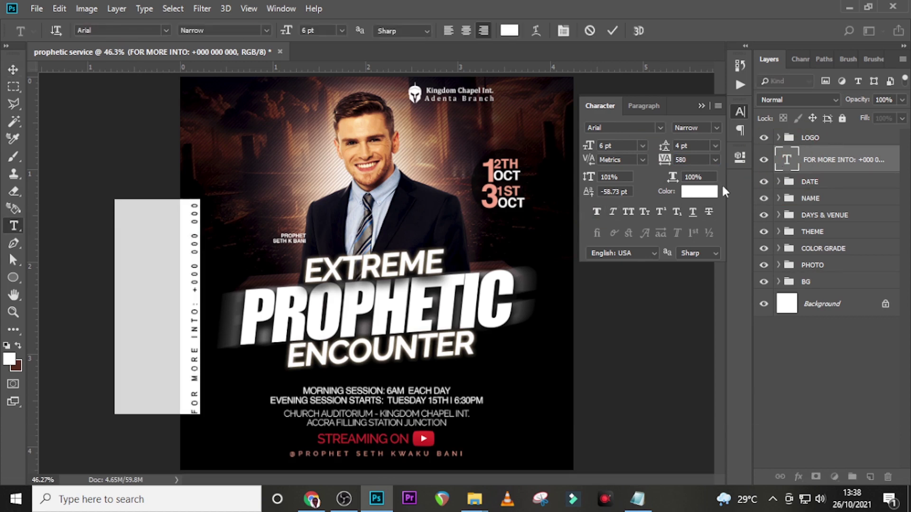
{"action": "left_click", "coordinate": [193, 321]}
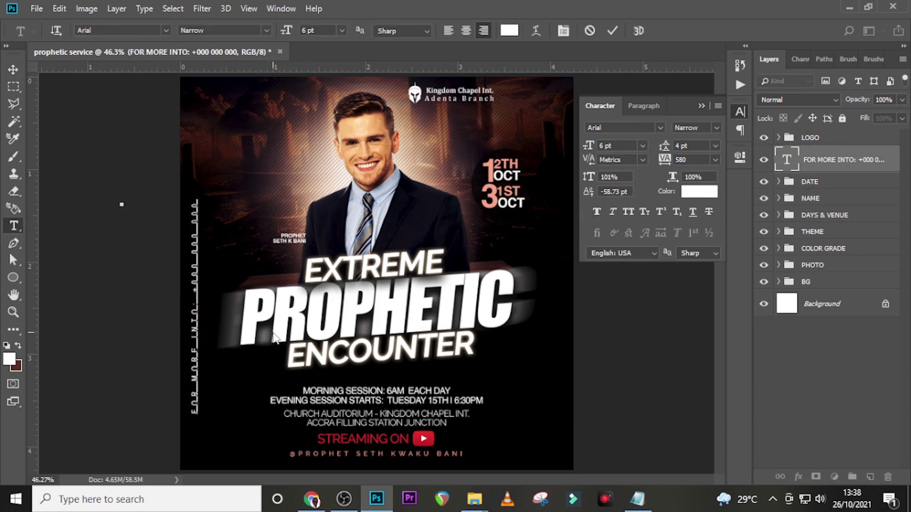
{"action": "key", "text": "Delete"}
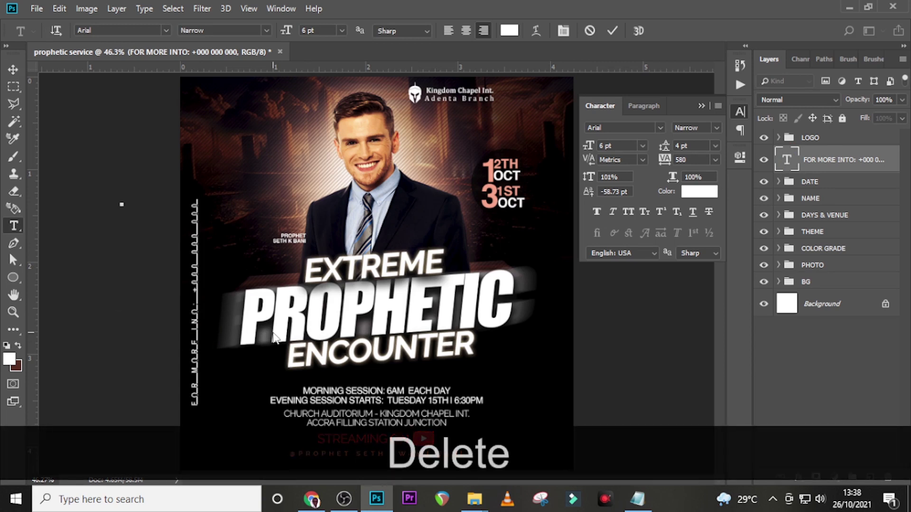
{"action": "type", "text": "F"}
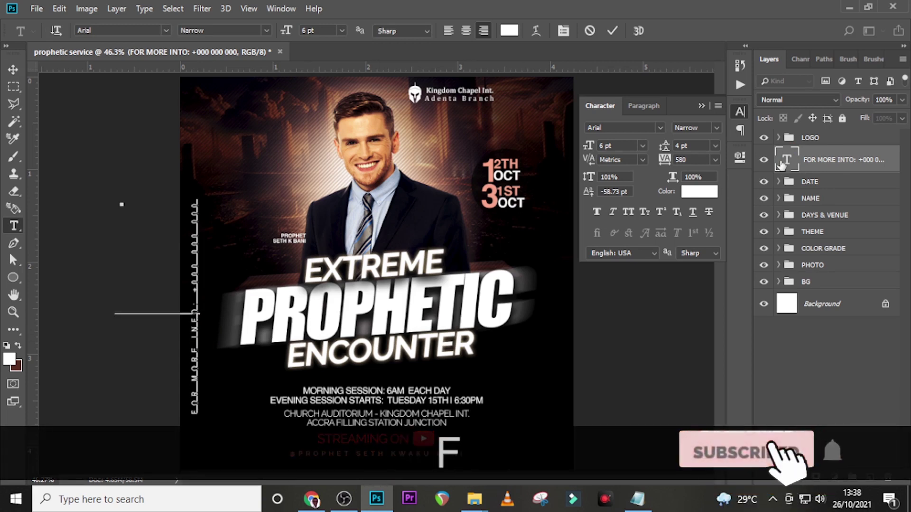
{"action": "left_click", "coordinate": [875, 162]}
{"action": "left_click_drag", "start_coordinate": [849, 172], "coordinate": [855, 135]}
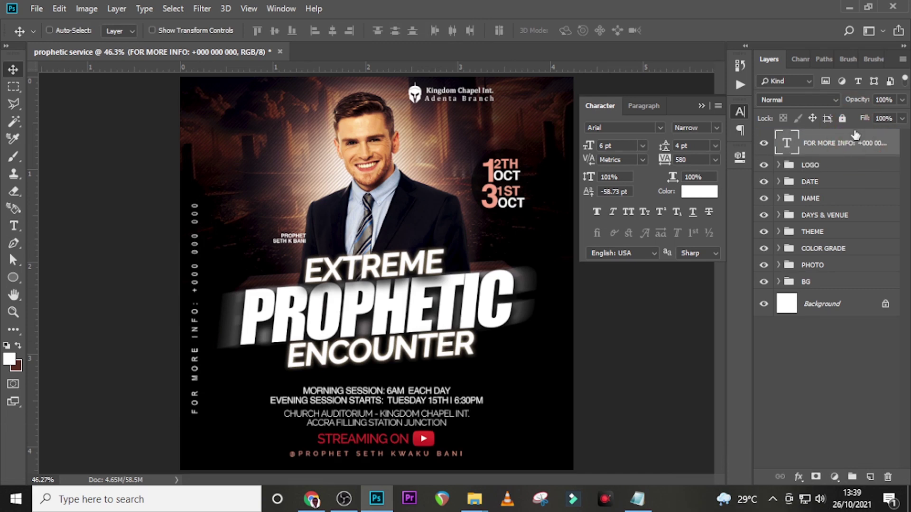
Set the contact line's font style to Regular and move the text up along the flyer's left edge.
{"action": "left_click", "coordinate": [714, 130]}
{"action": "left_click", "coordinate": [713, 147]}
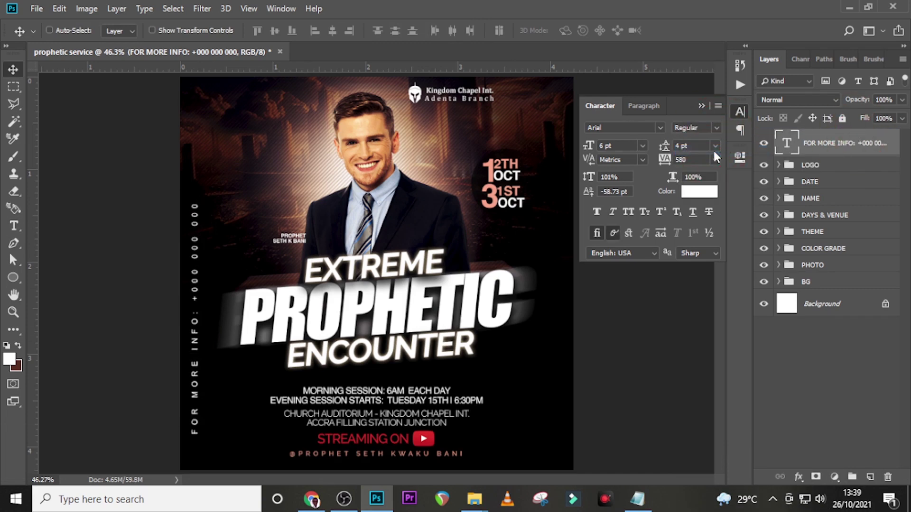
{"action": "left_click", "coordinate": [806, 142]}
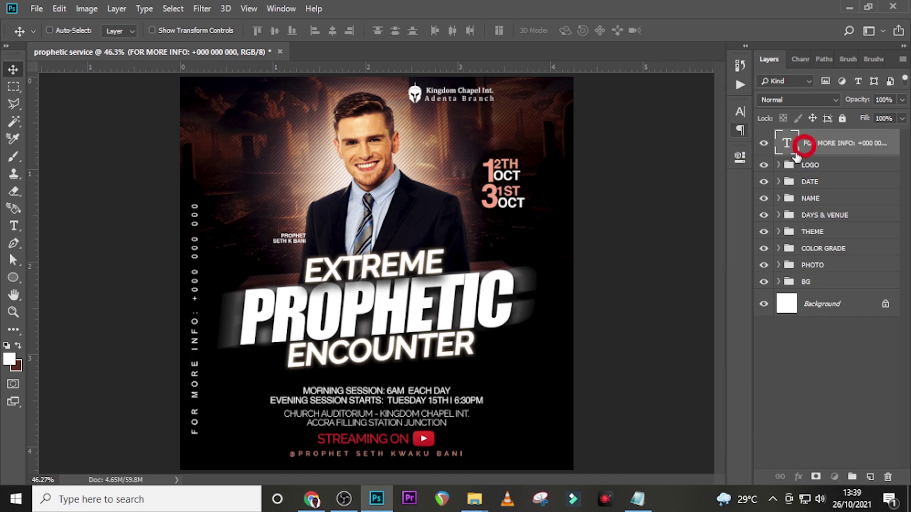
{"action": "key", "text": "v"}
{"action": "left_click_drag", "start_coordinate": [197, 288], "coordinate": [198, 234]}
Draw a thin rectangle about 1331 px wide and 2 px high across the flyer, just below the word ENCOUNTER.
{"action": "key", "text": "u"}
{"action": "key", "text": "ctrl+0"}
{"action": "key", "text": "ctrl+equal"}
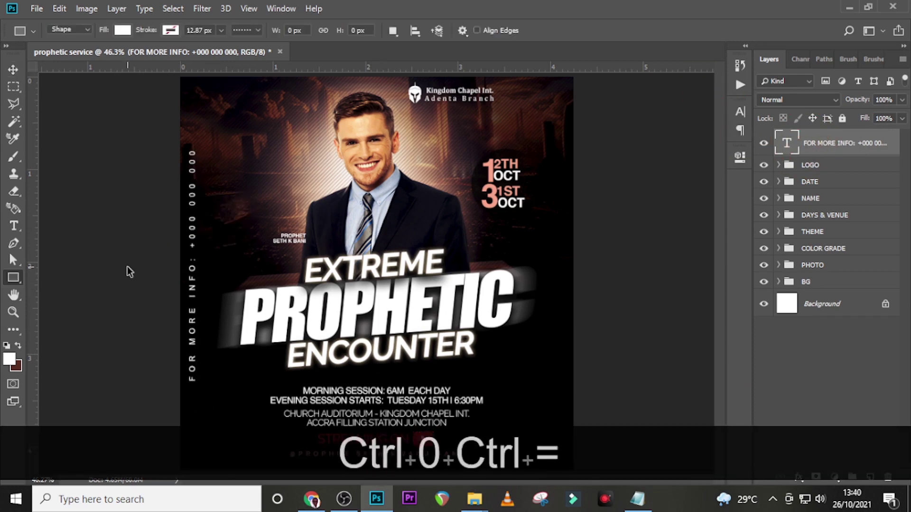
{"action": "key", "text": "ctrl+equal"}
{"action": "key", "text": "ctrl+z"}
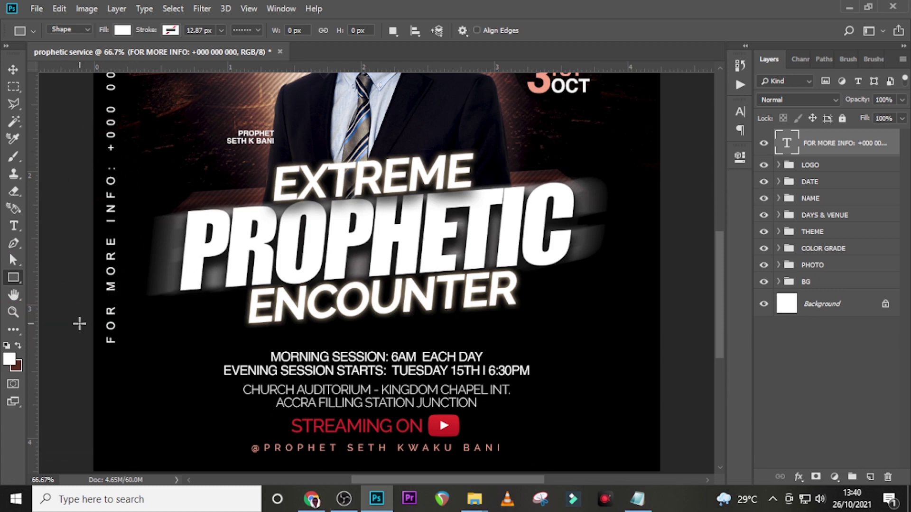
{"action": "left_click_drag", "start_coordinate": [92, 335], "coordinate": [685, 334]}
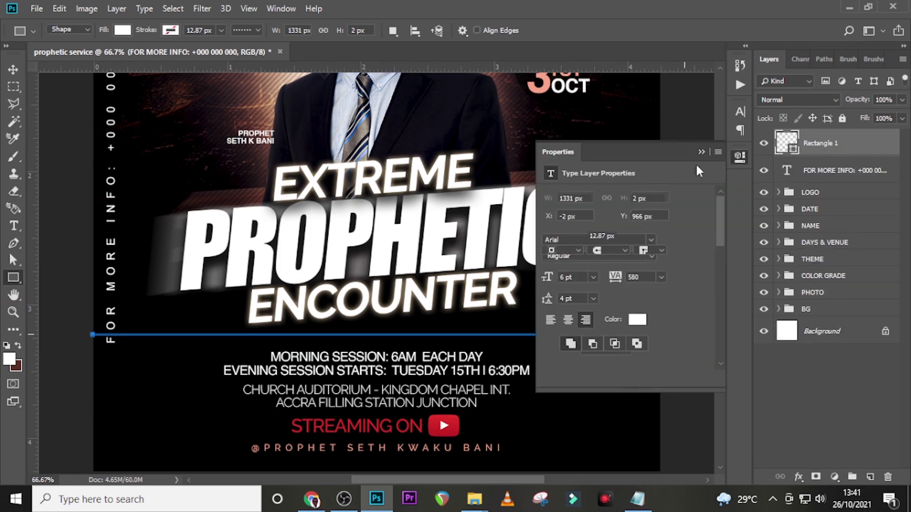
{"action": "left_click", "coordinate": [702, 150]}
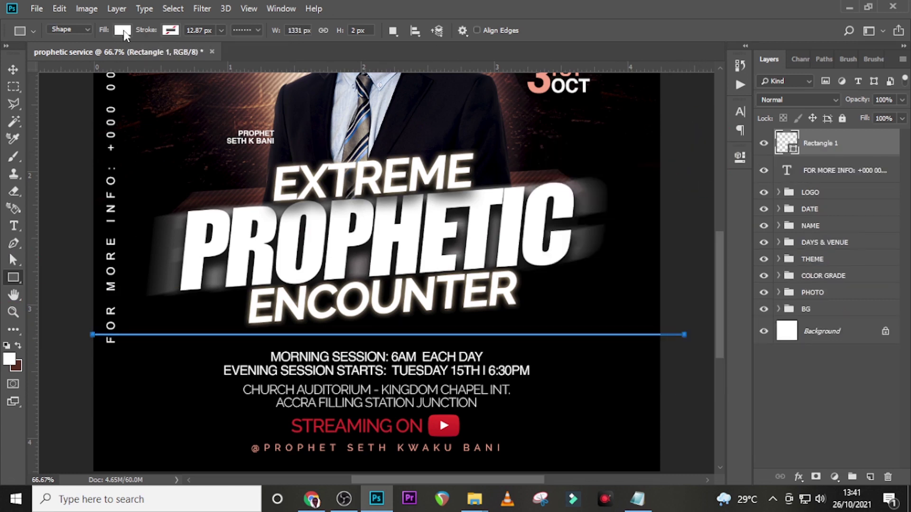
Remove the thin rectangle's fill and give it a white stroke.
{"action": "left_click", "coordinate": [122, 30]}
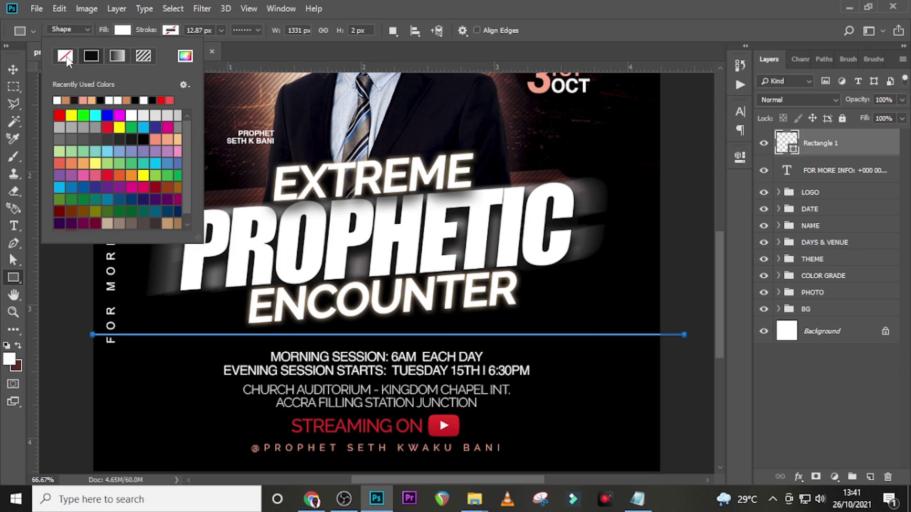
{"action": "left_click", "coordinate": [65, 55]}
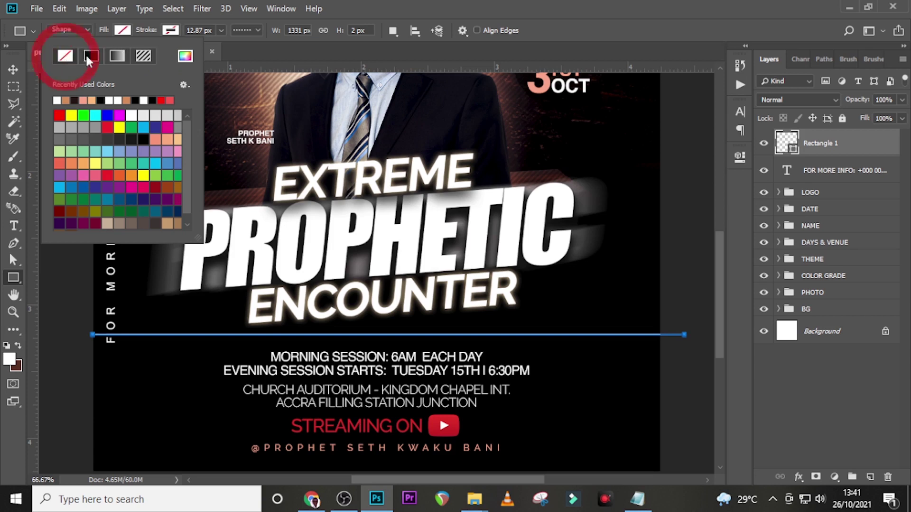
{"action": "left_click", "coordinate": [171, 30]}
{"action": "left_click", "coordinate": [139, 56]}
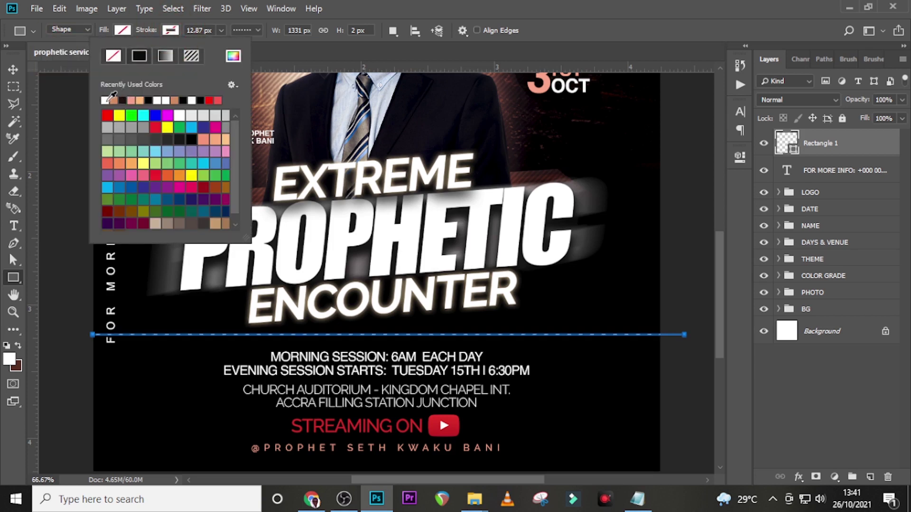
Make the thin rectangle's stroke dashed and set its width to 1.9 px.
{"action": "left_click", "coordinate": [241, 29]}
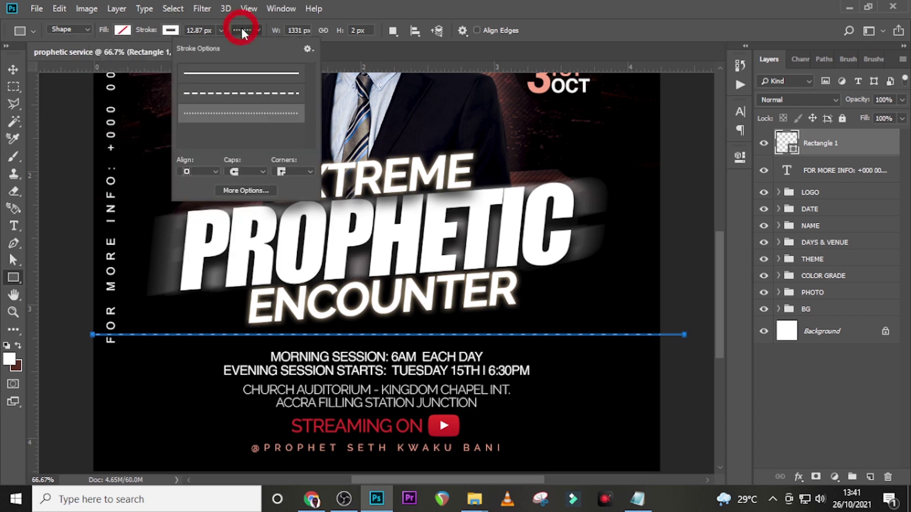
{"action": "left_click", "coordinate": [239, 94]}
{"action": "left_click", "coordinate": [209, 30]}
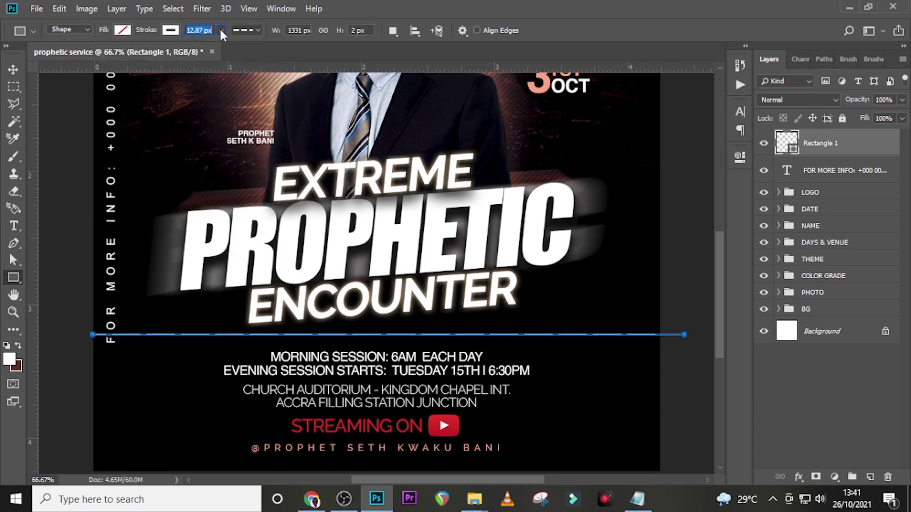
{"action": "type", "text": "1."}
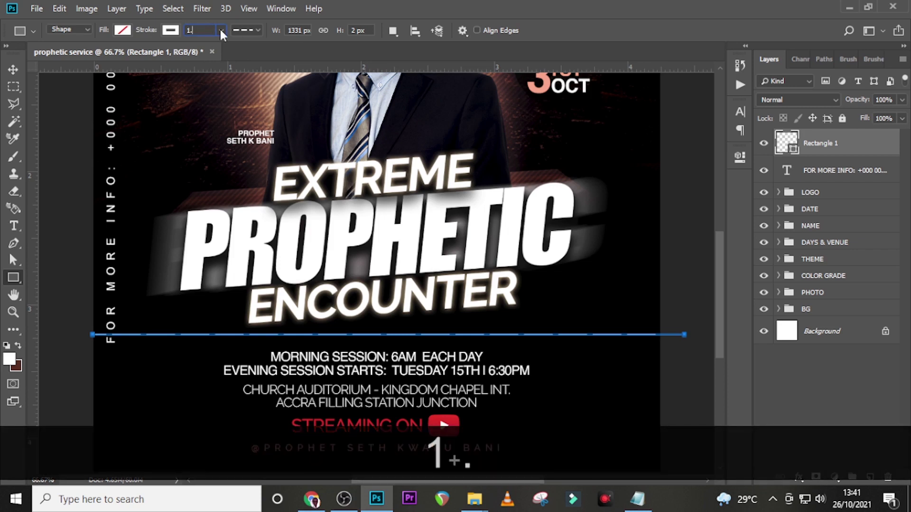
{"action": "type", "text": "9"}
{"action": "key", "text": "Return"}
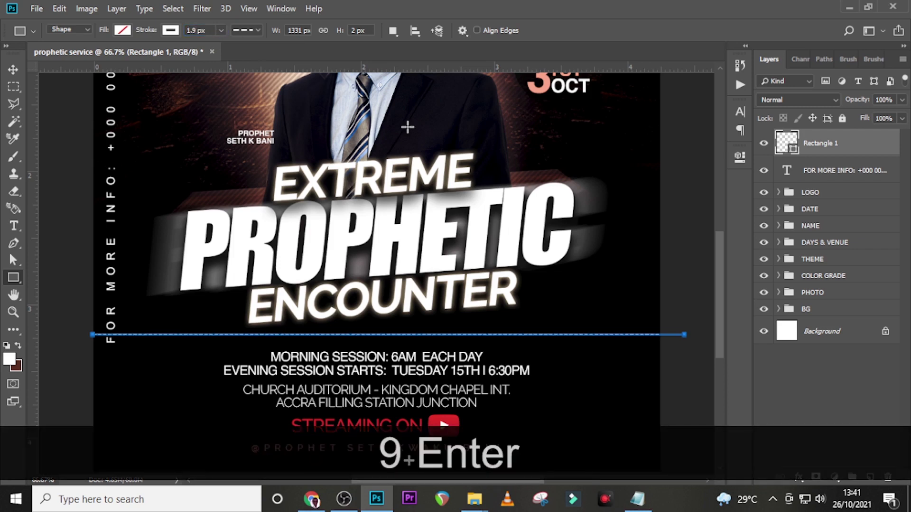
Nudge the dashed line below ENCOUNTER down by a few pixels.
{"action": "left_click", "coordinate": [814, 178]}
{"action": "key", "text": "ctrl+z"}
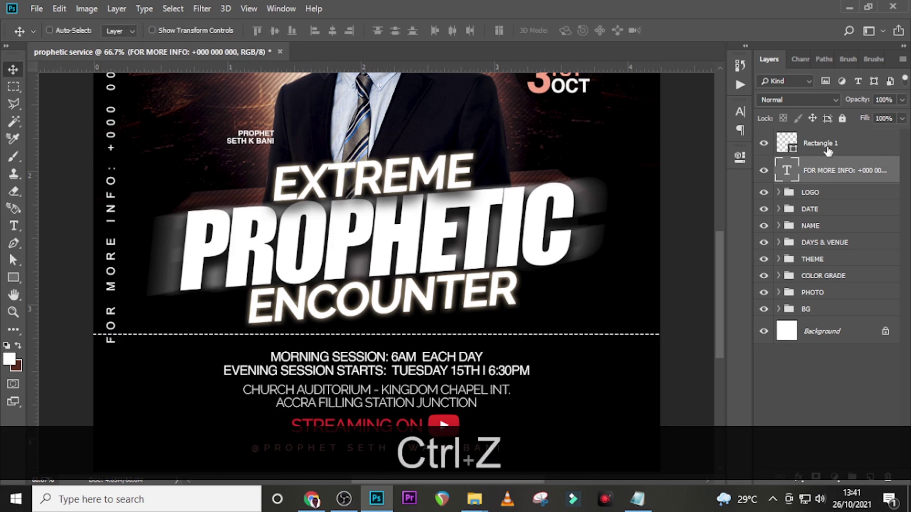
{"action": "left_click", "coordinate": [828, 151]}
{"action": "key", "text": "Down"}
{"action": "key", "text": "Down"}
{"action": "key", "text": "Down"}
{"action": "key", "text": "Down"}
{"action": "key", "text": "Down"}
{"action": "key", "text": "Down"}
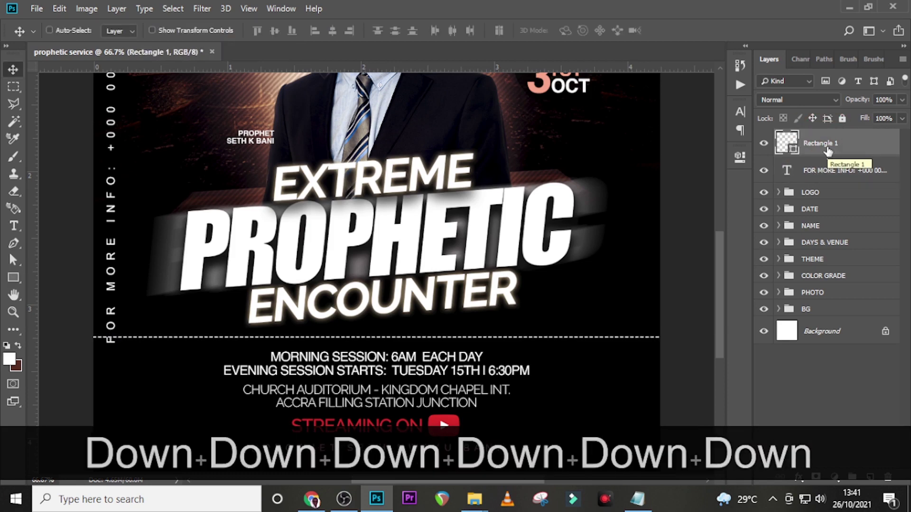
{"action": "key", "text": "ctrl+0"}
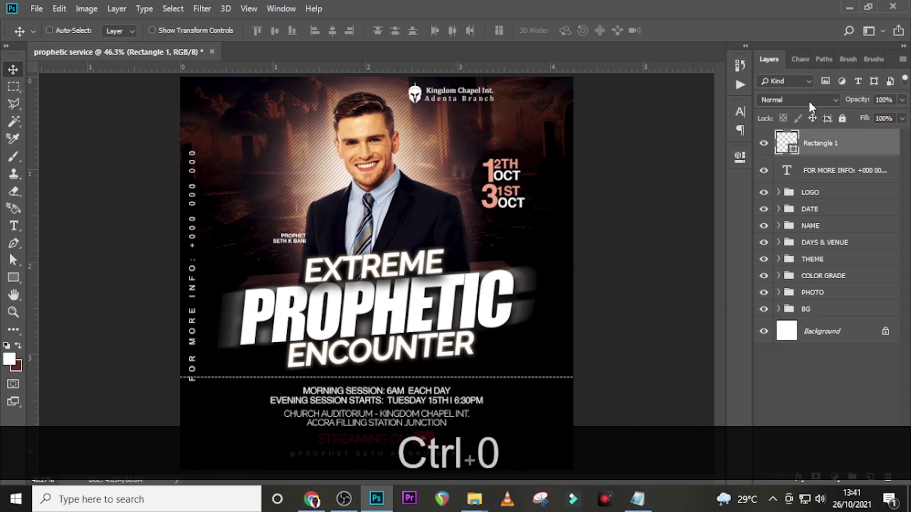
Move the vertical contact line up and slightly closer to the flyer's left edge.
{"action": "left_click", "coordinate": [826, 172]}
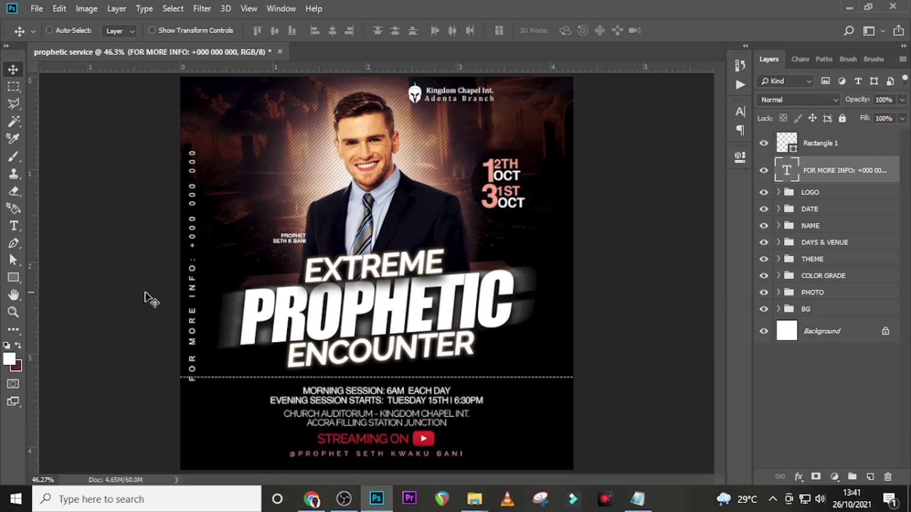
{"action": "left_click_drag", "start_coordinate": [151, 300], "coordinate": [192, 299]}
{"action": "key", "text": "Left"}
{"action": "key", "text": "Left"}
{"action": "key", "text": "Left"}
{"action": "key", "text": "Left"}
{"action": "key", "text": "Left"}
{"action": "key", "text": "Left"}
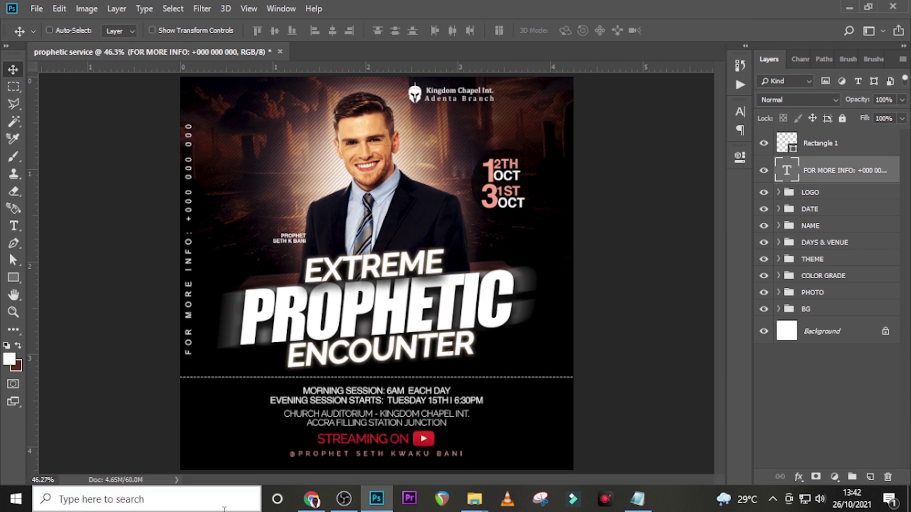
Place the dashed line's layer directly below the COLOR GRADE group and add an empty layer above it.
{"action": "left_click", "coordinate": [816, 148]}
{"action": "left_click_drag", "start_coordinate": [816, 149], "coordinate": [813, 285]}
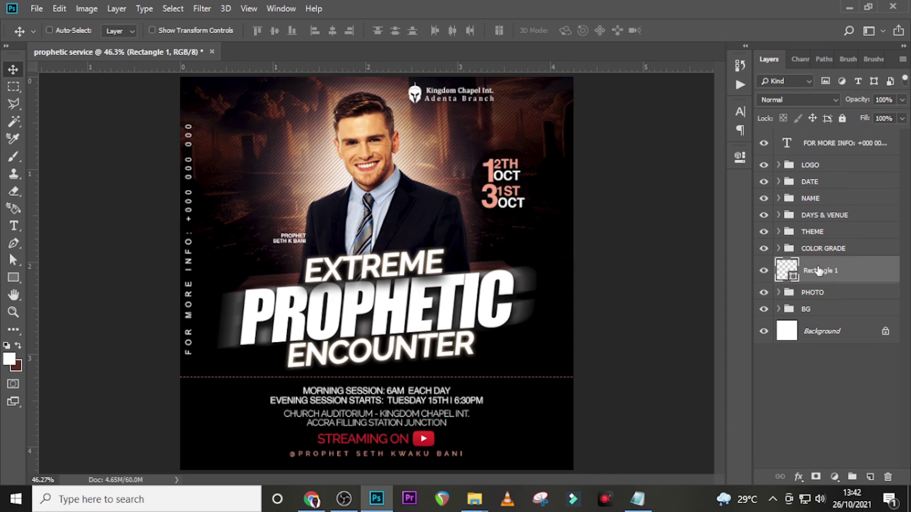
{"action": "left_click", "coordinate": [871, 477]}
Darken the flyer's upper-right corner with a 300 px soft brush in 000000 and set the layer's opacity to 40%.
{"action": "key", "text": "b"}
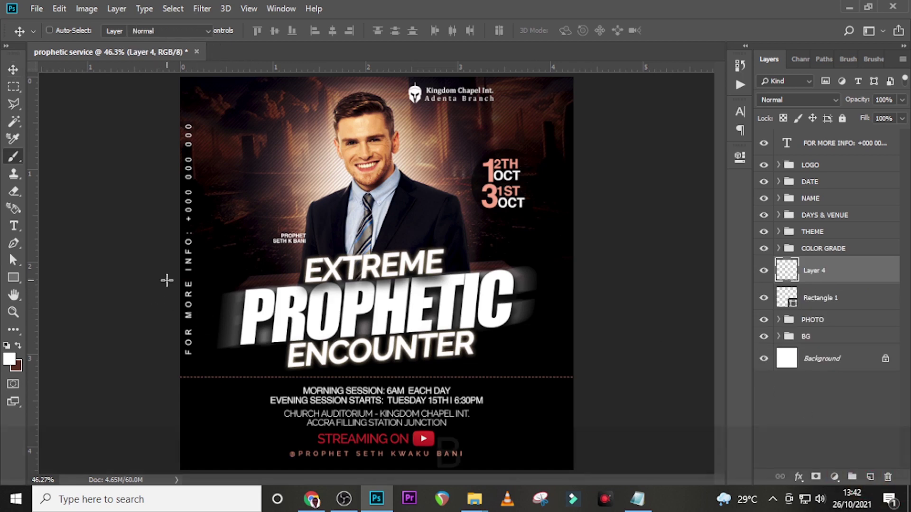
{"action": "left_click", "coordinate": [9, 359]}
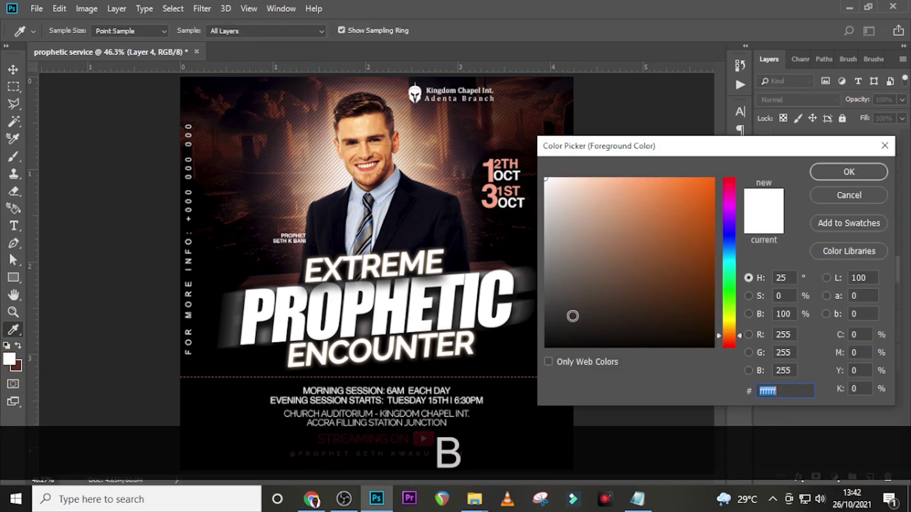
{"action": "type", "text": "000000"}
{"action": "left_click", "coordinate": [849, 172]}
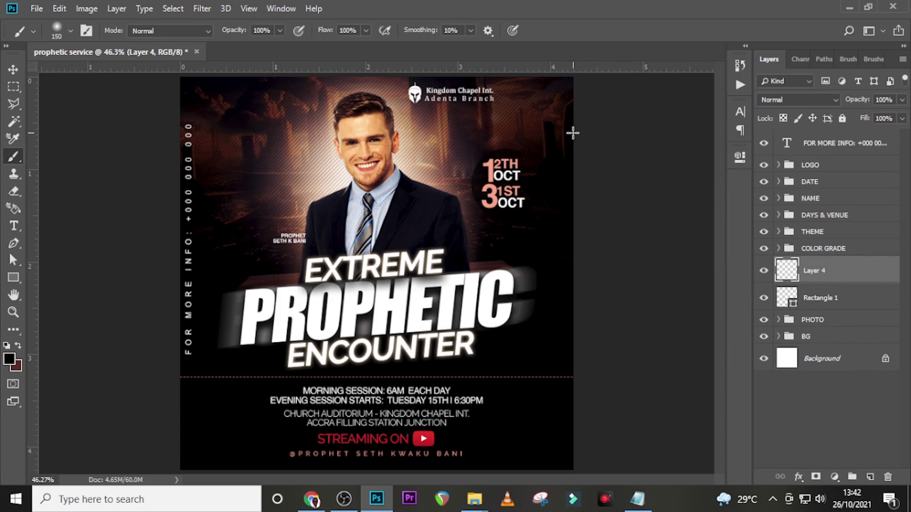
{"action": "key", "text": "Caps_Lock"}
{"action": "key", "text": "bracketright"}
{"action": "key", "text": "bracketright"}
{"action": "key", "text": "bracketright"}
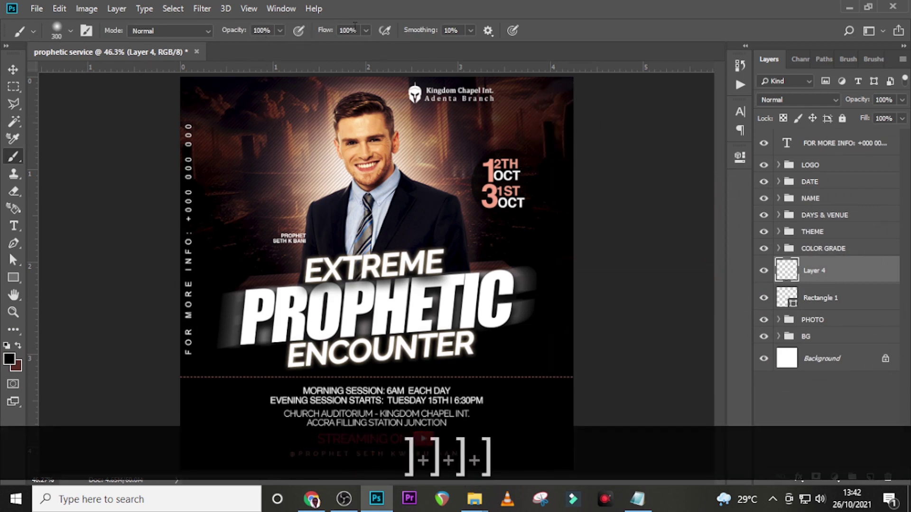
{"action": "left_click", "coordinate": [476, 51]}
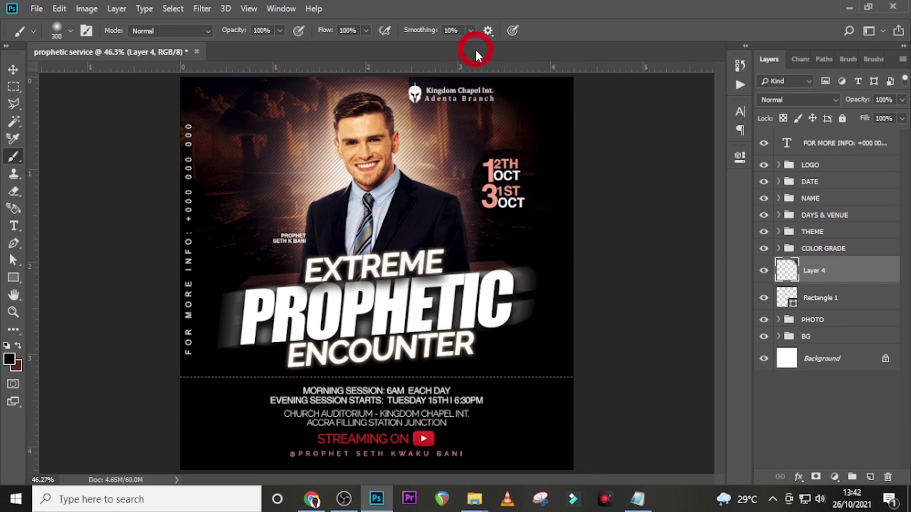
{"action": "left_click", "coordinate": [902, 100]}
{"action": "left_click_drag", "start_coordinate": [904, 115], "coordinate": [868, 121]}
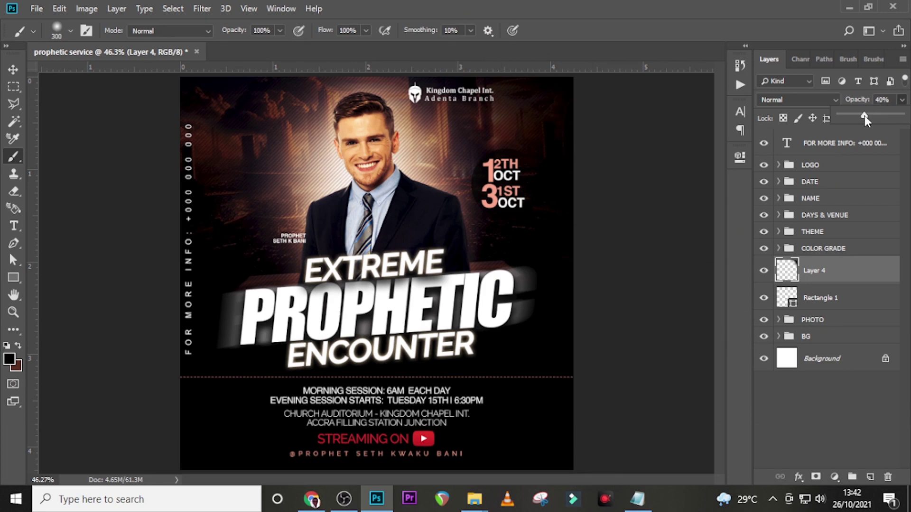
Draw a black circle about 460 px in diameter behind the title and move it up slightly.
{"action": "right_click", "coordinate": [13, 278]}
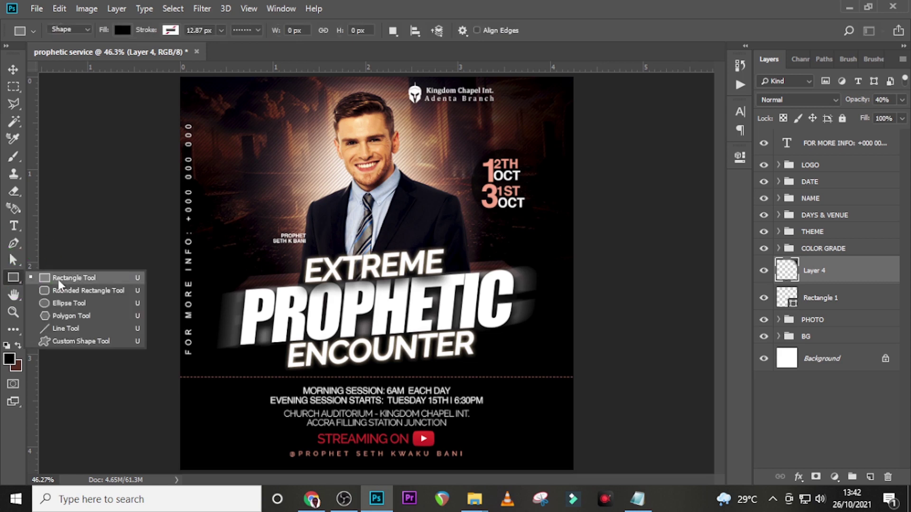
{"action": "left_click", "coordinate": [67, 303]}
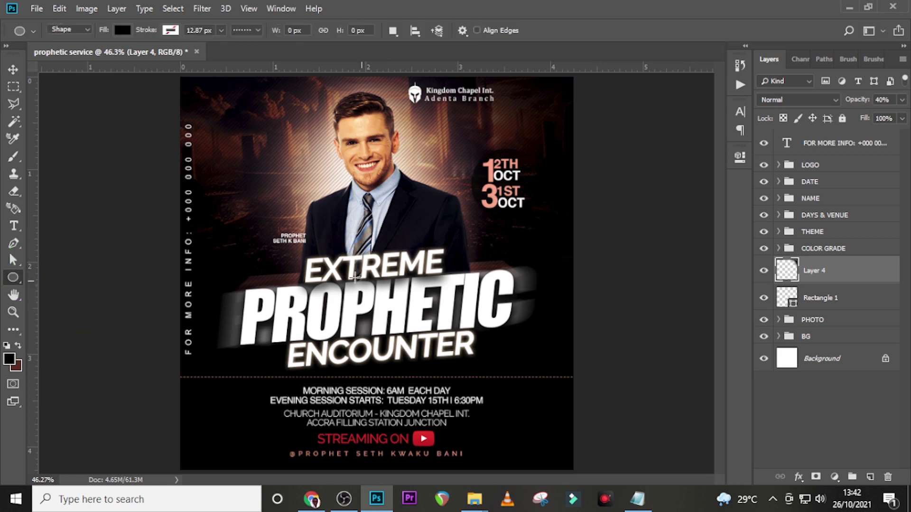
{"action": "left_click_drag", "start_coordinate": [301, 248], "coordinate": [469, 390]}
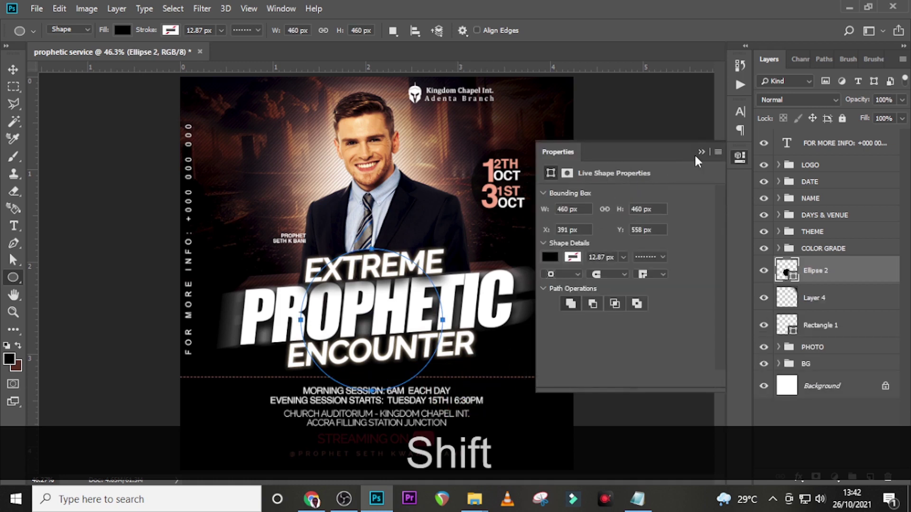
{"action": "key", "text": "v"}
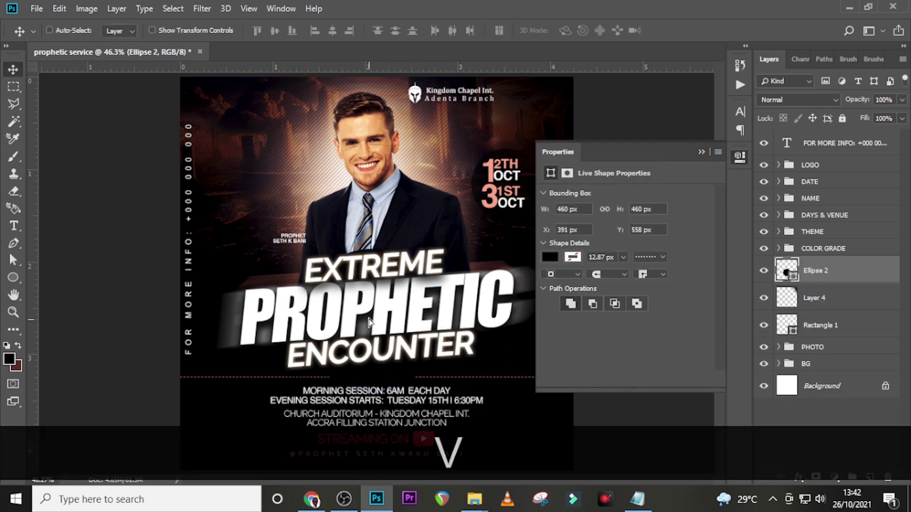
{"action": "left_click_drag", "start_coordinate": [368, 318], "coordinate": [371, 305]}
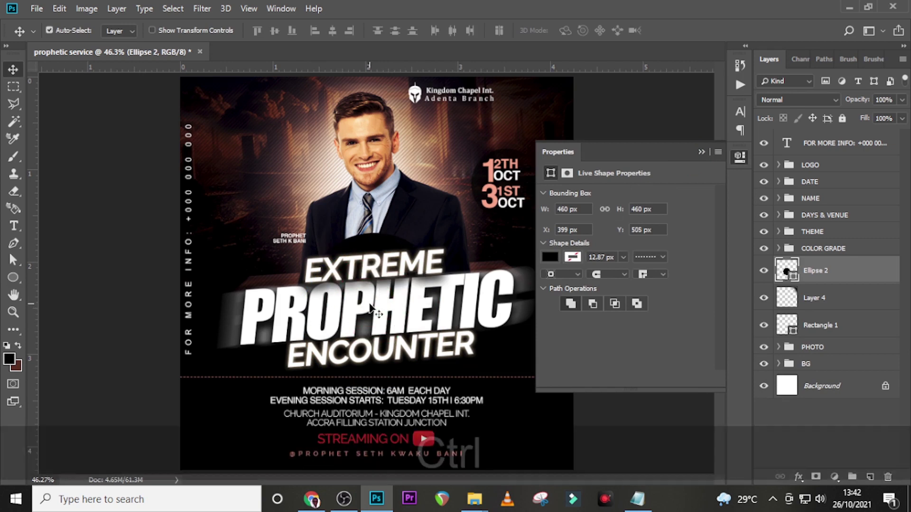
Transform the black circle into an ellipse about 707 px wide and 484 px high, roughly centred behind the title.
{"action": "key", "text": "ctrl+t"}
{"action": "left_click_drag", "start_coordinate": [445, 300], "coordinate": [487, 303]}
{"action": "left_click_drag", "start_coordinate": [306, 304], "coordinate": [281, 304]}
{"action": "left_click_drag", "start_coordinate": [421, 290], "coordinate": [416, 293]}
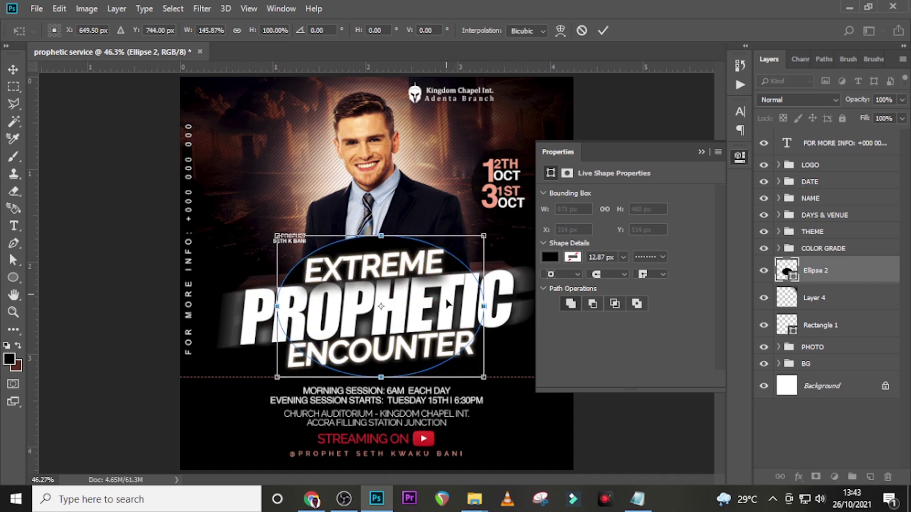
{"action": "key", "text": "Right"}
{"action": "key", "text": "Right"}
{"action": "key", "text": "Right"}
{"action": "key", "text": "Right"}
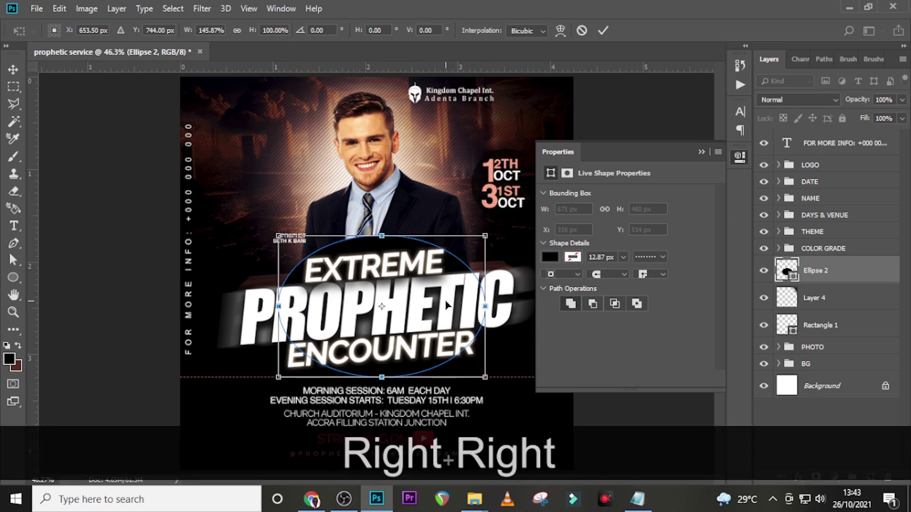
{"action": "key", "text": "Right"}
{"action": "key", "text": "Right"}
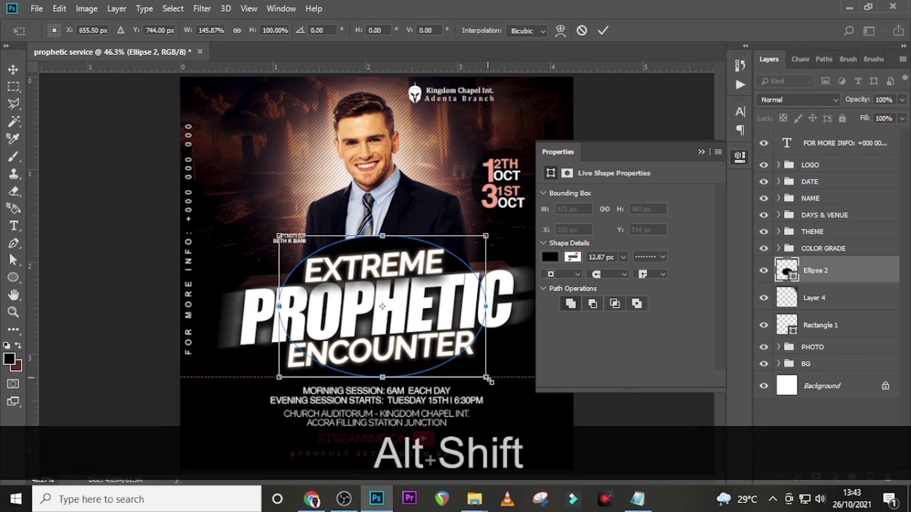
{"action": "left_click_drag", "start_coordinate": [486, 378], "coordinate": [493, 383]}
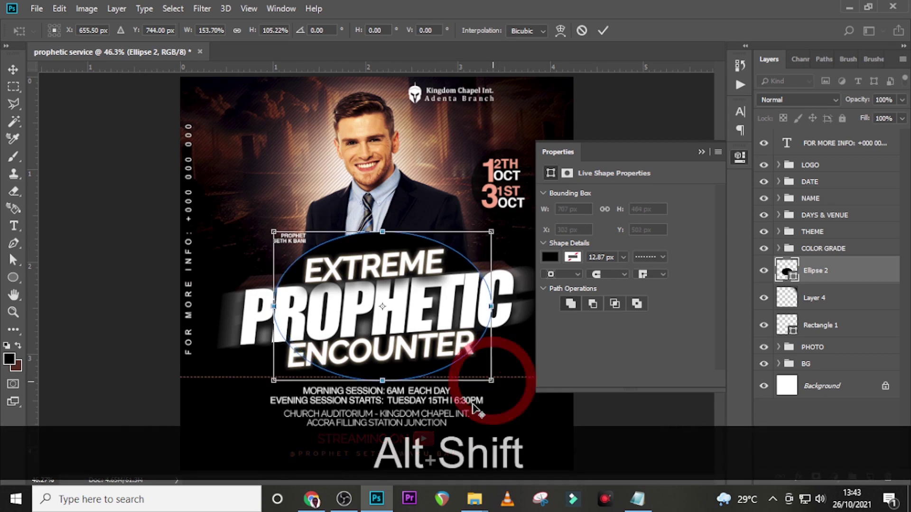
{"action": "key", "text": "alt+shift+Return"}
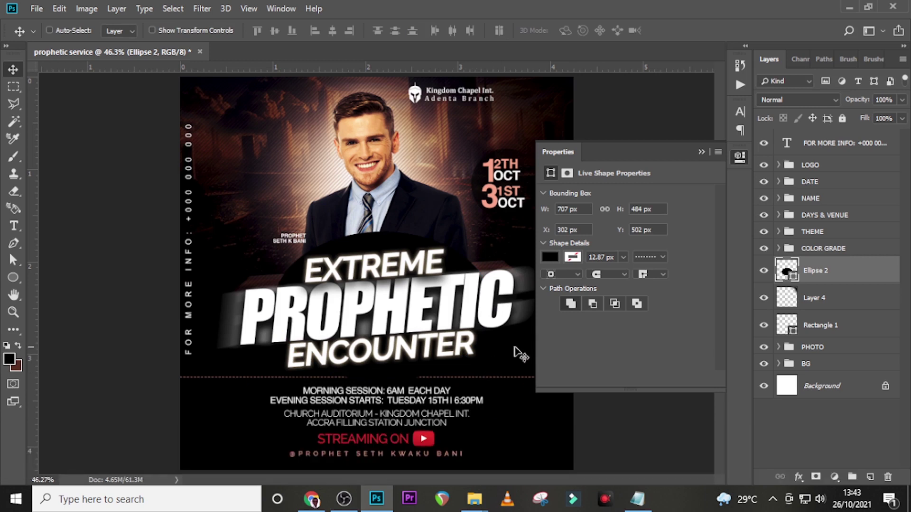
Set the black ellipse's opacity to 84%.
{"action": "left_click_drag", "start_coordinate": [893, 104], "coordinate": [870, 100]}
{"action": "type", "text": "84"}
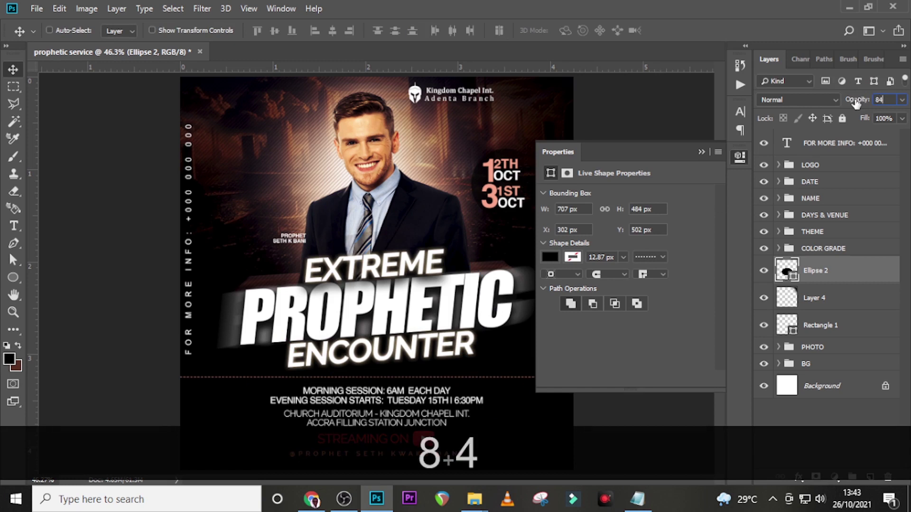
{"action": "key", "text": "Return"}
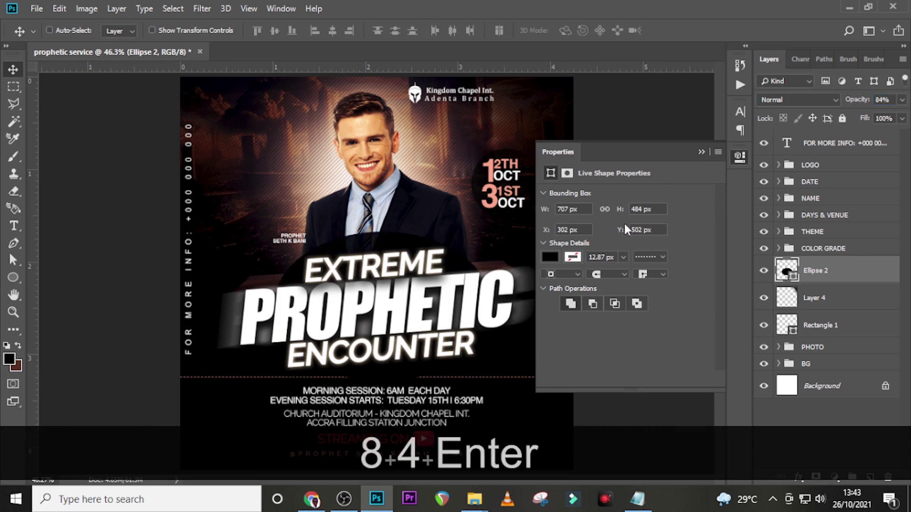
Add a layer mask to the ellipse and brush it away over the man's tie and along the dashed line.
{"action": "left_click", "coordinate": [816, 477]}
{"action": "key", "text": "b"}
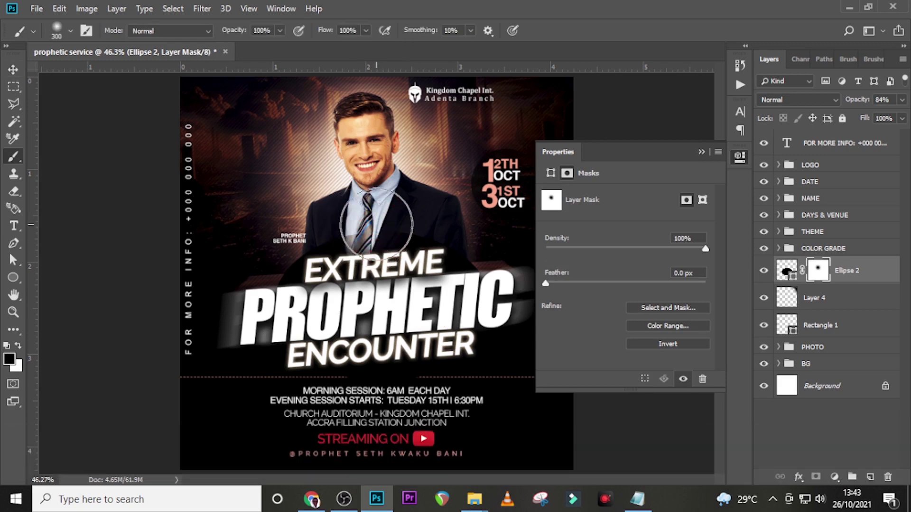
{"action": "left_click", "coordinate": [367, 220]}
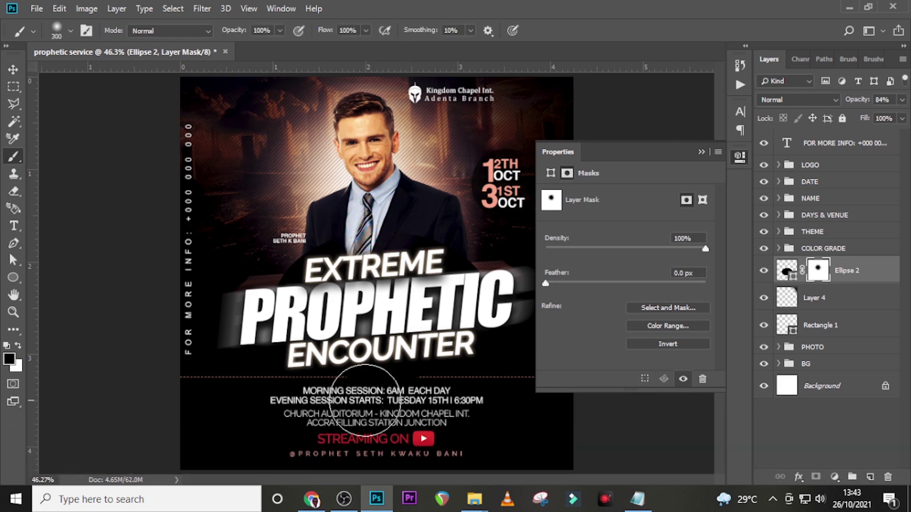
{"action": "mouse_move", "coordinate": [326, 379]}
{"action": "left_mouse_down"}
{"action": "mouse_move", "coordinate": [277, 392]}
{"action": "mouse_move", "coordinate": [579, 384]}
{"action": "mouse_move", "coordinate": [284, 409]}
{"action": "mouse_move", "coordinate": [478, 381]}
{"action": "left_mouse_up"}
{"action": "left_click", "coordinate": [701, 151]}
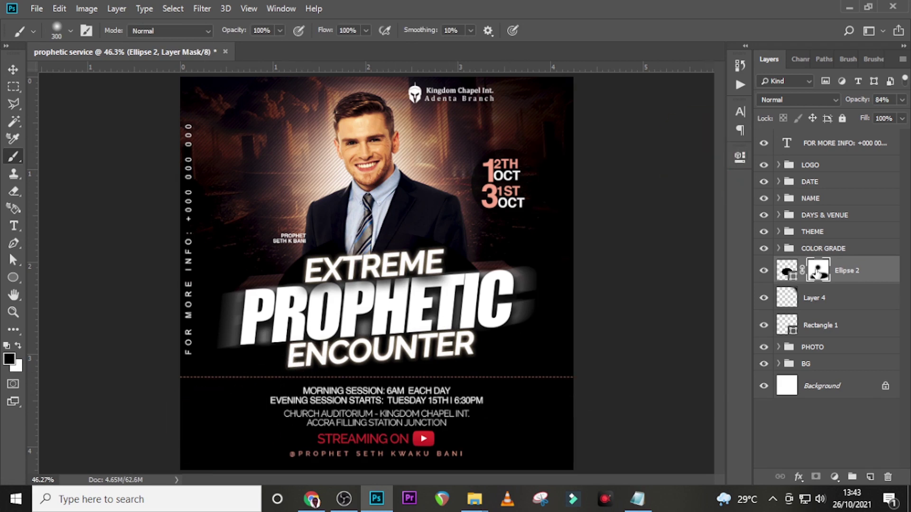
Group the ellipse, the corner shading layer and the dashed line, and rename the group EXTRA.
{"action": "left_click", "coordinate": [835, 298], "text": "shift"}
{"action": "left_click", "coordinate": [839, 334], "text": "shift"}
{"action": "key", "text": "ctrl+shift+g"}
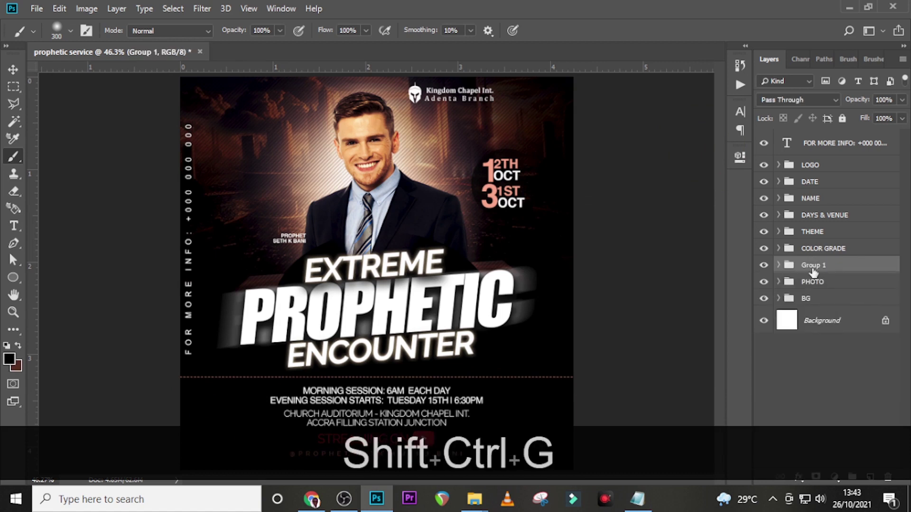
{"action": "double_click", "coordinate": [812, 264]}
{"action": "key", "text": "Caps_Lock"}
{"action": "type", "text": "EXTA"}
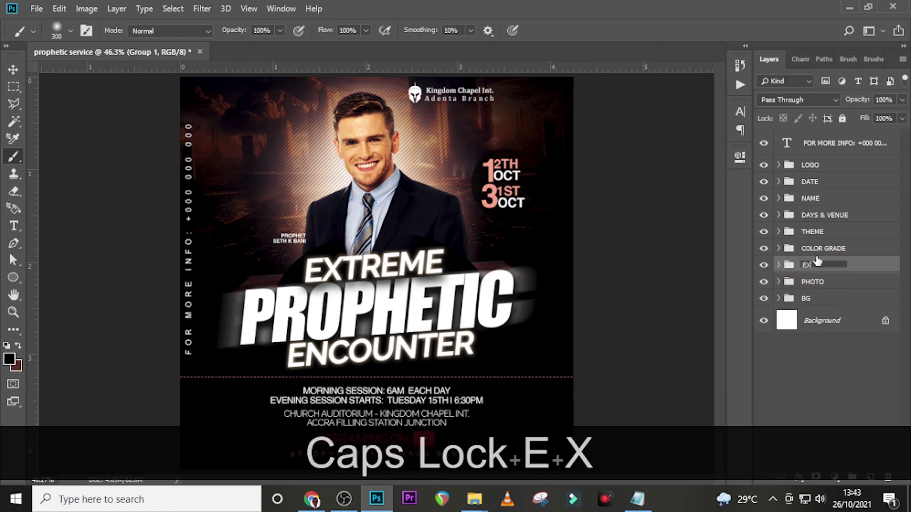
{"action": "key", "text": "BackSpace"}
{"action": "key", "text": "BackSpace"}
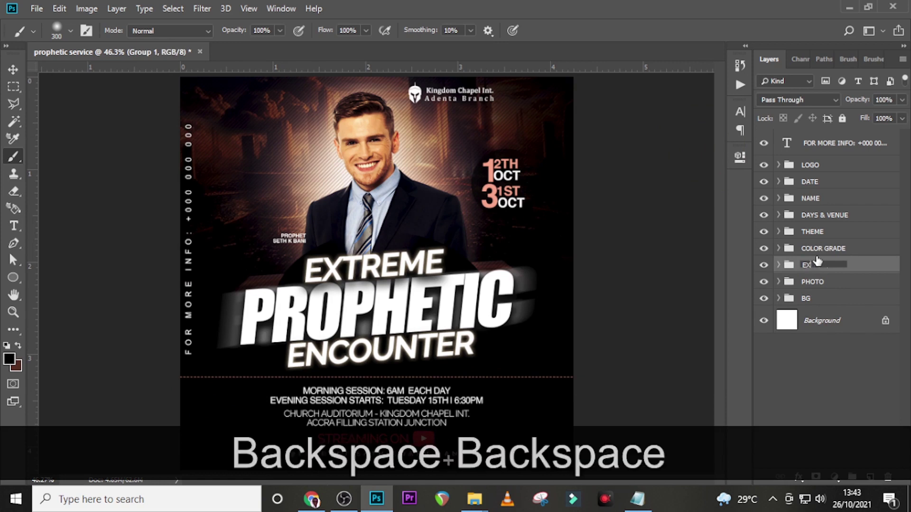
{"action": "type", "text": "TRA"}
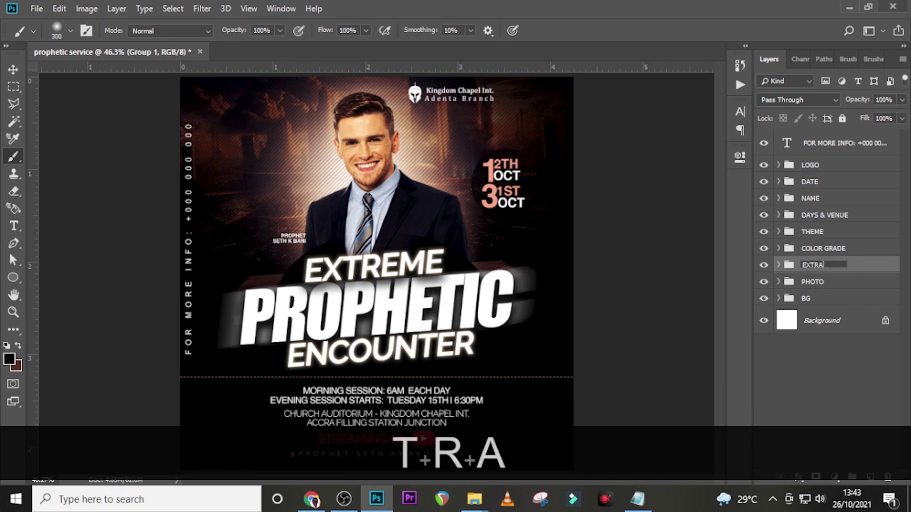
{"action": "key", "text": "Return"}
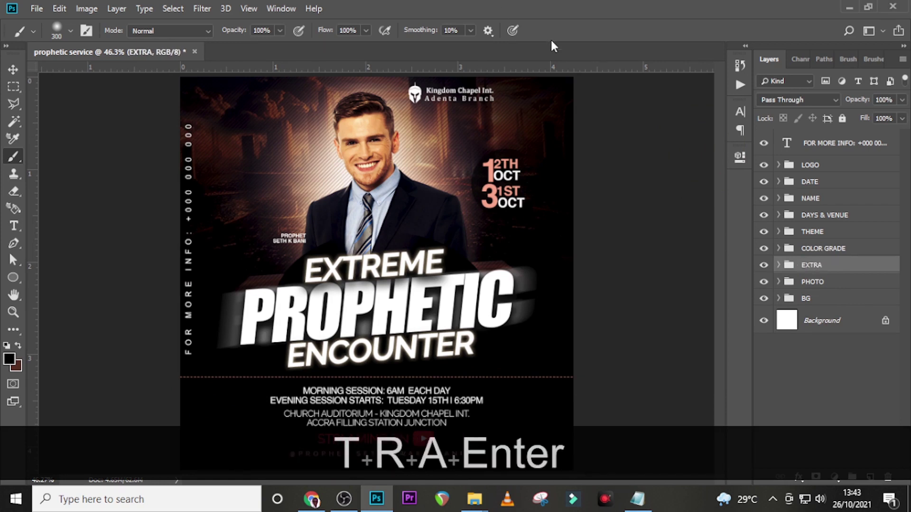